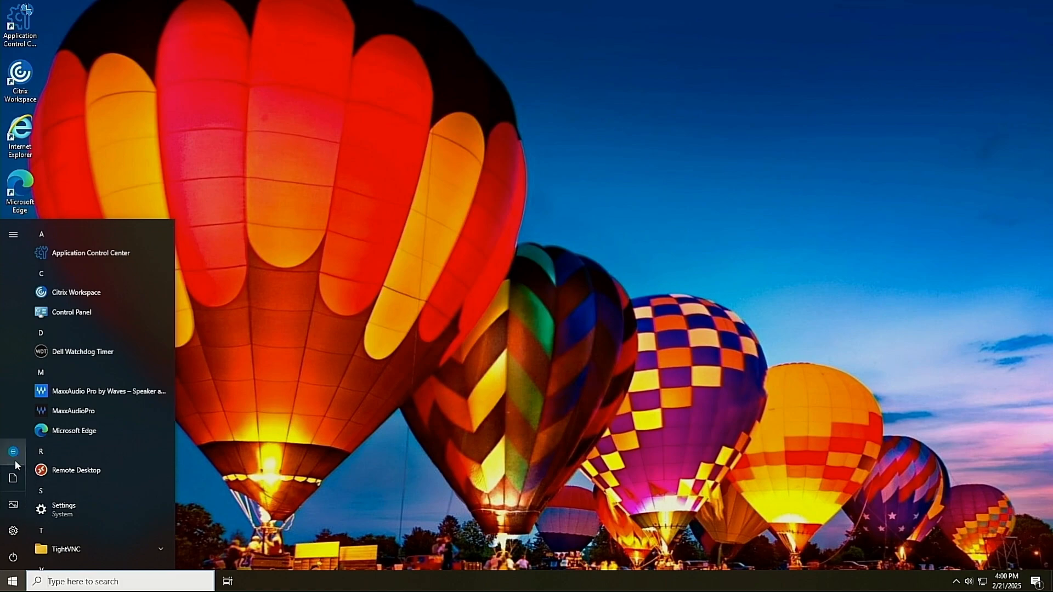
Sign out of the standard account and log in as Admin with the administrator password
left_click(14, 456)
left_click(35, 424)
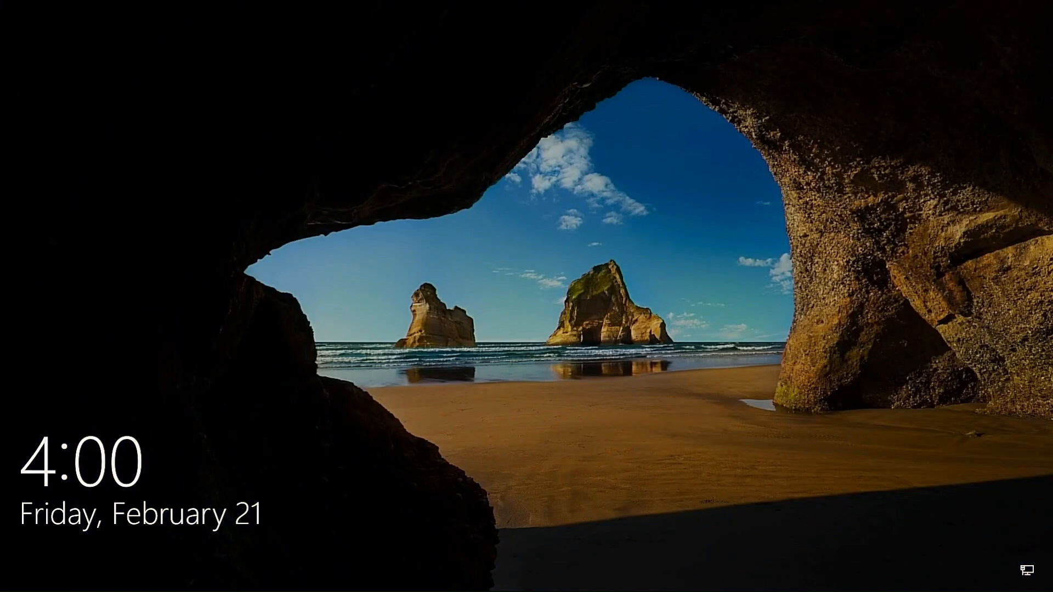
left_click(545, 316)
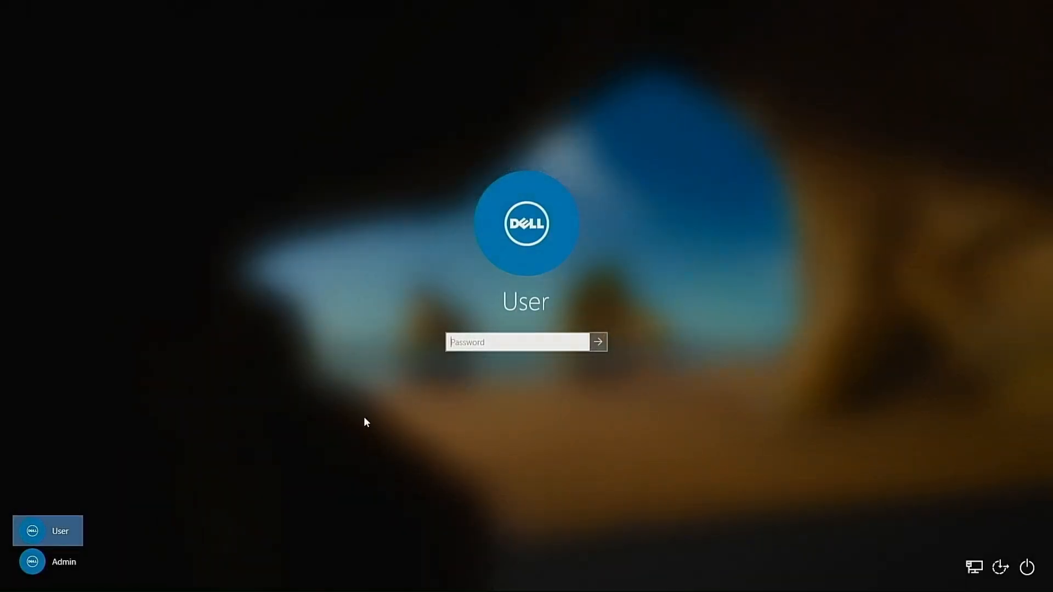
left_click(48, 561)
type("******")
key("Return")
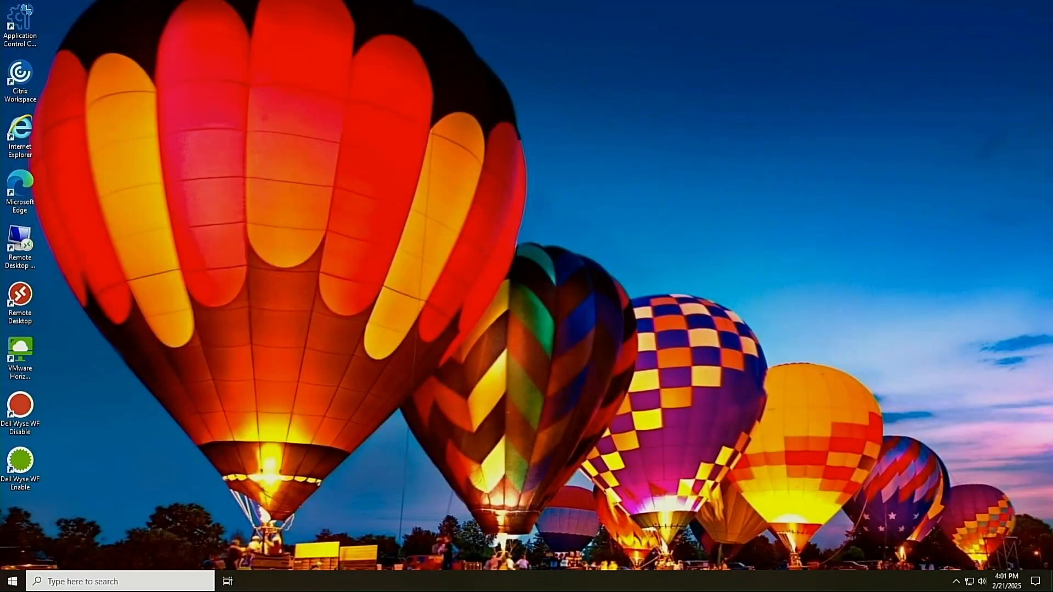
left_click(174, 581)
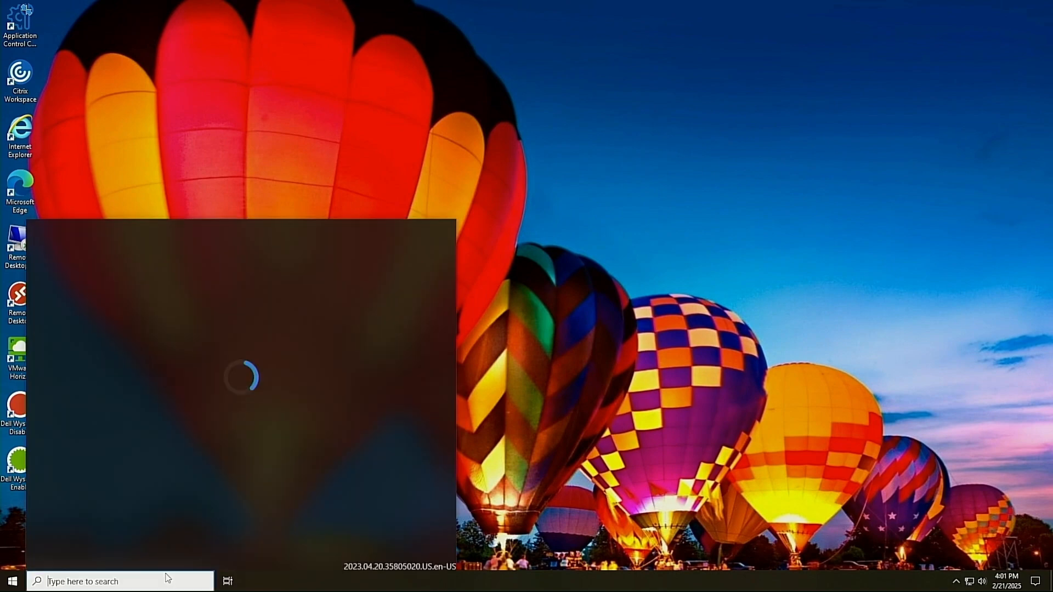
type("C:\\")
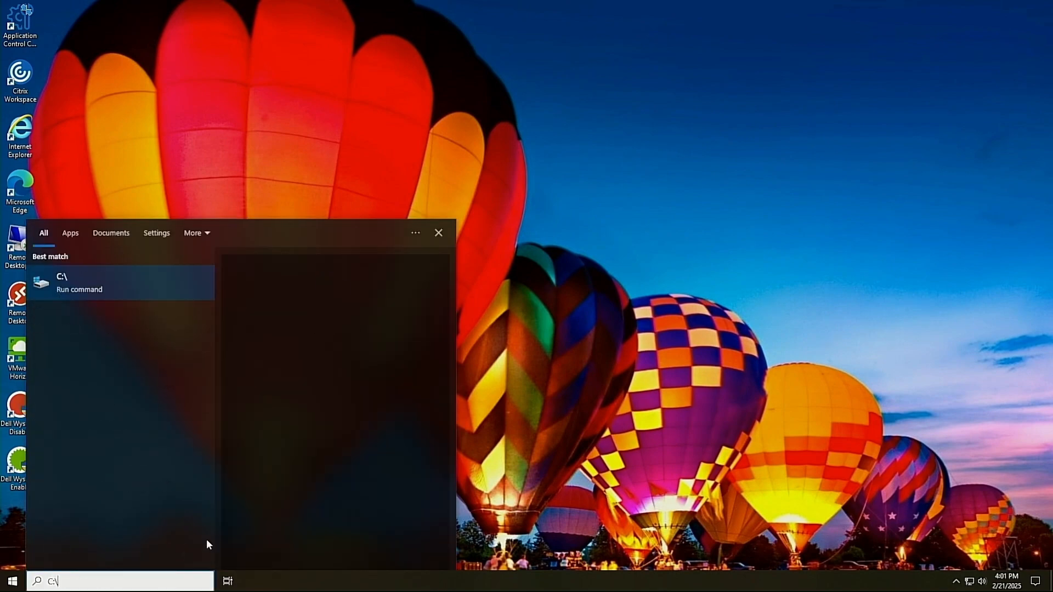
key("Return")
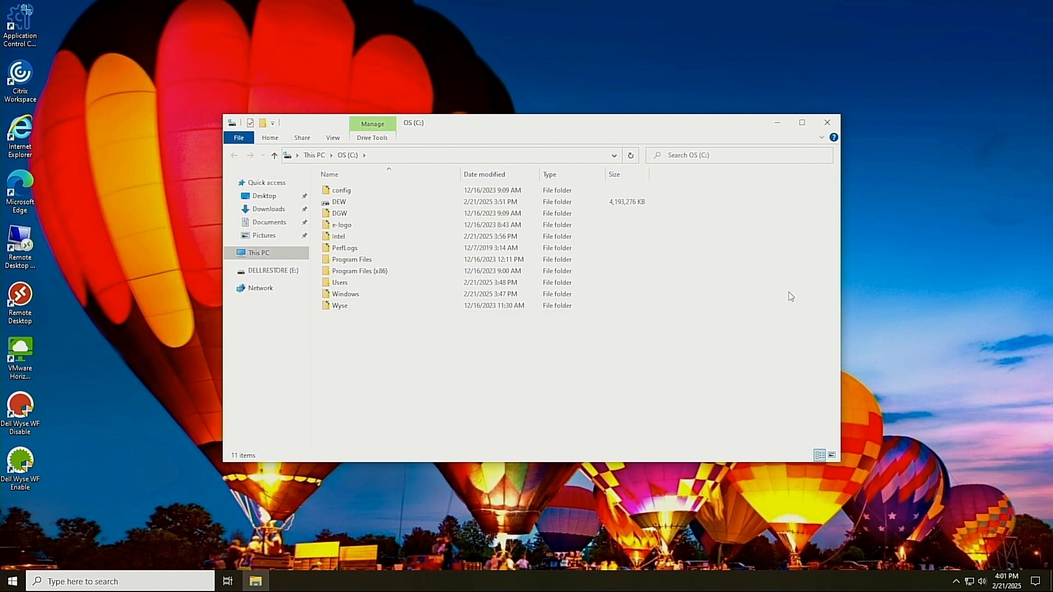
left_click(827, 123)
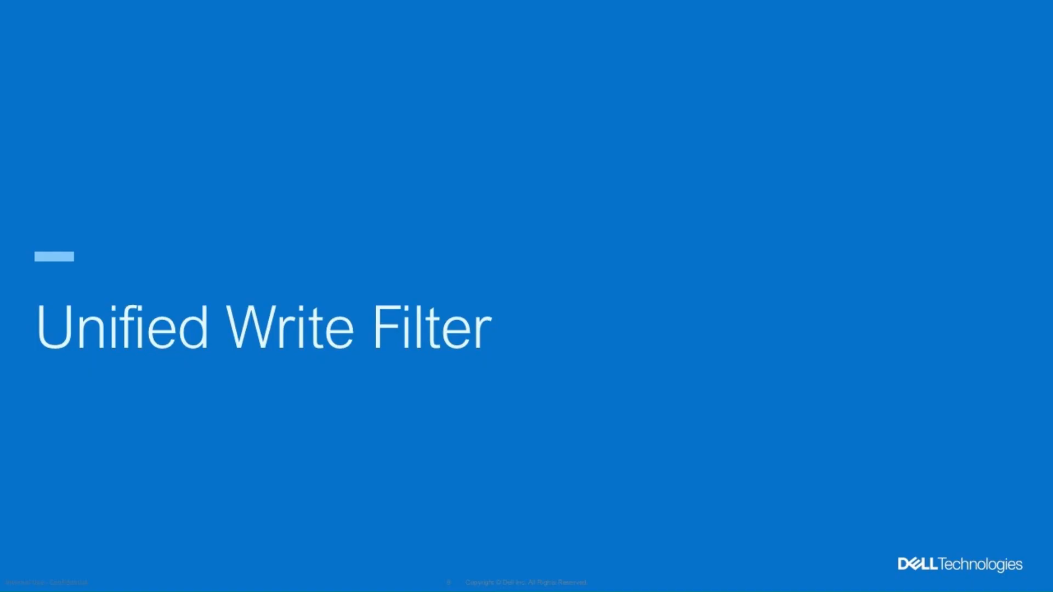
Advance the slide show past the Unified Write Filter title slide
key("Right")
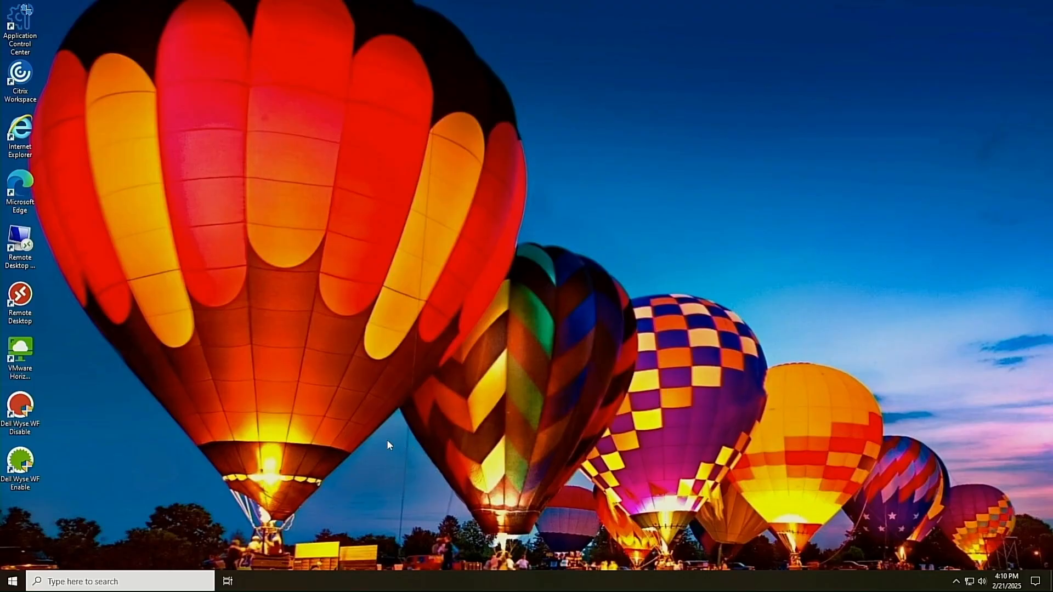
Run the Dell Wyse WF Disable shortcut, then sign back in as Admin after the restart
left_click(26, 414)
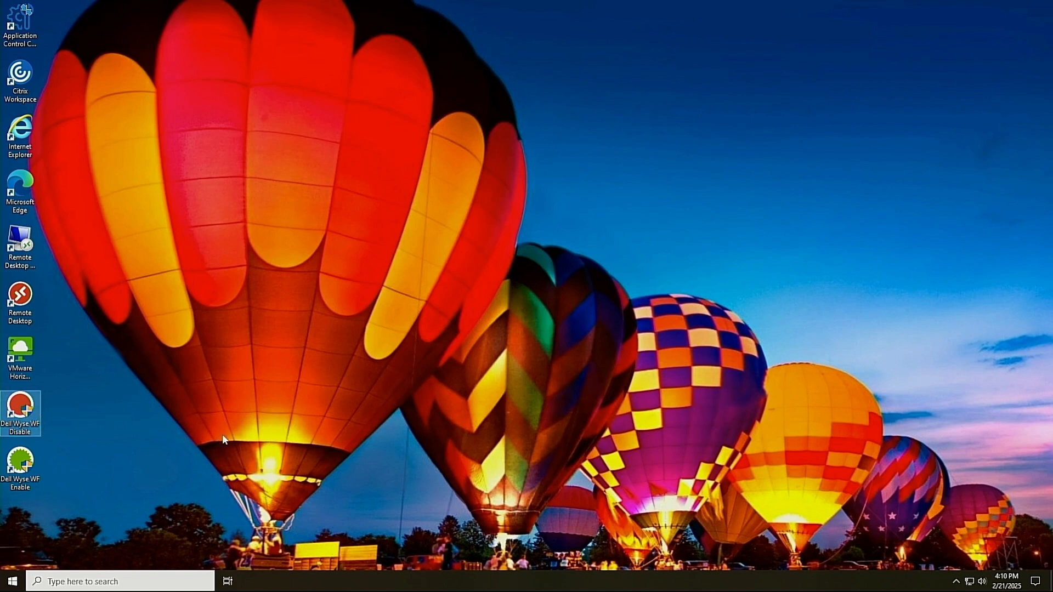
double_click(28, 411)
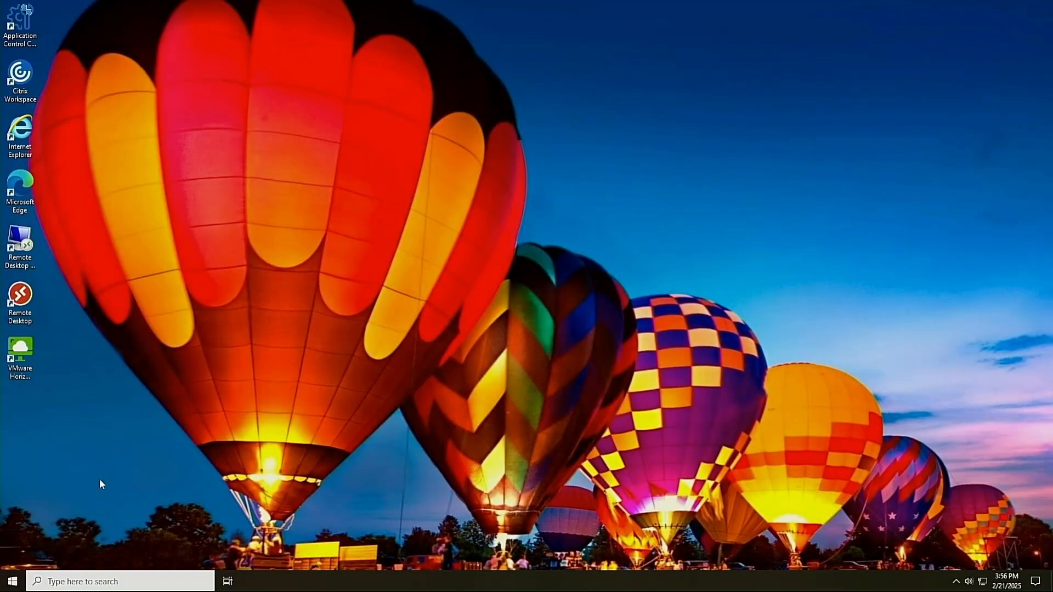
left_click(12, 581)
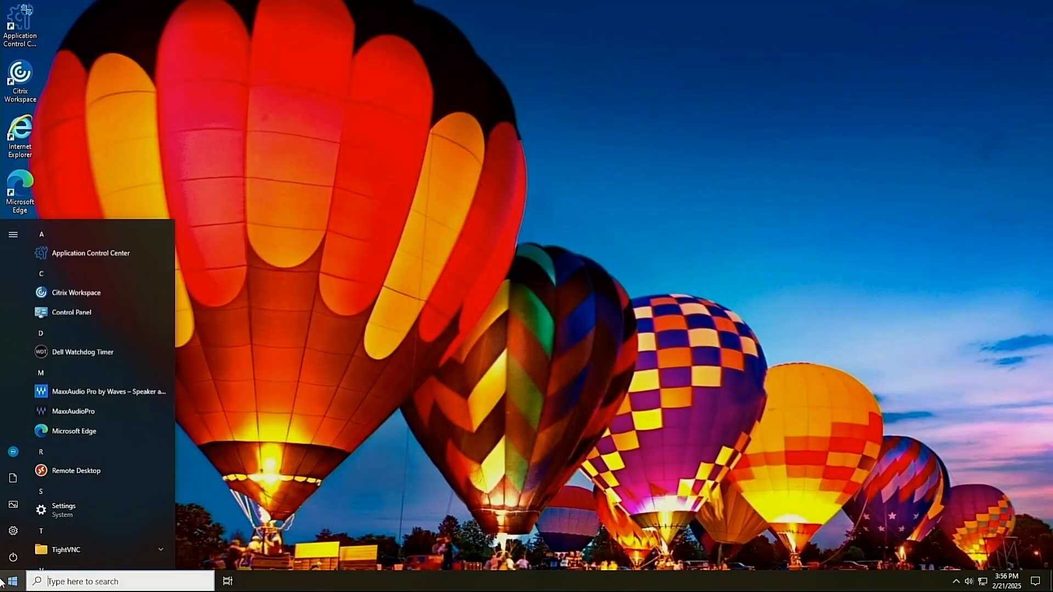
left_click(16, 455)
left_click(34, 425)
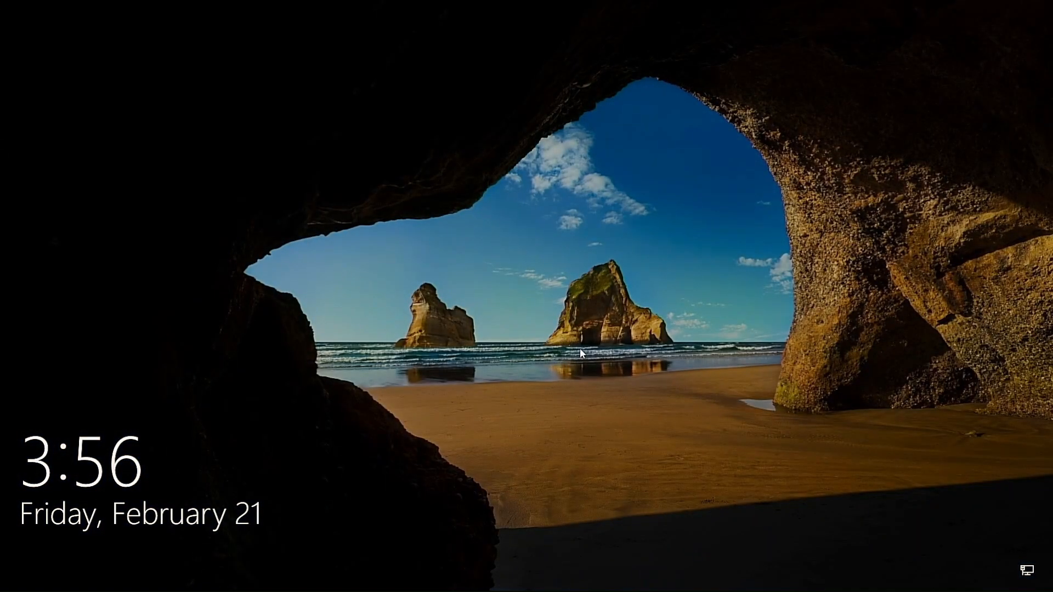
left_click(580, 347)
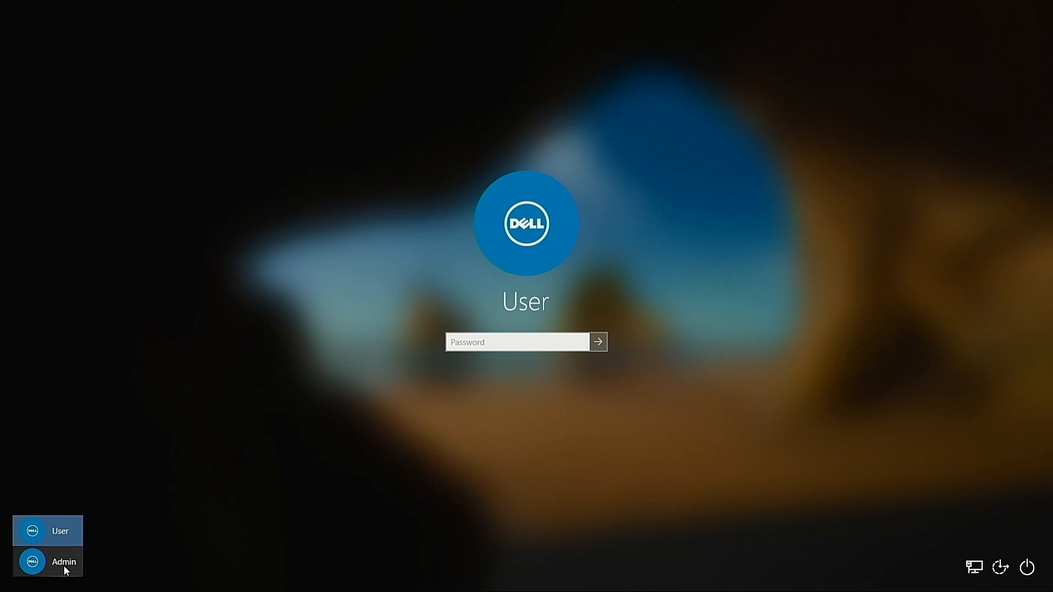
left_click(65, 568)
type("••••••••••")
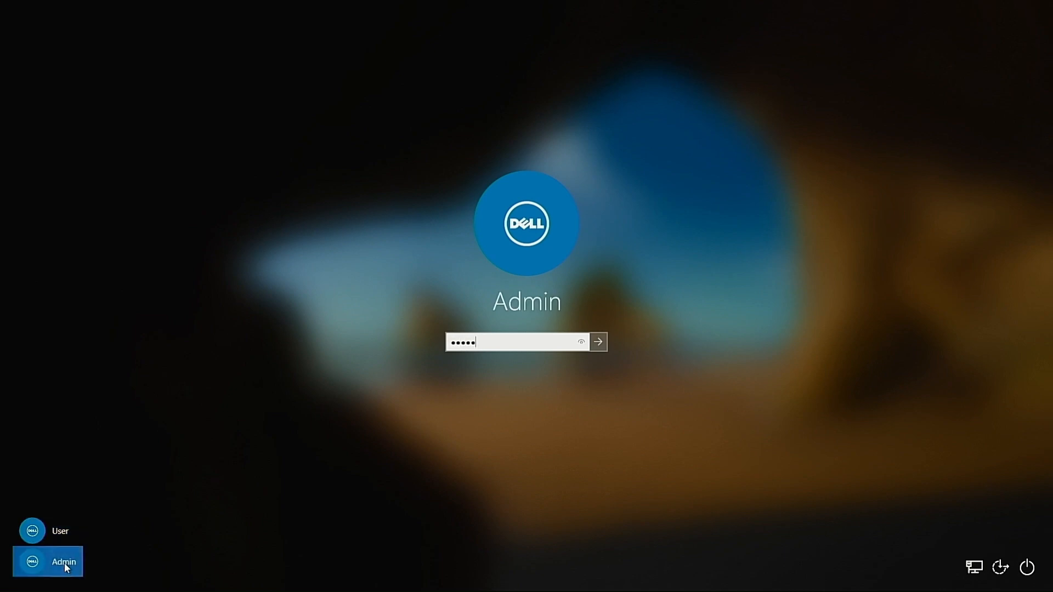
type("••••")
key("Return")
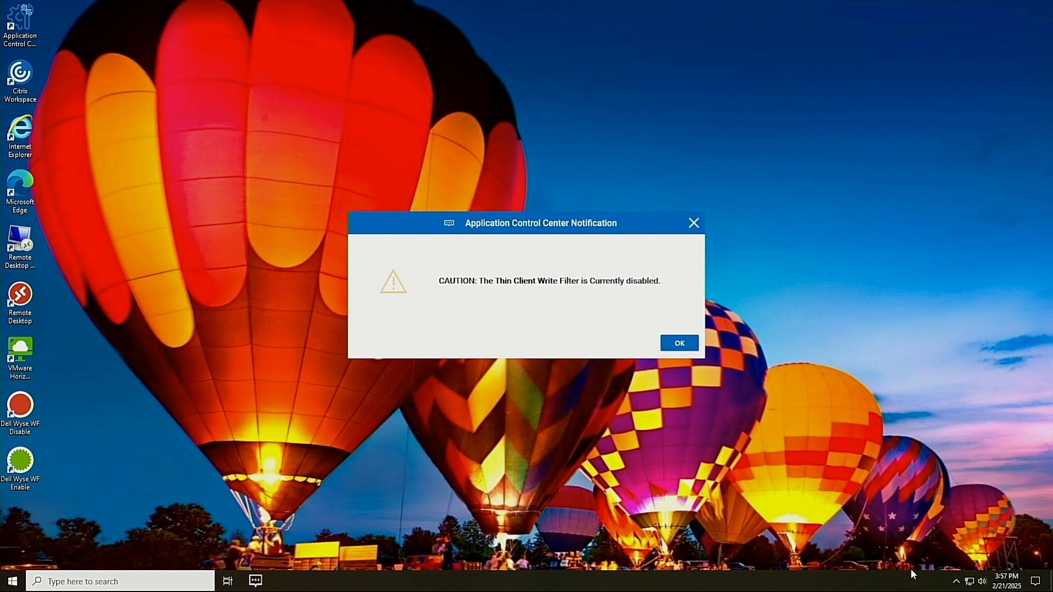
Start Application Control Center from its desktop shortcut using Run as administrator
left_click(957, 582)
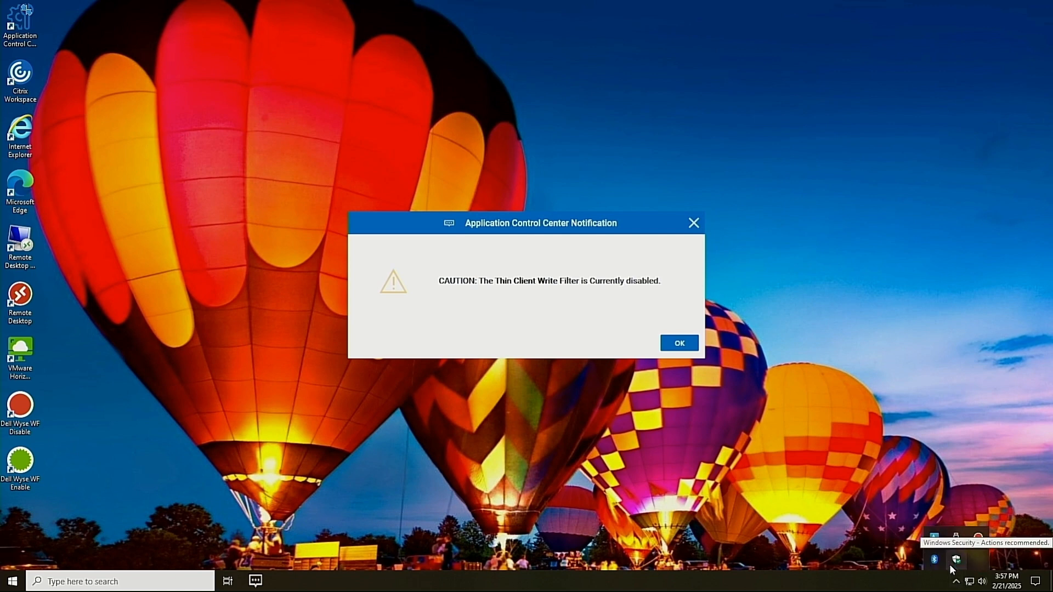
left_click(949, 564)
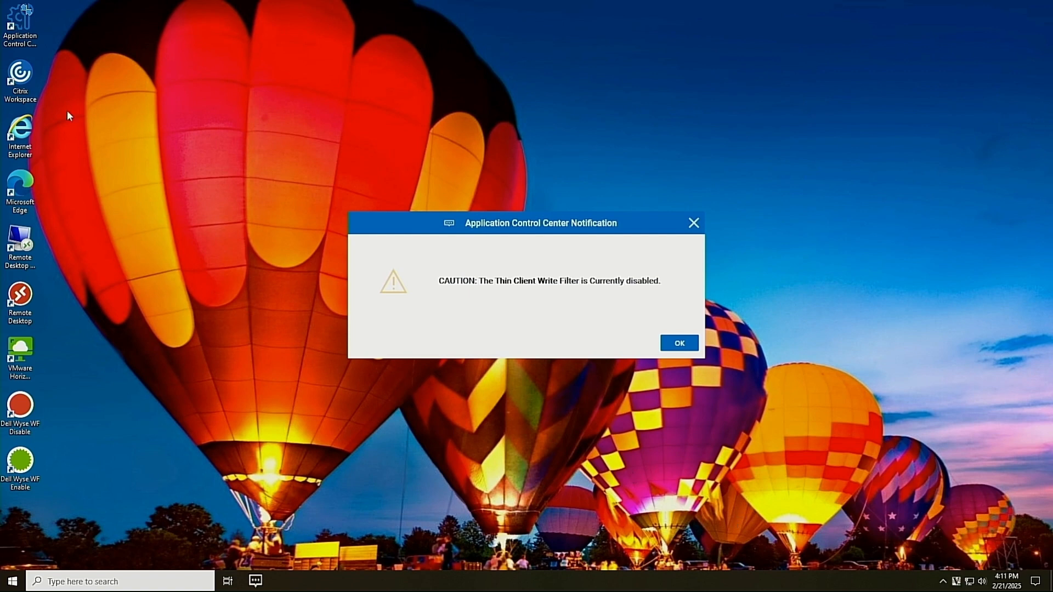
left_click(20, 40)
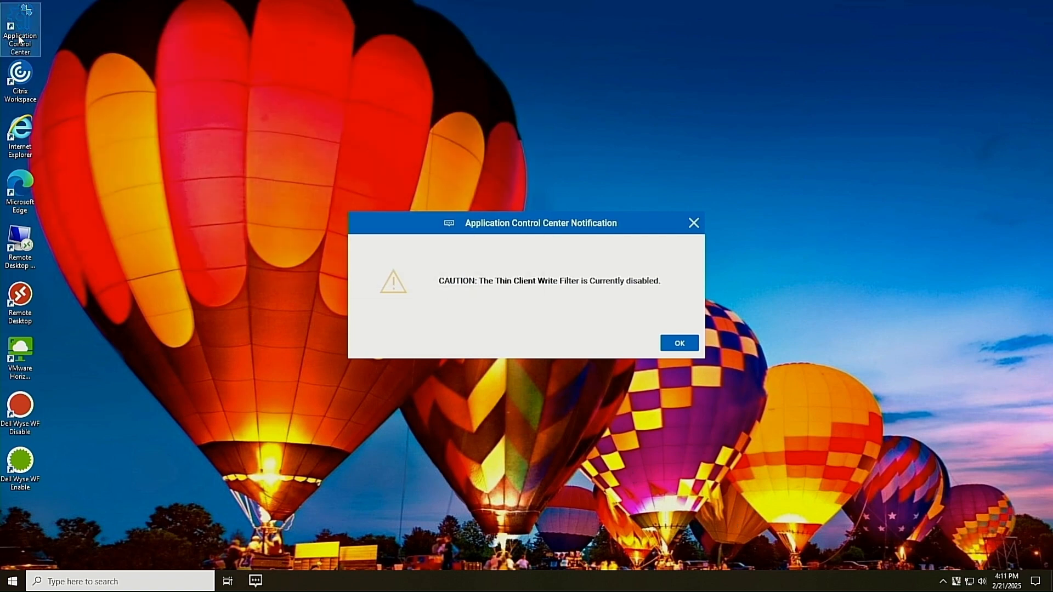
right_click(29, 26)
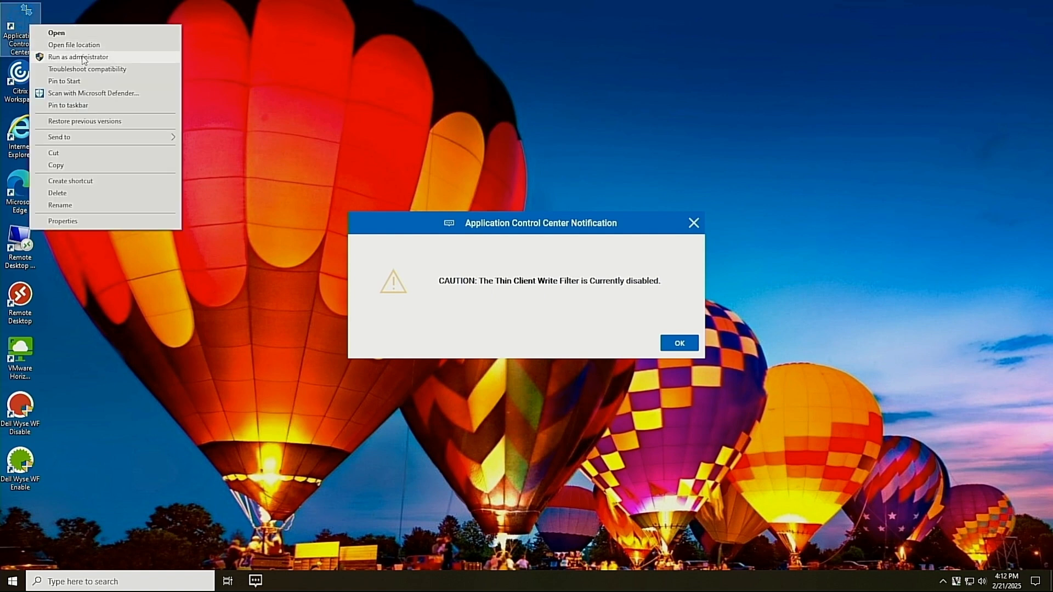
left_click(82, 57)
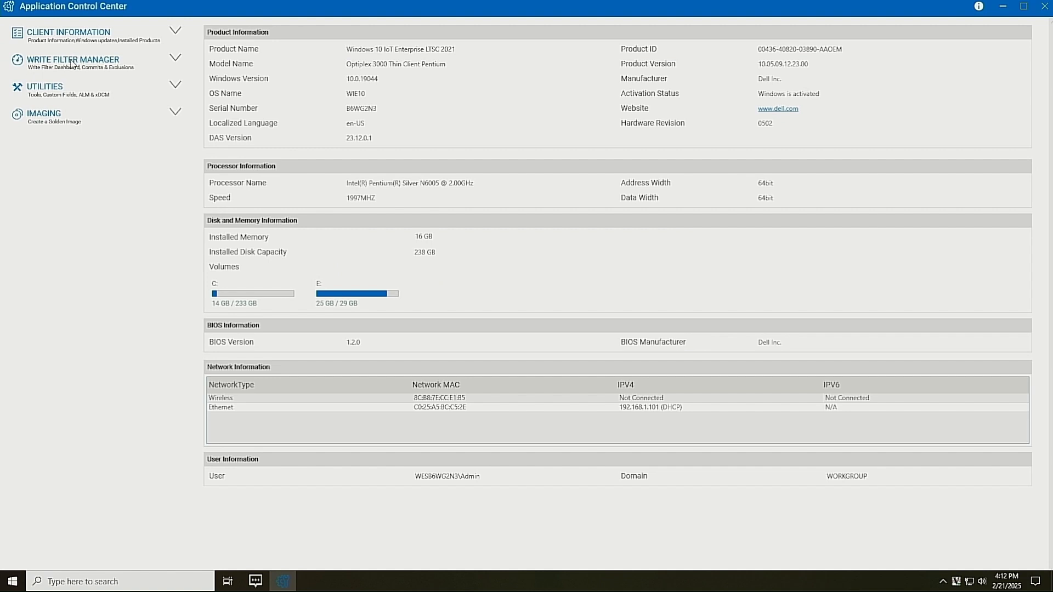
Check the Write Filter Dashboard shows OFF, review Commits & Exclusions, then close Application Control Center
left_click(71, 64)
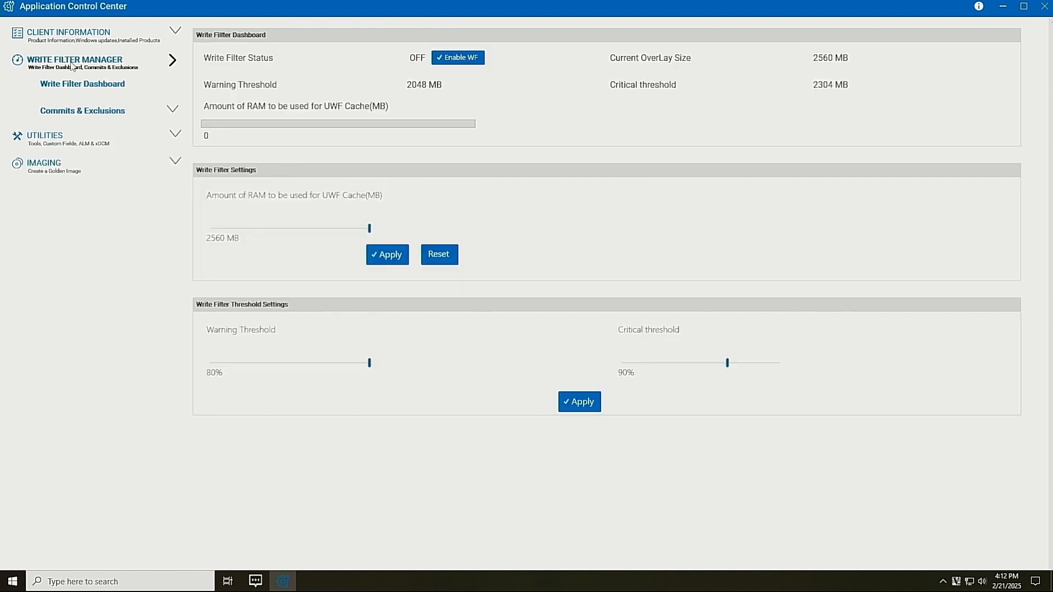
left_click(78, 90)
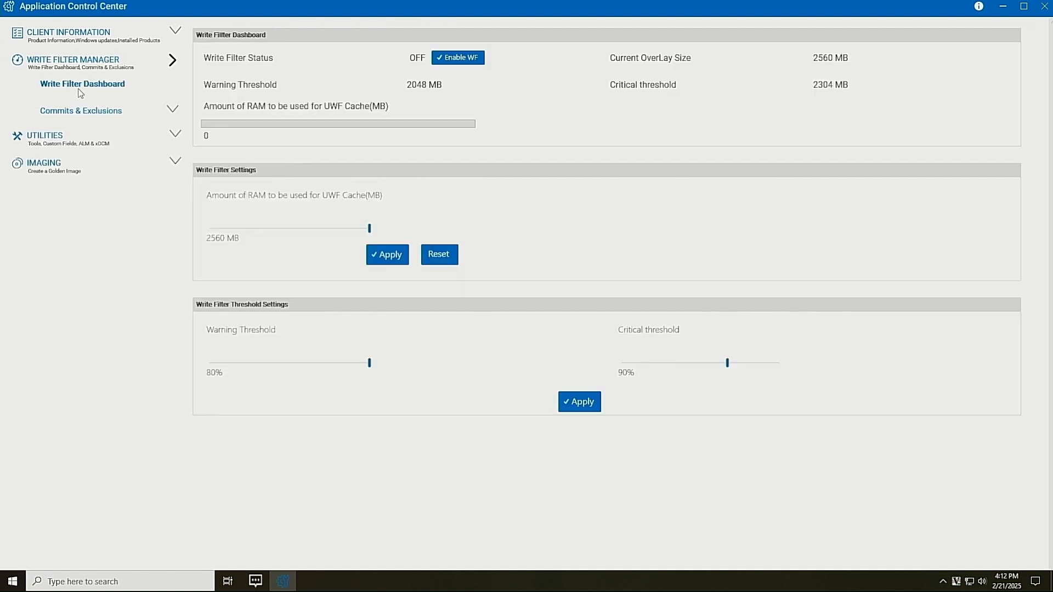
left_click(82, 113)
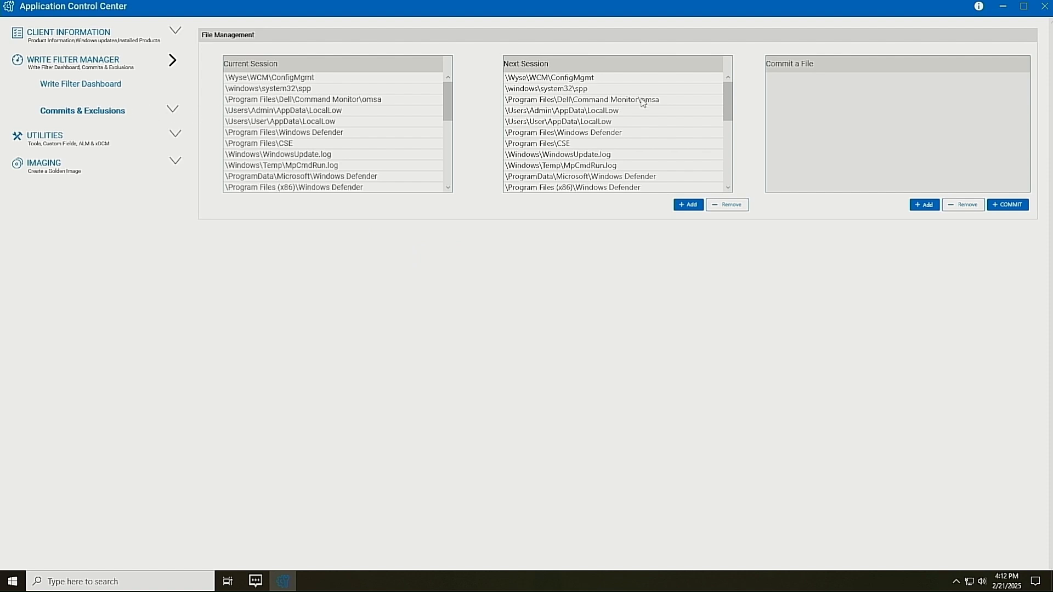
left_click(1044, 6)
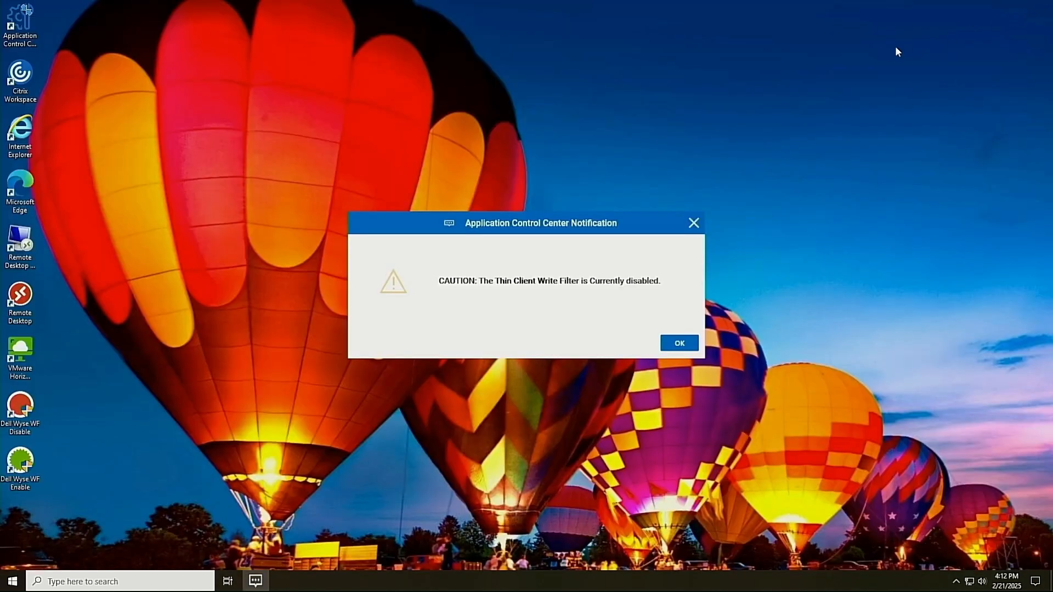
Dismiss the write-filter-disabled caution and run Dell Wyse WF Enable to restart with the filter on
left_click(698, 221)
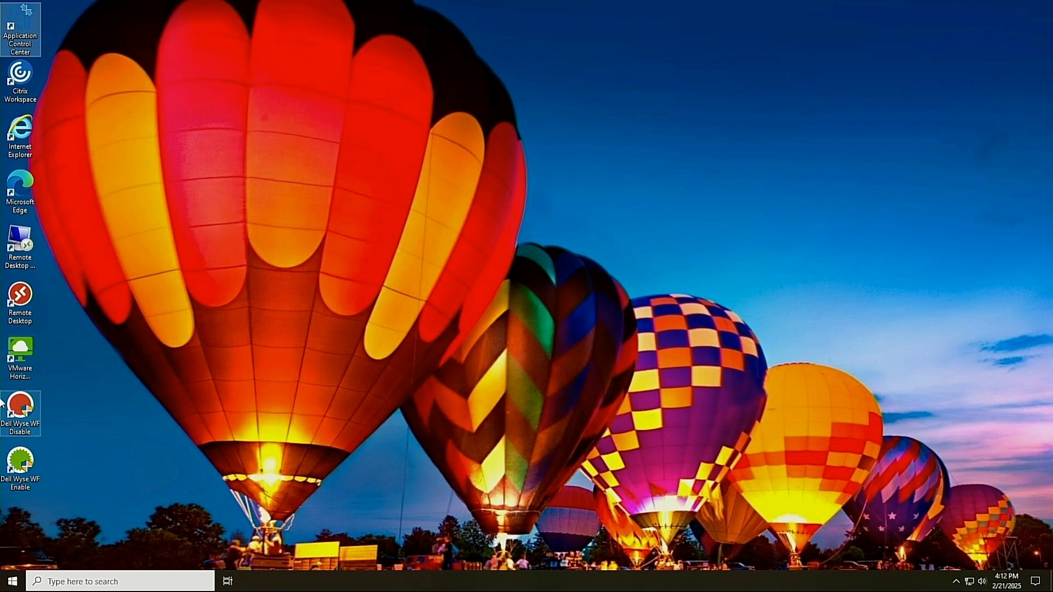
left_click(12, 469)
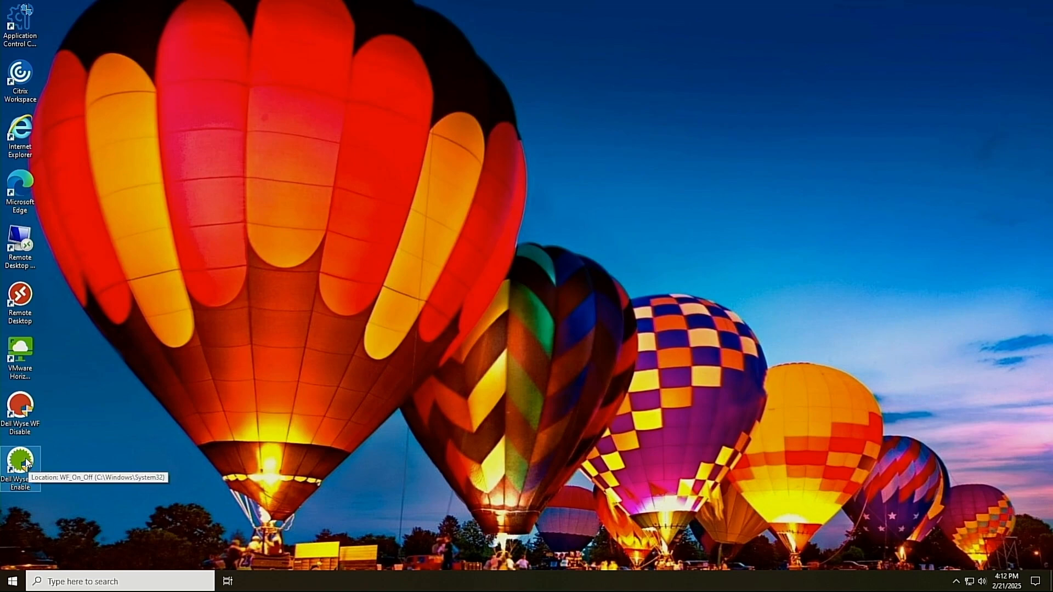
double_click(27, 464)
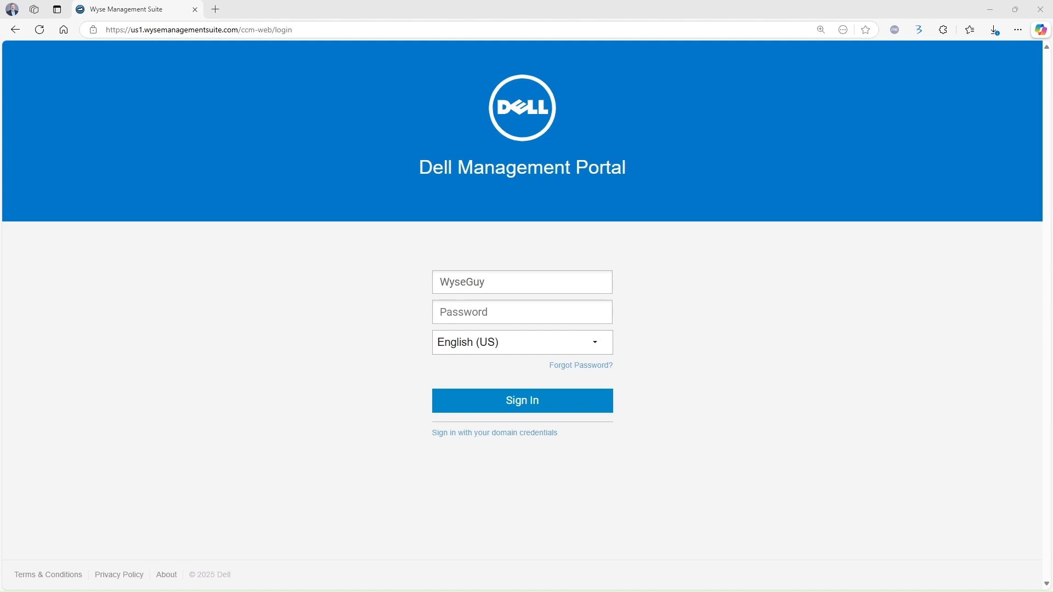
Sign in to the Dell Management Portal with the account password
left_click(467, 310)
type("********")
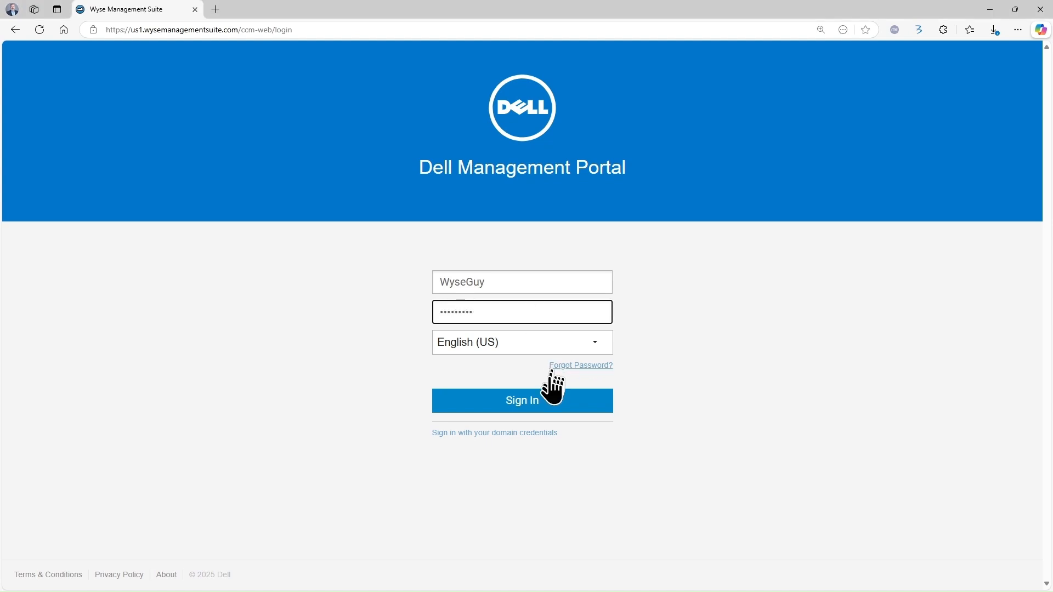
left_click(542, 403)
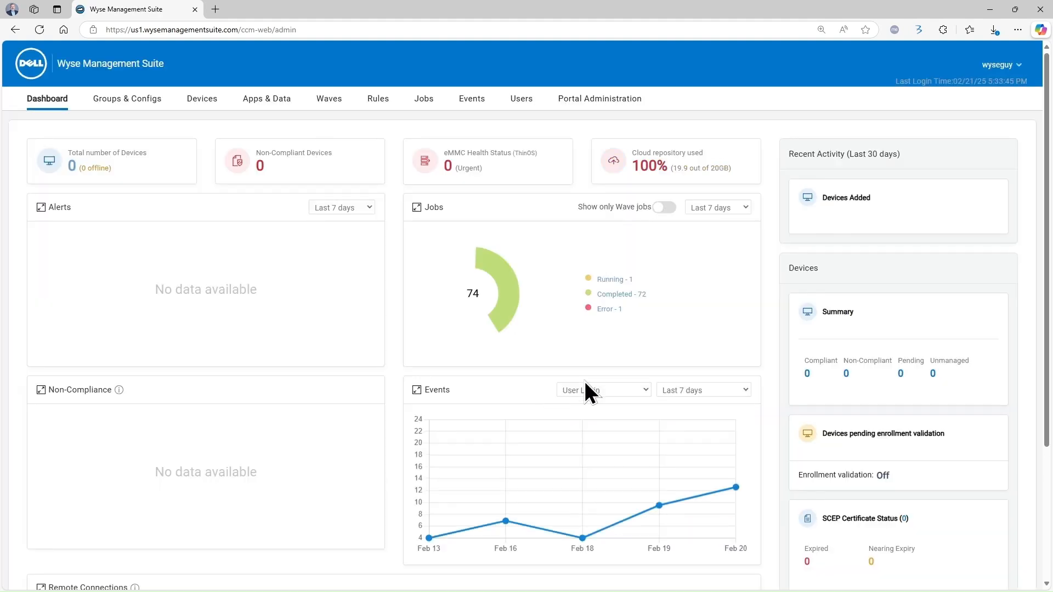
In Groups & Configs, select DemoGroup under Global Policy and edit its WinIoT (WES) policy
left_click(117, 100)
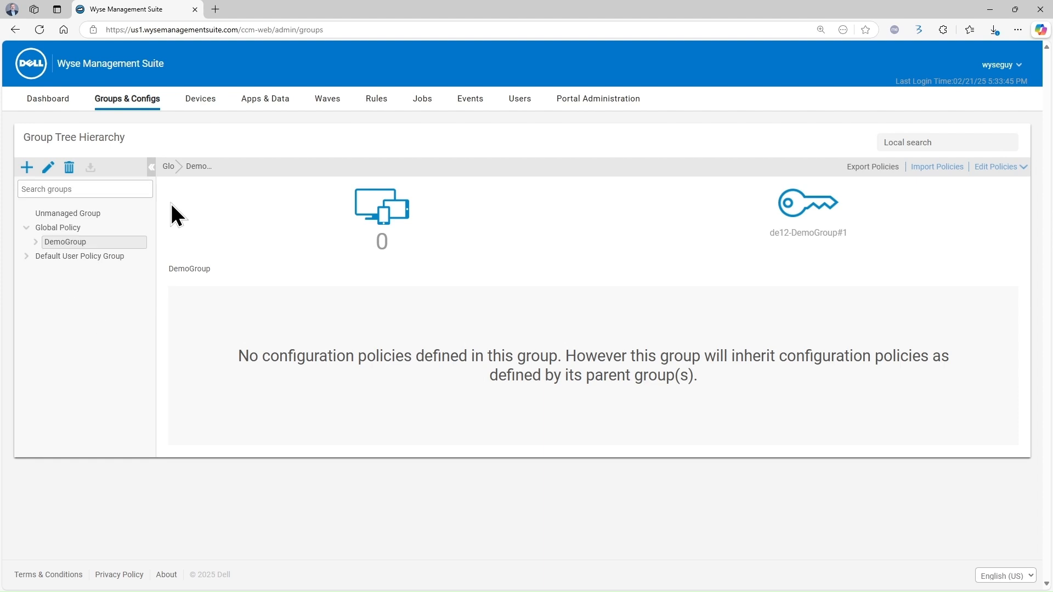
left_click(64, 228)
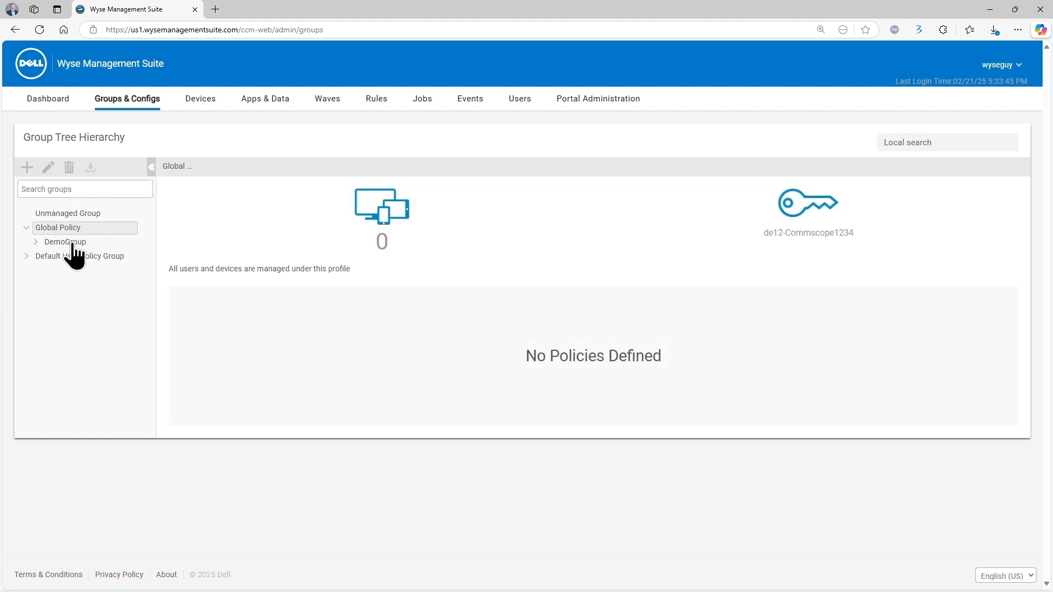
left_click(71, 245)
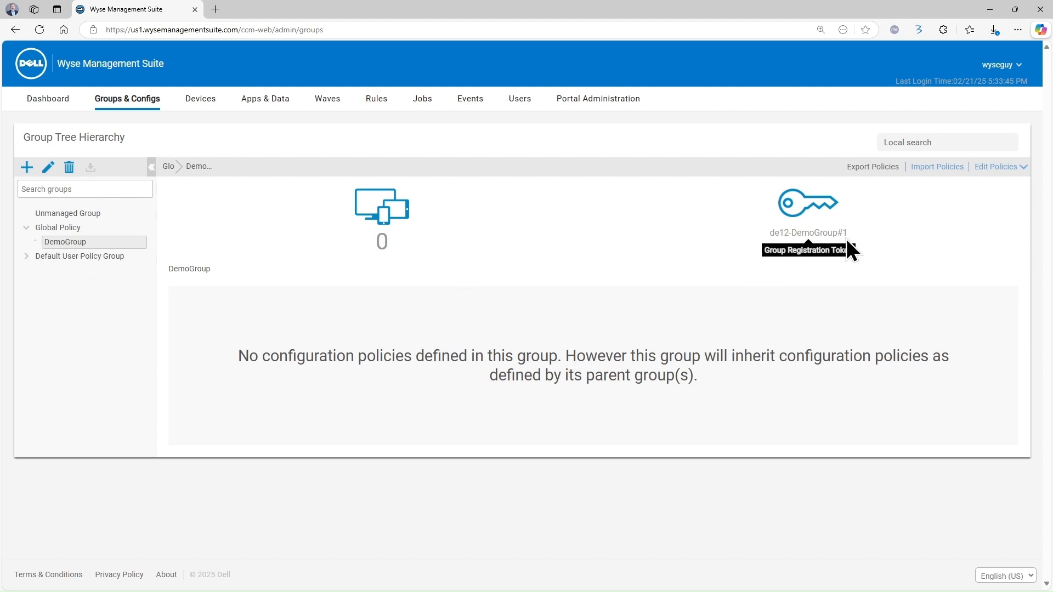
left_click(63, 228)
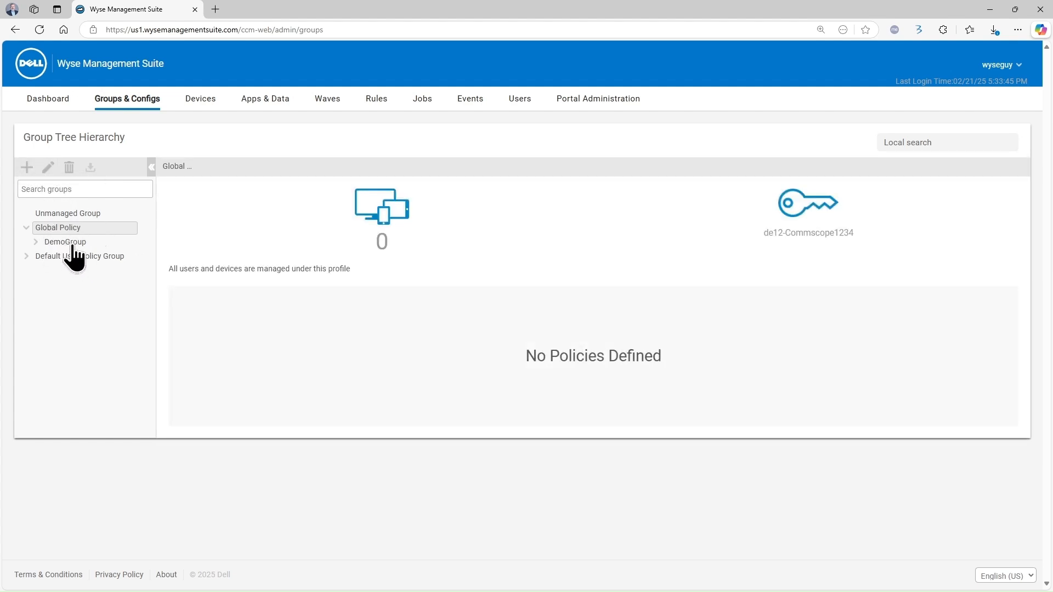
left_click(67, 243)
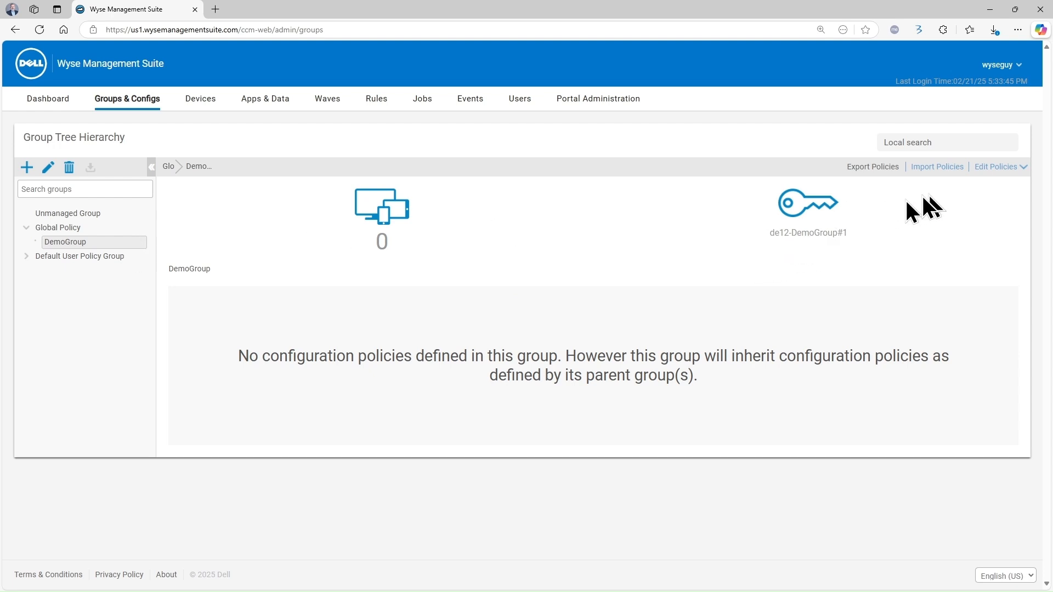
left_click(989, 167)
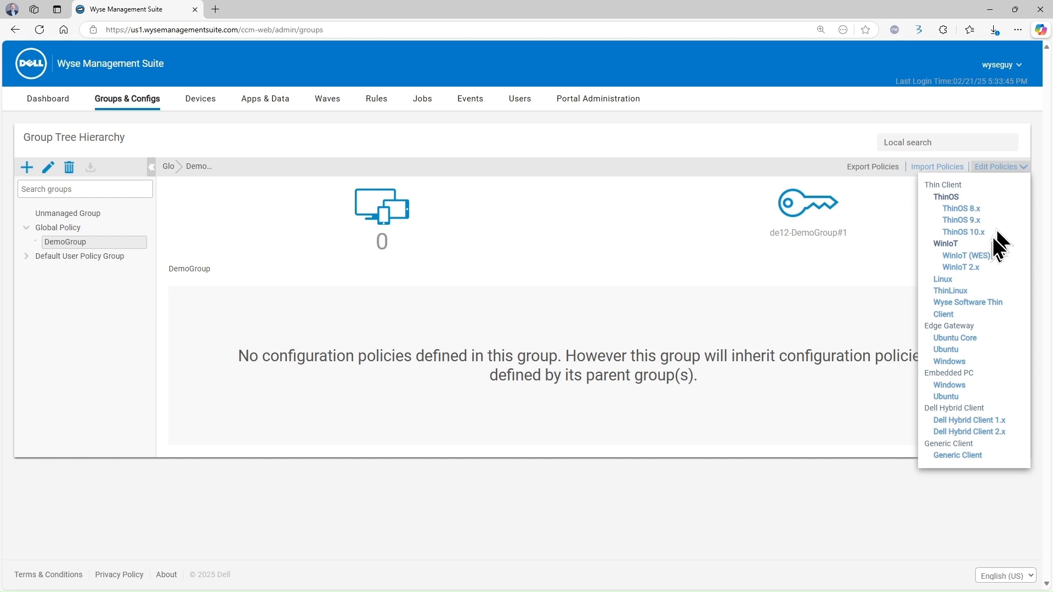
left_click(973, 256)
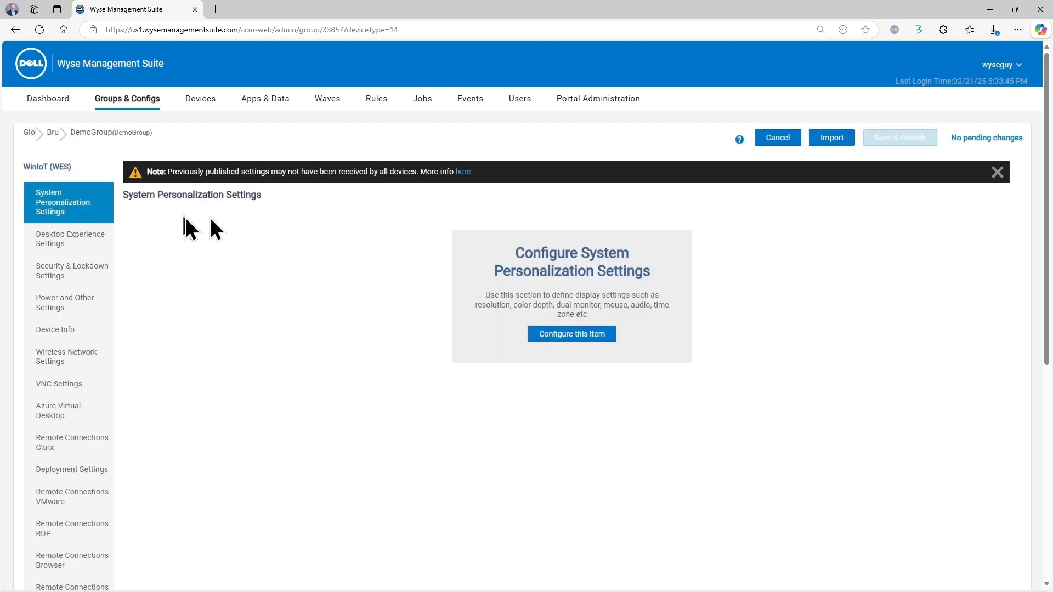
Configure Desktop Experience Settings to use Dell BG.jpg as the desktop wallpaper
left_click(96, 242)
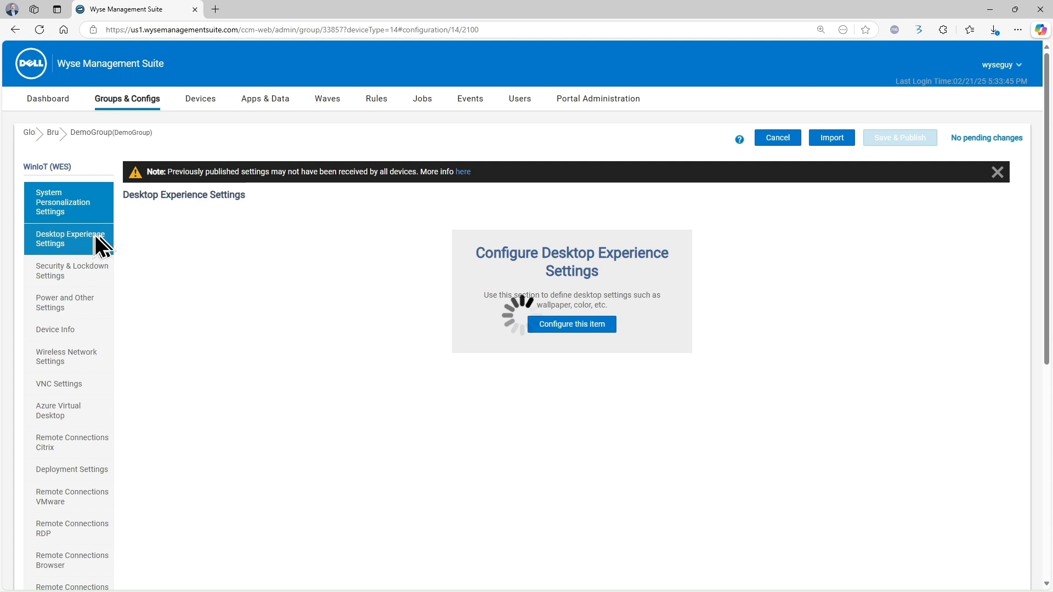
left_click(587, 324)
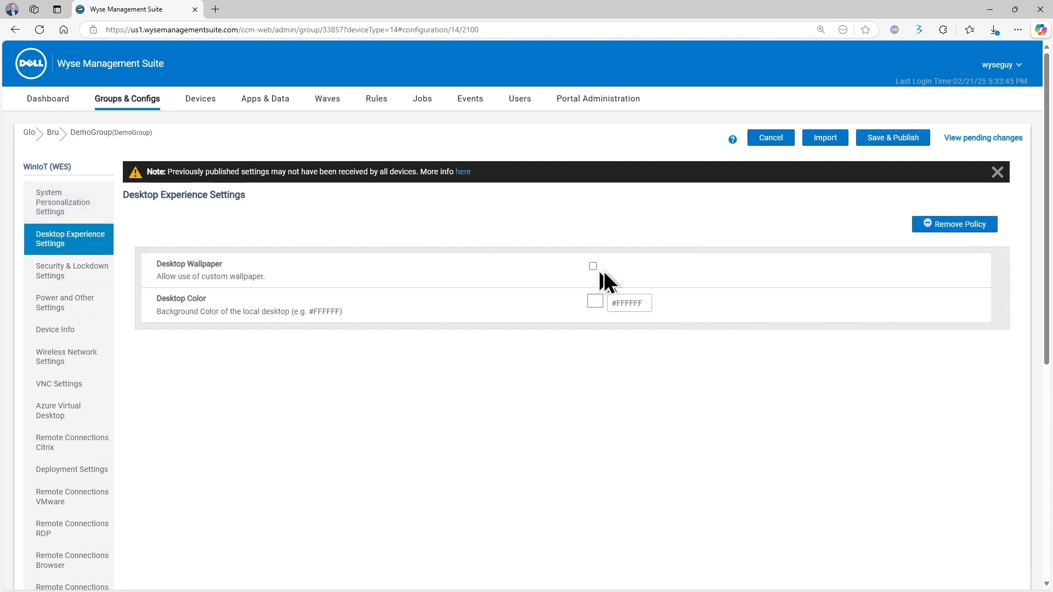
left_click(592, 267)
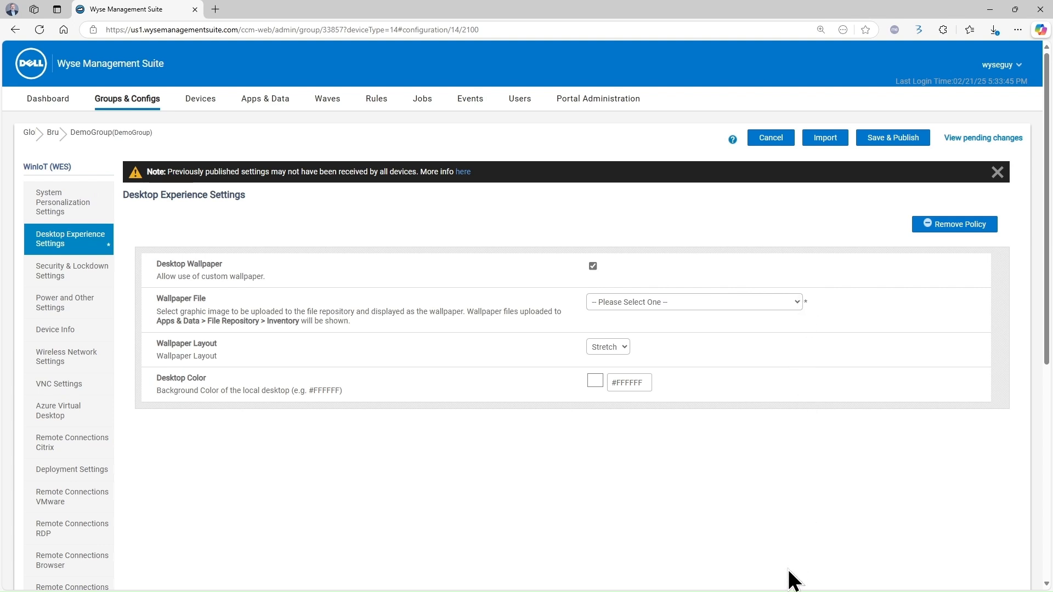
left_click(655, 564)
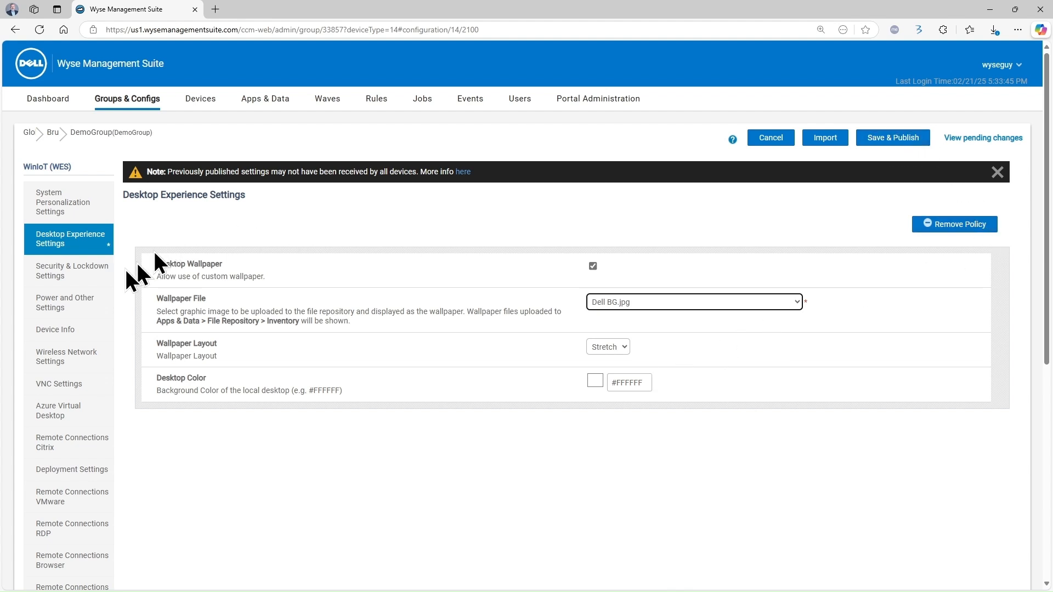
Configure Power and Other Settings with plugged-in display dimming set to Delay Never
left_click(68, 305)
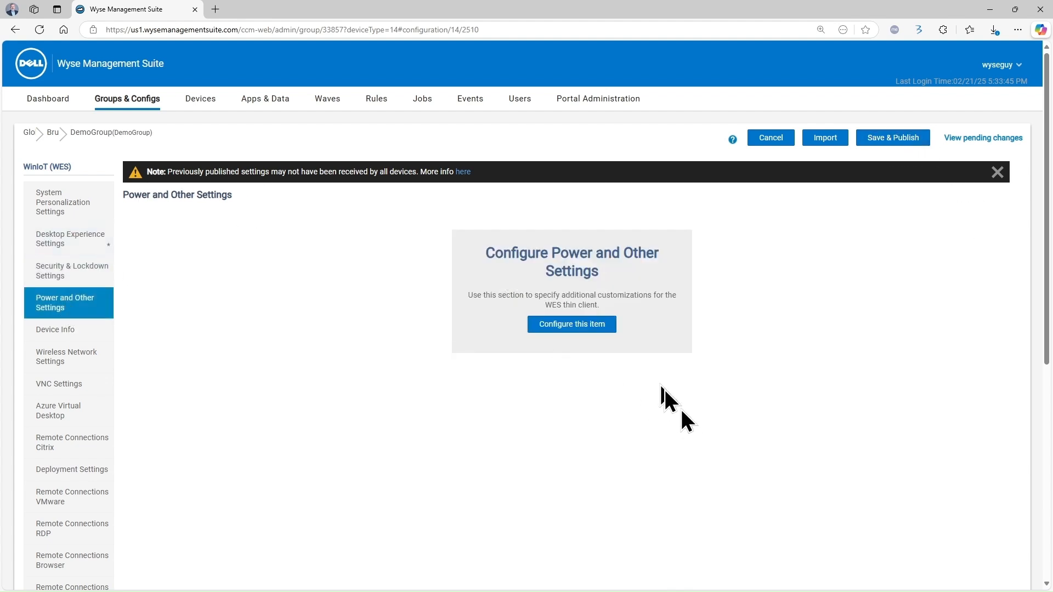
left_click(597, 324)
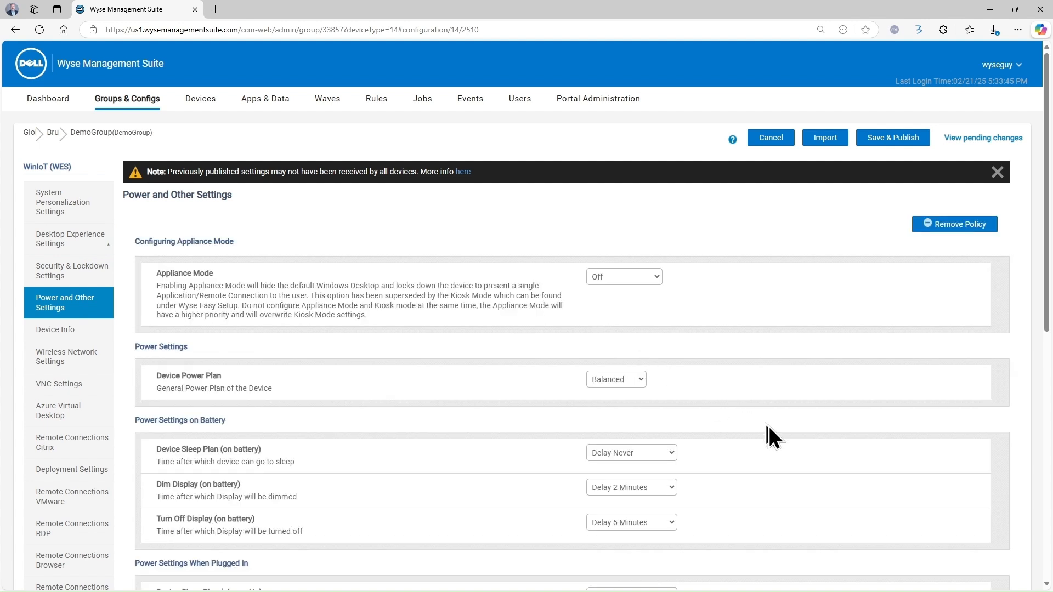
scroll(767, 428, "down", 3)
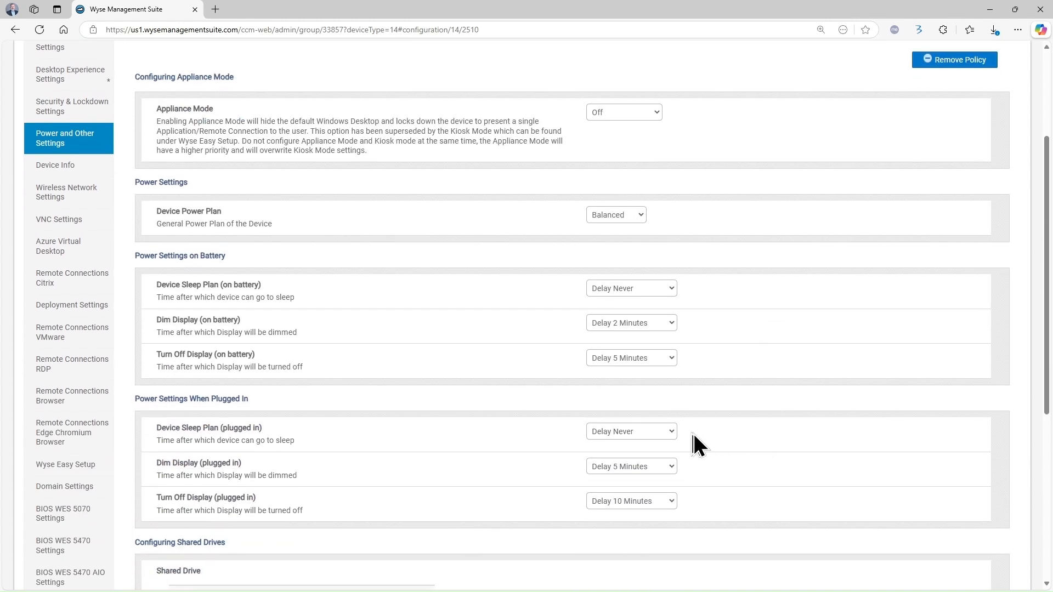
left_click(673, 431)
left_click(671, 465)
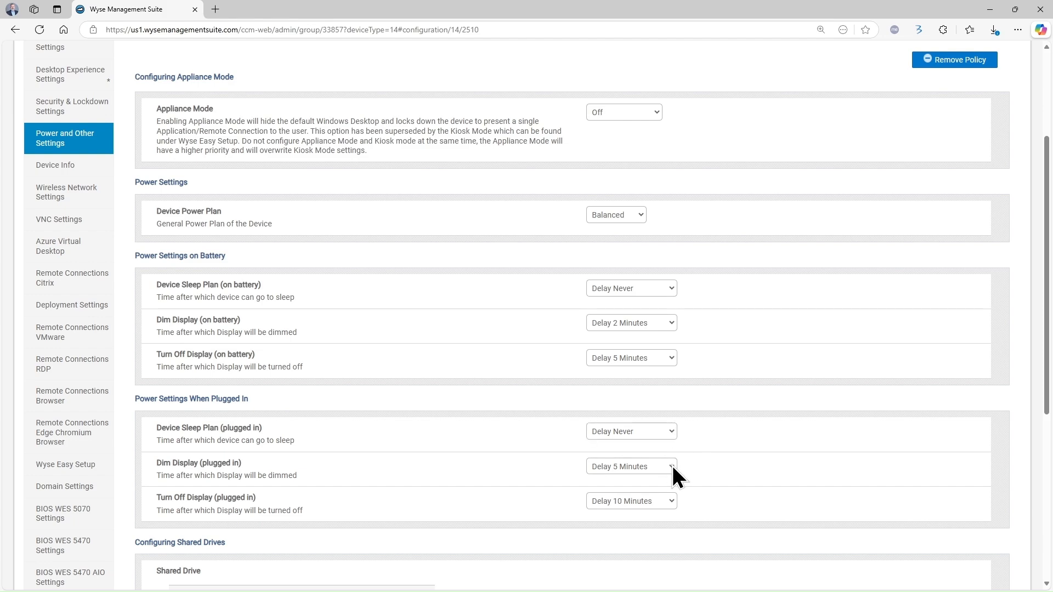
left_click(631, 249)
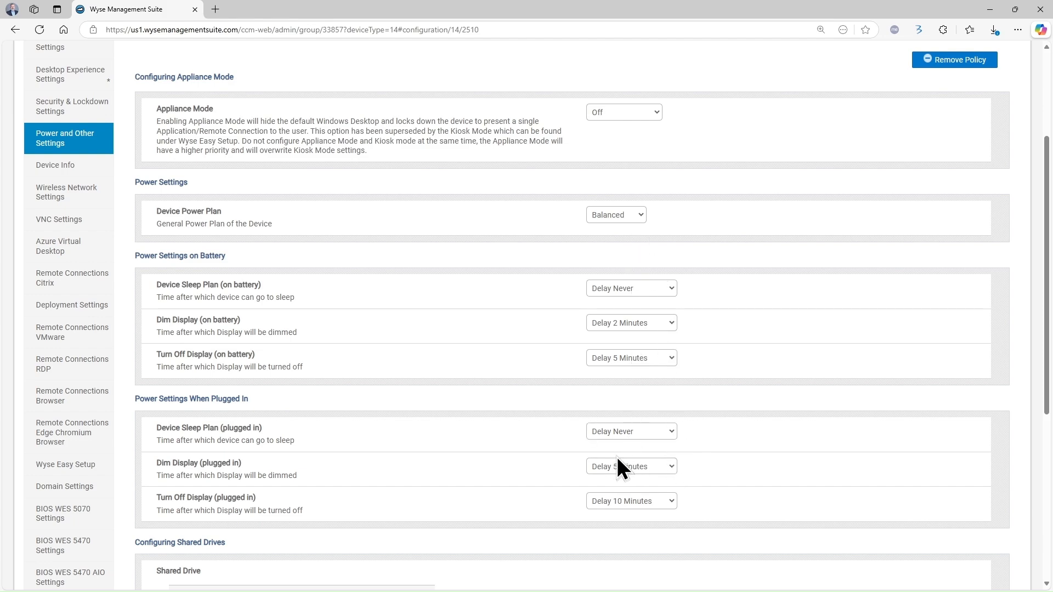
left_click(669, 497)
scroll(899, 252, "up", 3)
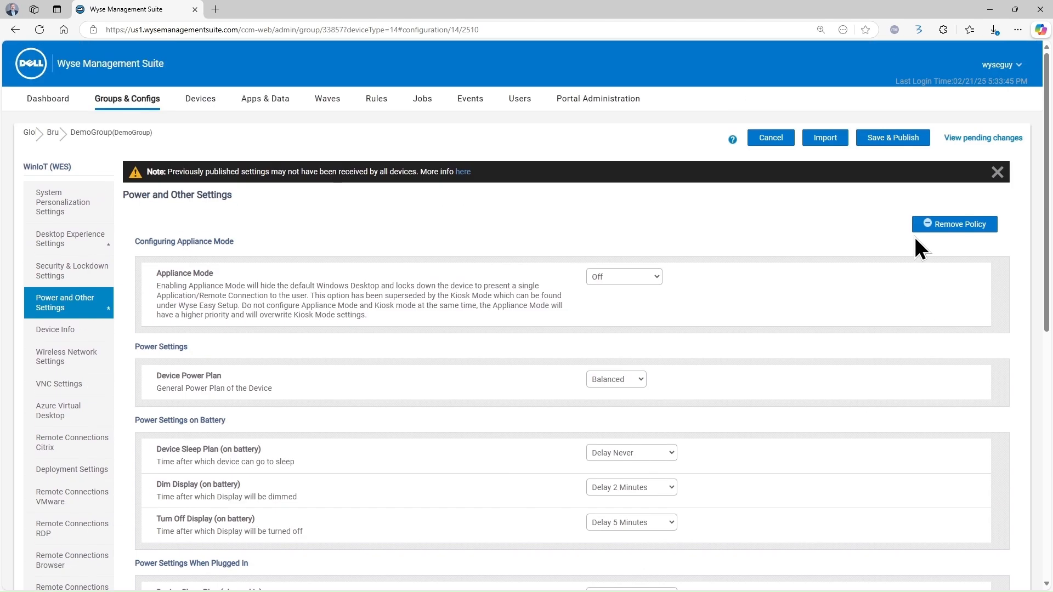
Save & Publish the DemoGroup WinIoT policy, confirming Yes in the alert
left_click(888, 141)
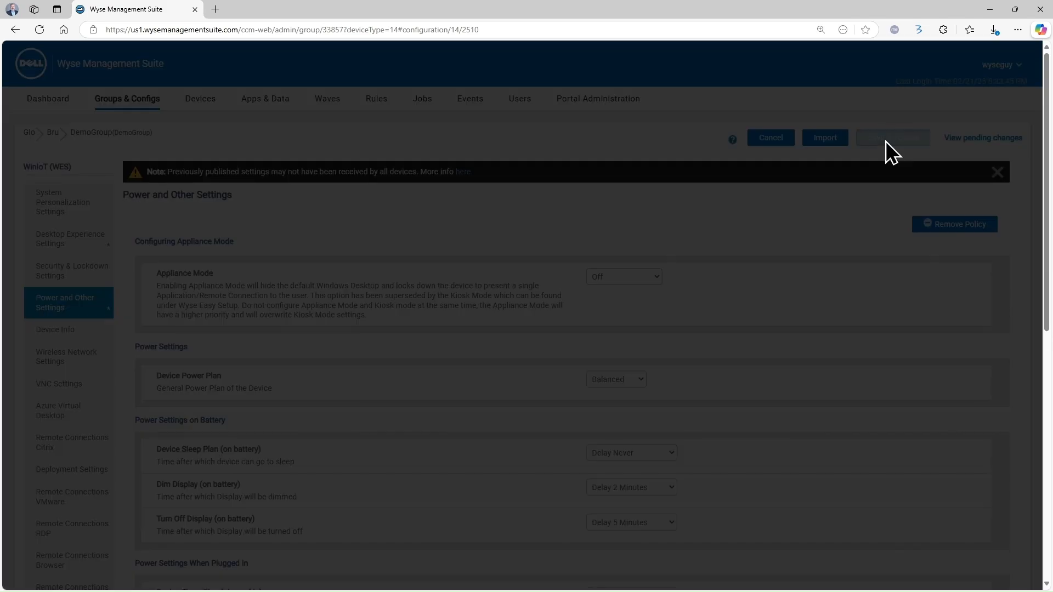
left_click(649, 376)
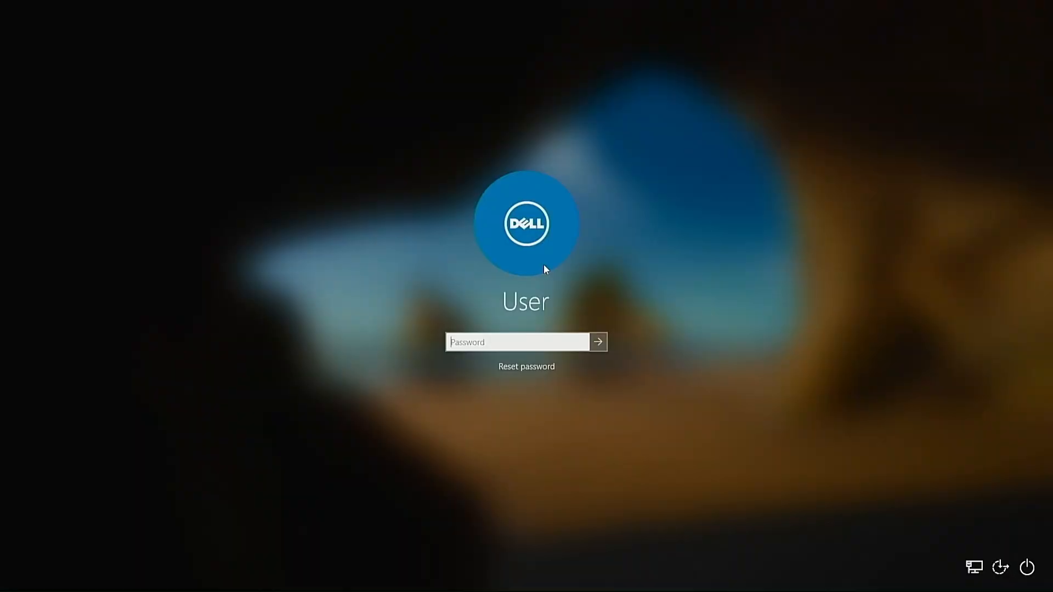
Unlock the desktop with the user password, then sign out and log back in as Admin
type("*")
type("***********")
key("Return")
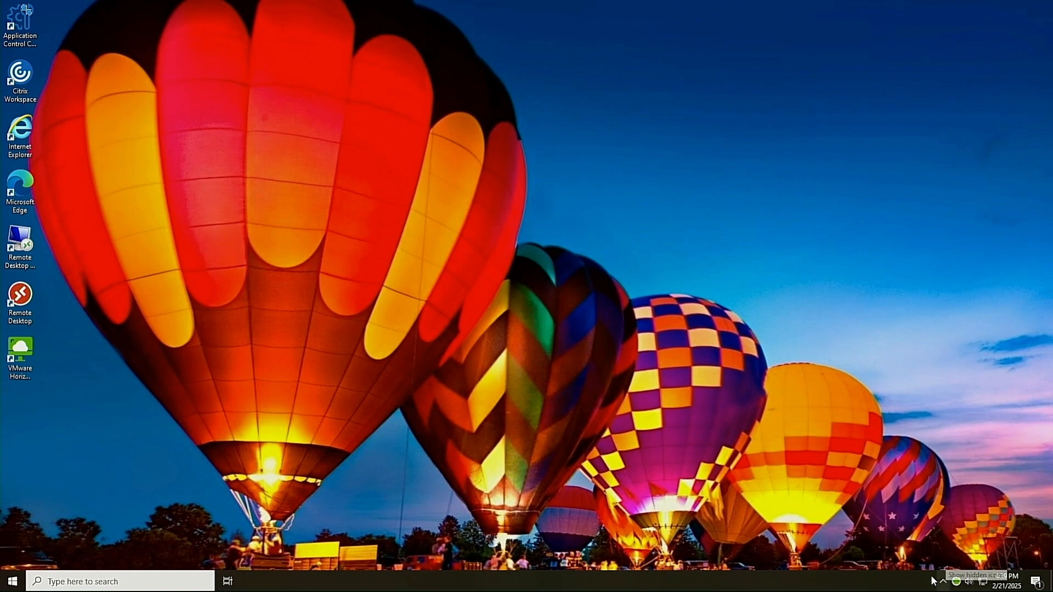
left_click(14, 583)
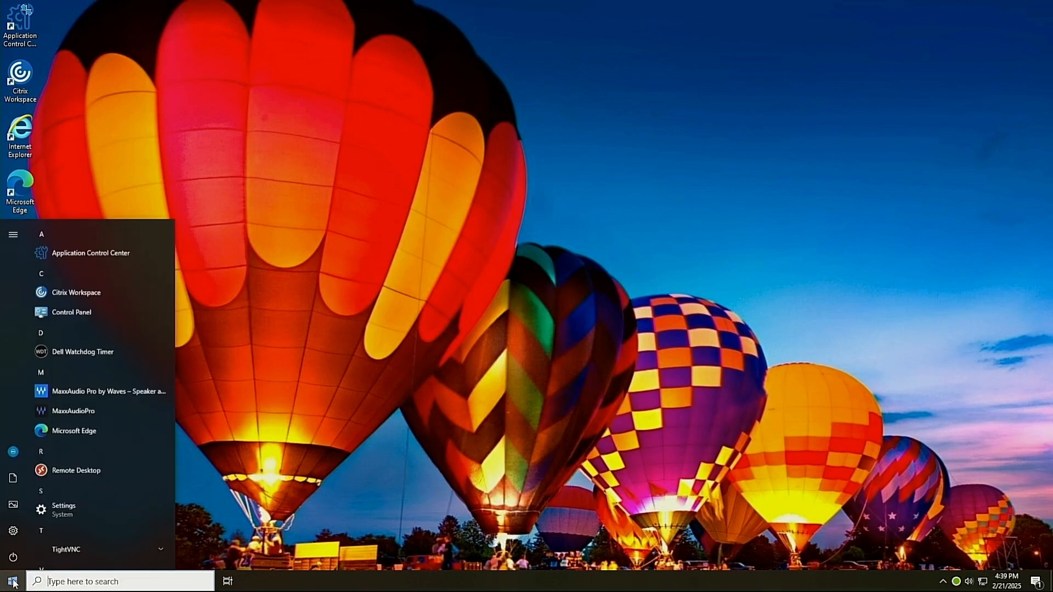
left_click(18, 457)
left_click(35, 426)
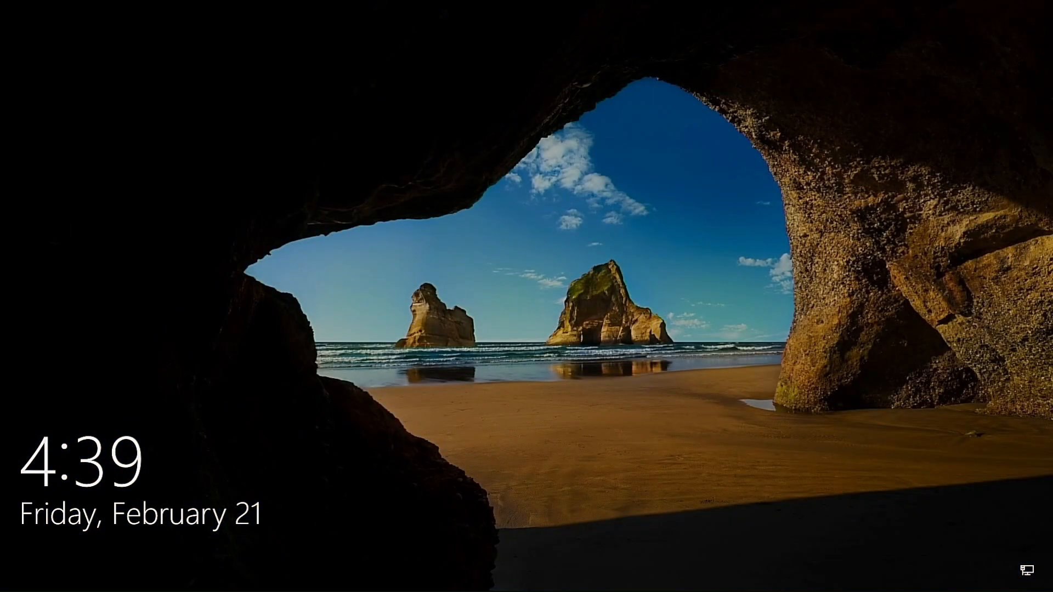
left_click(481, 262)
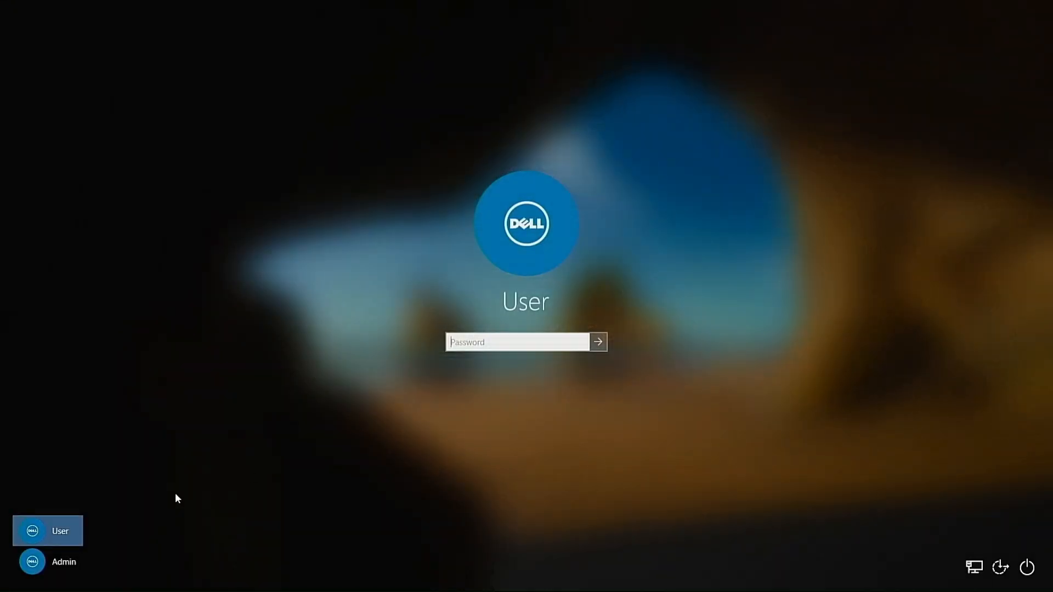
left_click(68, 560)
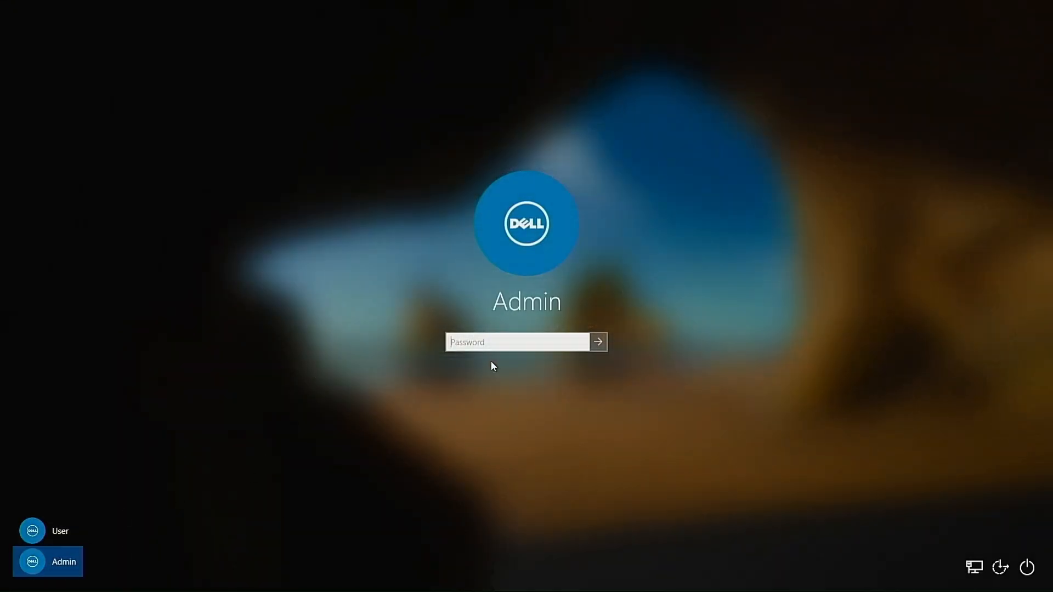
type("•••••")
key("Return")
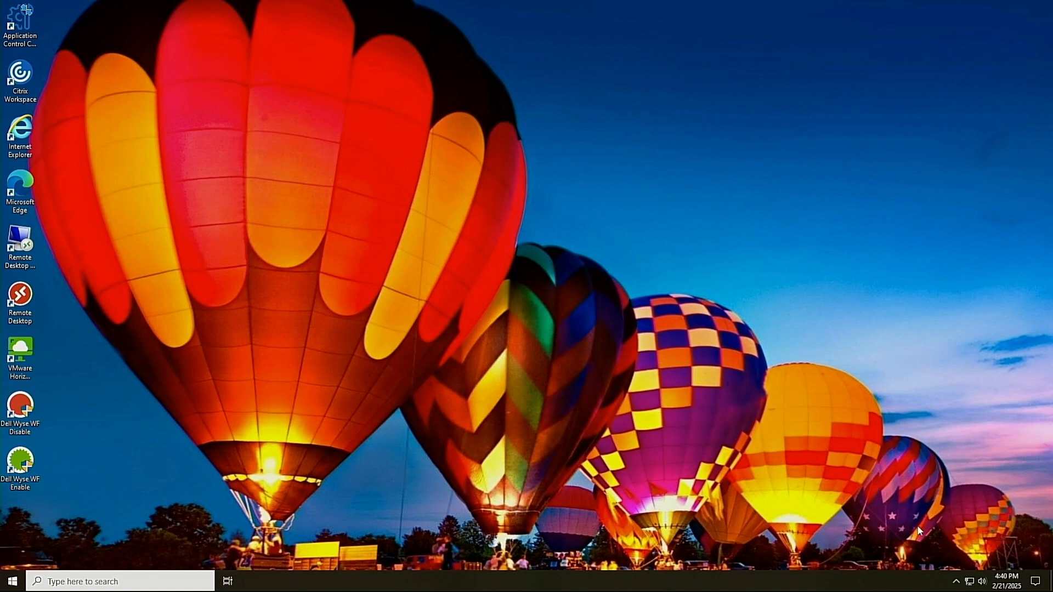
Open the Wyse Device Agent console from the tray and select Wyse Management Suite - WMS
left_click(955, 582)
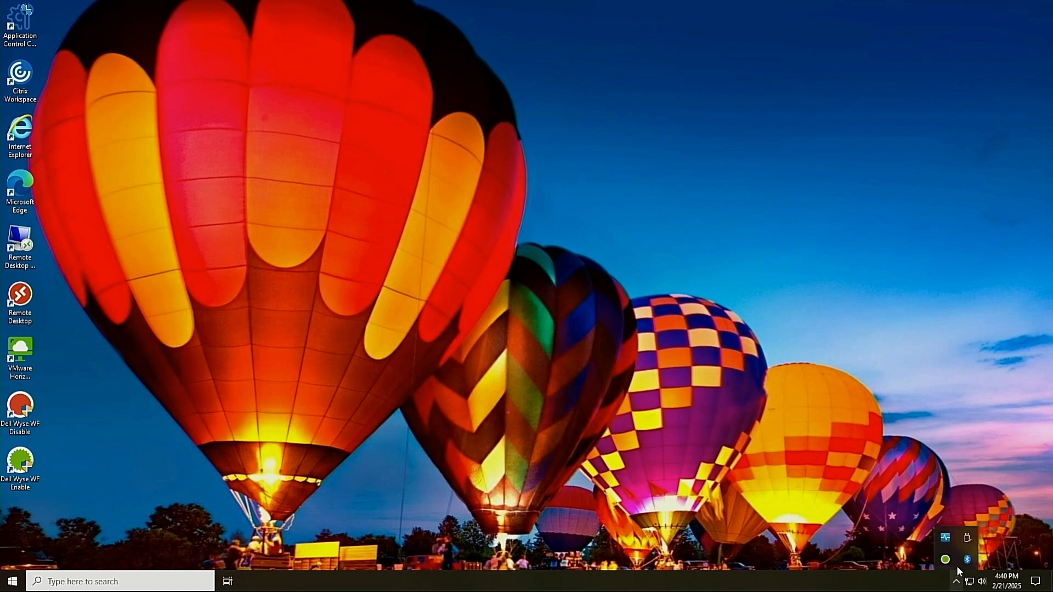
right_click(947, 541)
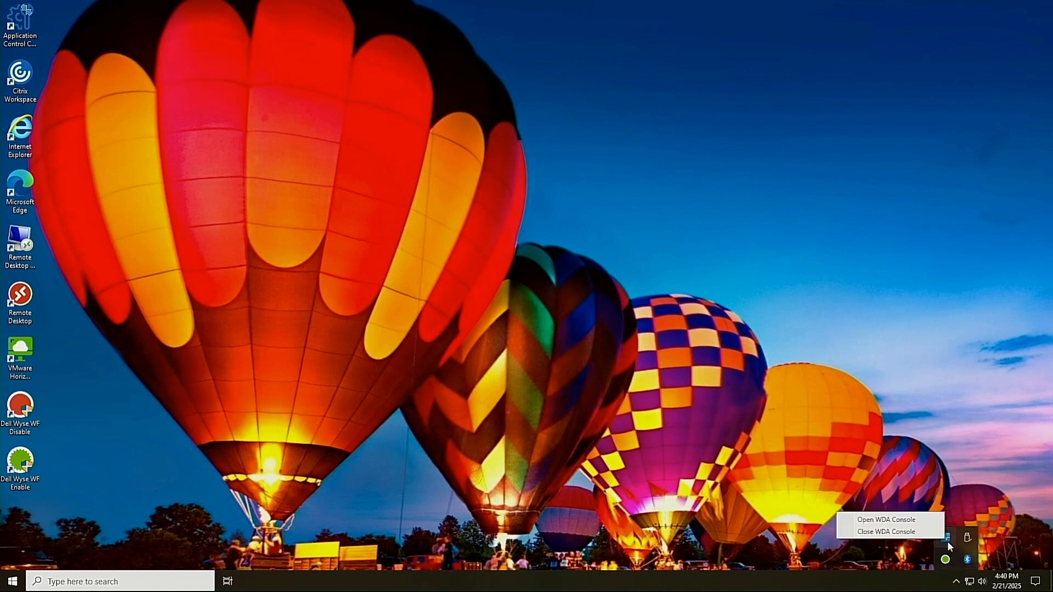
left_click(908, 516)
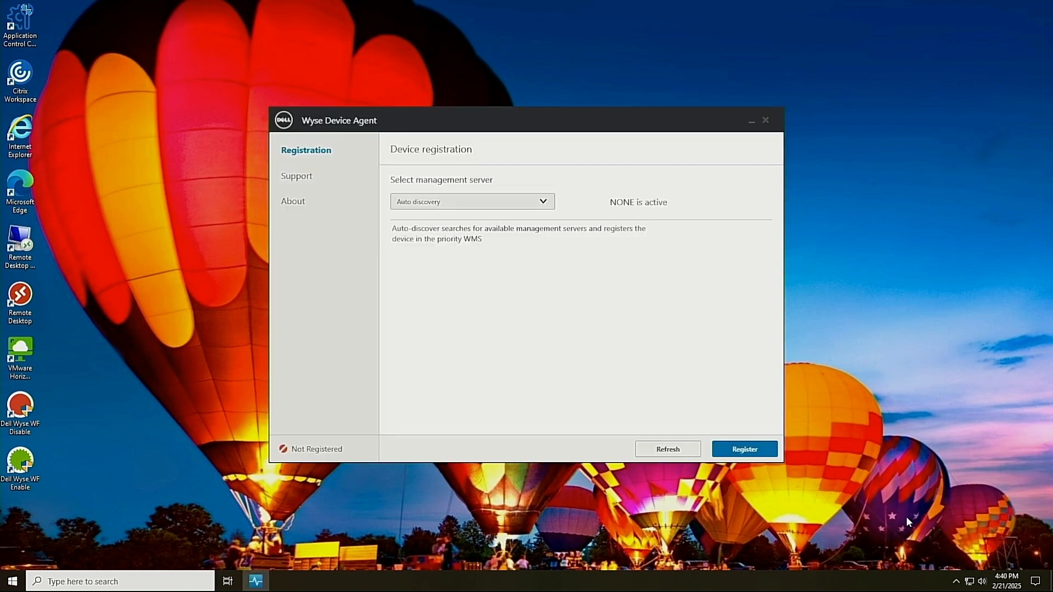
left_click(543, 202)
left_click(496, 235)
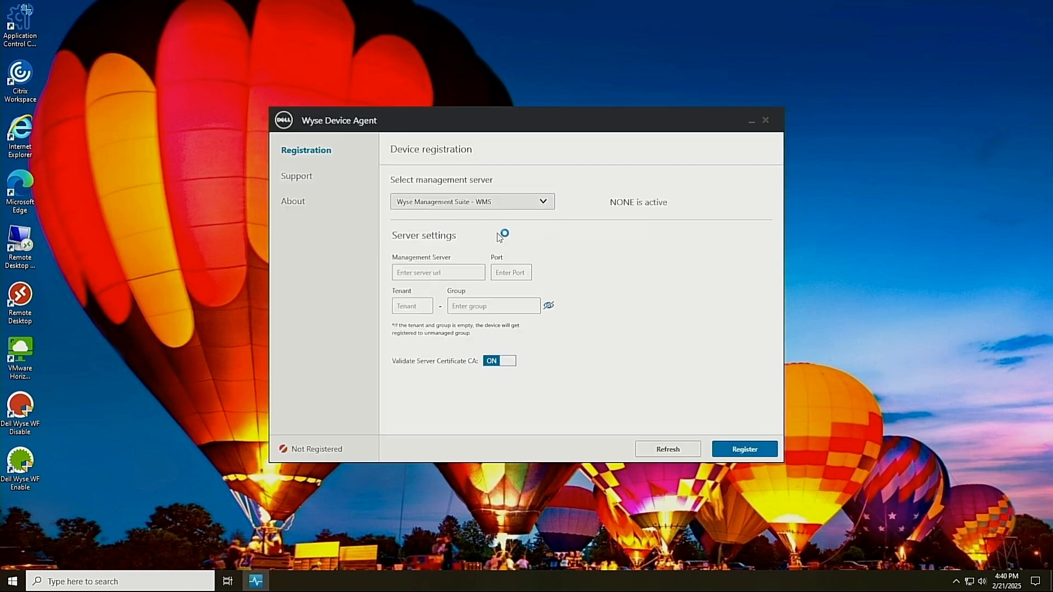
Enter server us1.wysemanagementsuite.com, port 443, the tenant, and the group token
left_click(463, 270)
type("us")
type("1.wyse")
type("management")
type("su")
type("ite.com")
left_click(517, 276)
type("443")
left_click(424, 307)
type("****")
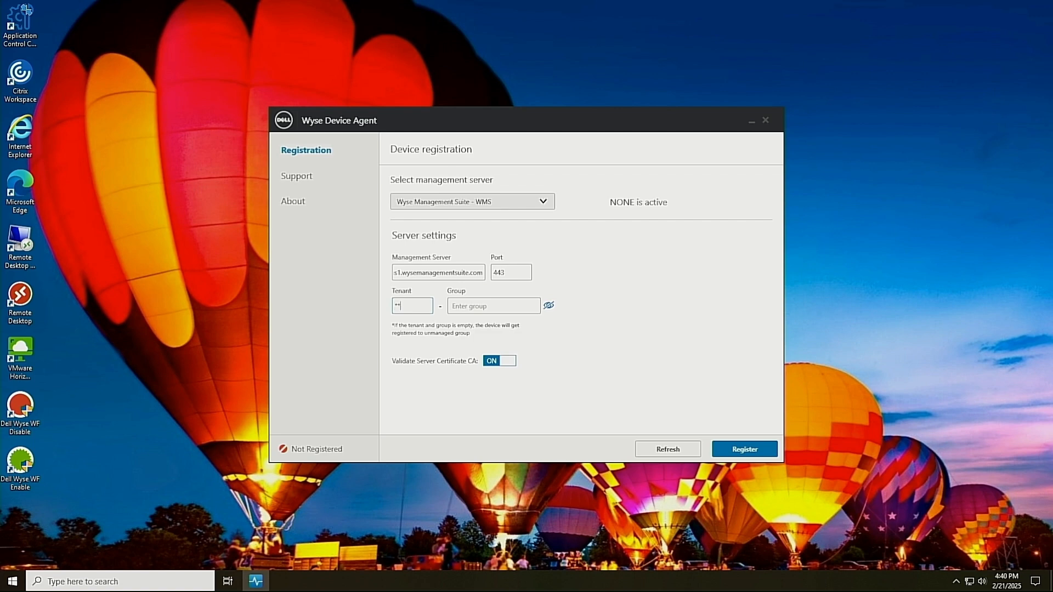
key("Tab")
type("**********")
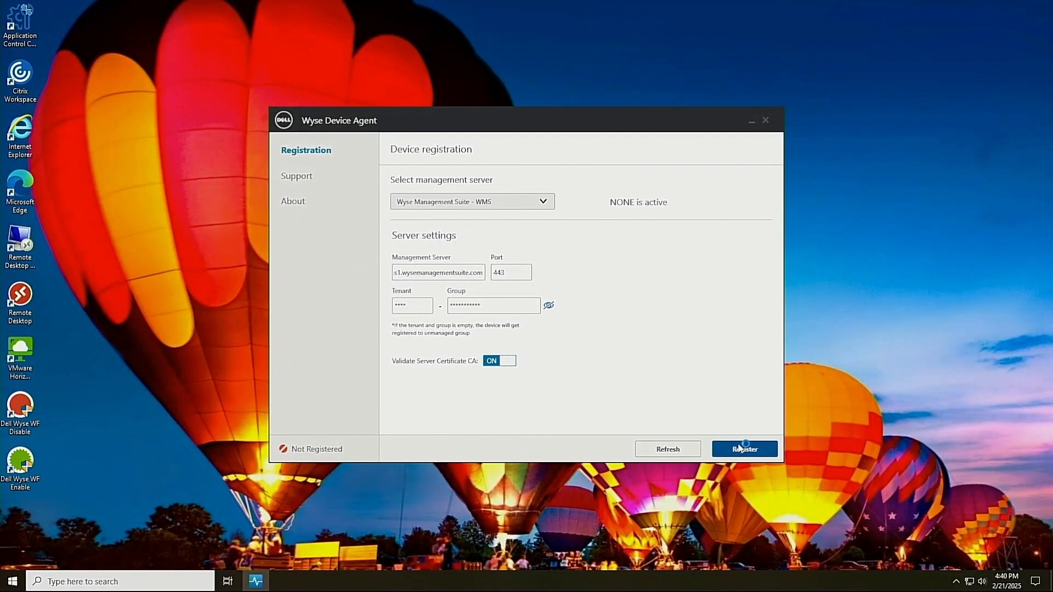
Start registration with the entered WMS server details and let it finish
left_click(739, 449)
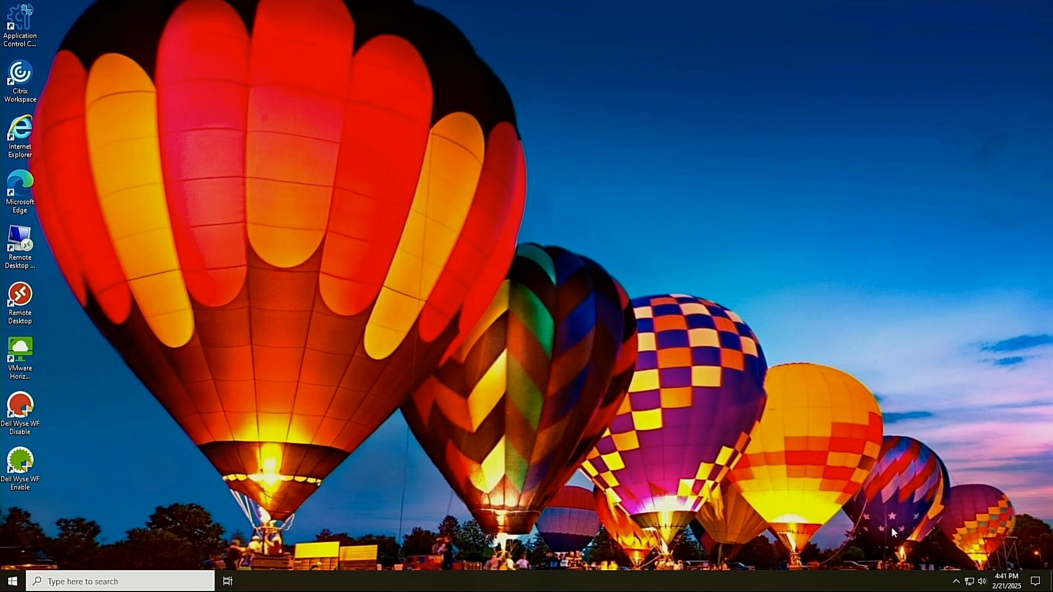
Apply the pending client update, reopen the Wyse Device Agent console to confirm registration, then close it
left_click(956, 581)
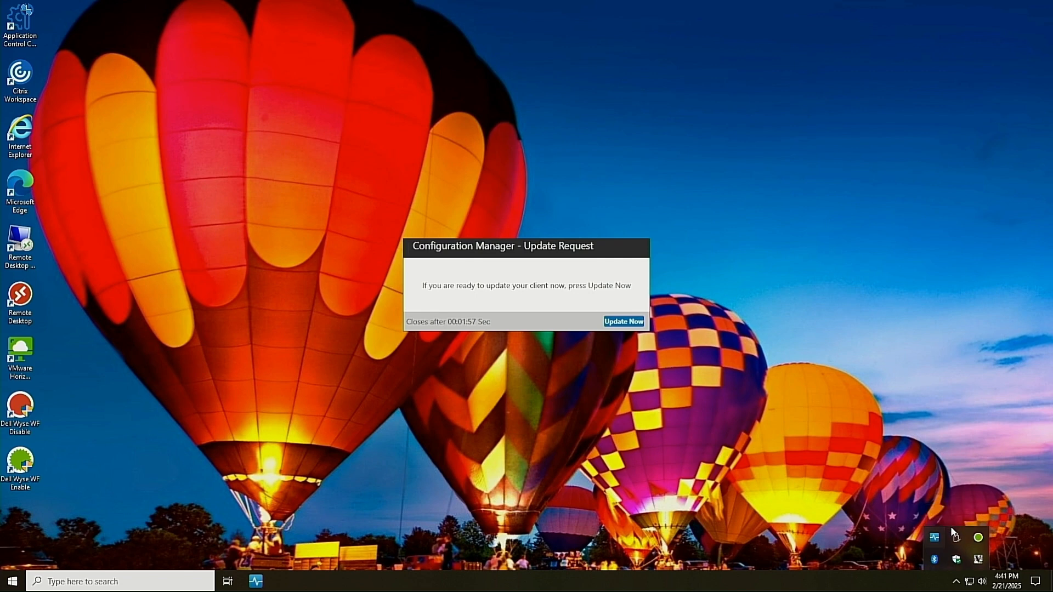
left_click(624, 322)
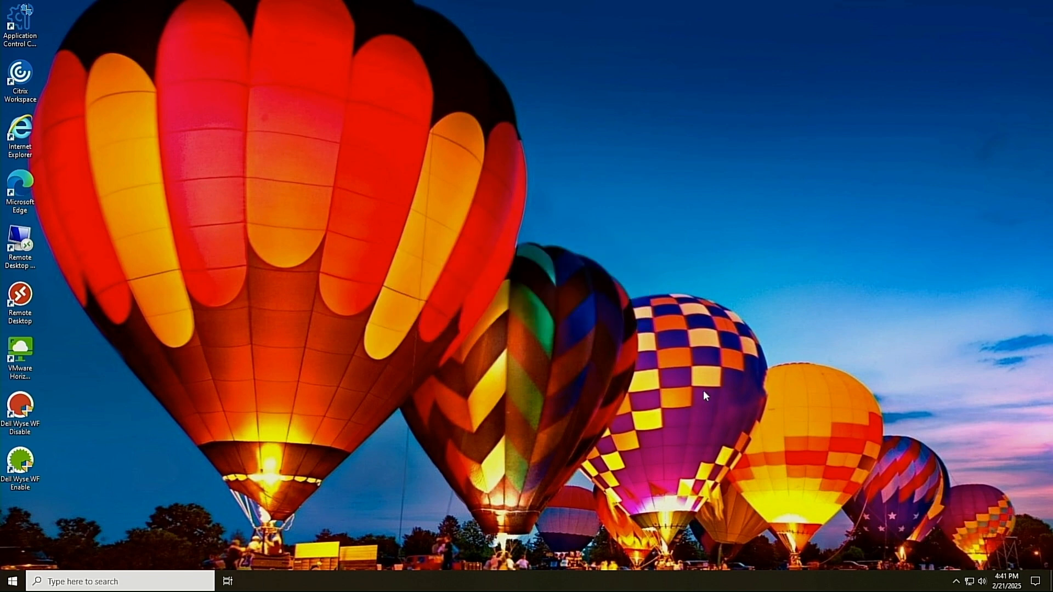
left_click(958, 586)
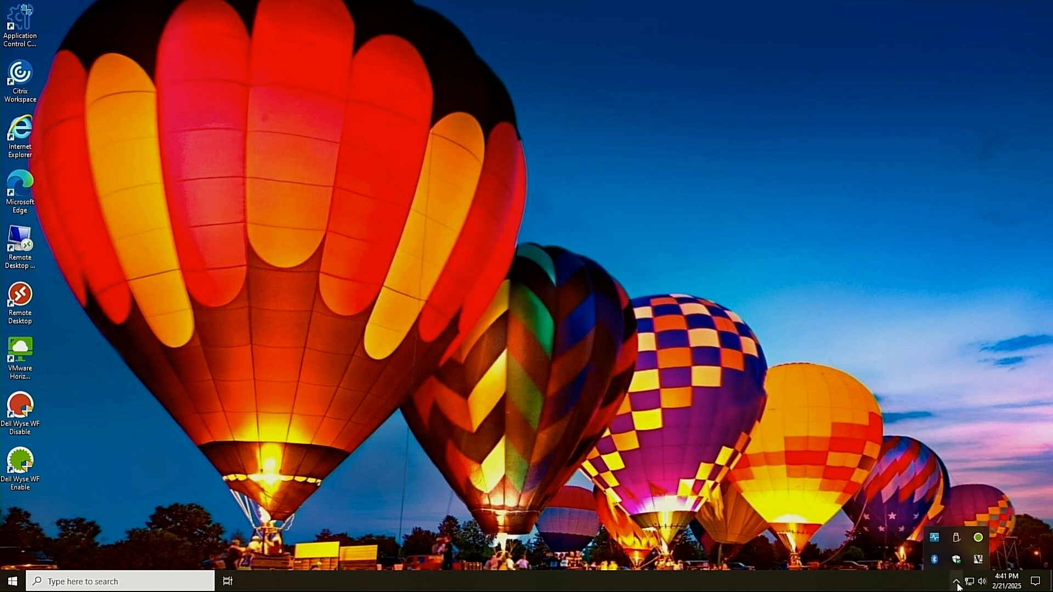
right_click(938, 539)
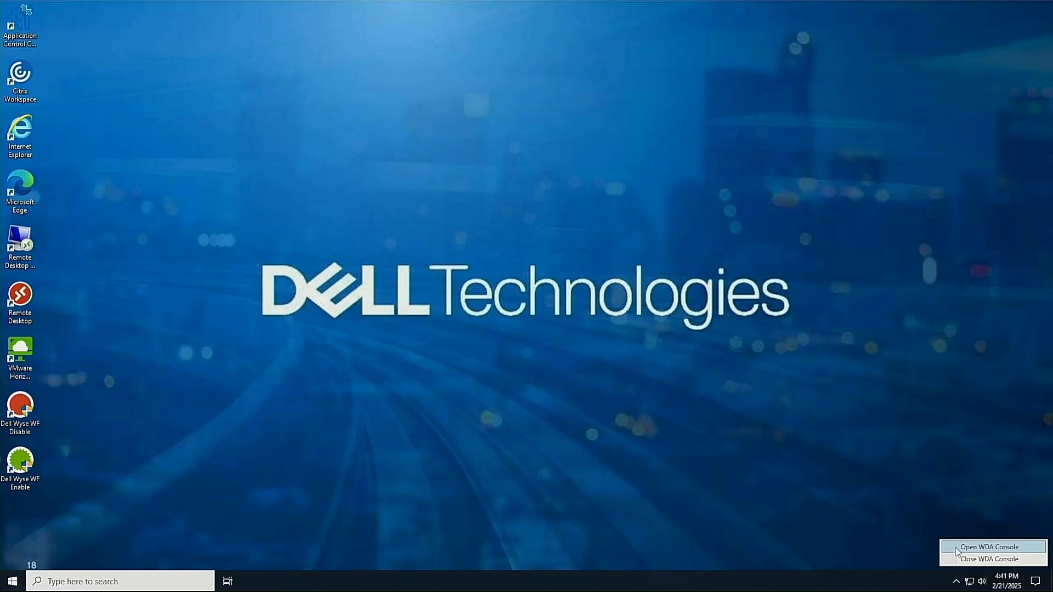
left_click(953, 547)
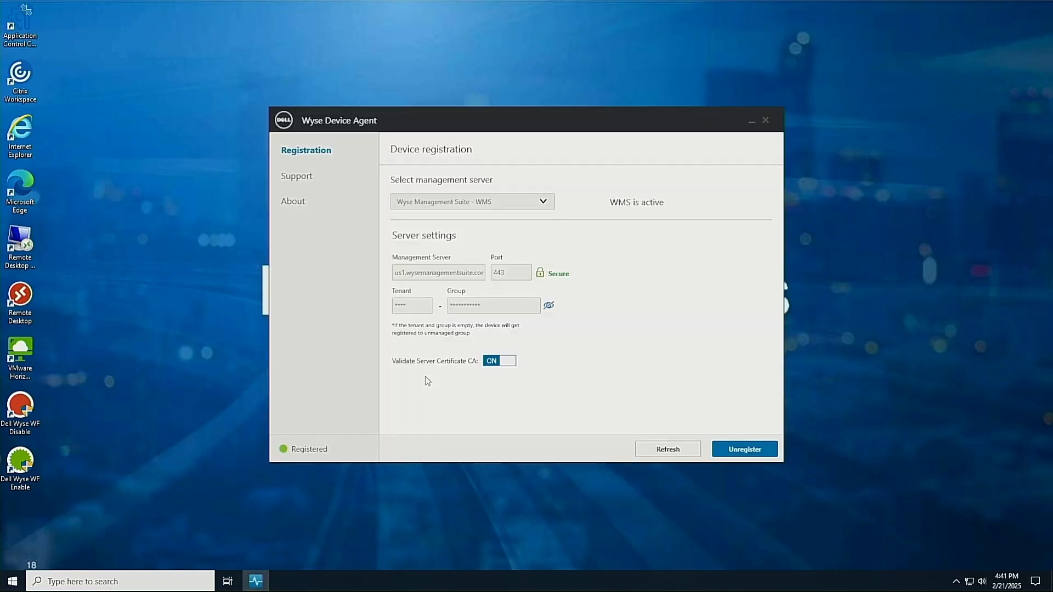
left_click(765, 121)
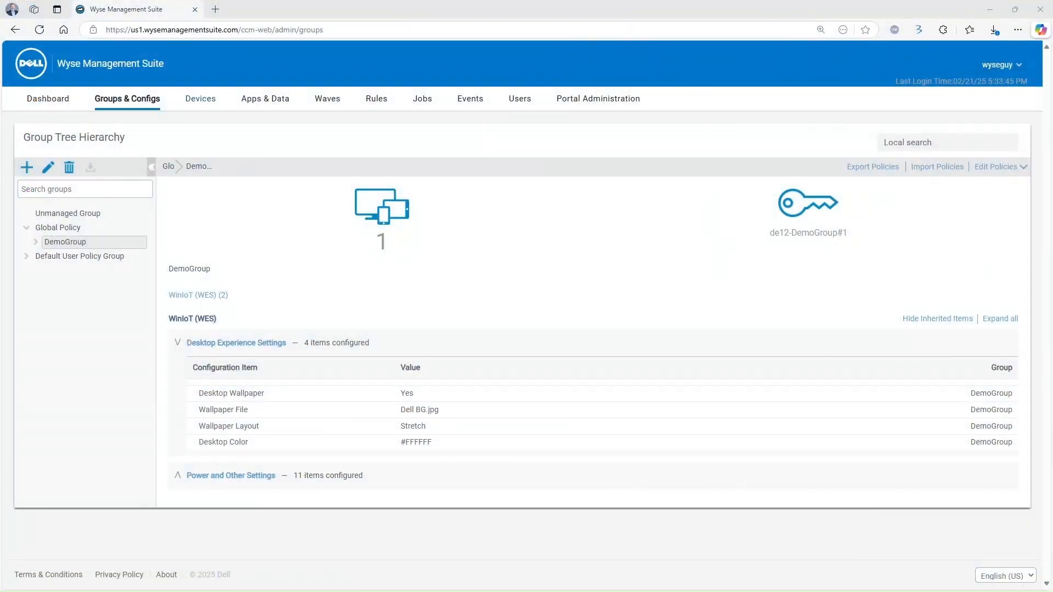
Open the thin client from the Devices list and scroll through its inherited DemoGroup configuration
left_click(190, 102)
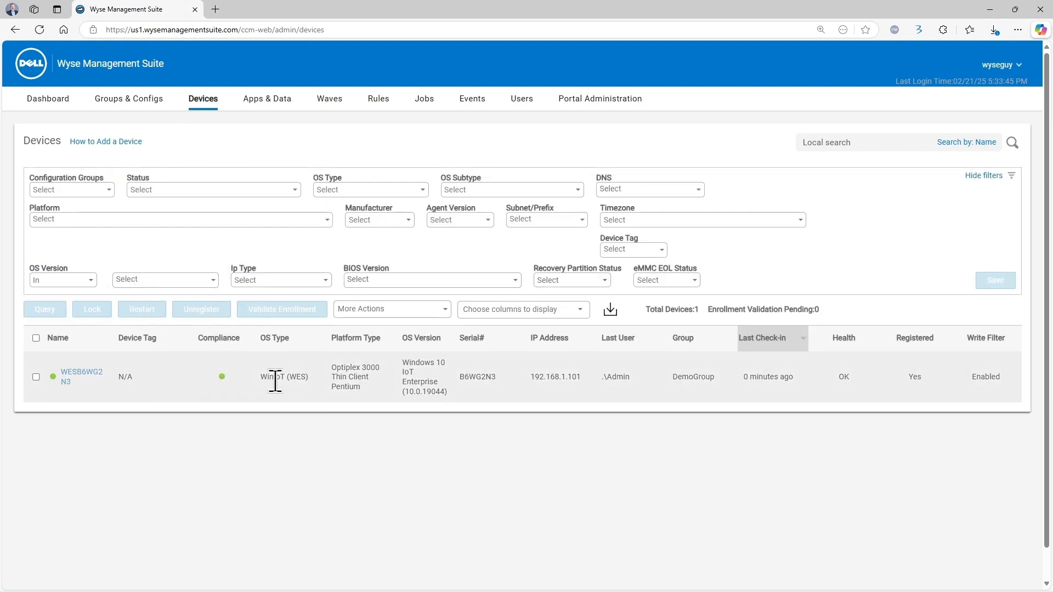
left_click(88, 374)
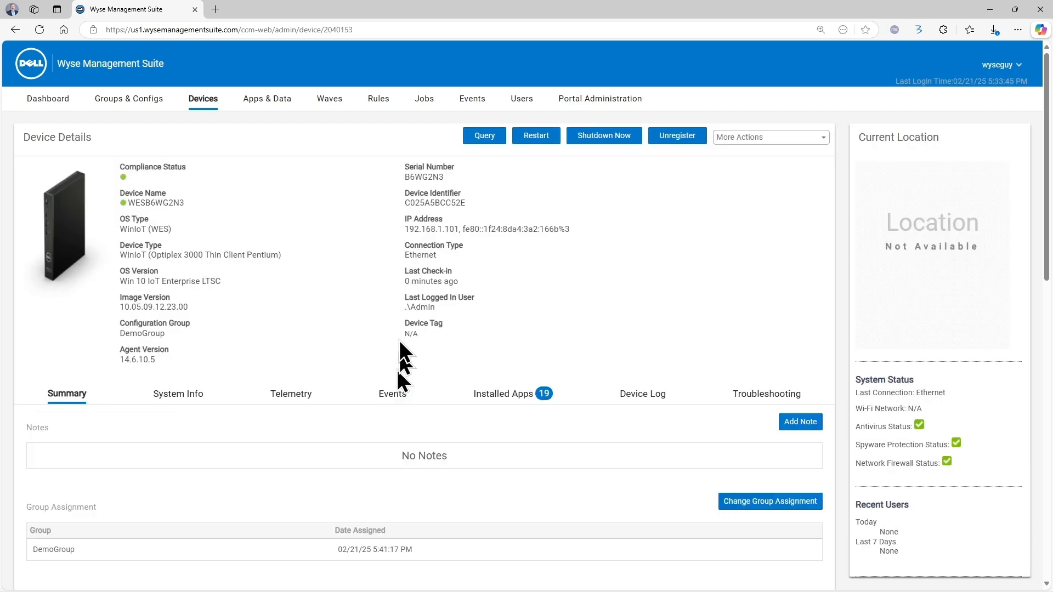
scroll(465, 378, "down", 4)
scroll(466, 375, "down", 5)
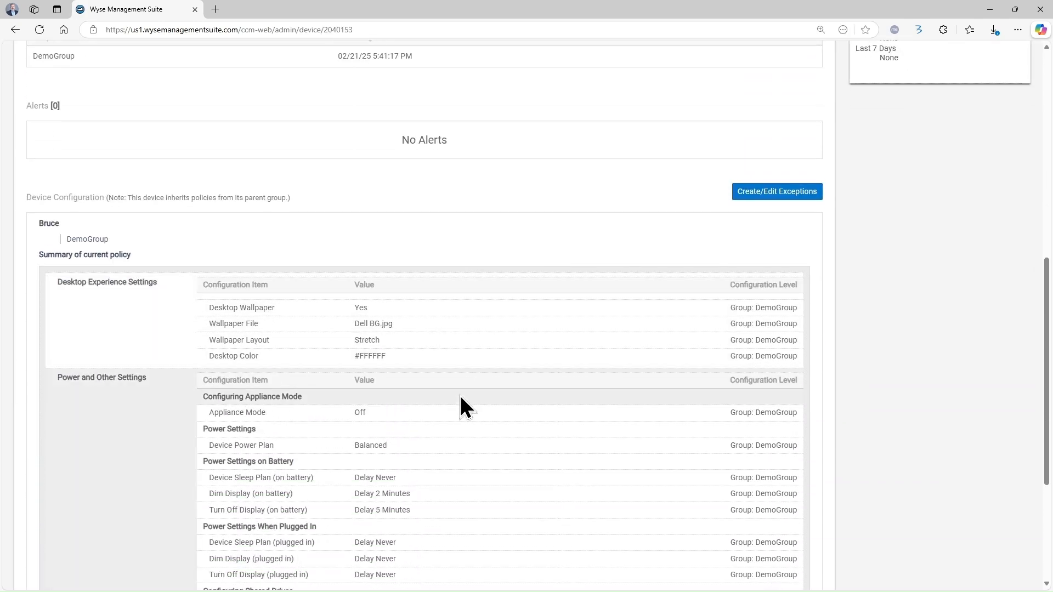
scroll(423, 385, "up", 6)
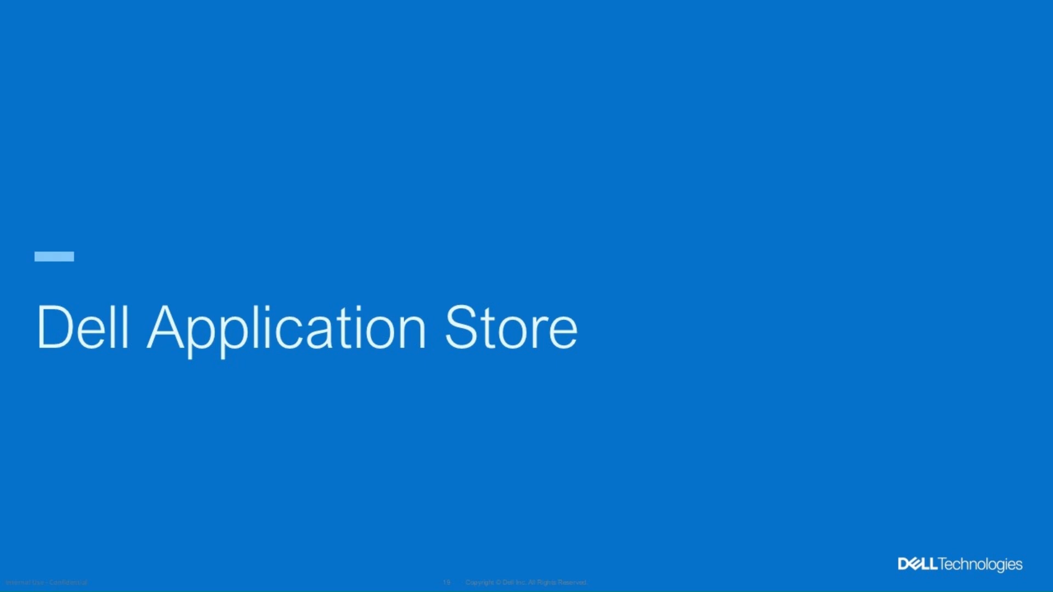
Advance two slides through the Dell Application Store introduction and its six apps
key("Right")
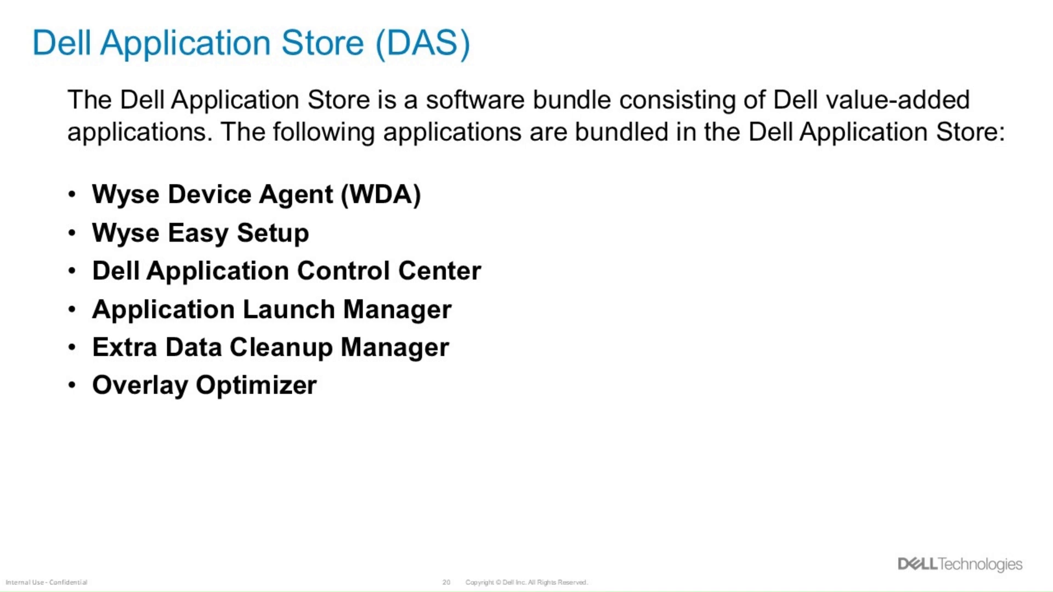
key("Right")
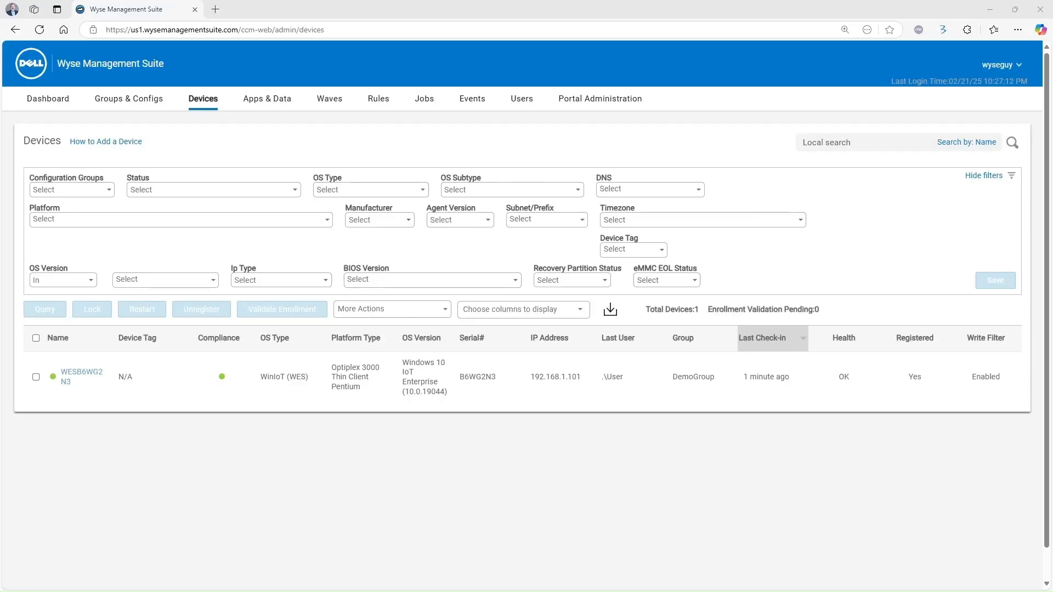
Go to Dell Support, search 'OptiPlex 3000 Thin', and open its Drivers & Downloads page
left_click(227, 30)
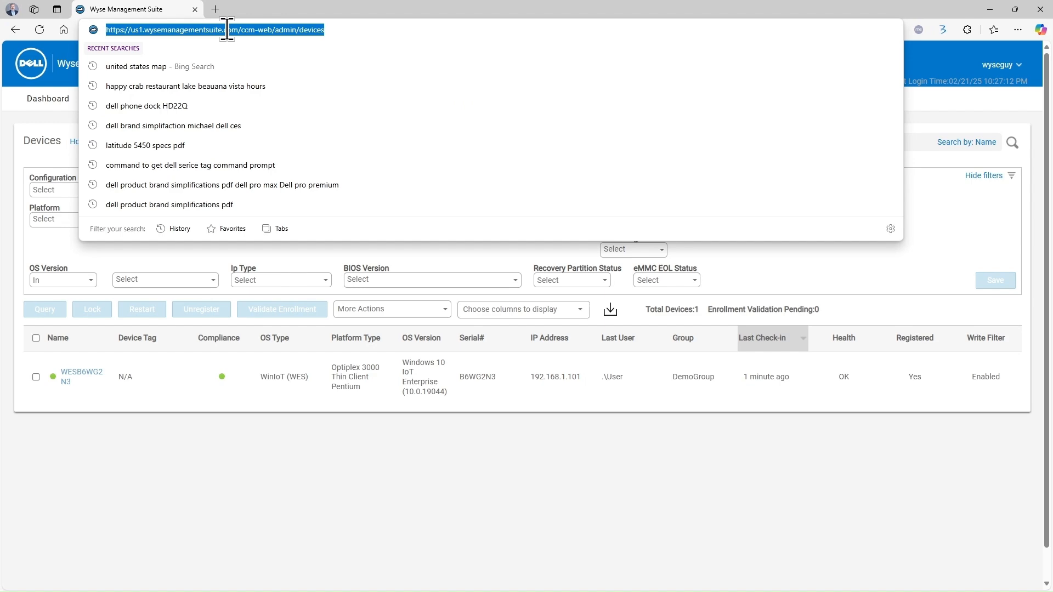
type("dell")
key("Return")
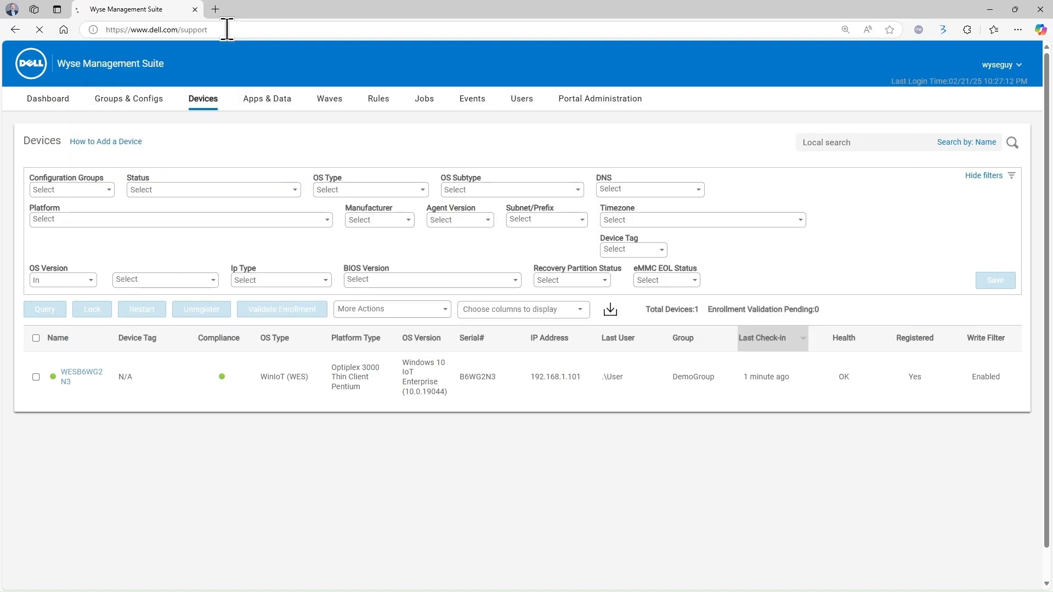
scroll(400, 341, "down", 4)
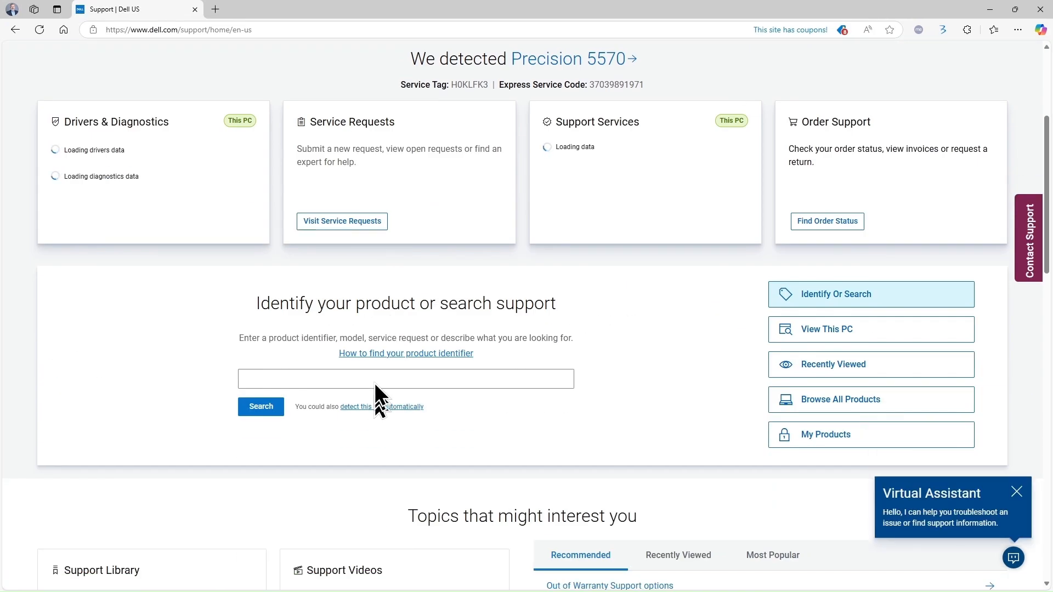
left_click(372, 379)
type("Op")
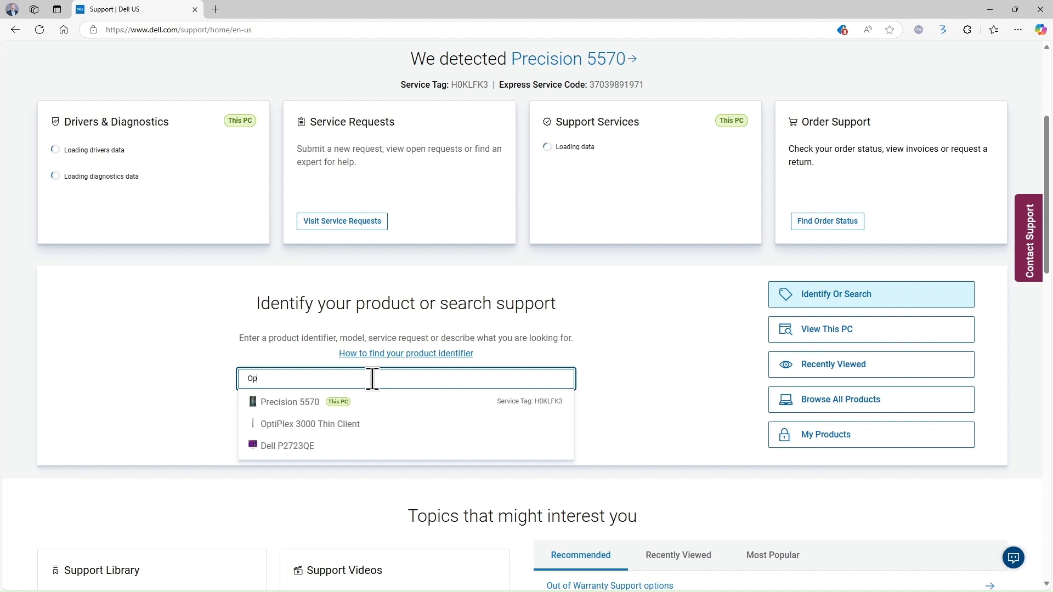
type("tiPlex 3000 Thin")
left_click(422, 403)
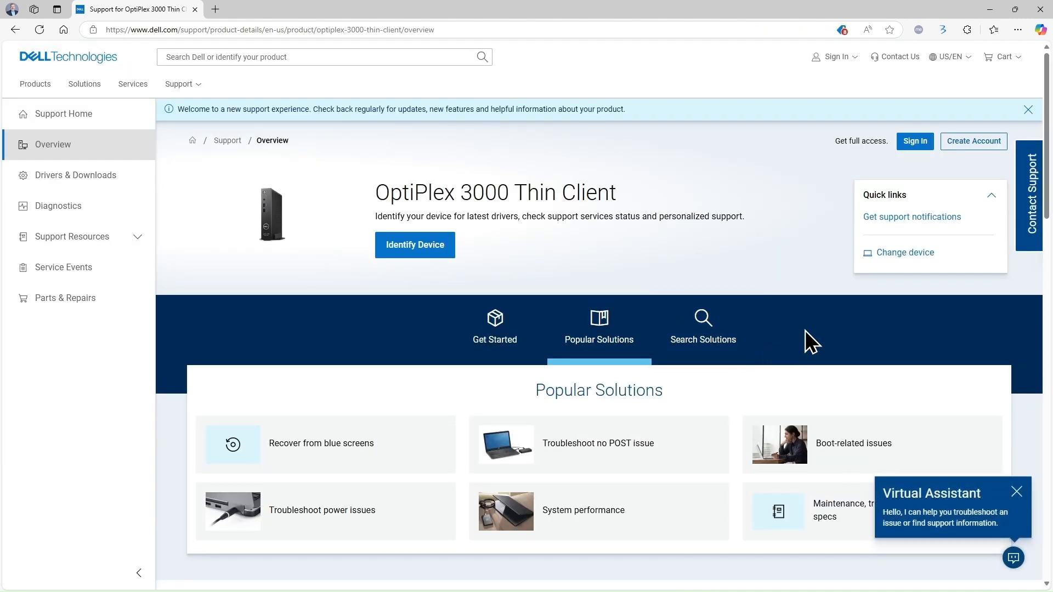
left_click(107, 181)
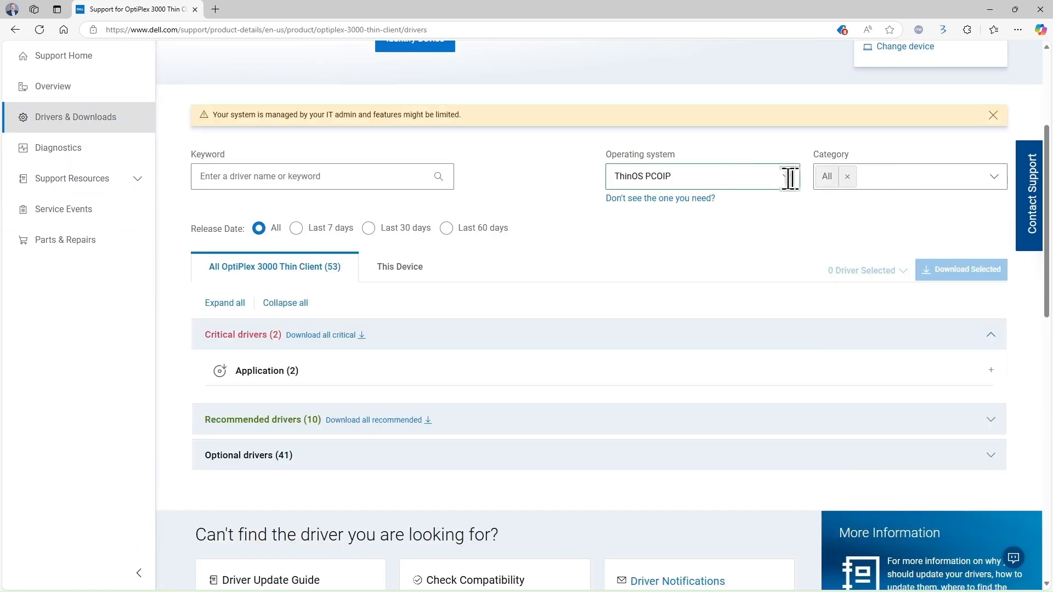
Filter drivers to Windows 10 IoT Enterprise LTSC 2021 and view Dell Application Store v24.08.0.7 details
left_click(788, 183)
scroll(792, 266, "down", 2)
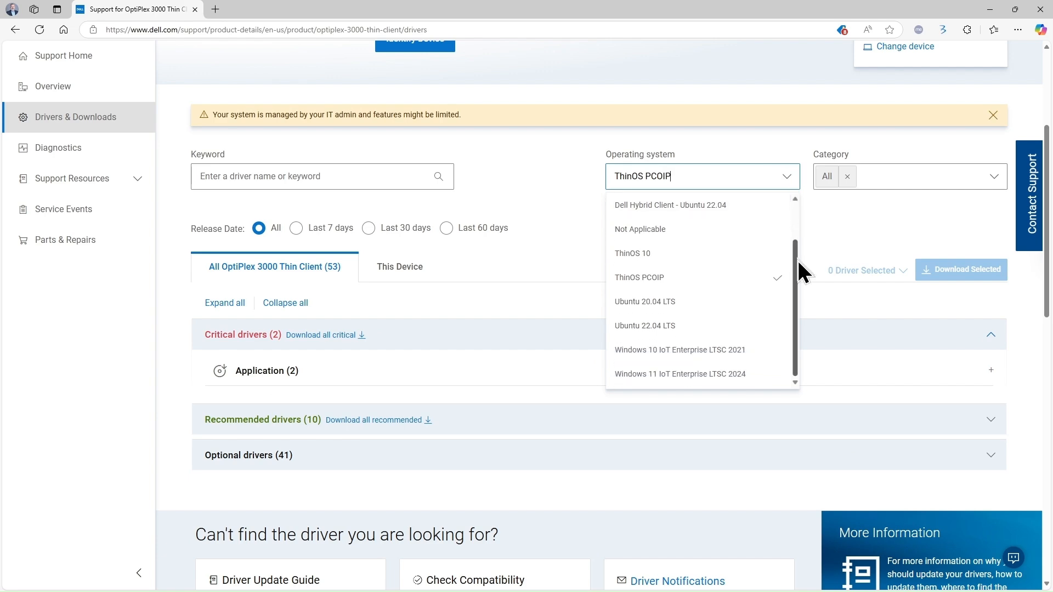
left_click(707, 352)
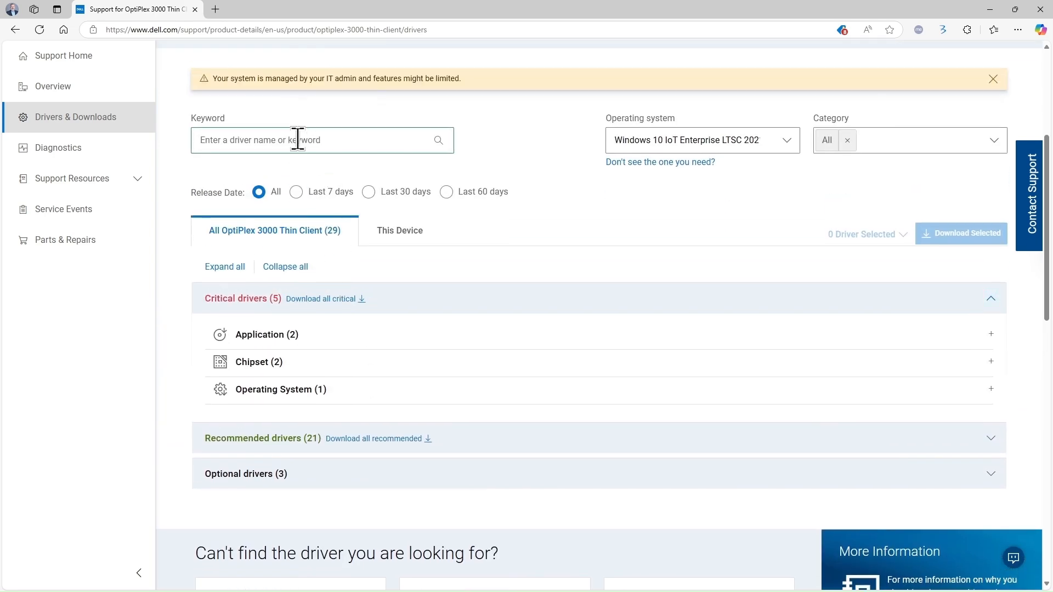
left_click(297, 139)
type("DEllA")
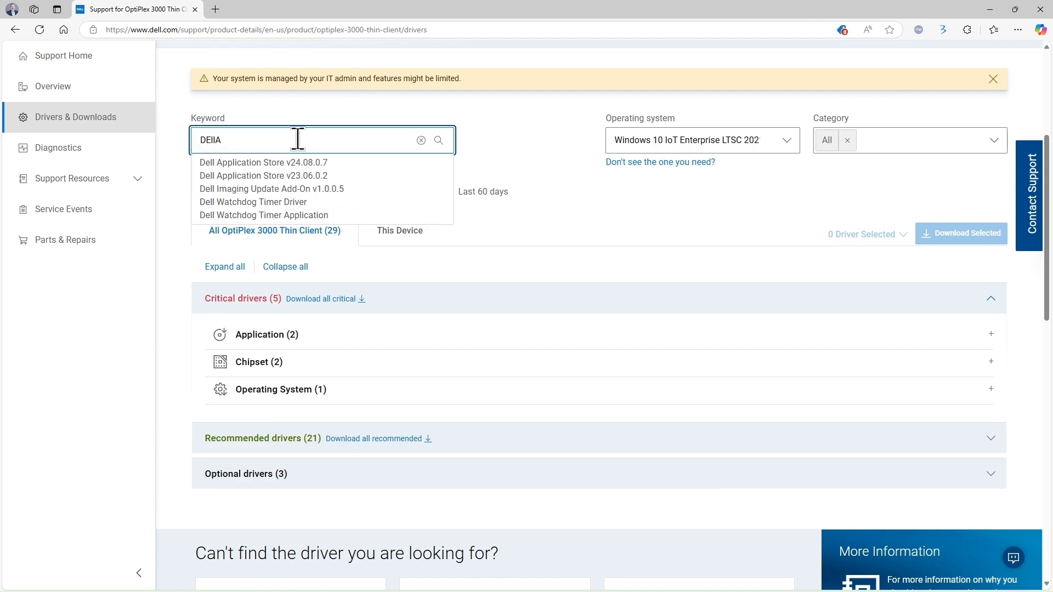
left_click(328, 163)
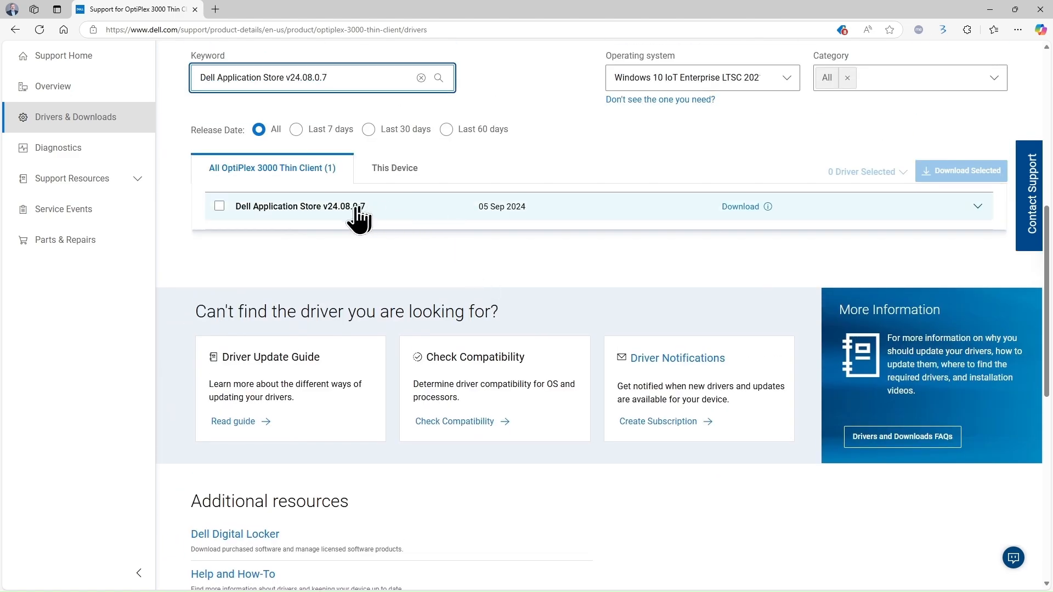
left_click(357, 207)
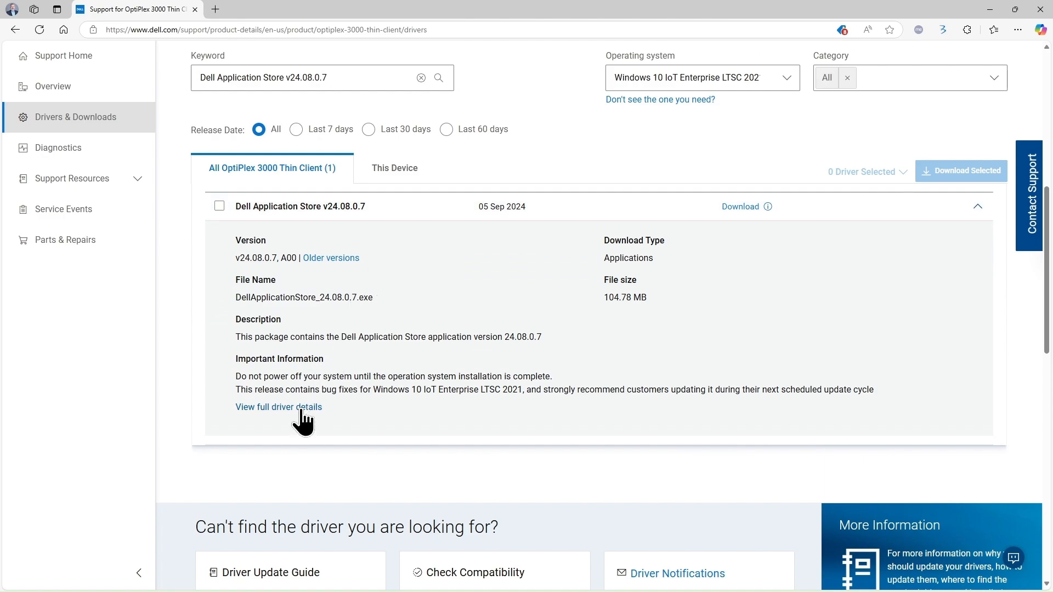
left_click(301, 407)
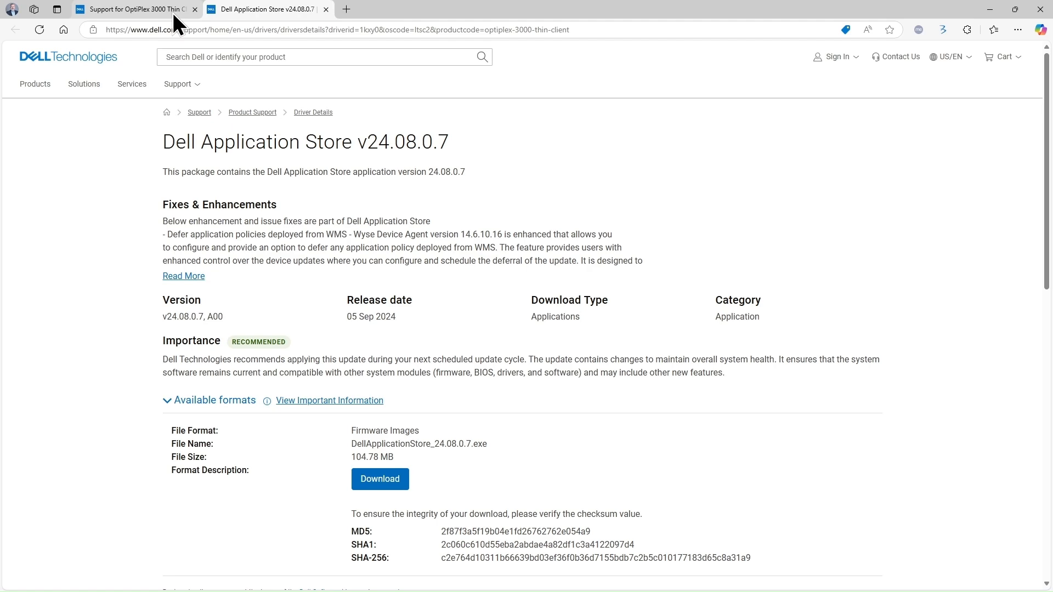
Close the driver details tab and load the Wyse Management Suite dashboard at us1
left_click(325, 9)
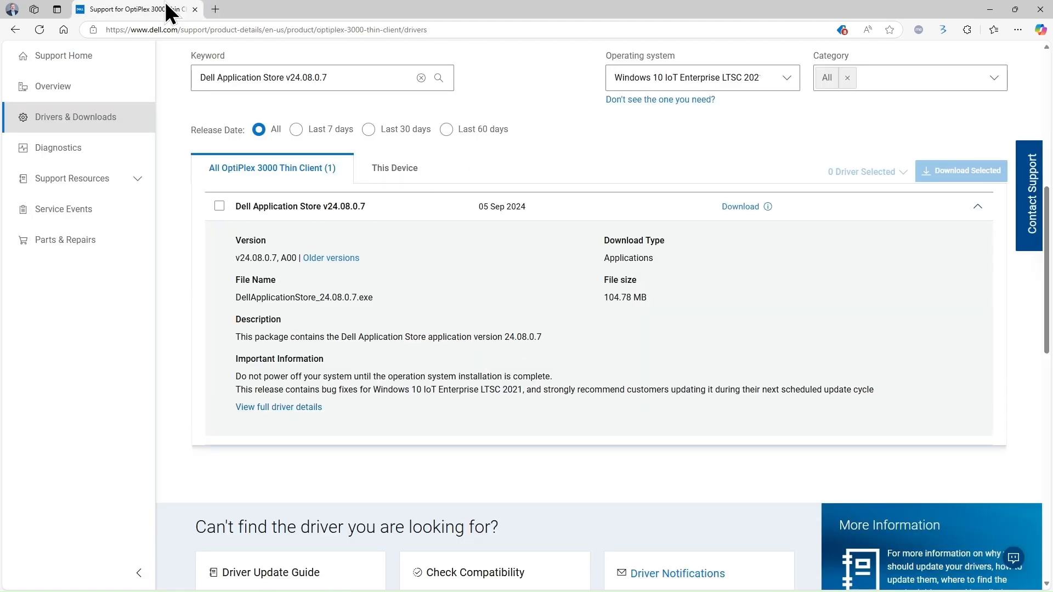
left_click(236, 29)
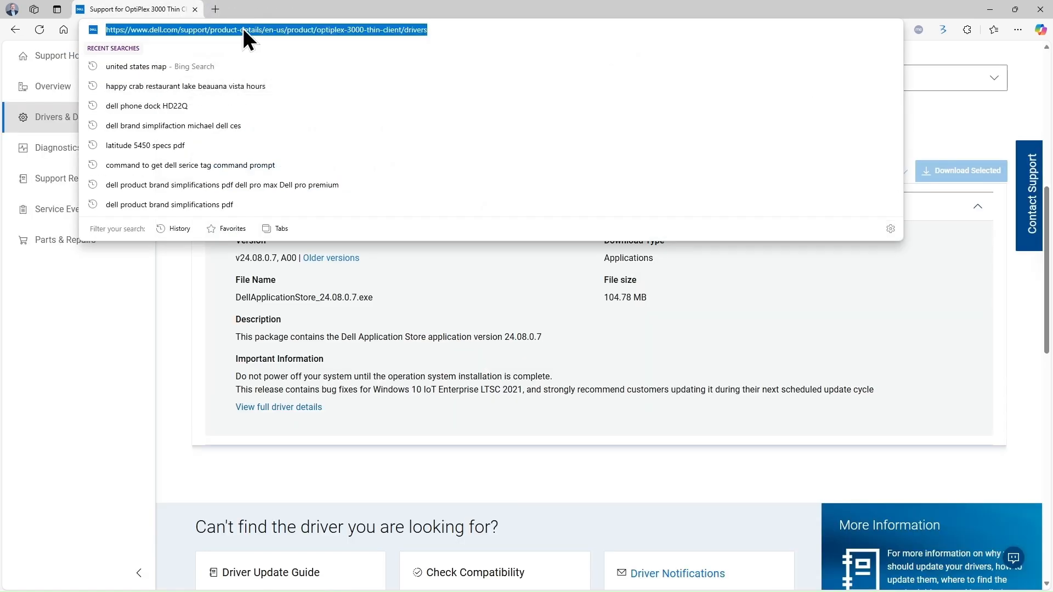
type("us1")
key("Return")
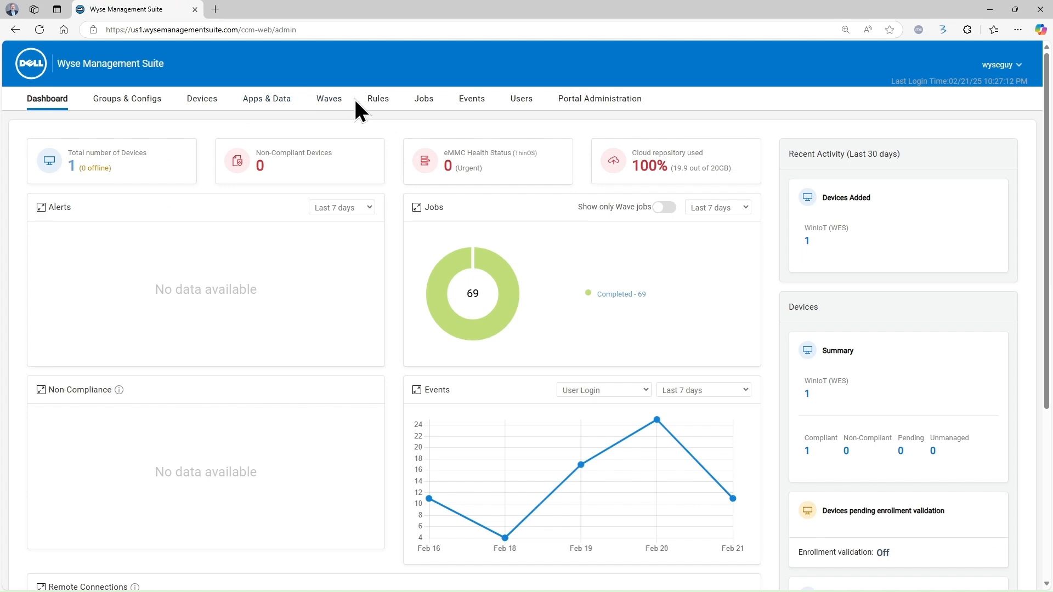
Page through the thin client app inventory to find DellApplicationStore_24.08.0.7.exe
left_click(278, 100)
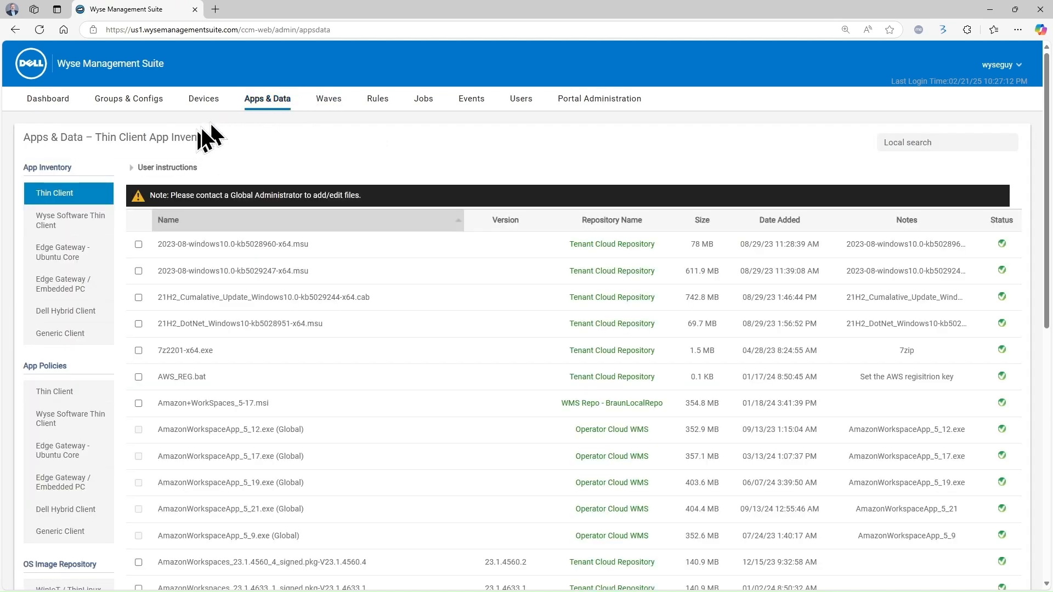
scroll(416, 356, "down", 5)
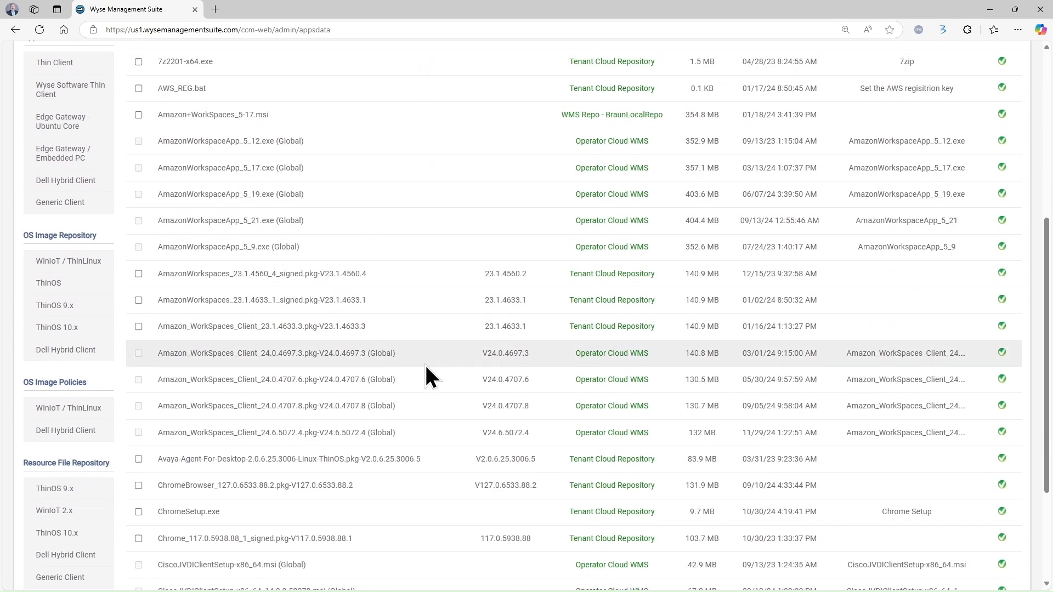
scroll(424, 363, "down", 5)
left_click(616, 453)
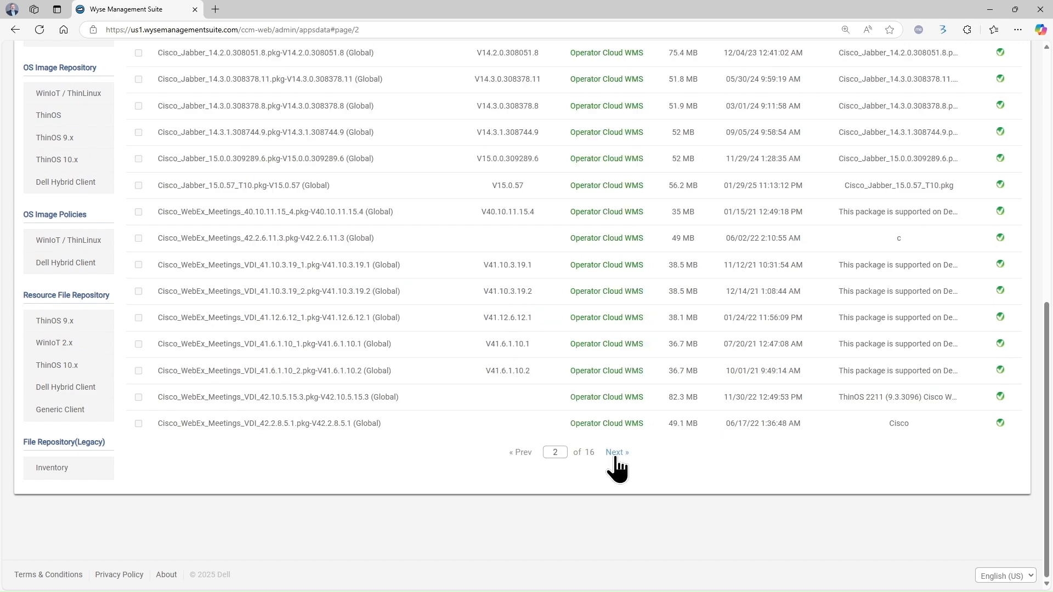
left_click(617, 458)
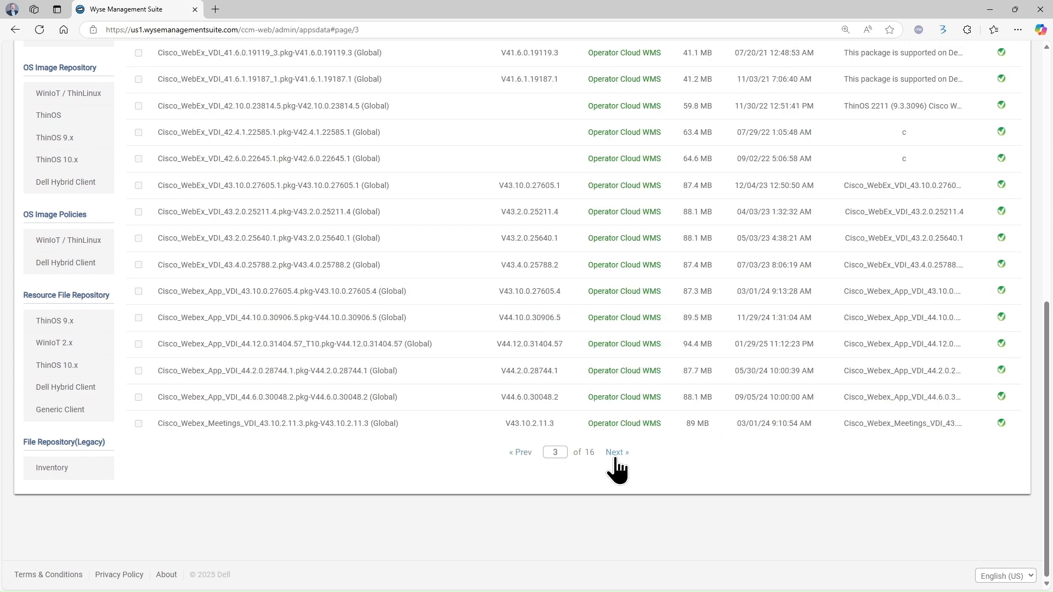
left_click(616, 458)
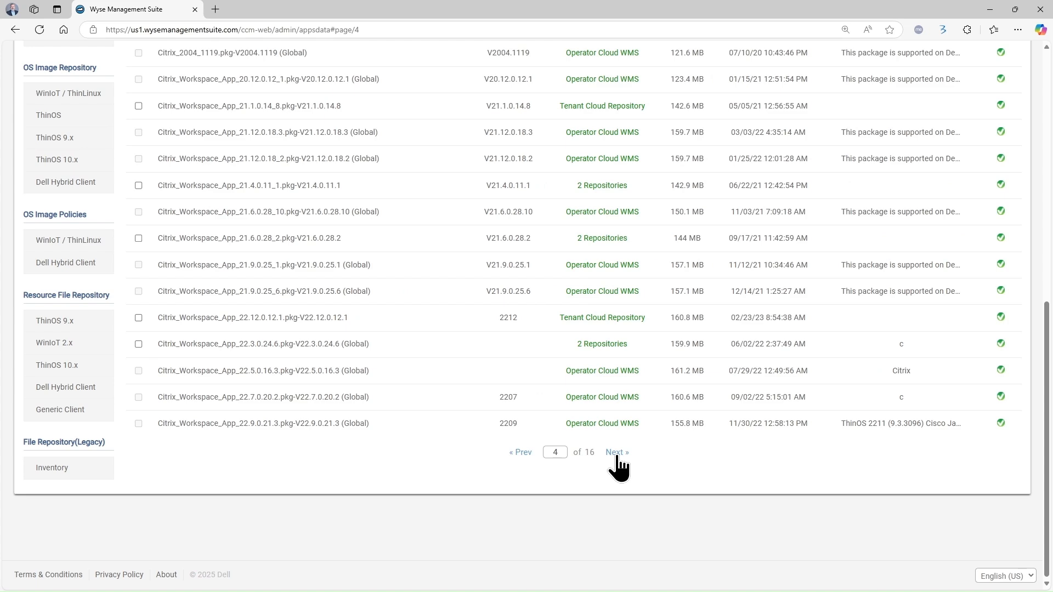
left_click(616, 459)
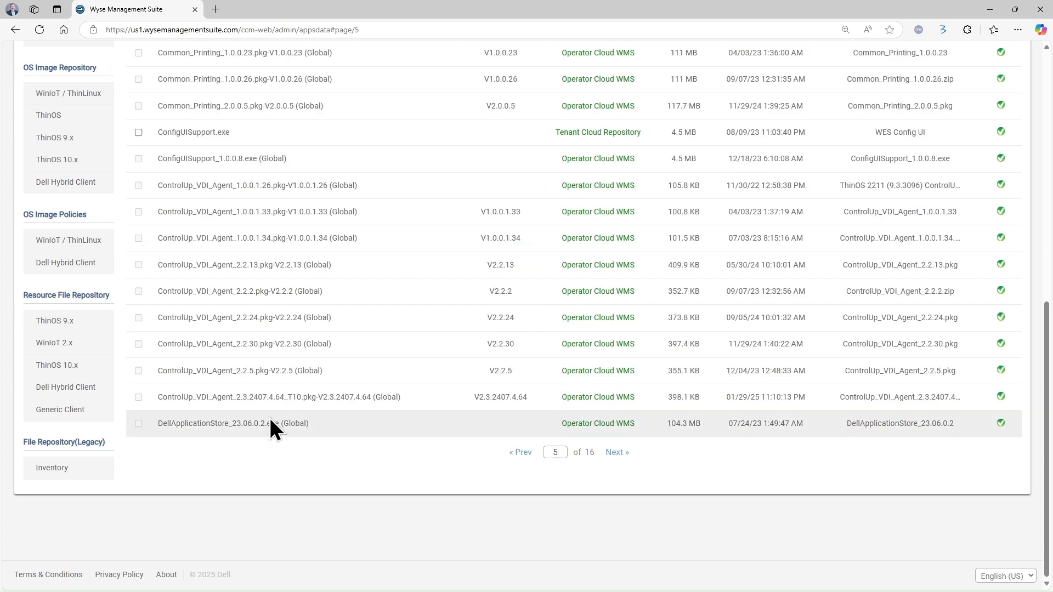
left_click(616, 459)
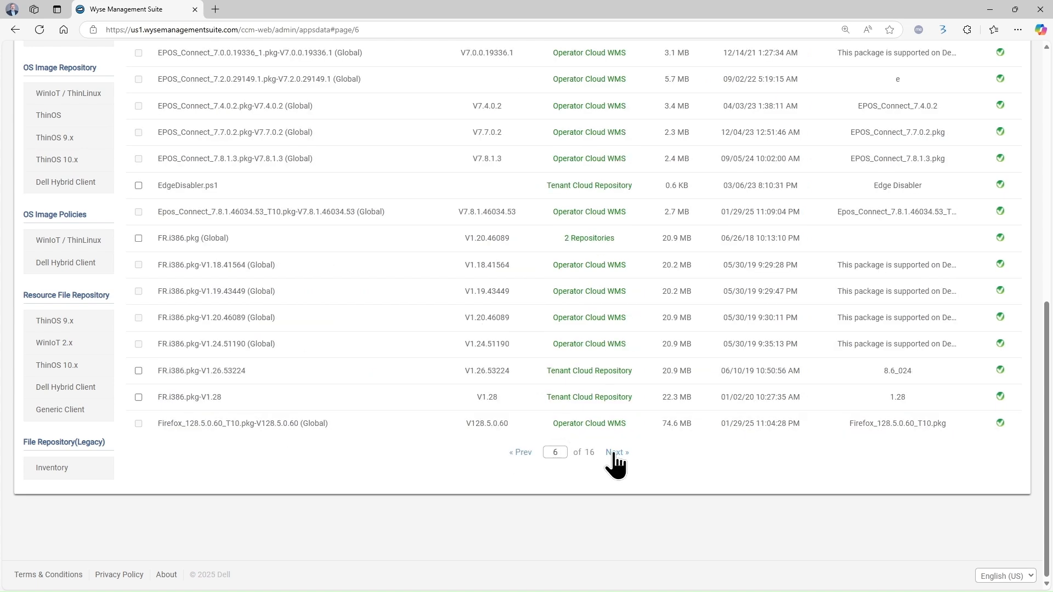
scroll(450, 343, "up", 7)
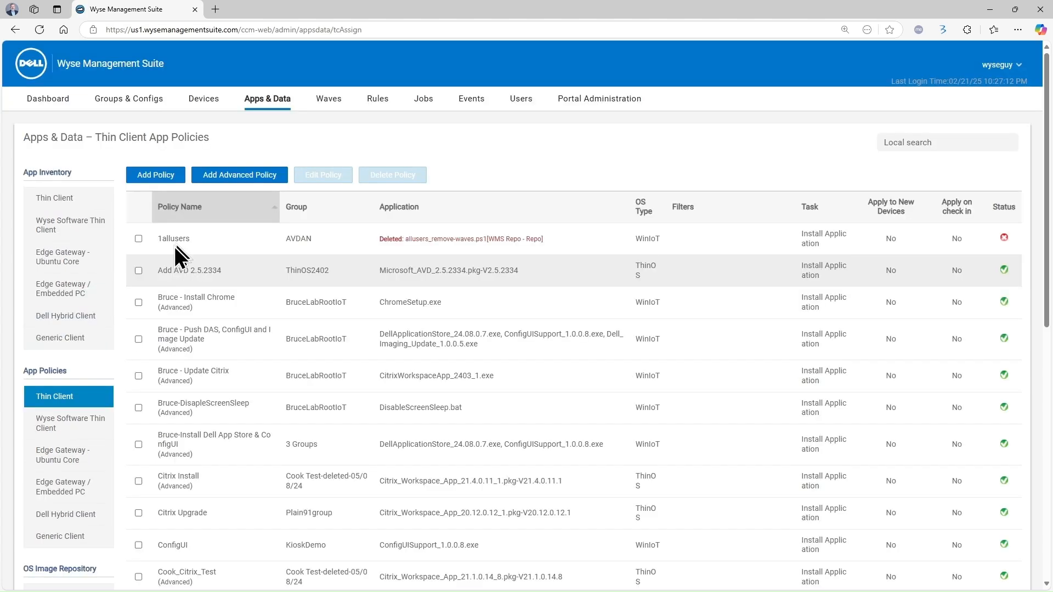
Start a standard app policy 'Push DAS' for DemoGroup, WinIoT, installing DellApplicationStore_24.08.0.7.exe
left_click(154, 176)
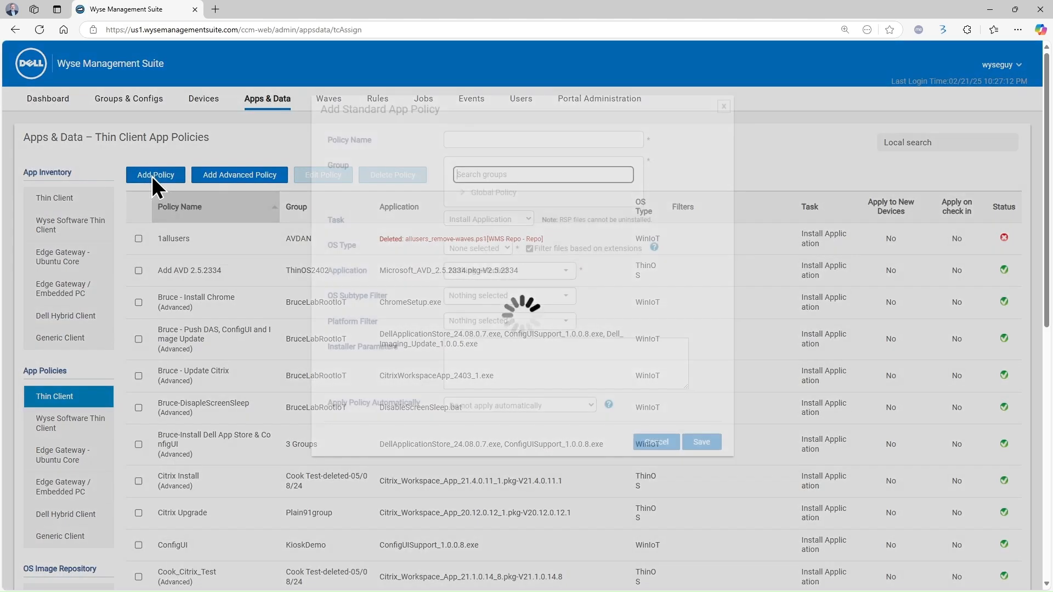
left_click(482, 133)
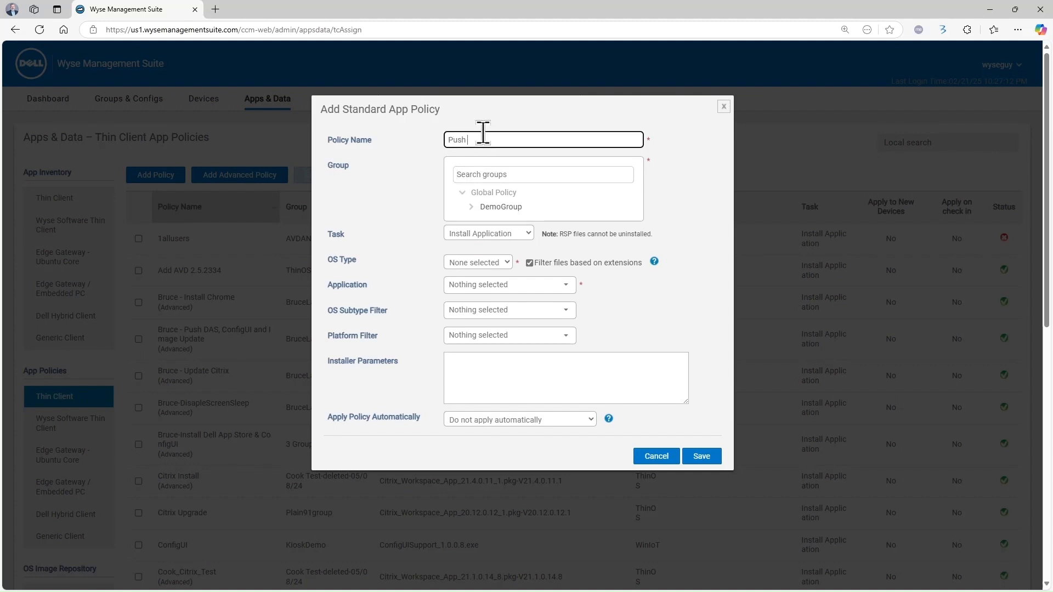
left_click(500, 207)
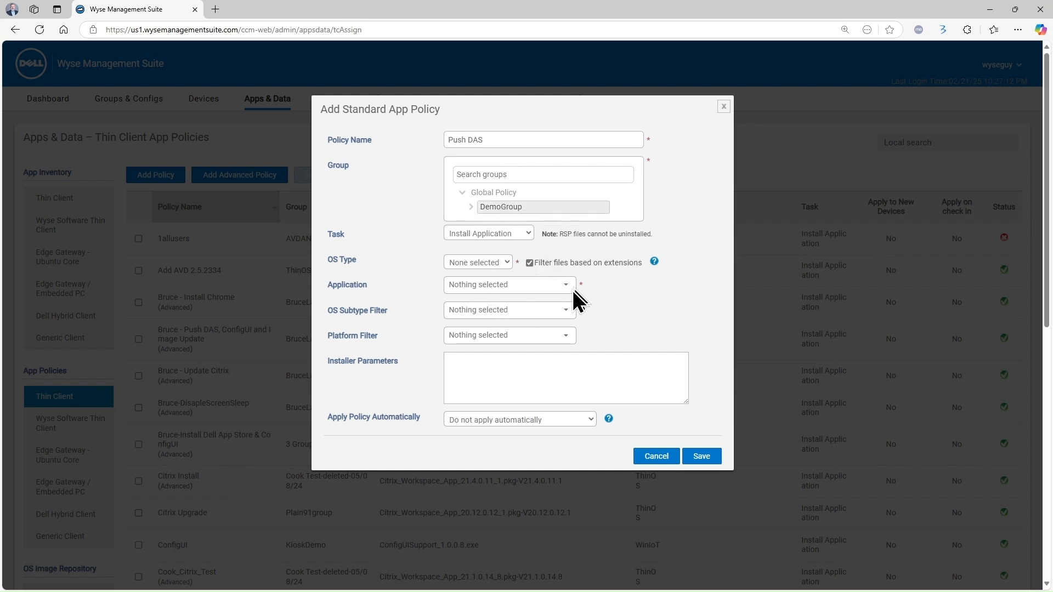
left_click(511, 261)
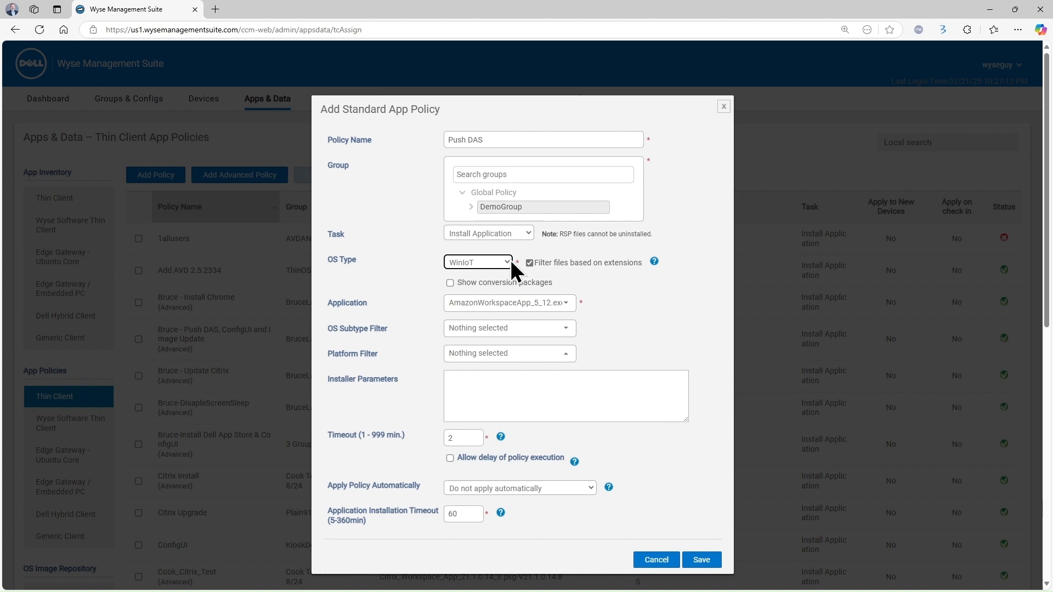
left_click(572, 303)
scroll(713, 416, "down", 2)
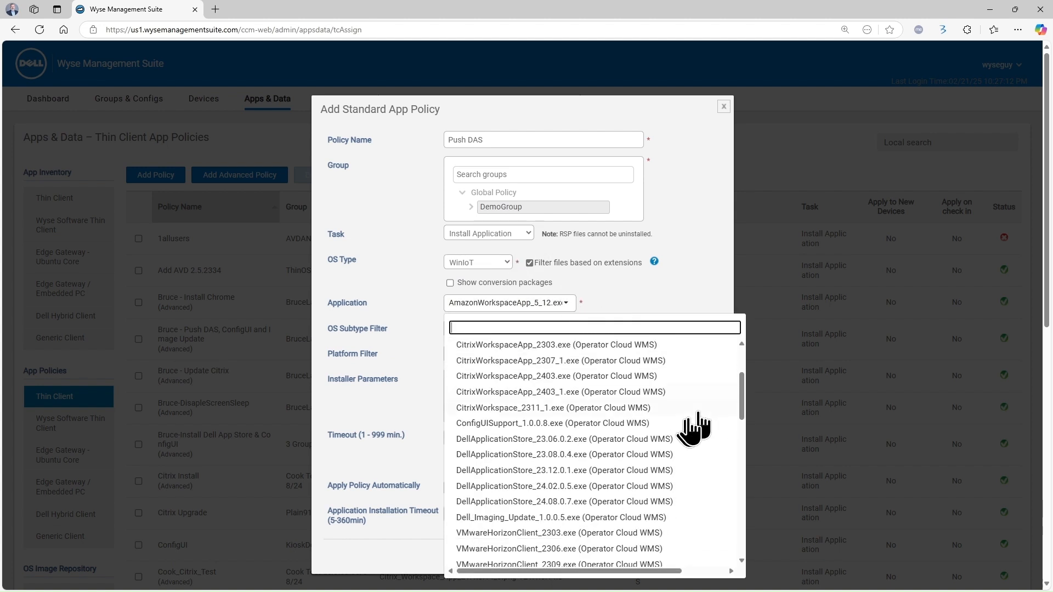
left_click(624, 501)
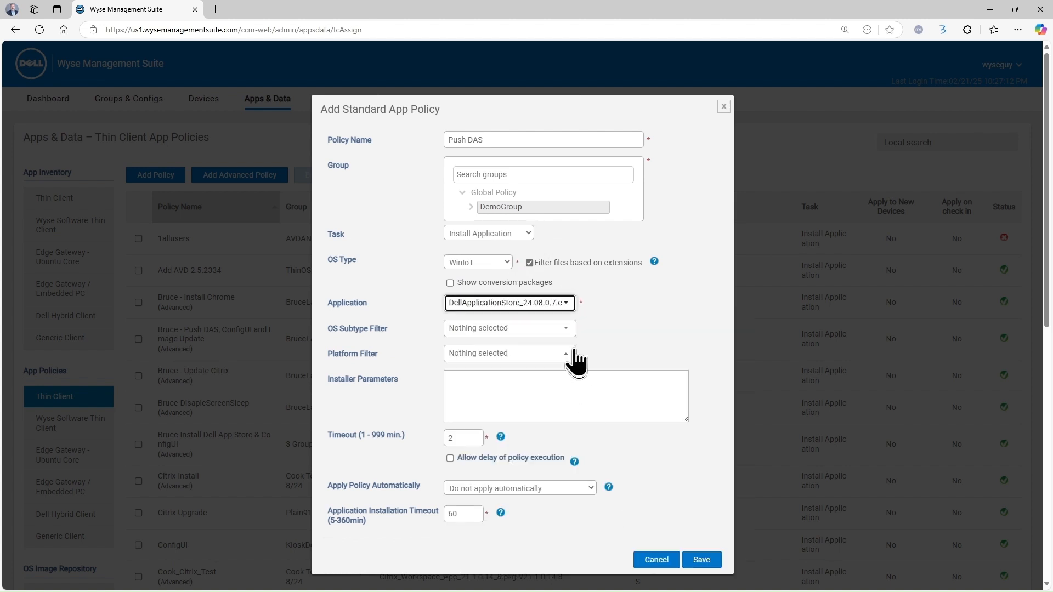
Add the --silent installer parameter, save the policy, and postpone scheduling its job
left_click(566, 331)
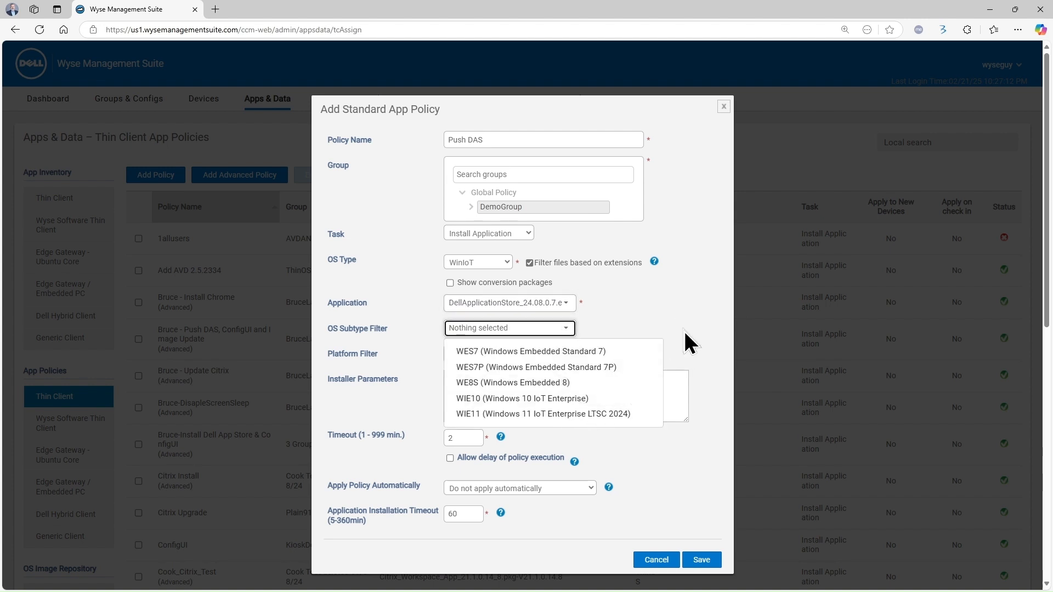
left_click(666, 329)
left_click(567, 355)
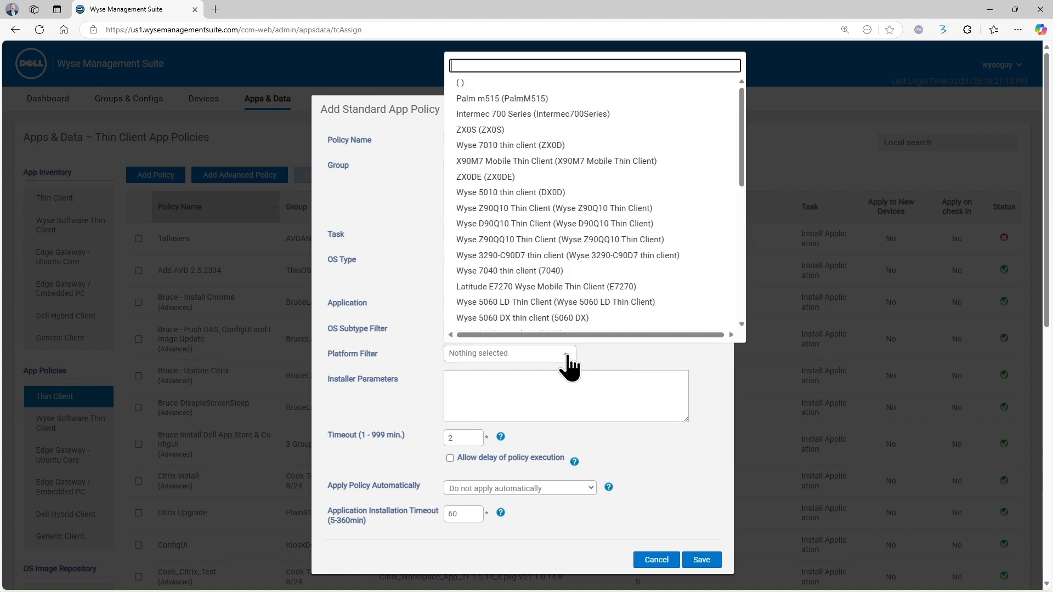
left_click(684, 360)
left_click(592, 377)
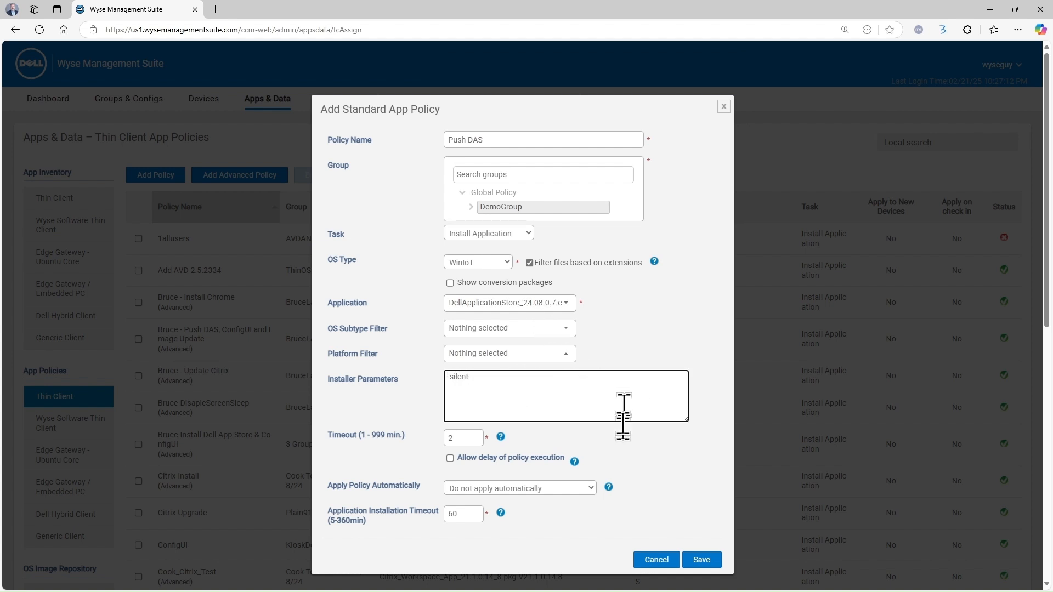
left_click(701, 560)
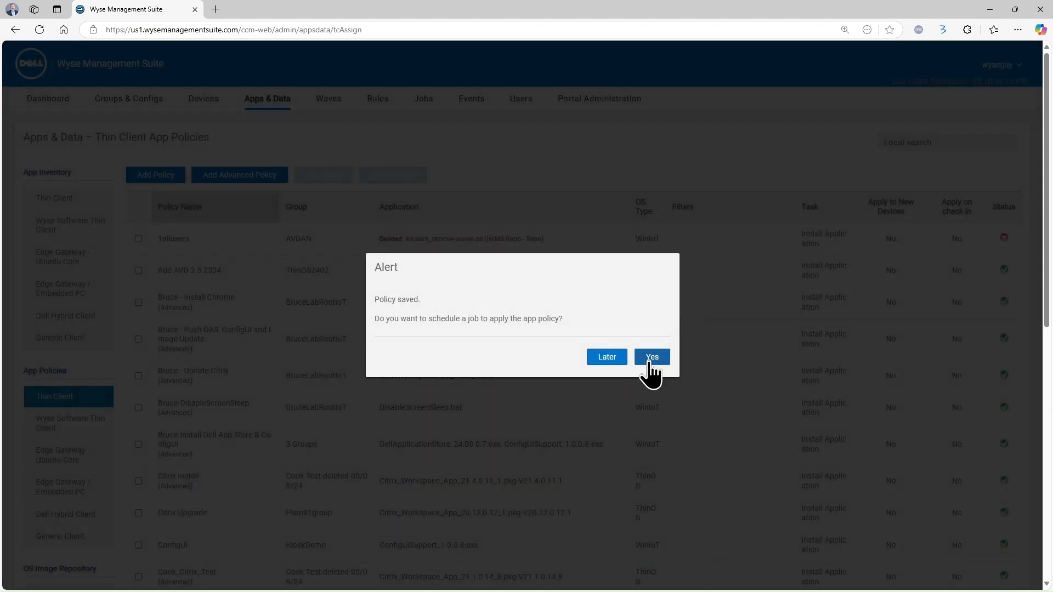
left_click(615, 360)
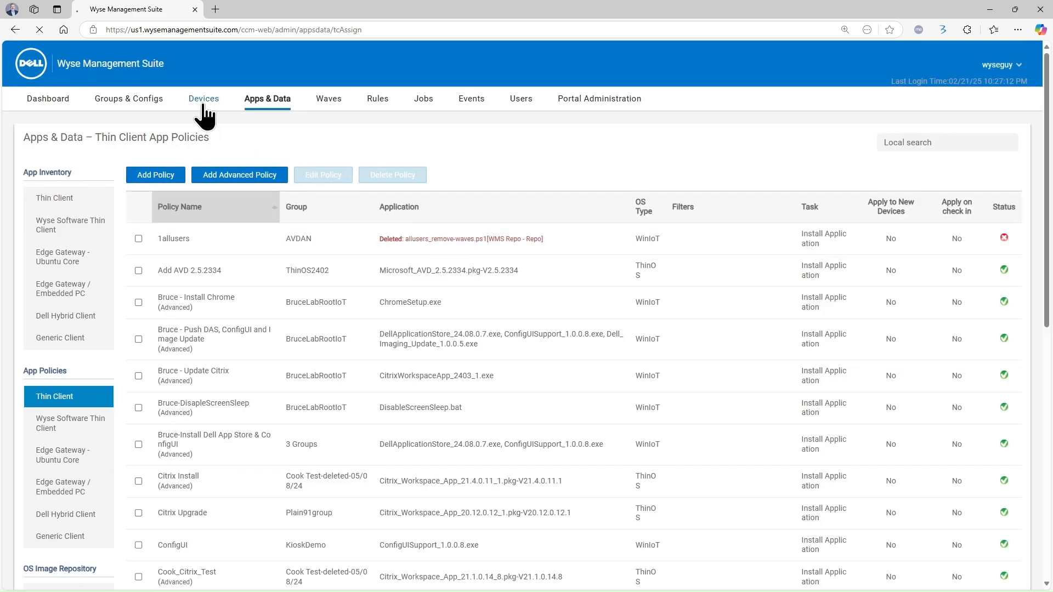
Open device WESB6WG2N3's Installed Apps tab and scroll through its 19 apps
left_click(202, 104)
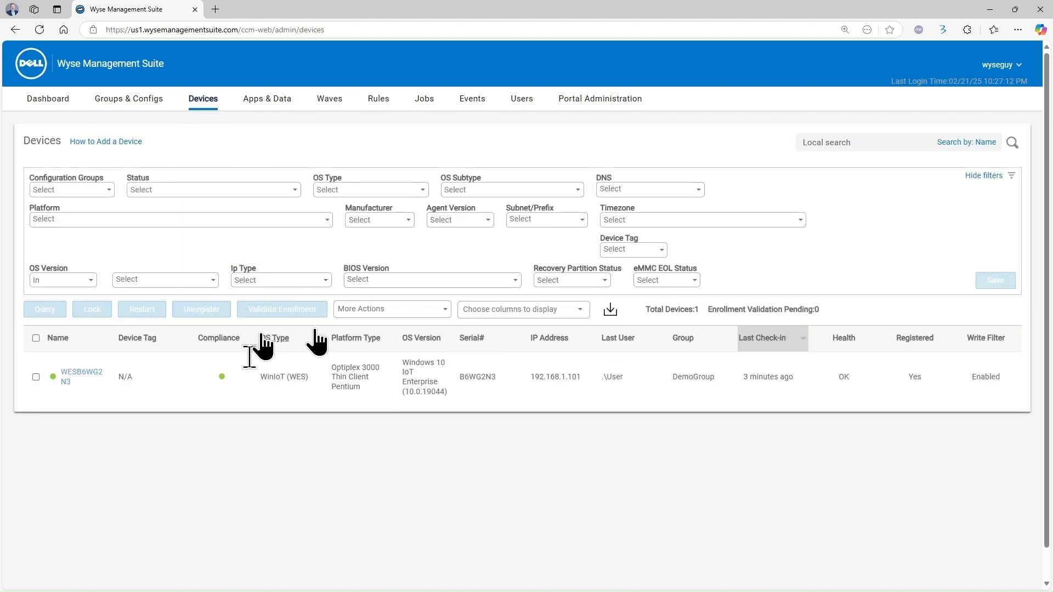
left_click(98, 378)
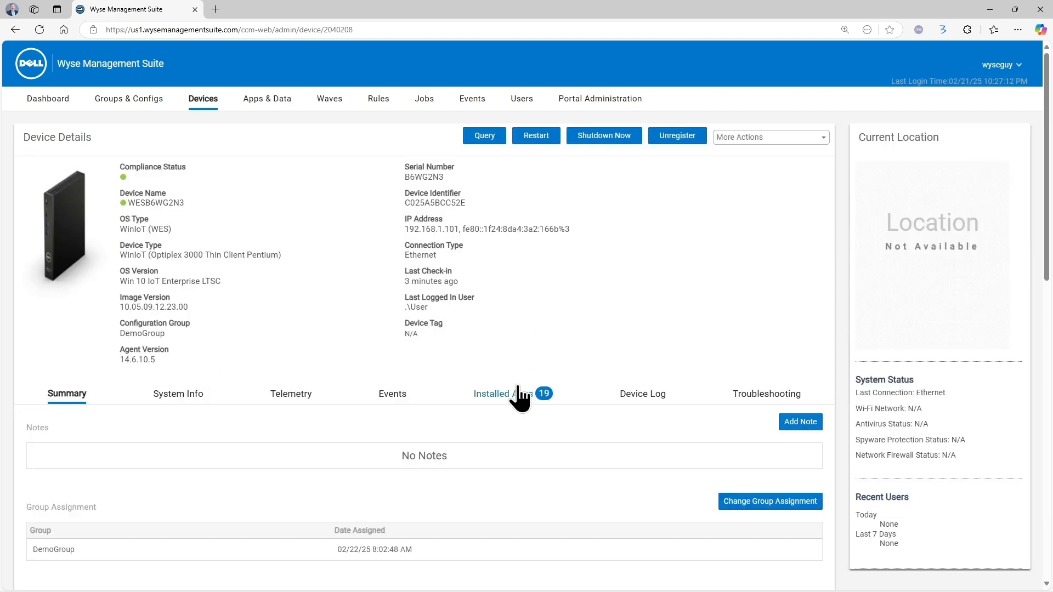
left_click(518, 391)
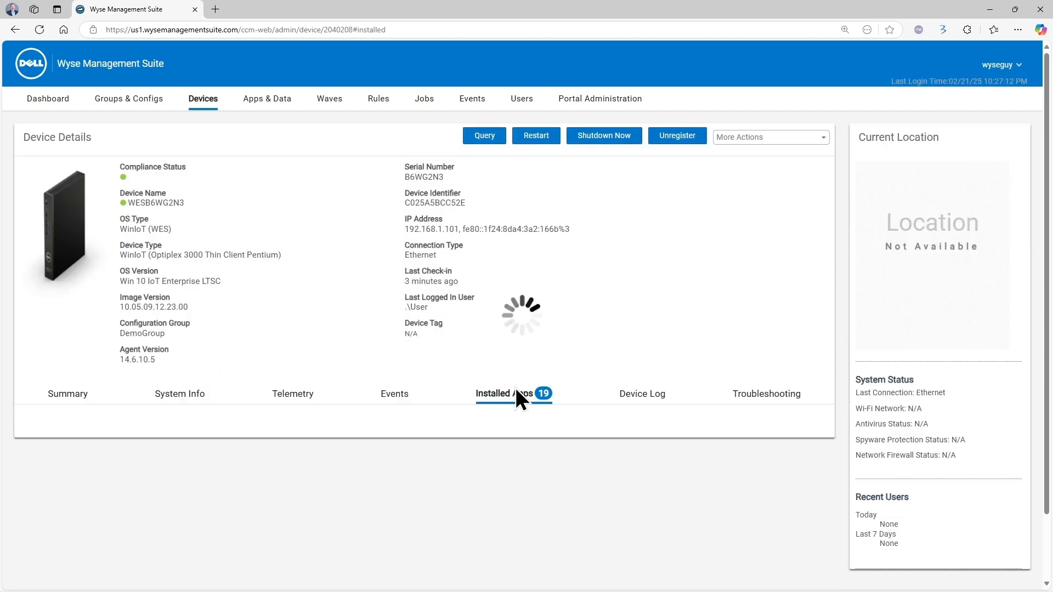
scroll(515, 392, "down", 2)
scroll(327, 354, "down", 1)
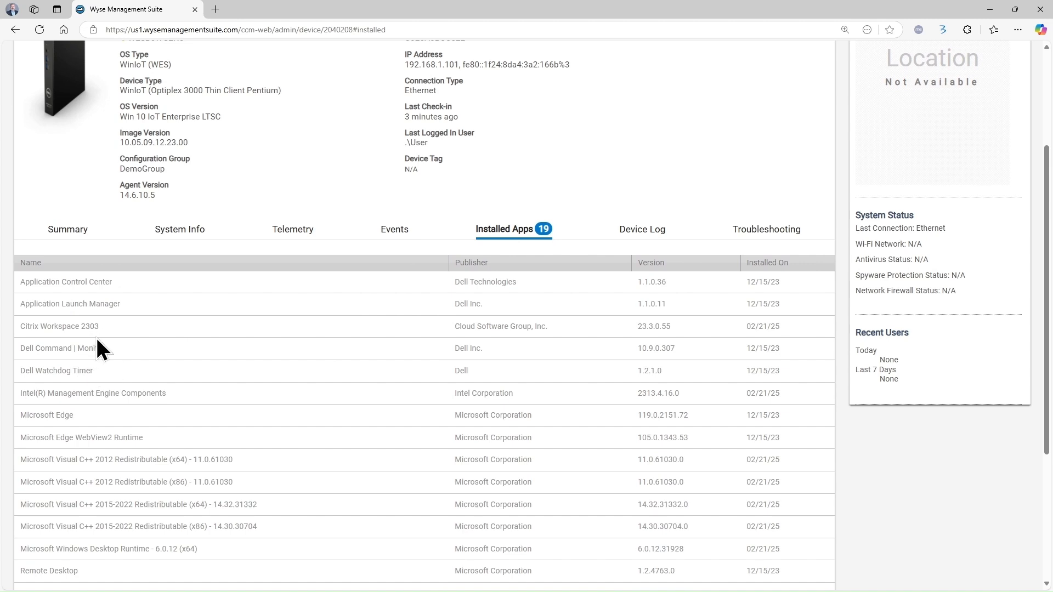
scroll(97, 340, "down", 3)
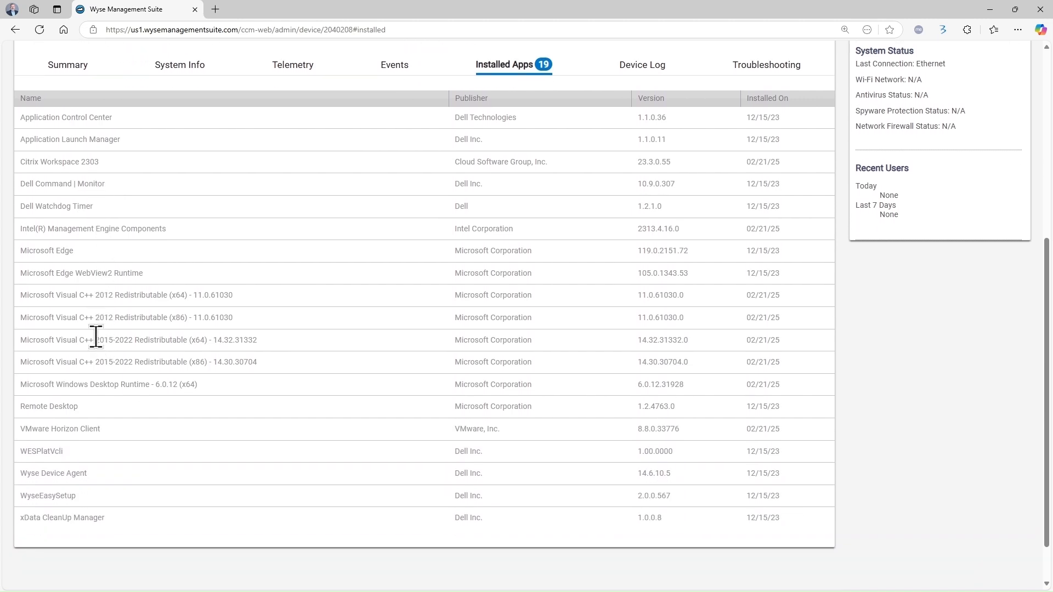
scroll(95, 336, "up", 1)
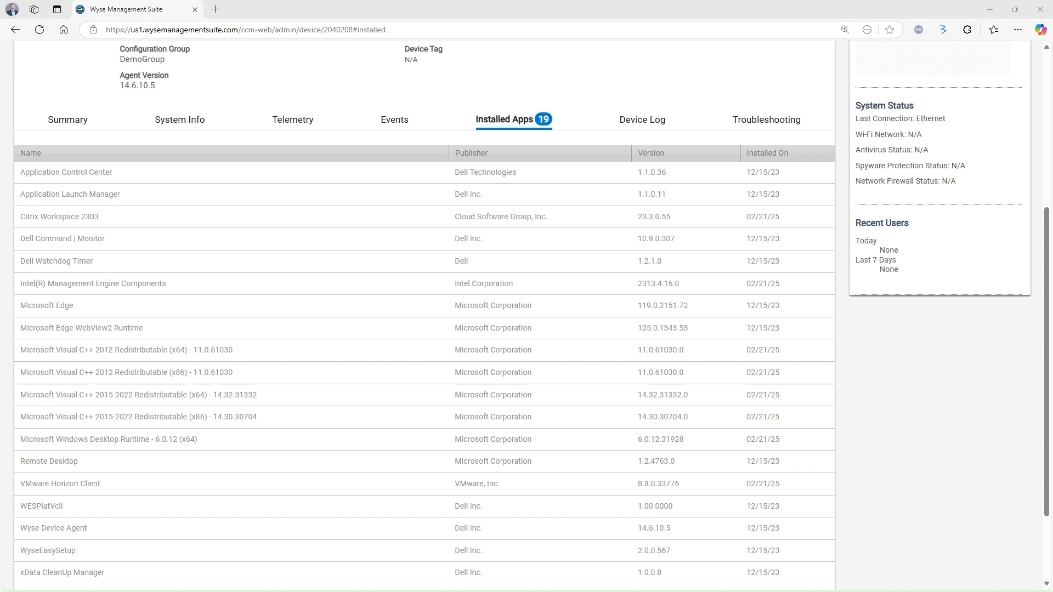
Highlight two apps' version numbers, then go back to the Devices list
double_click(658, 172)
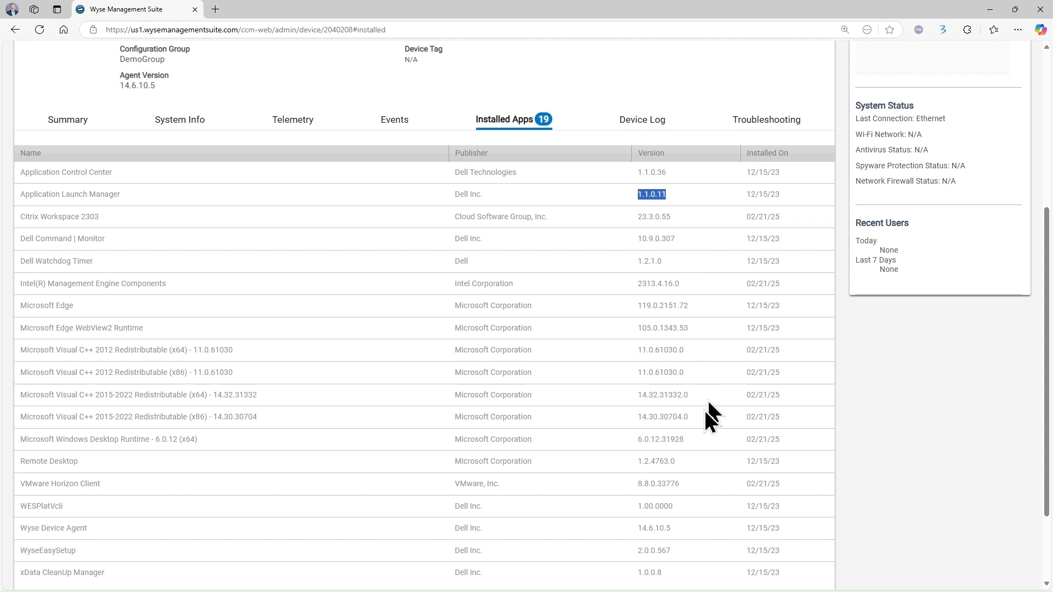
left_click_drag(639, 528, 671, 550)
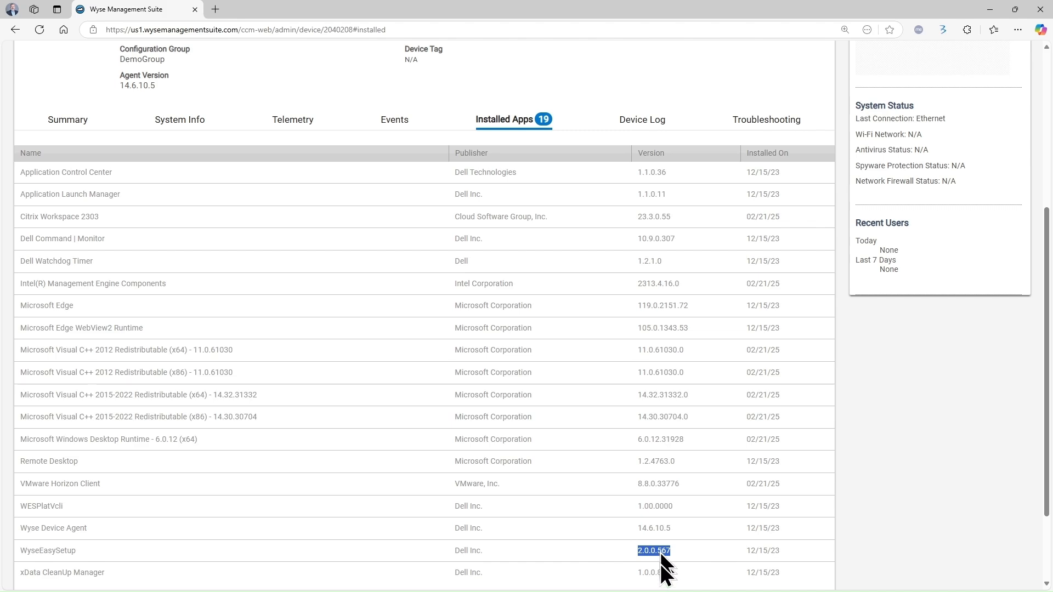
scroll(602, 483, "up", 5)
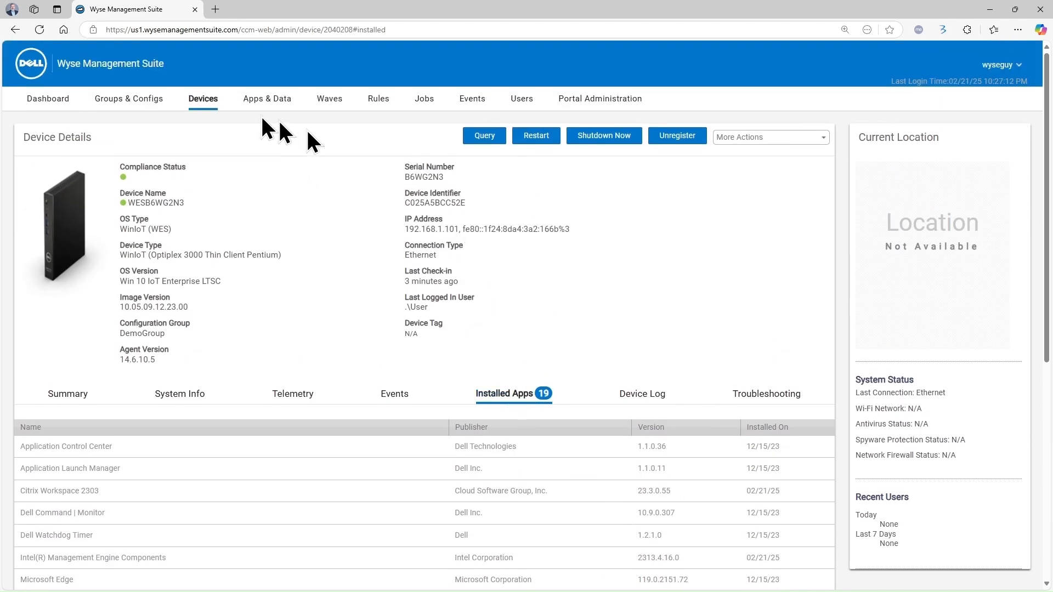
left_click(206, 104)
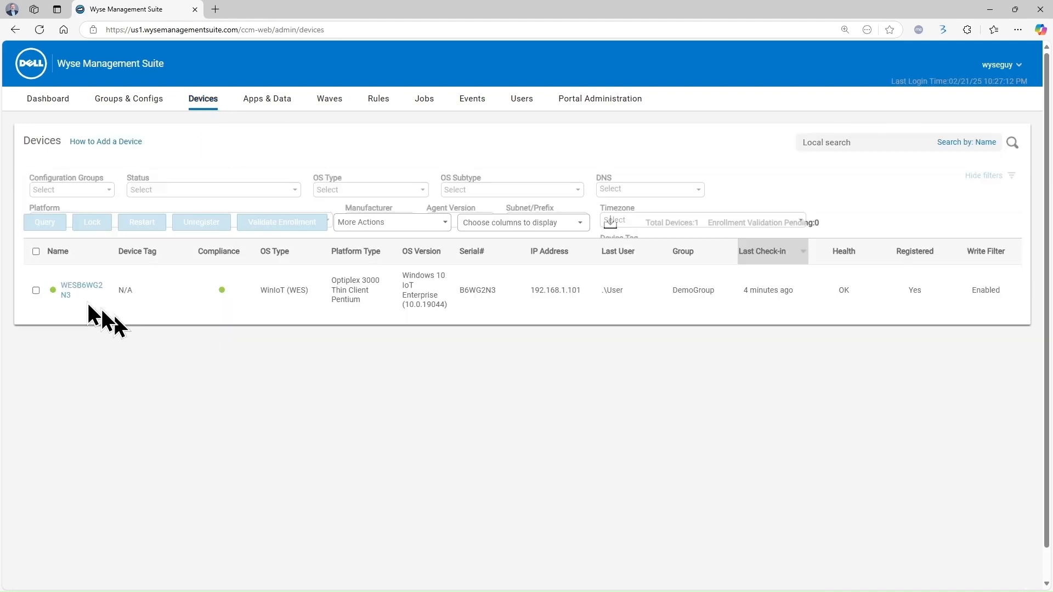
Schedule the Push DAS app policy to run immediately on the selected thin client
left_click(35, 377)
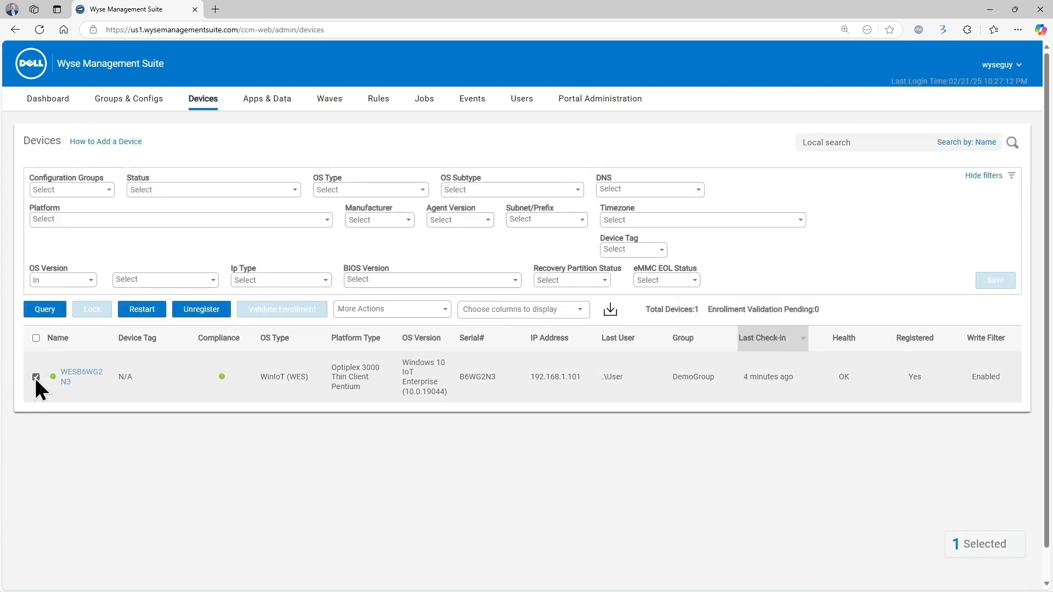
left_click(445, 311)
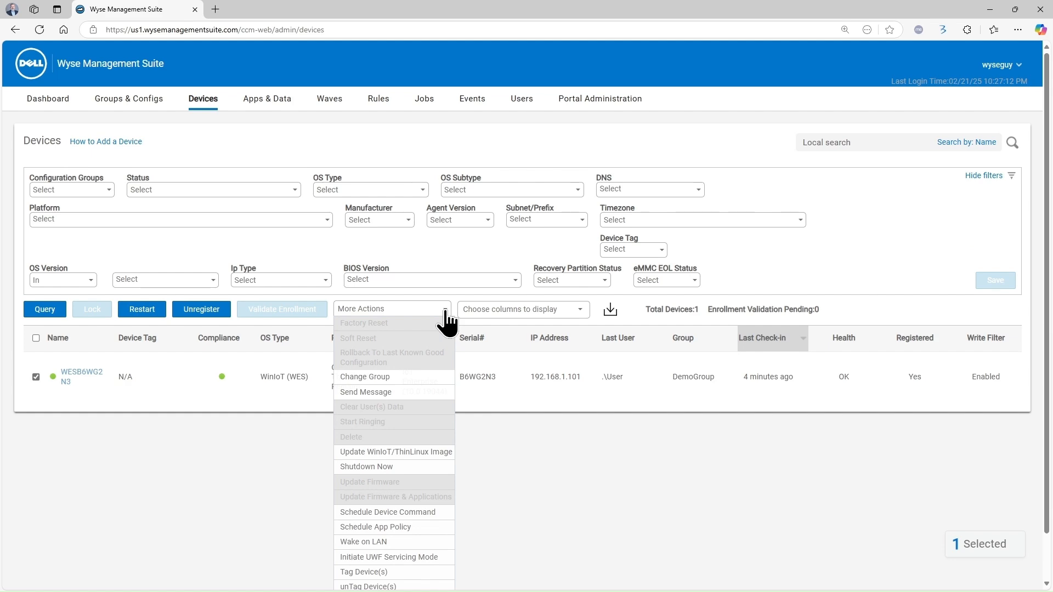
left_click(416, 525)
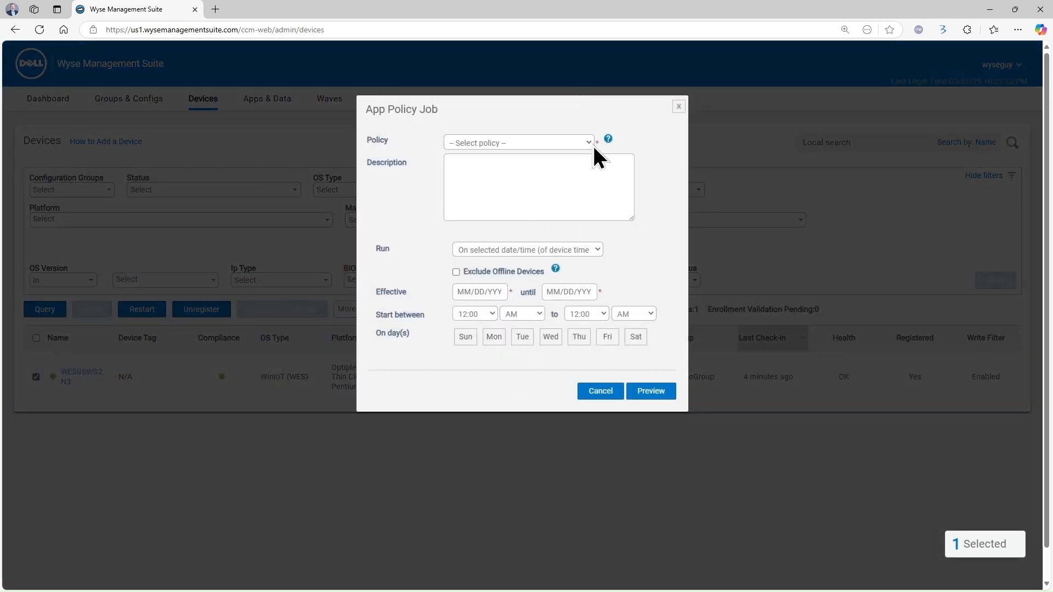
left_click(490, 172)
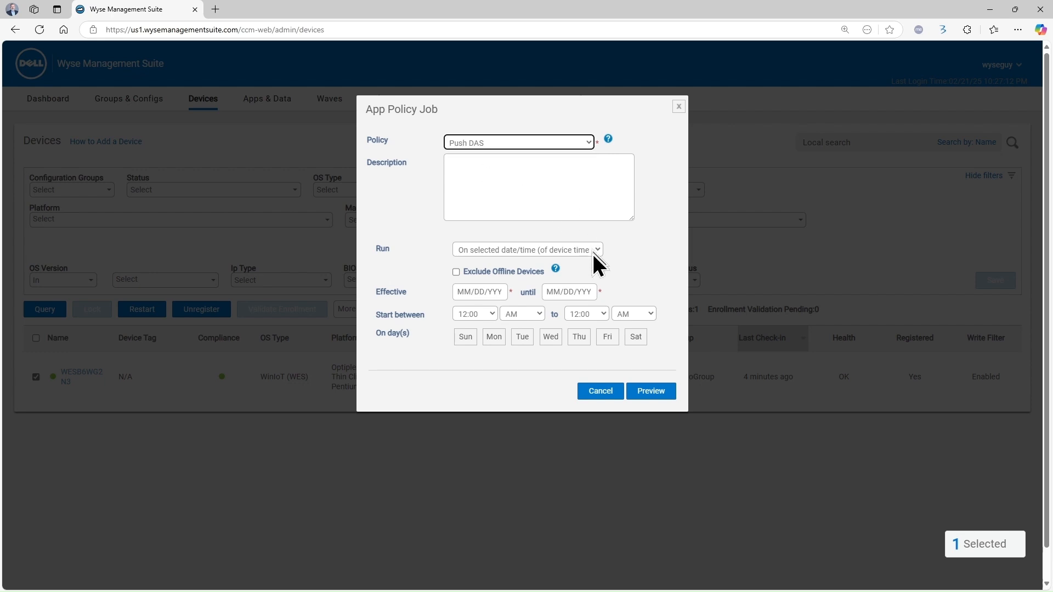
left_click(514, 265)
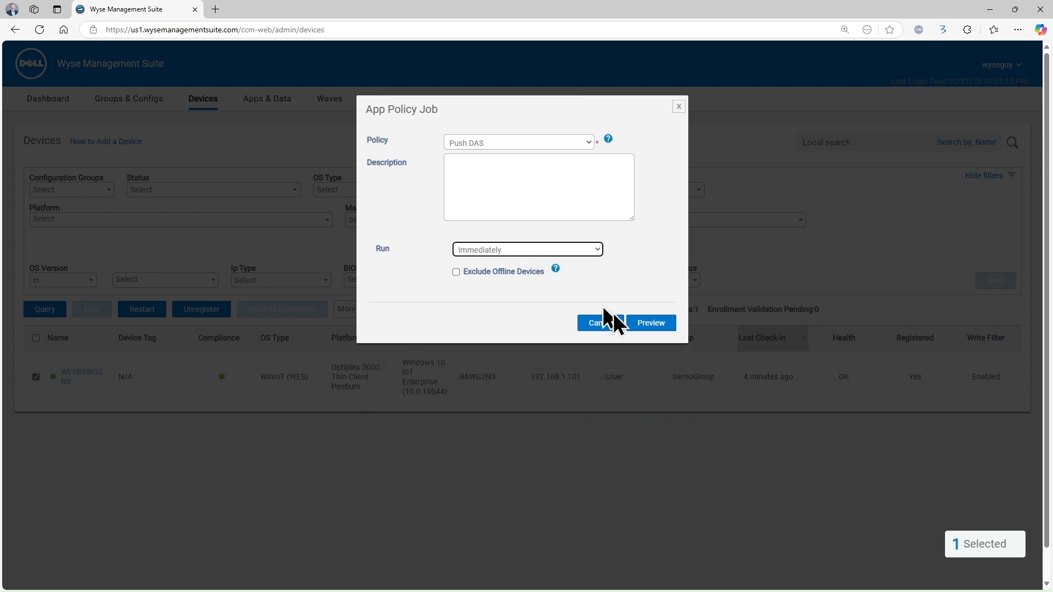
left_click(650, 324)
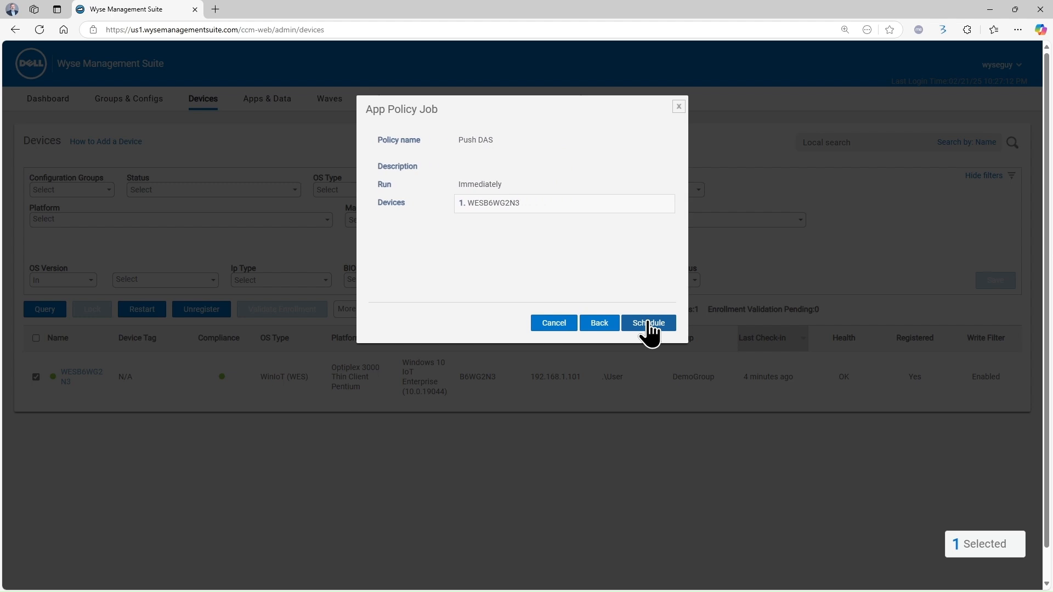
left_click(649, 324)
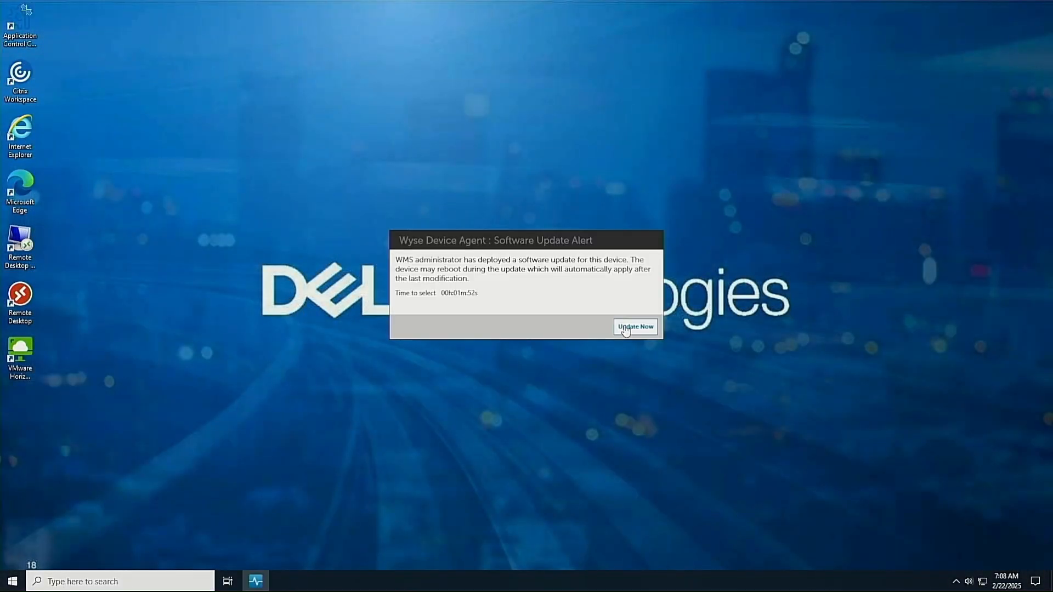
Accept the Wyse Device Agent software update alert with Update Now
left_click(625, 327)
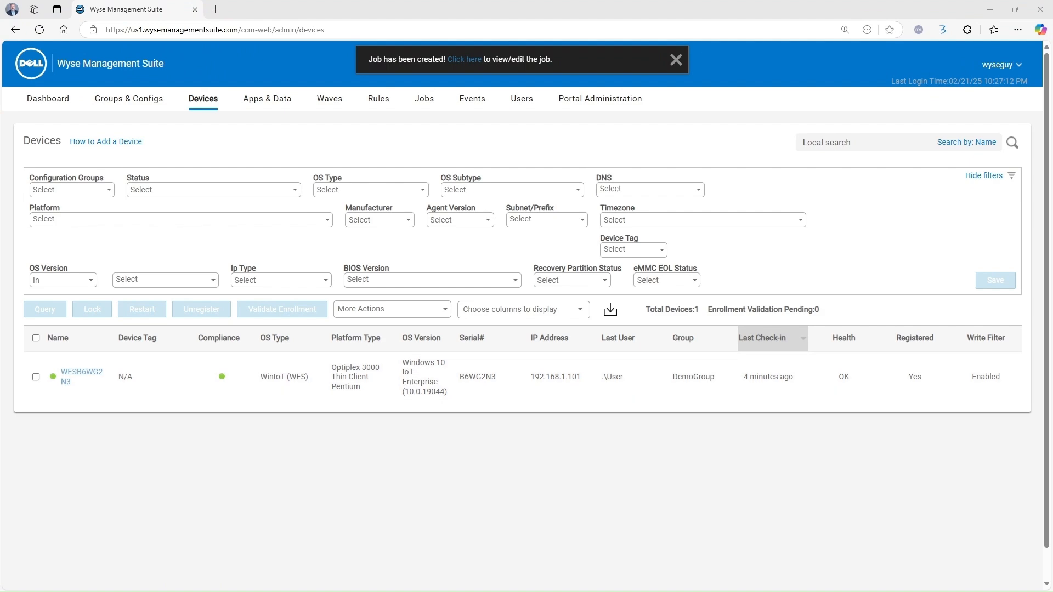
left_click(425, 100)
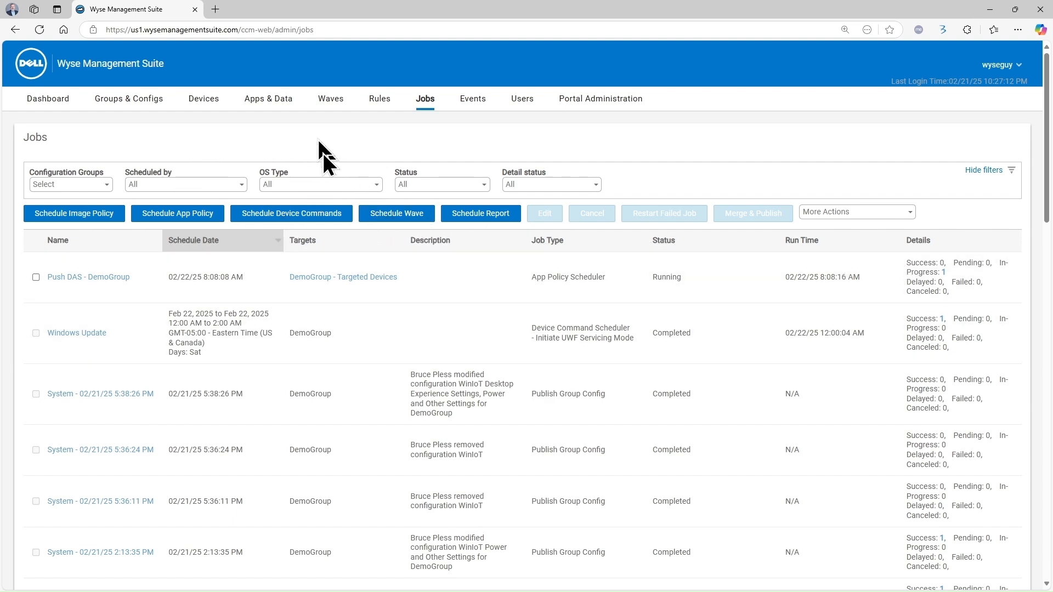
left_click(201, 101)
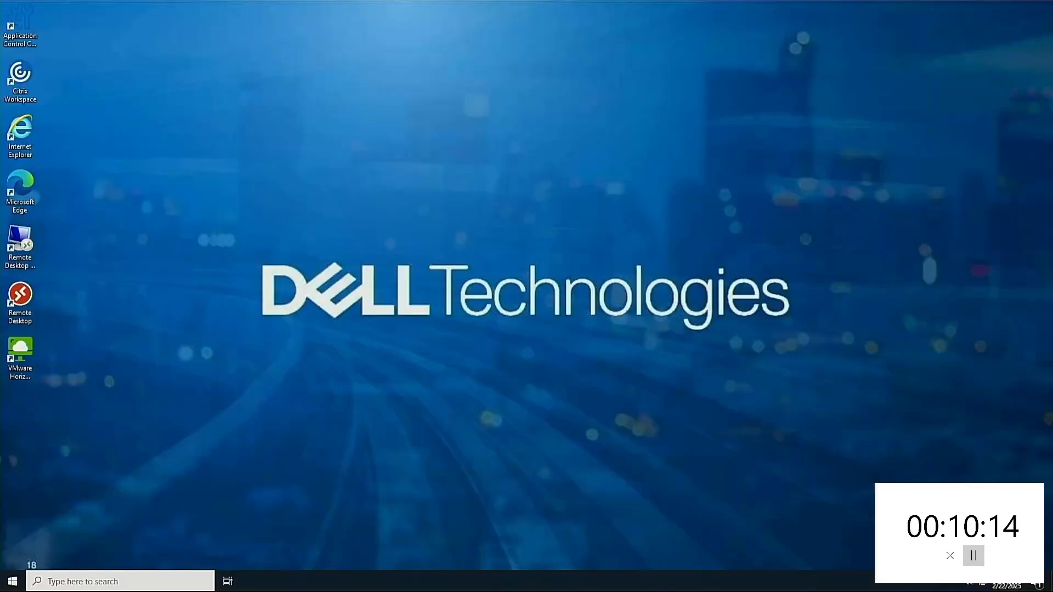
Show the Jobs list, where the Push DAS - DemoGroup job is Completed
left_click(973, 556)
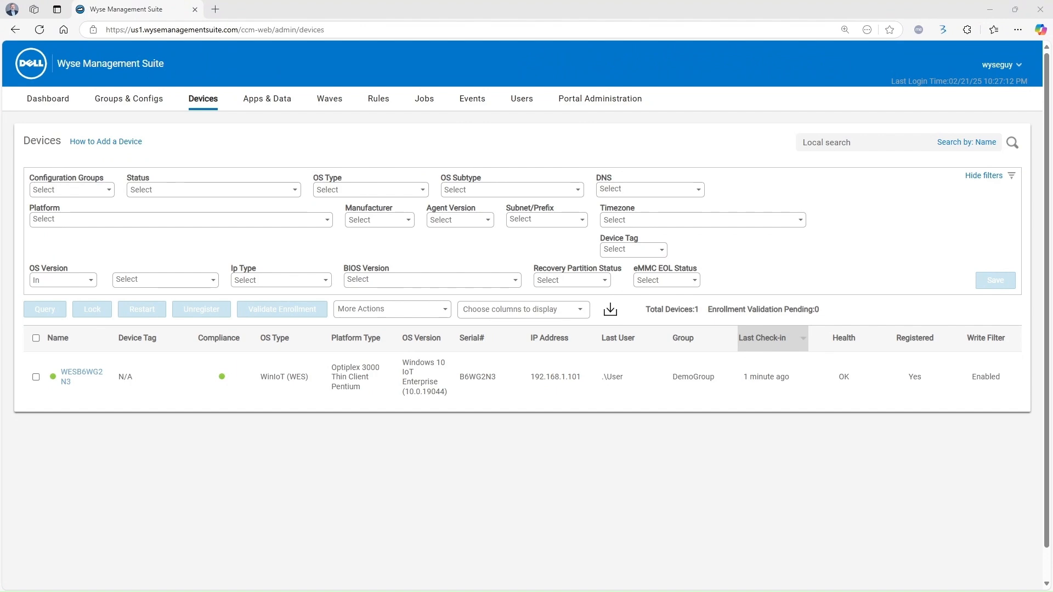
left_click(425, 98)
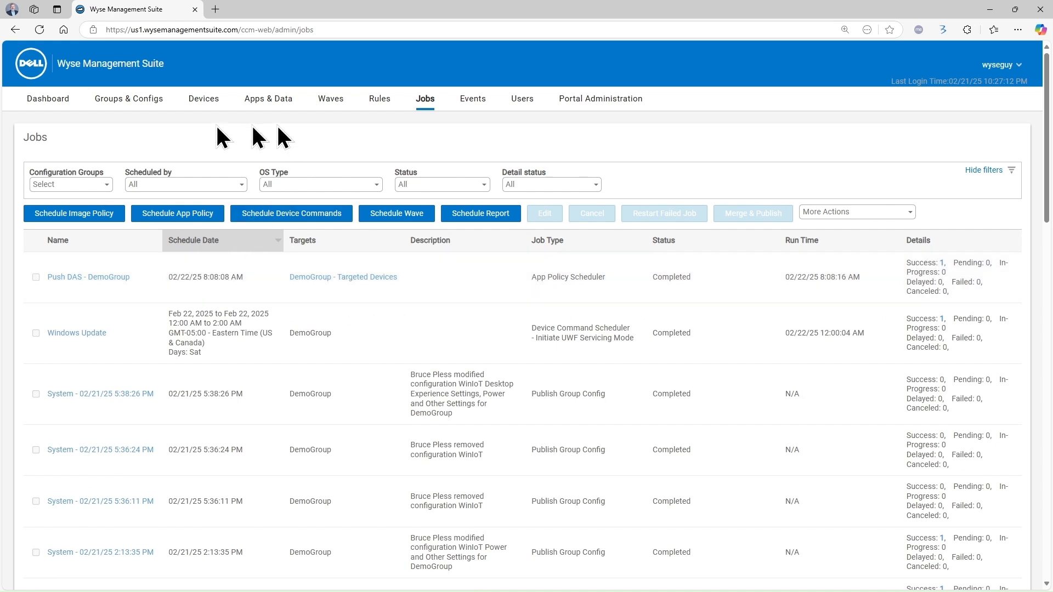
Browse the 20 installed apps on thin client WESB6WG2N3, then return to Devices
left_click(199, 99)
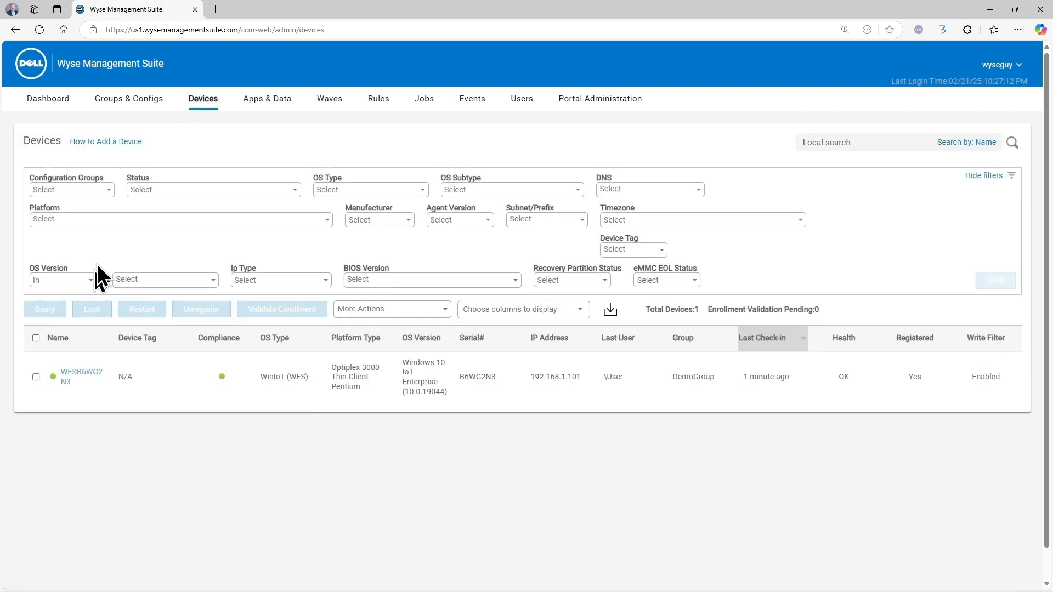
left_click(85, 373)
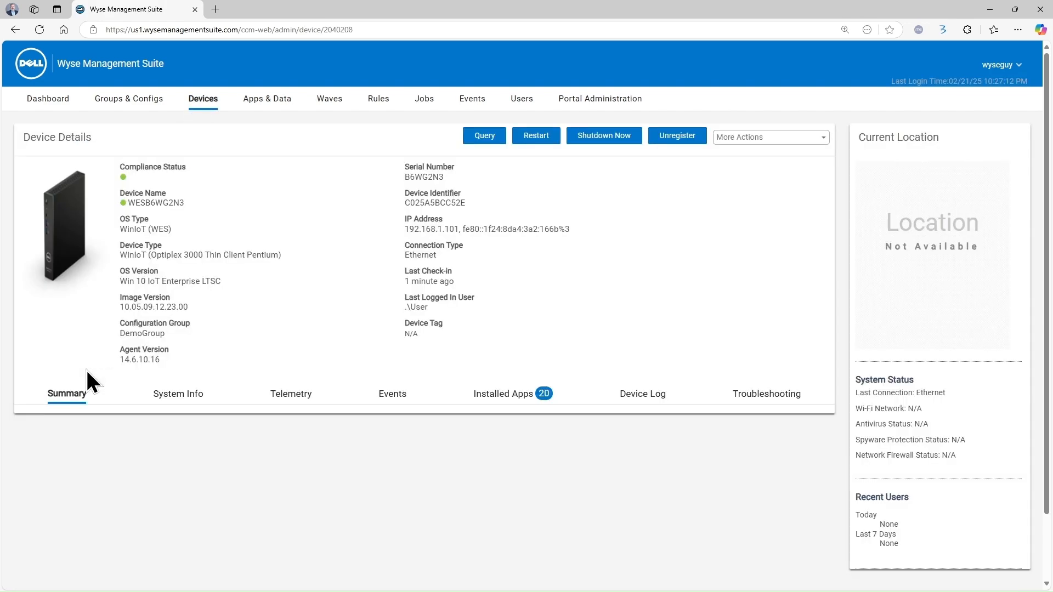
left_click(512, 399)
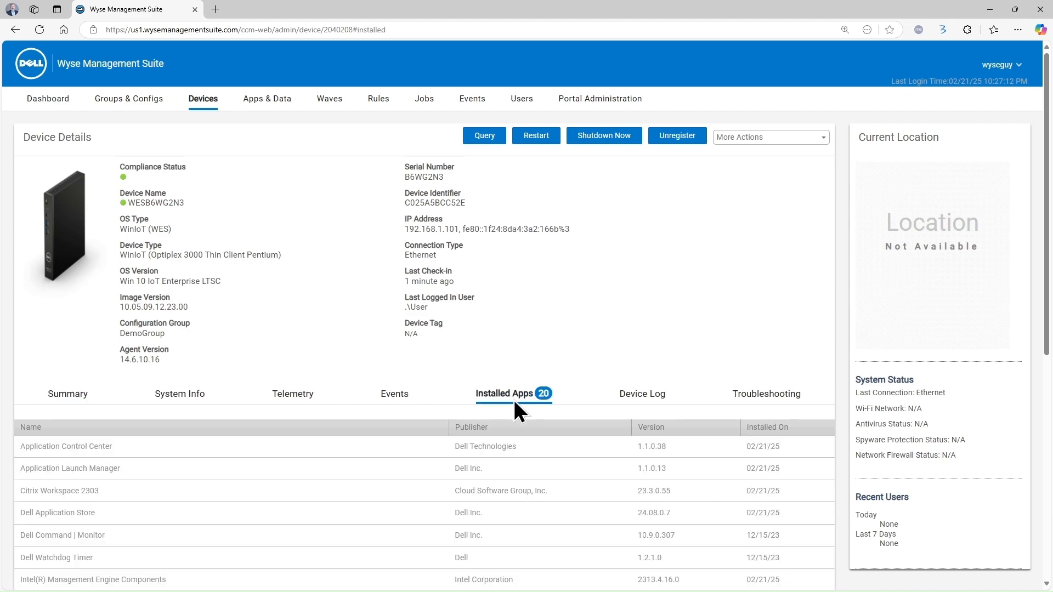
scroll(449, 411, "down", 1)
scroll(329, 441, "down", 1)
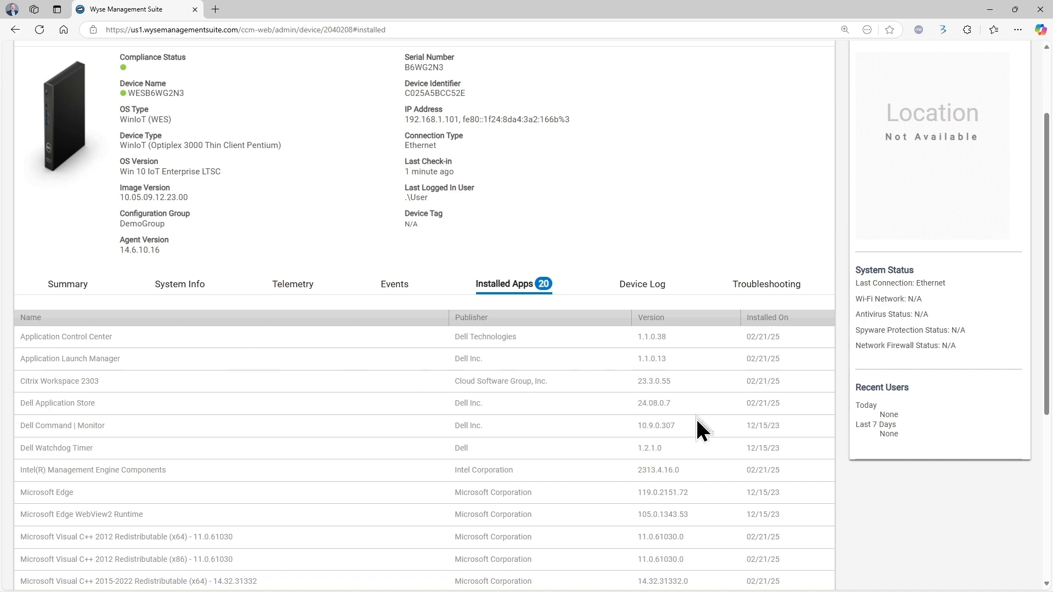
scroll(695, 419, "down", 4)
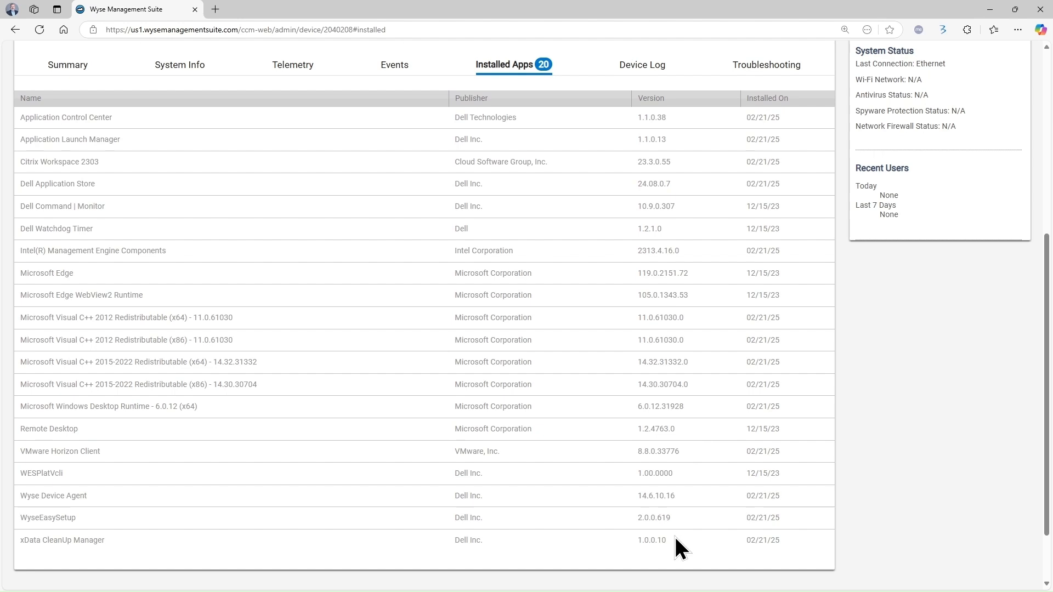
scroll(641, 477, "up", 1)
scroll(380, 447, "up", 2)
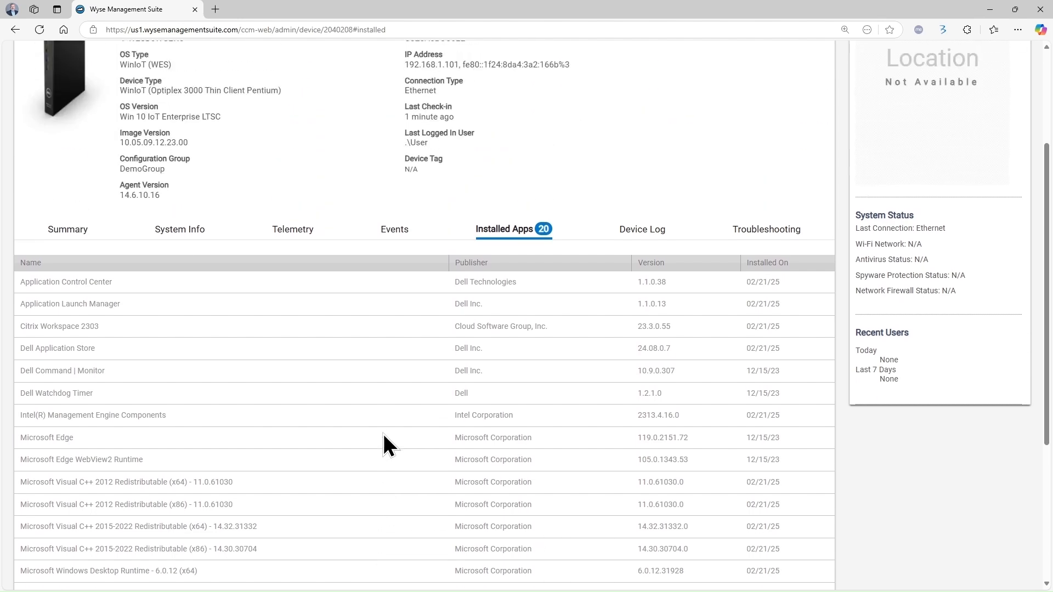
scroll(183, 357, "up", 3)
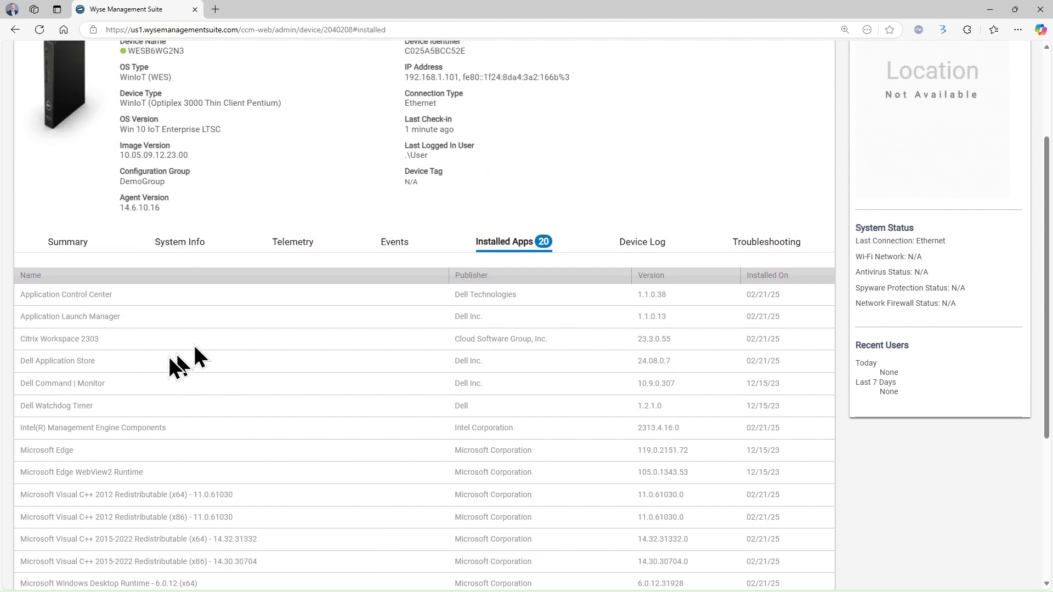
left_click(208, 102)
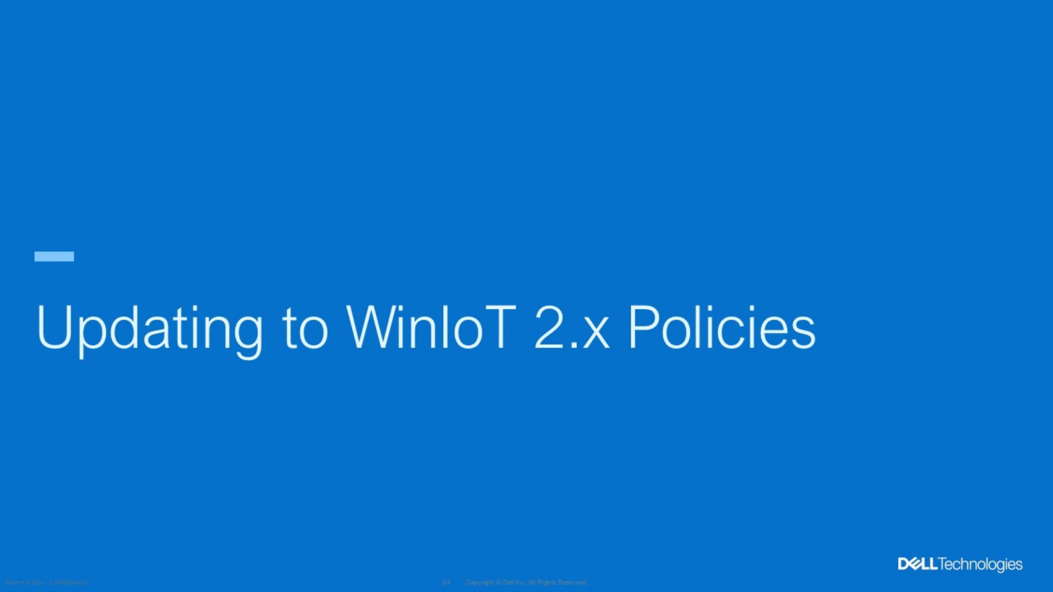
Advance the slideshow two slides, past the Config UI Enabler Package slide
key("Right")
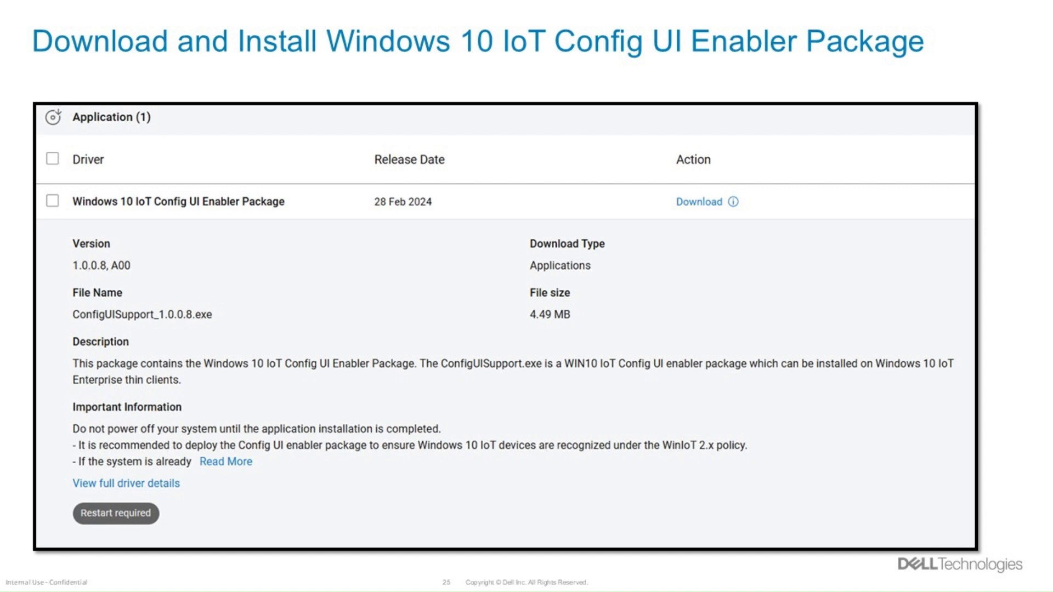
key("Right")
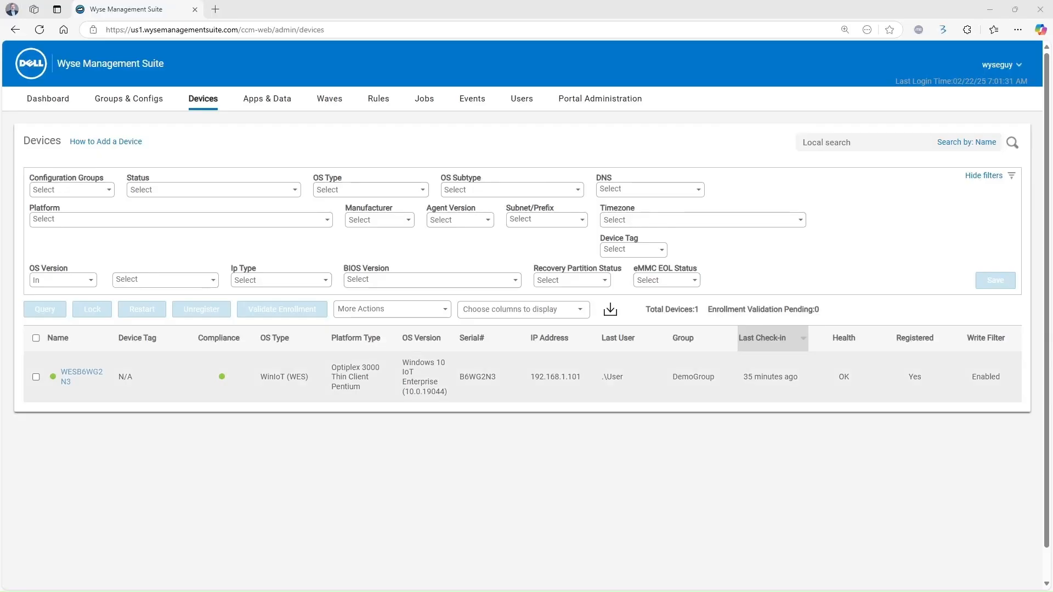
Search the app inventory for 'Config' to find ConfigUISupport installers, then show Thin Client app policies
left_click(283, 102)
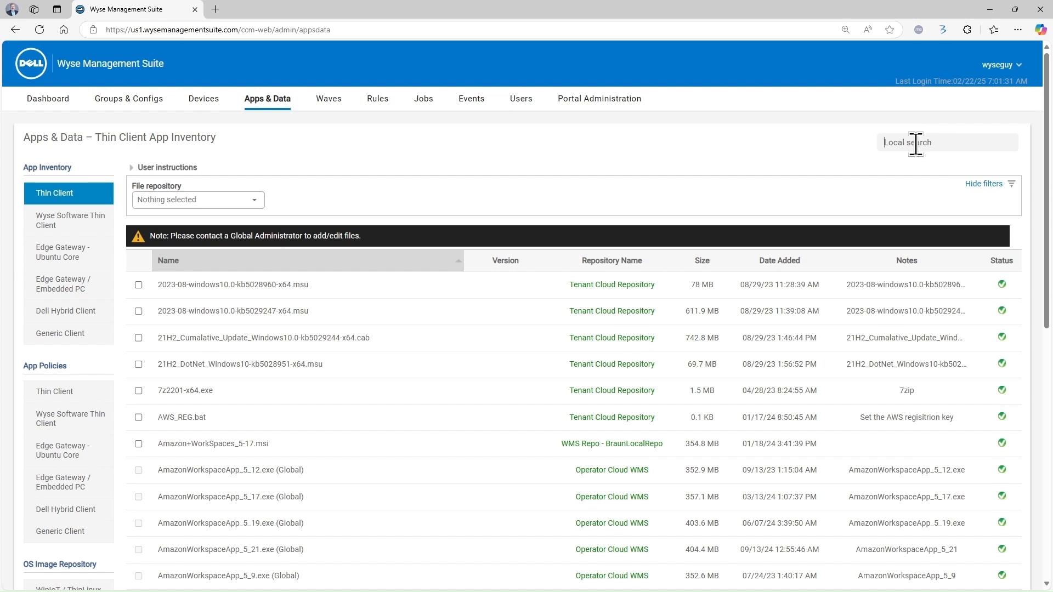
type("COnfig")
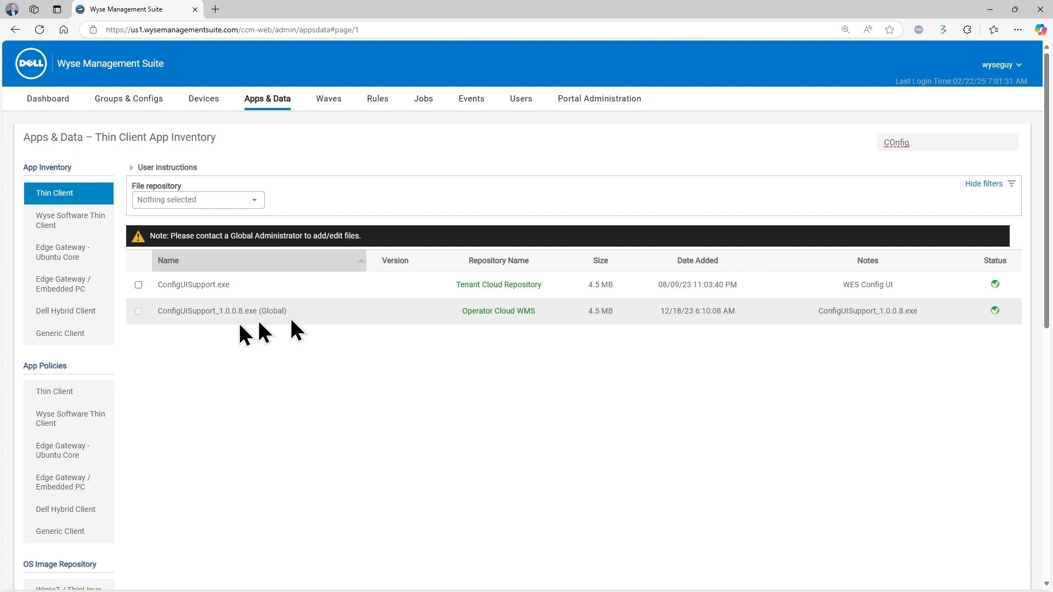
left_click(88, 390)
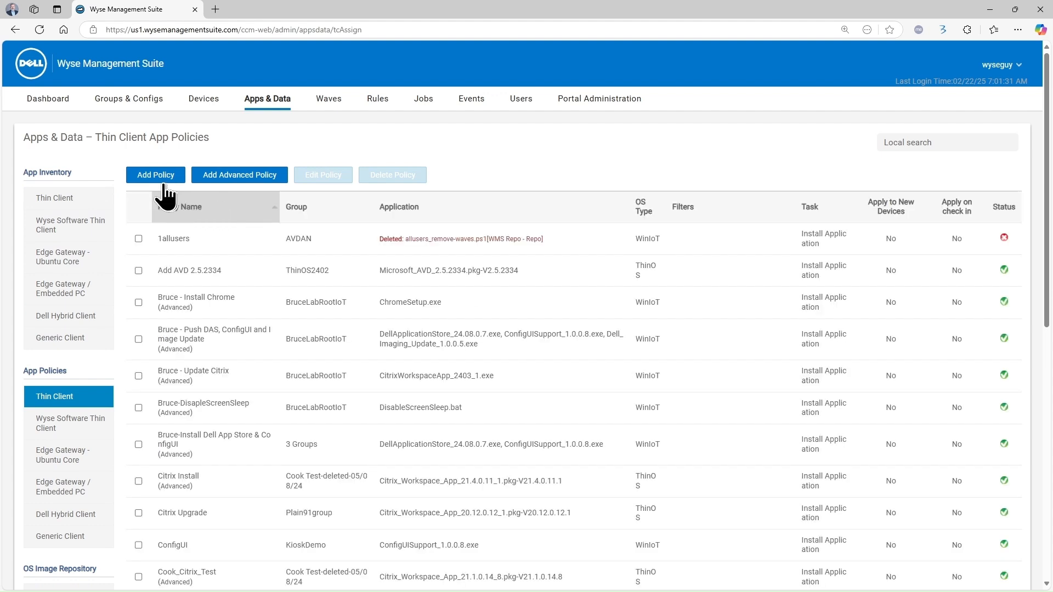
Start an advanced app policy 'Demo-Install ConfigUI' for DemoGroup with OS type WinIoT
left_click(242, 176)
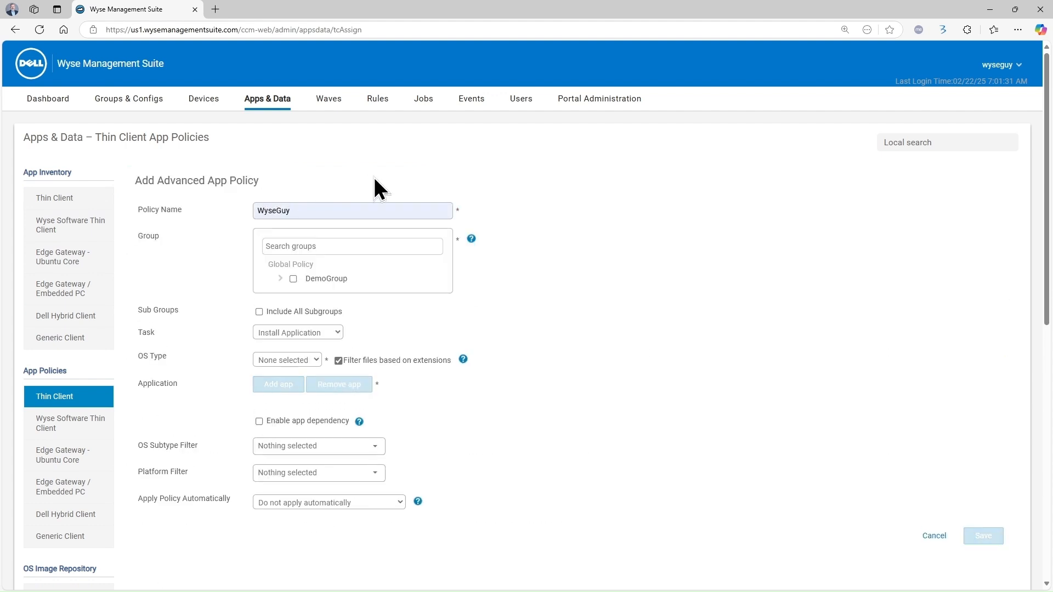
left_click_drag(336, 209, 192, 219)
key("BackSpace")
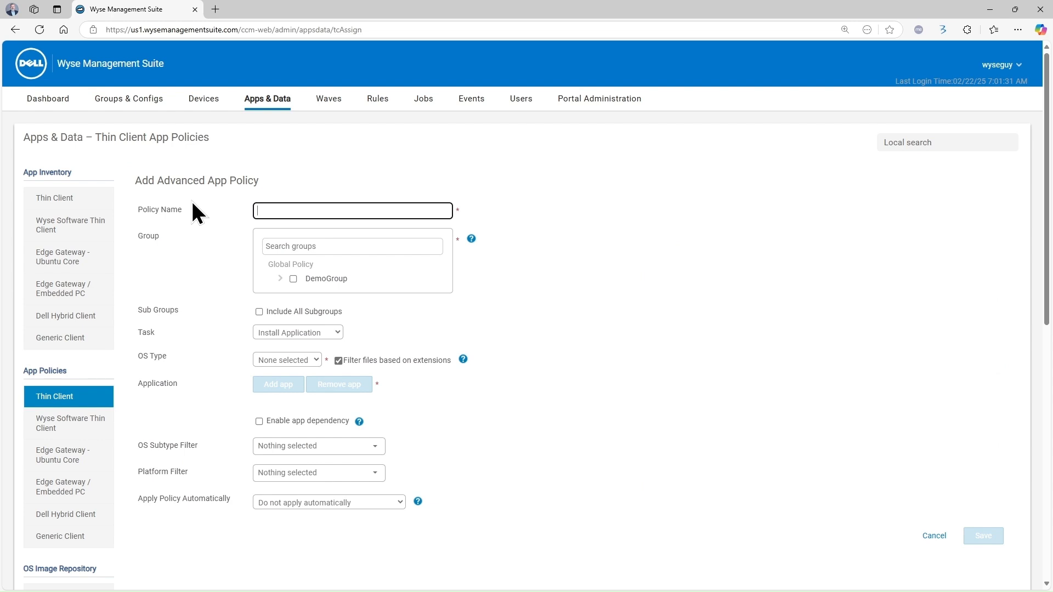
type("Policy")
key("BackSpace")
key("BackSpace")
key("BackSpace")
key("BackSpace")
key("BackSpace")
key("BackSpace")
type("Demo-Install ConfigUI")
left_click(294, 246)
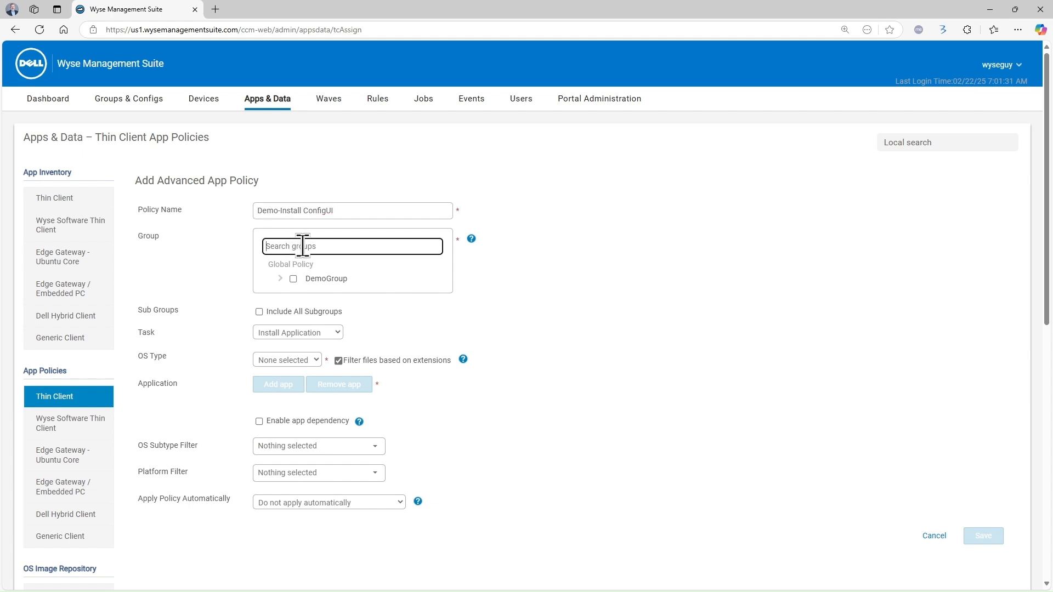
left_click(294, 278)
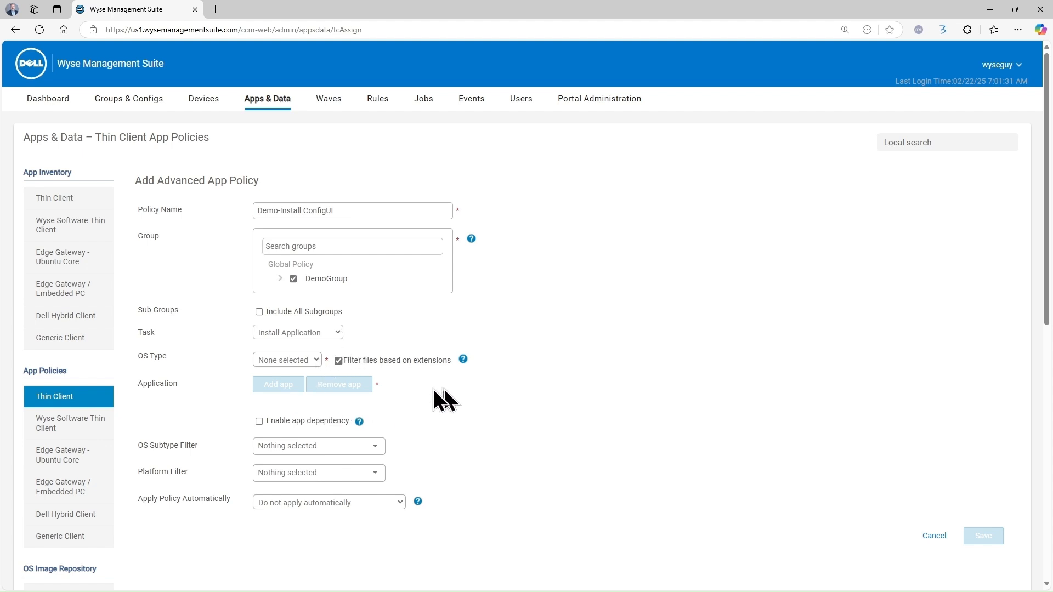
left_click(320, 360)
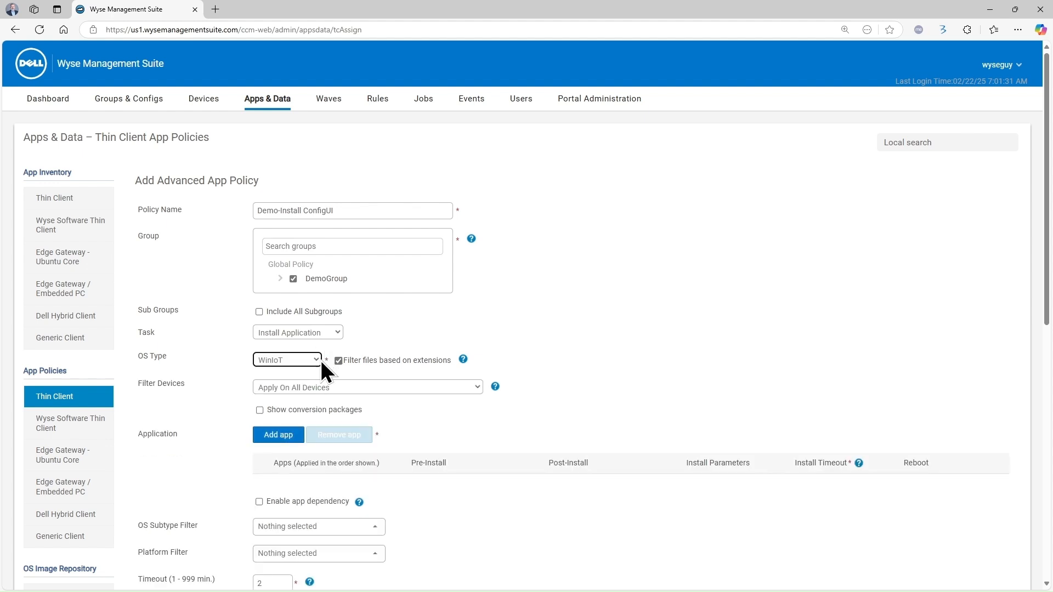
Add ConfigUISupport_1.0.0.8.exe with the --silent parameter and save the policy
left_click(282, 435)
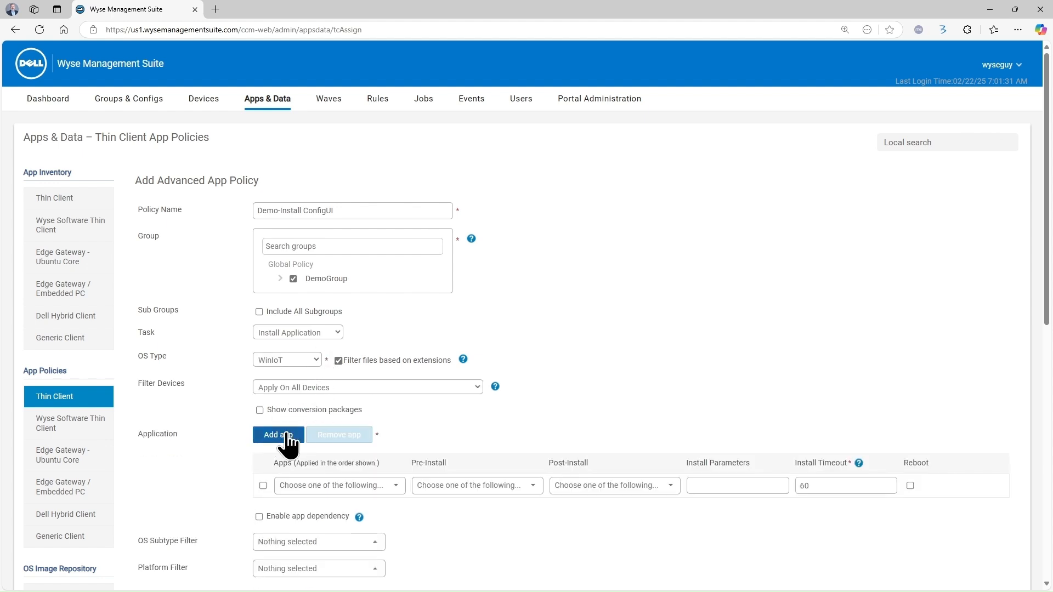
left_click(394, 486)
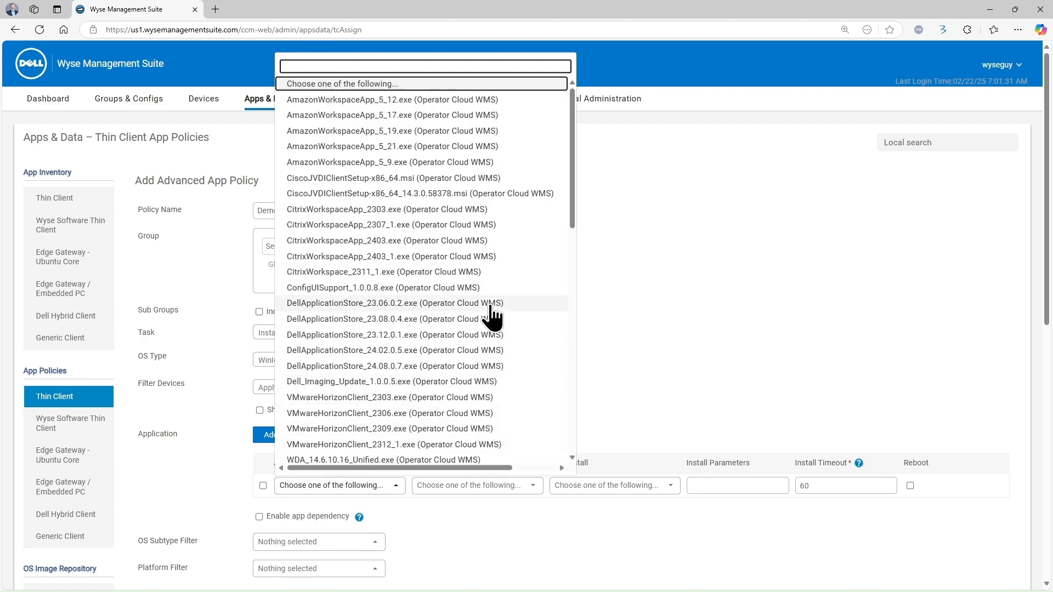
left_click(418, 286)
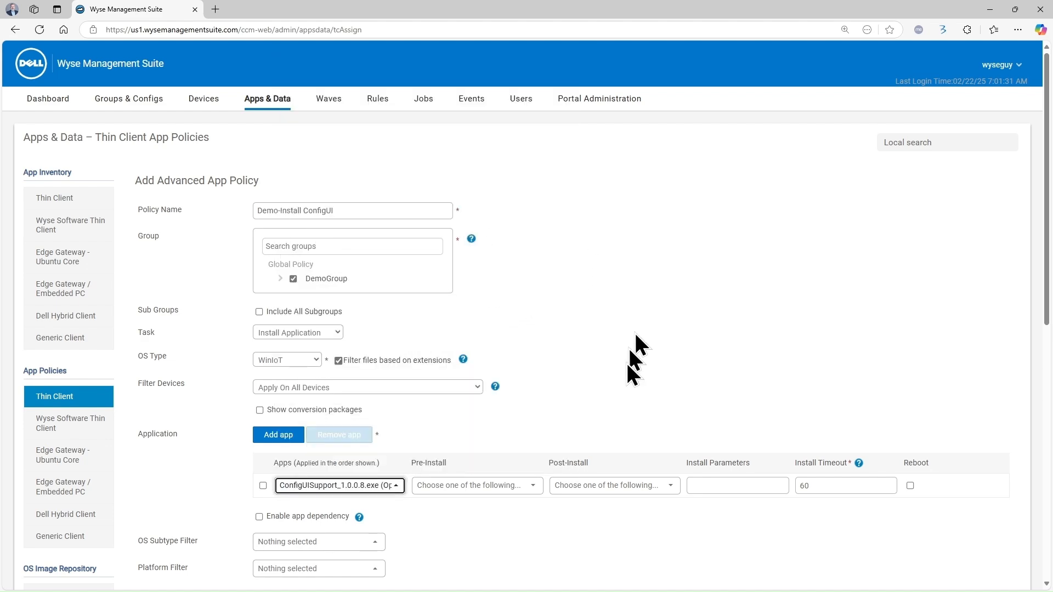
left_click(710, 482)
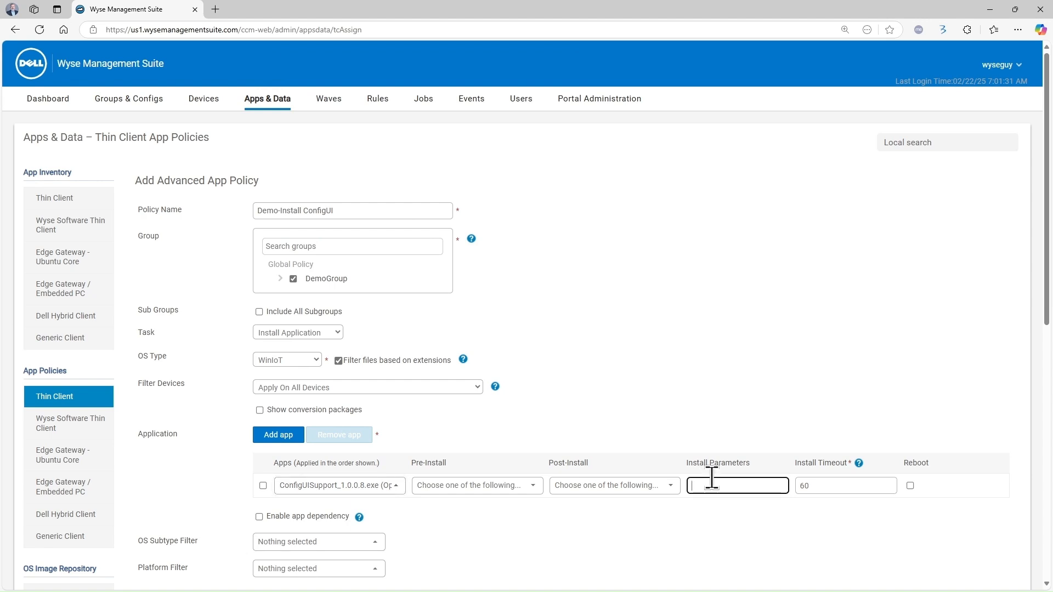
type("--silent")
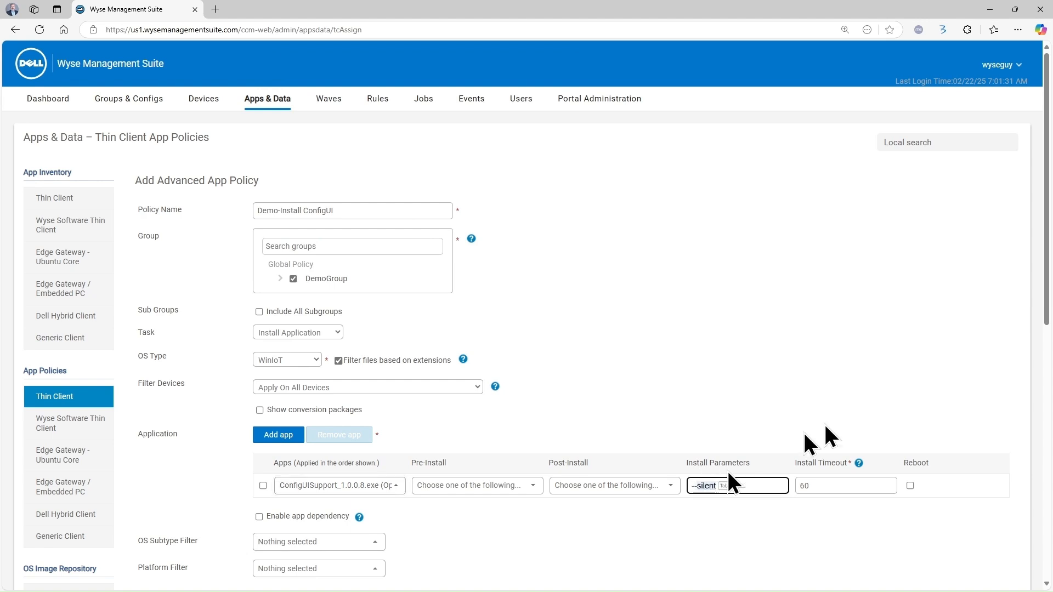
key("Tab")
key("shift+Tab")
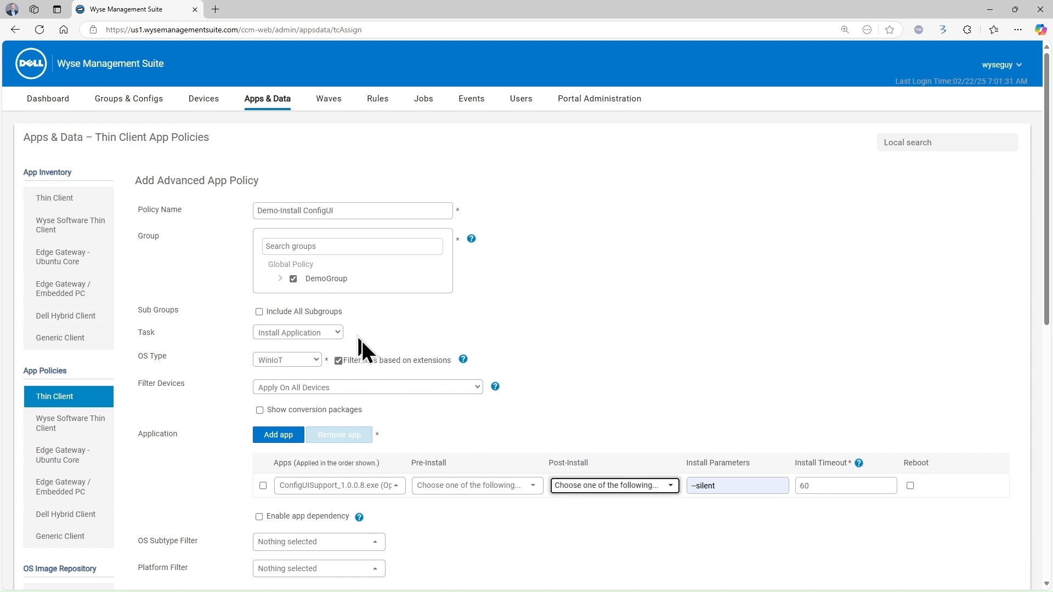
scroll(482, 412, "down", 2)
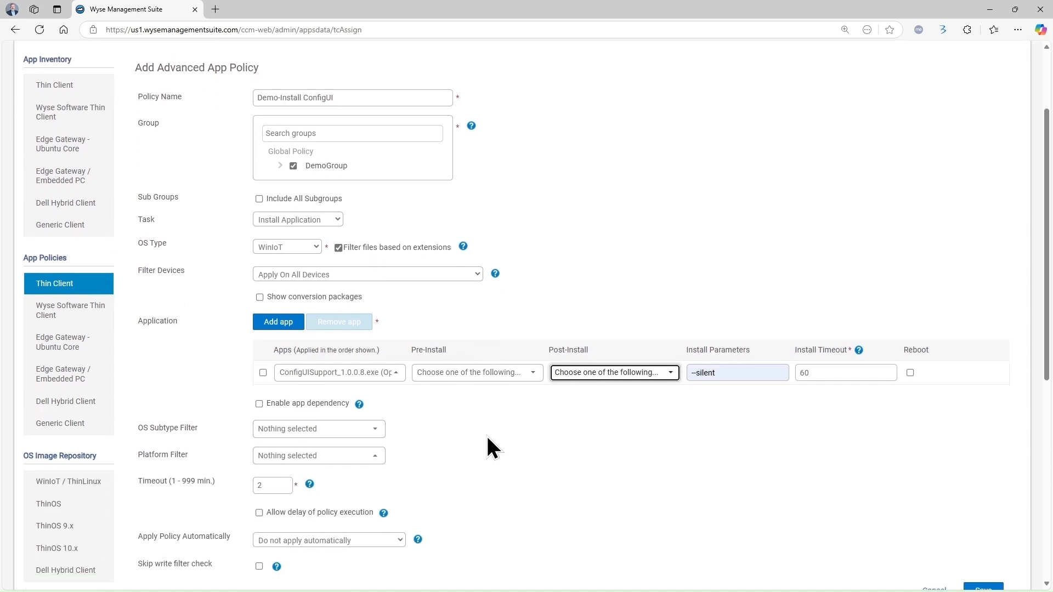
scroll(486, 433, "down", 2)
scroll(490, 442, "up", 3)
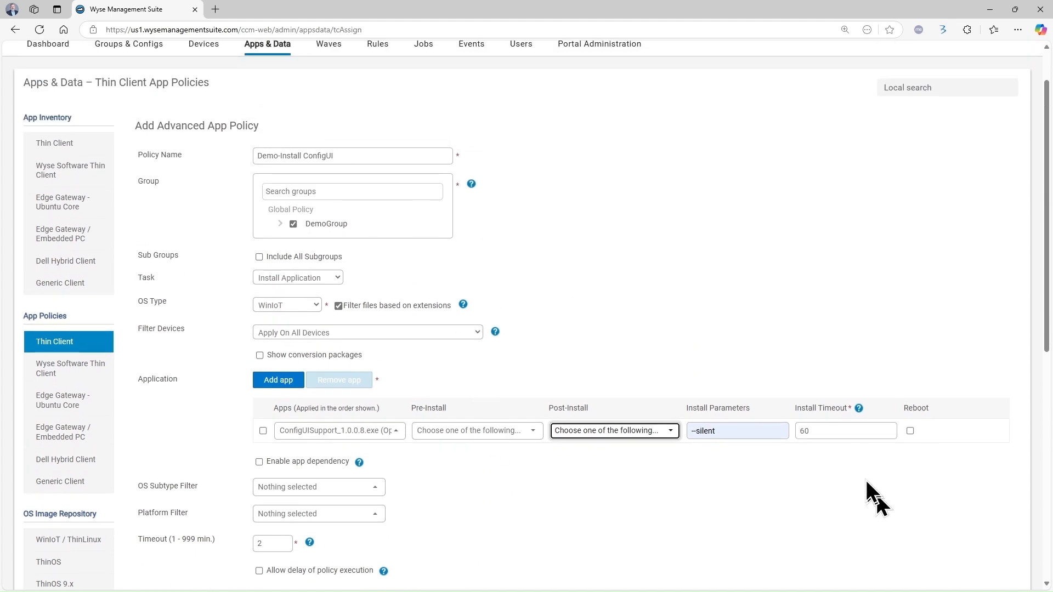
scroll(865, 479, "down", 2)
left_click(990, 543)
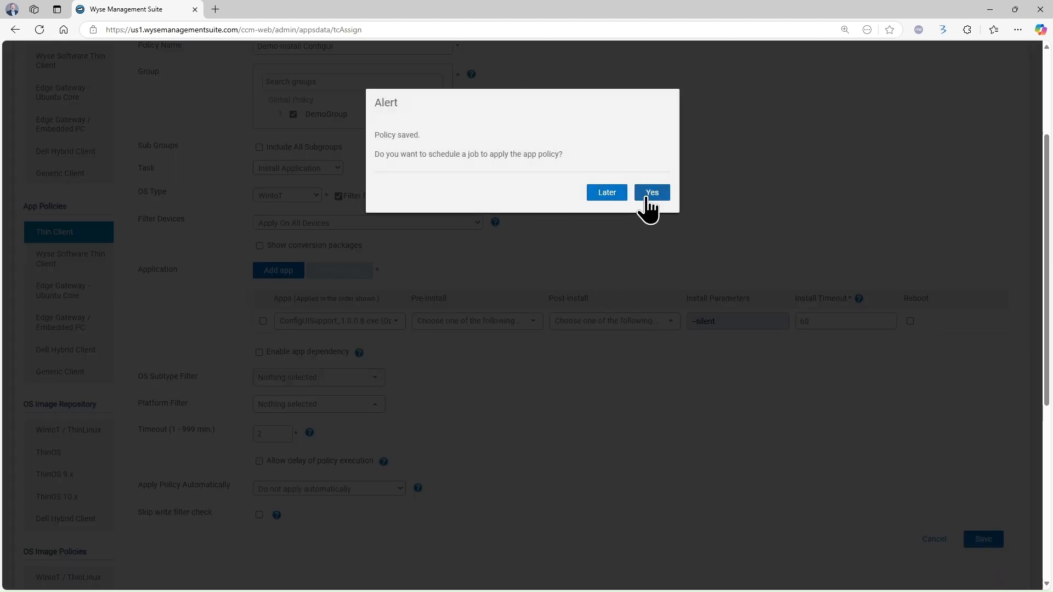
Create an App Policy Job for Demo-Install ConfigUI set to run Immediately
left_click(651, 192)
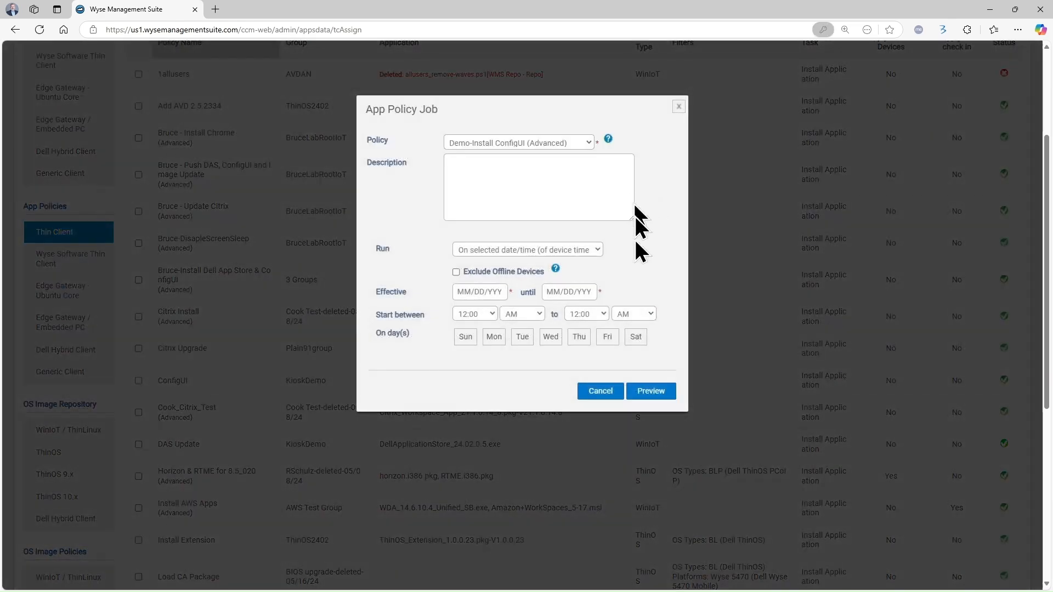
left_click(534, 263)
left_click(653, 324)
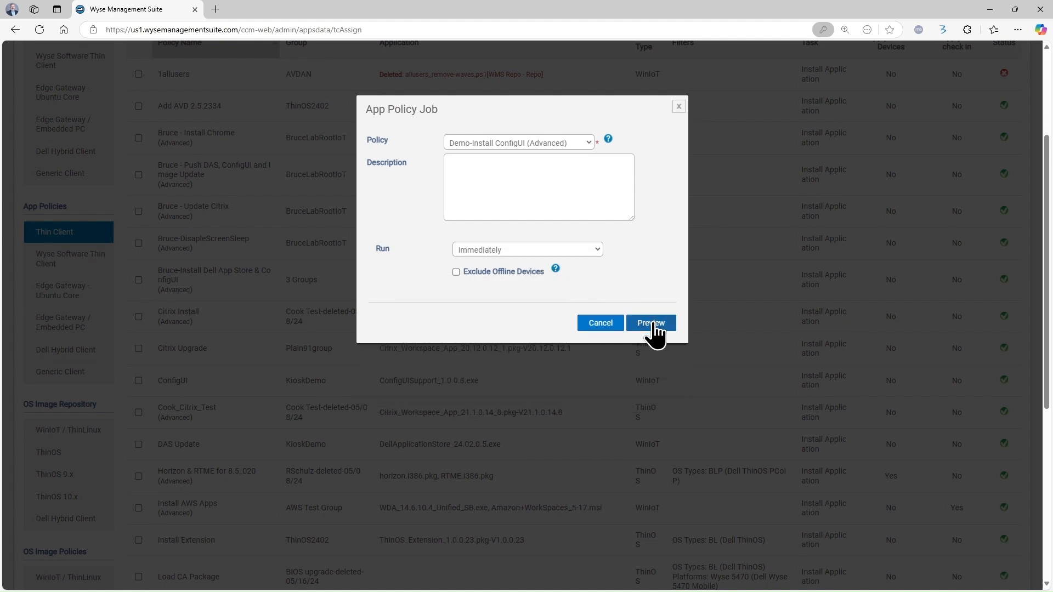
left_click(652, 324)
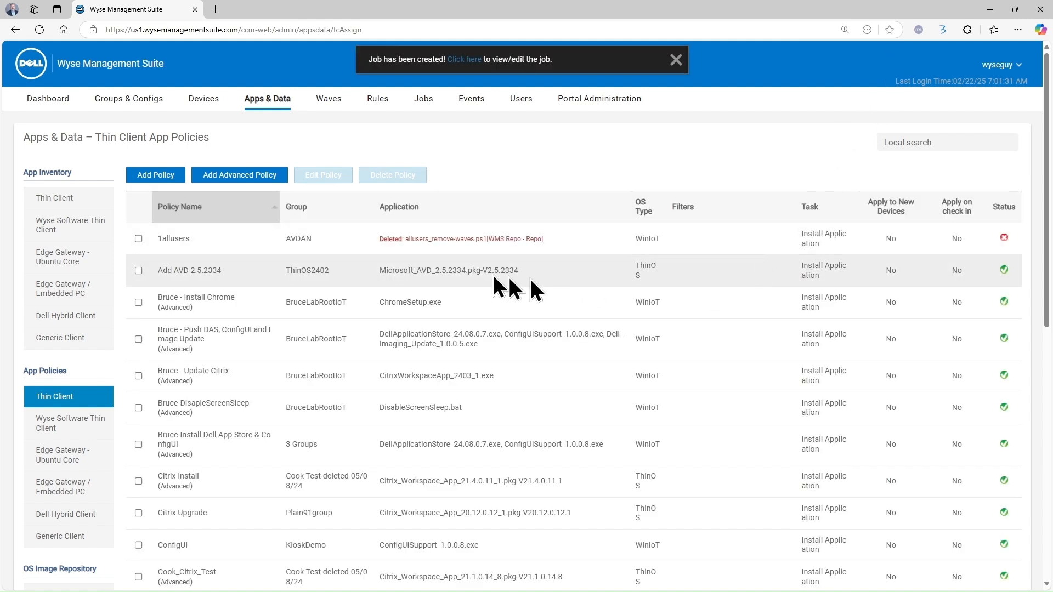
Accept the thin client's software update and check the Demo-Install ConfigUI job shows Running
left_click(427, 105)
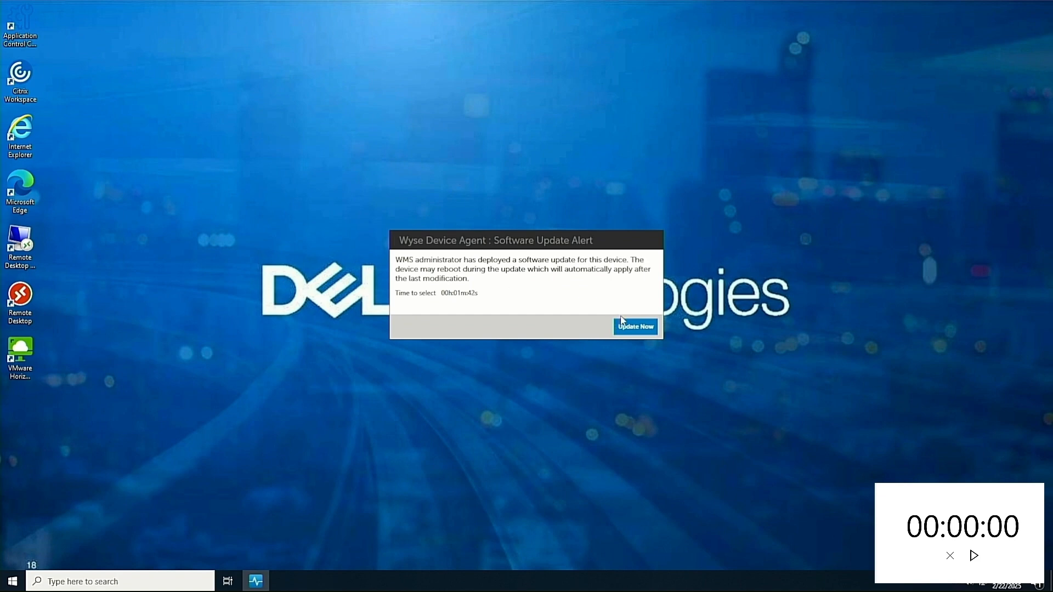
left_click(624, 326)
left_click(973, 556)
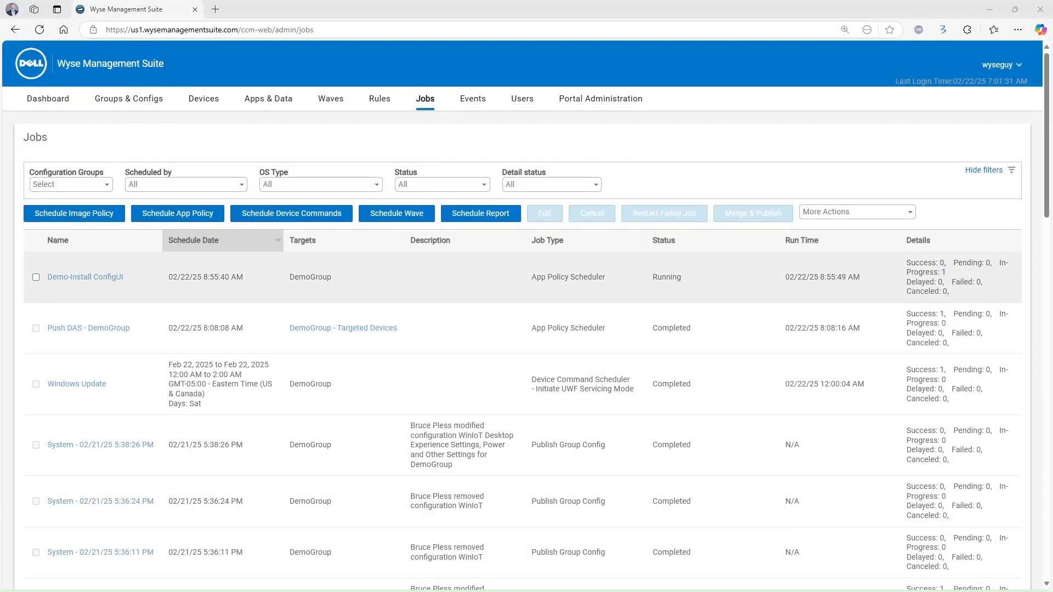
Select DemoGroup in Groups & Configs and expand the Edit Policies platform list
left_click(943, 272)
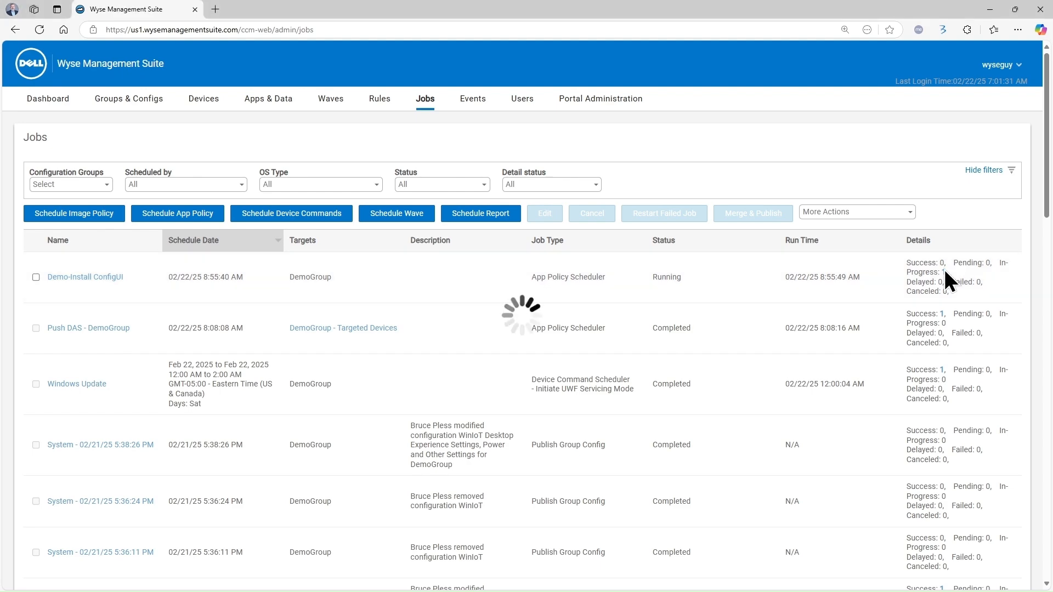
left_click(209, 102)
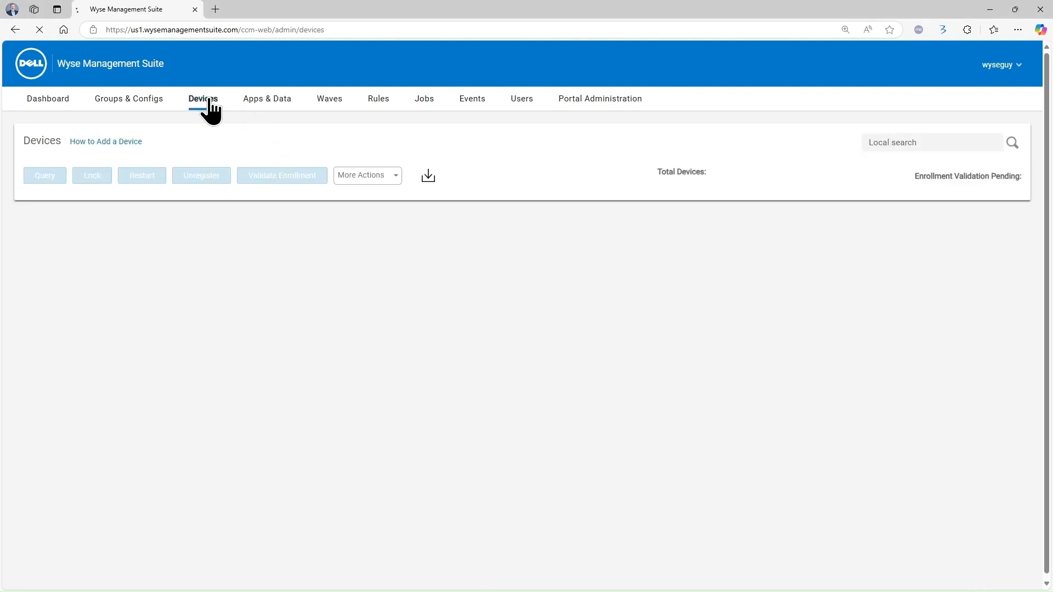
left_click(130, 102)
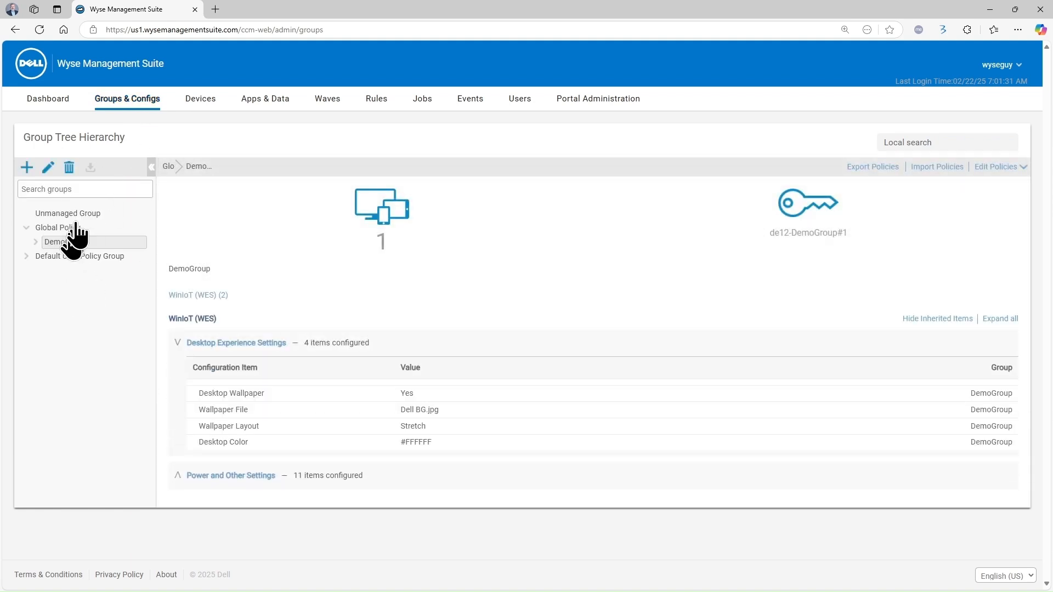
left_click(34, 244)
left_click(1021, 169)
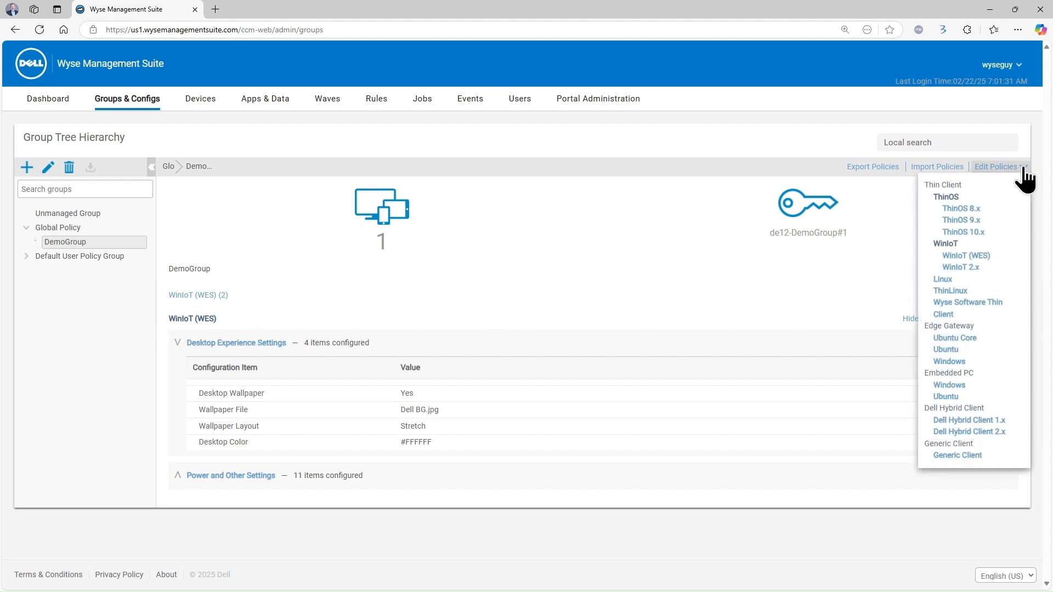
Edit DemoGroup's WinIoT 2.x policy and set the NTP time server to pool.ntp.org
left_click(966, 268)
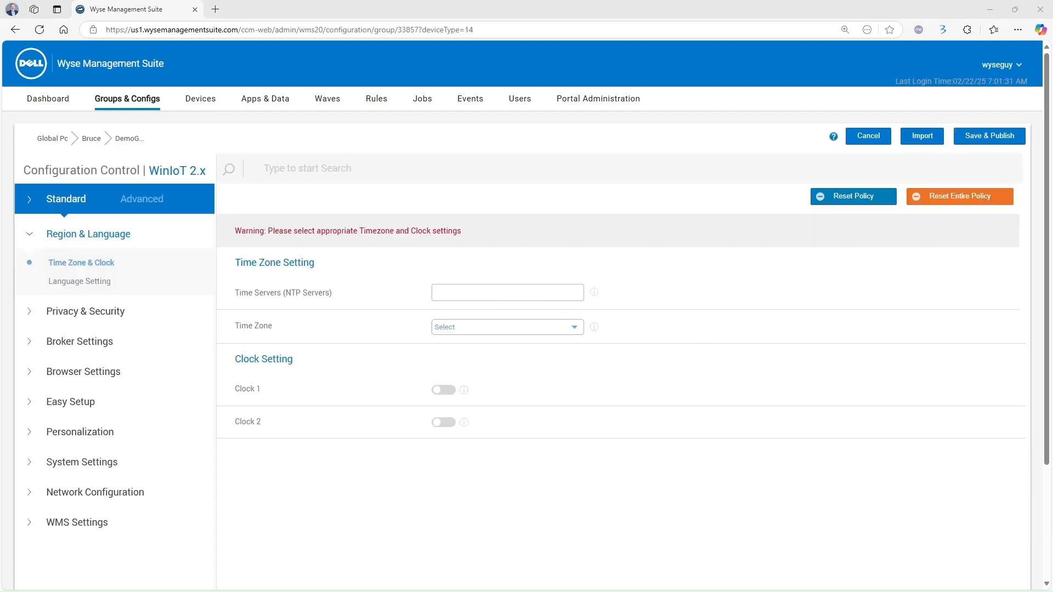
left_click(494, 293)
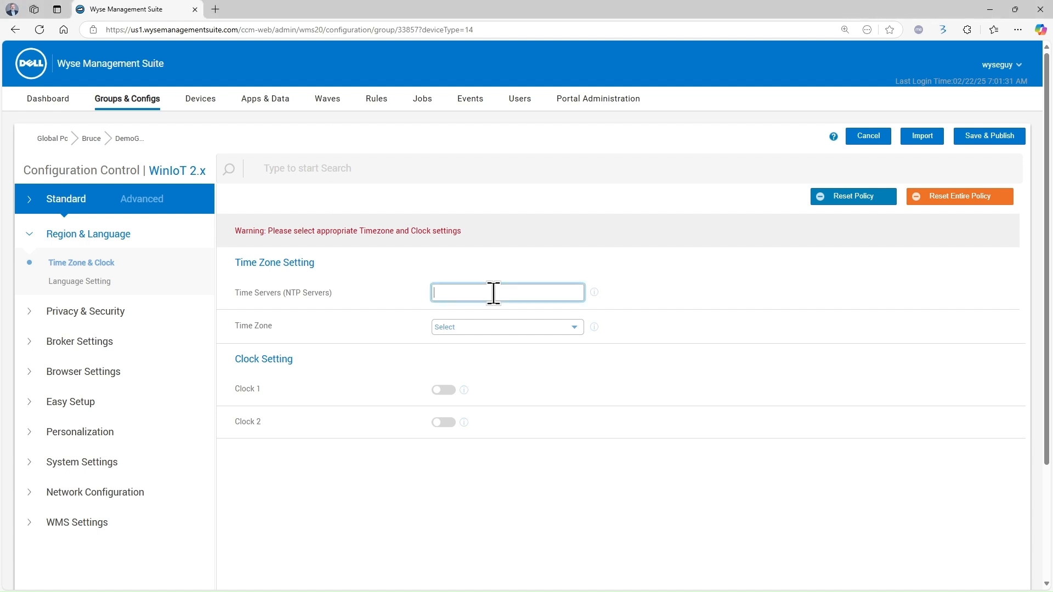
type("pool.ntp.org")
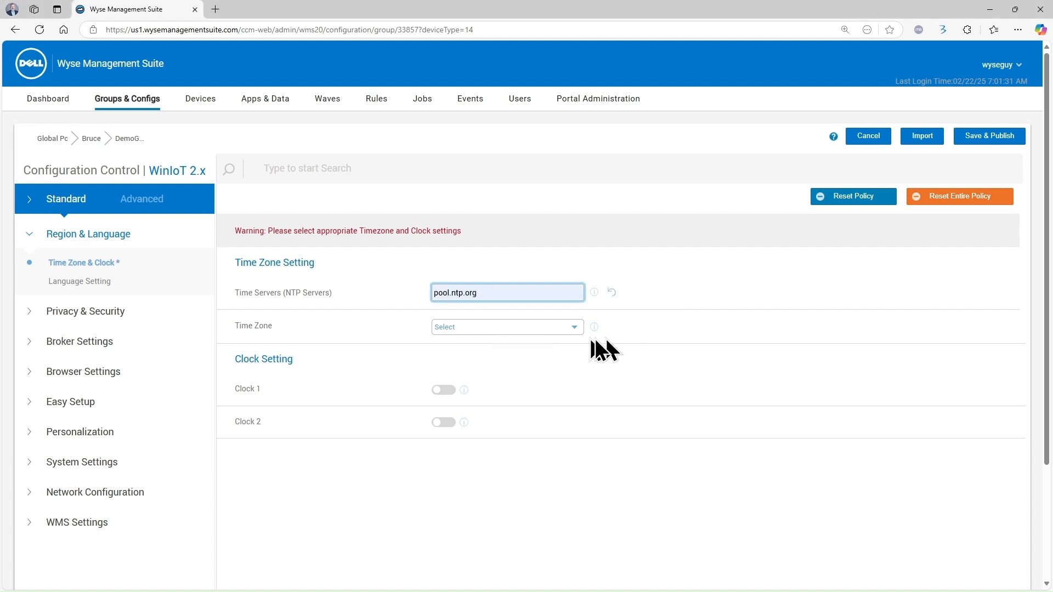
Scroll the Time Zone list down toward Eastern Time (US & Canada)
left_click(575, 329)
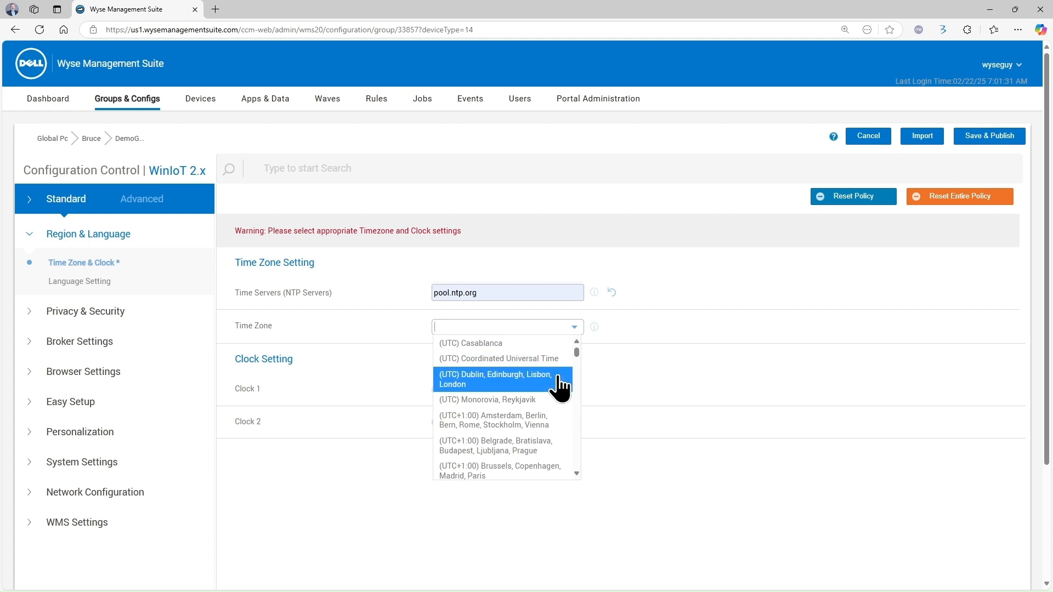
scroll(557, 378, "down", 3)
scroll(558, 379, "down", 3)
scroll(559, 388, "down", 5)
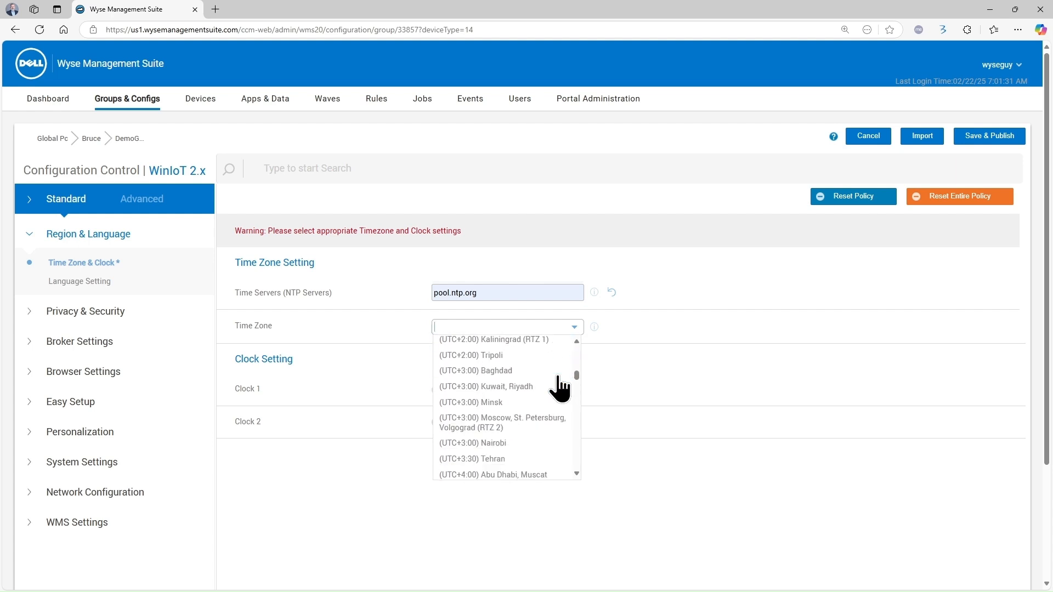
scroll(559, 388, "down", 10)
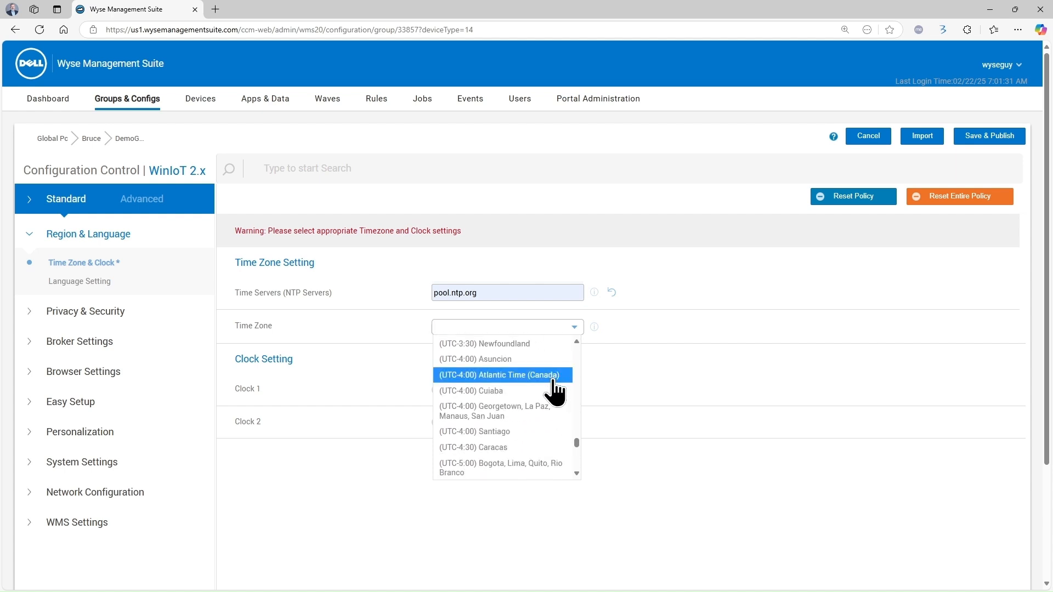
scroll(555, 392, "down", 1)
Choose Eastern Time (US & Canada) as the time zone and set a new local admin password
left_click(540, 441)
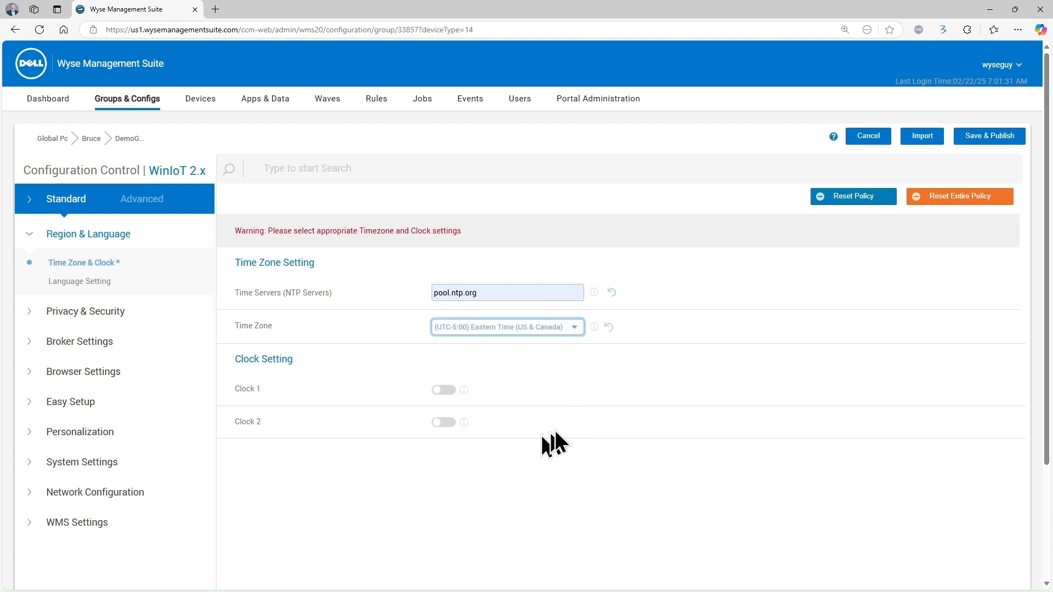
left_click(85, 311)
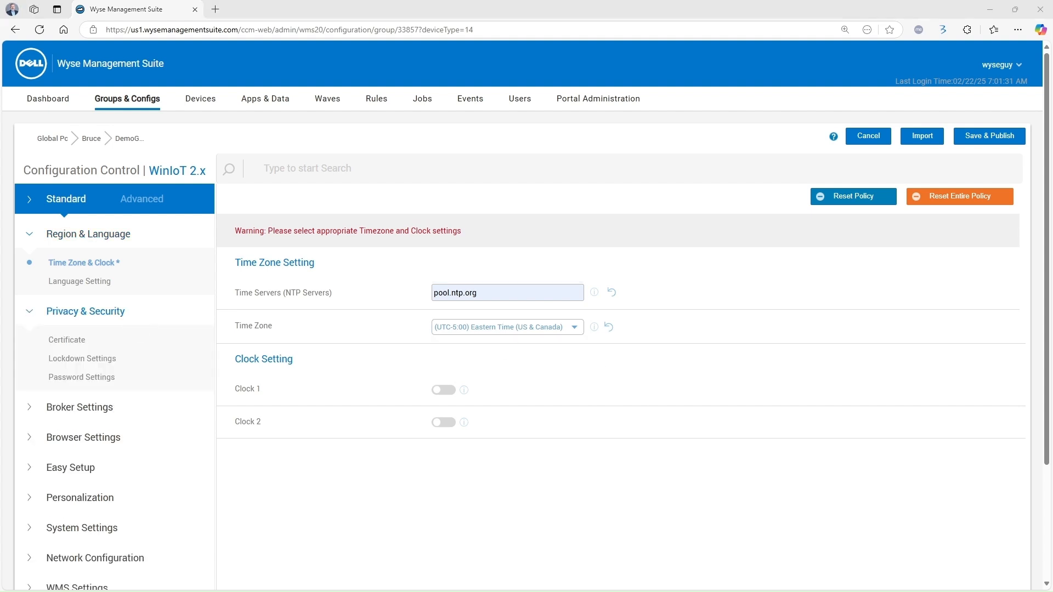
left_click(102, 378)
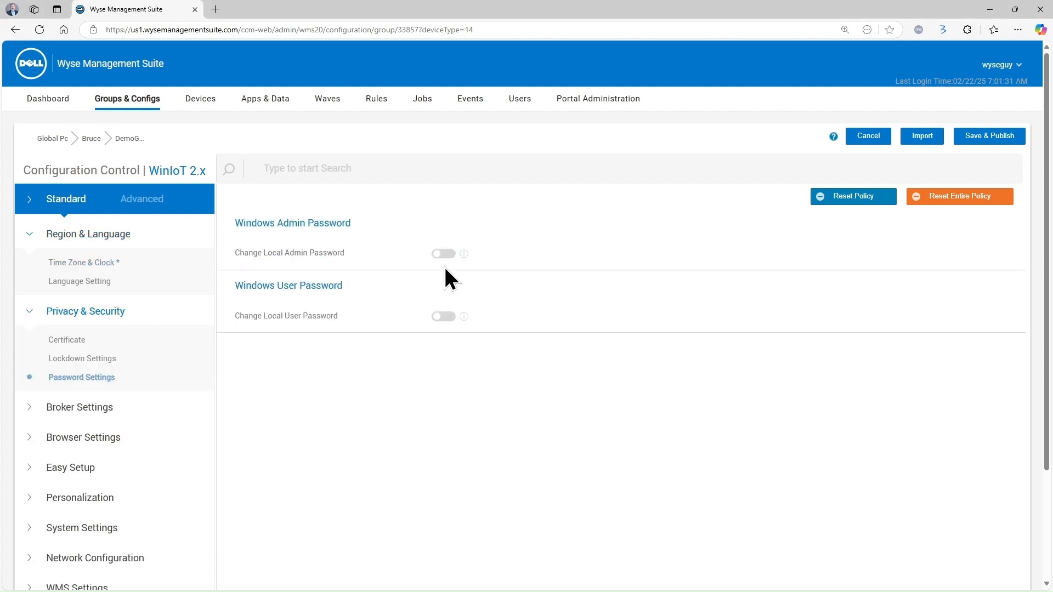
left_click(443, 254)
left_click(462, 284)
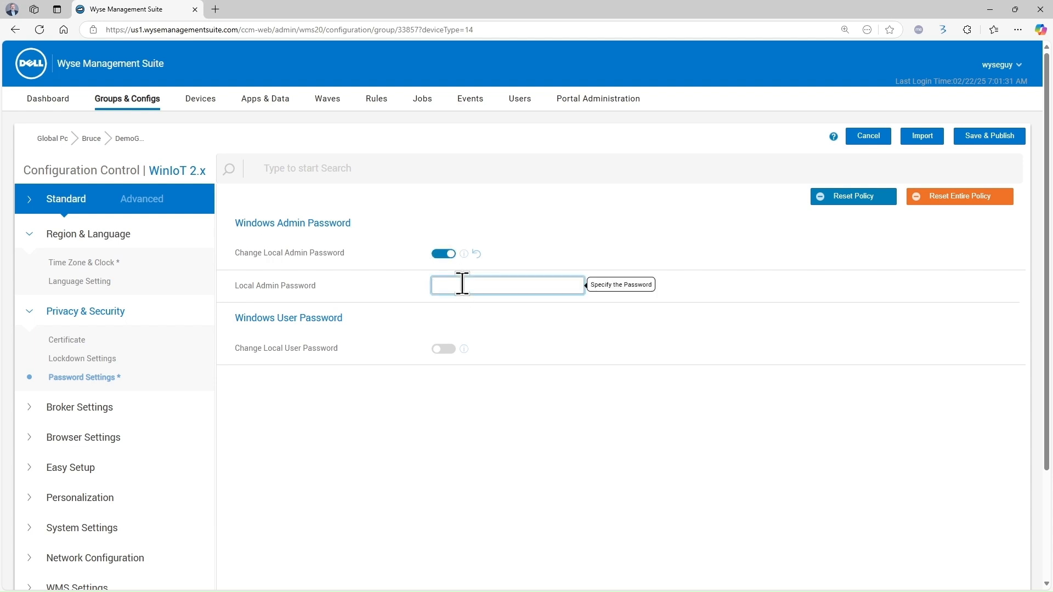
type("•")
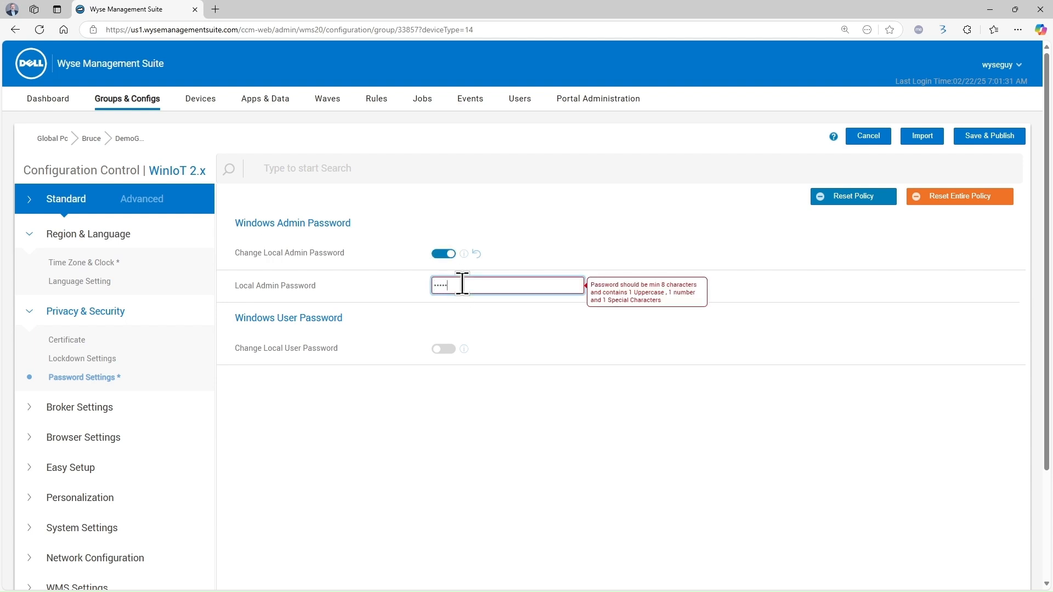
type("•••••••")
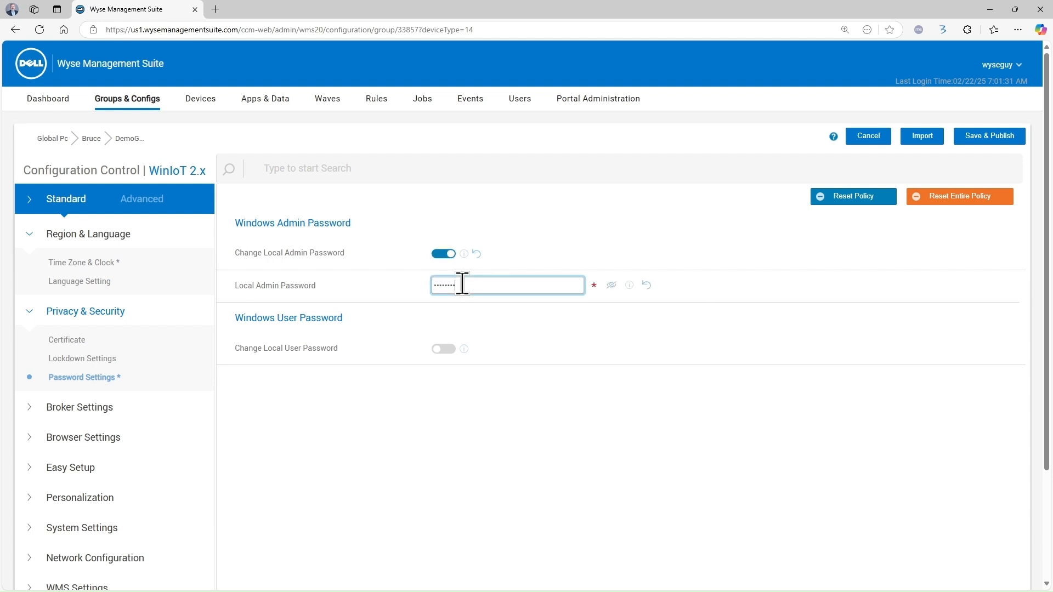
Enable changing the local user password and enter the new password
left_click(444, 350)
left_click(465, 380)
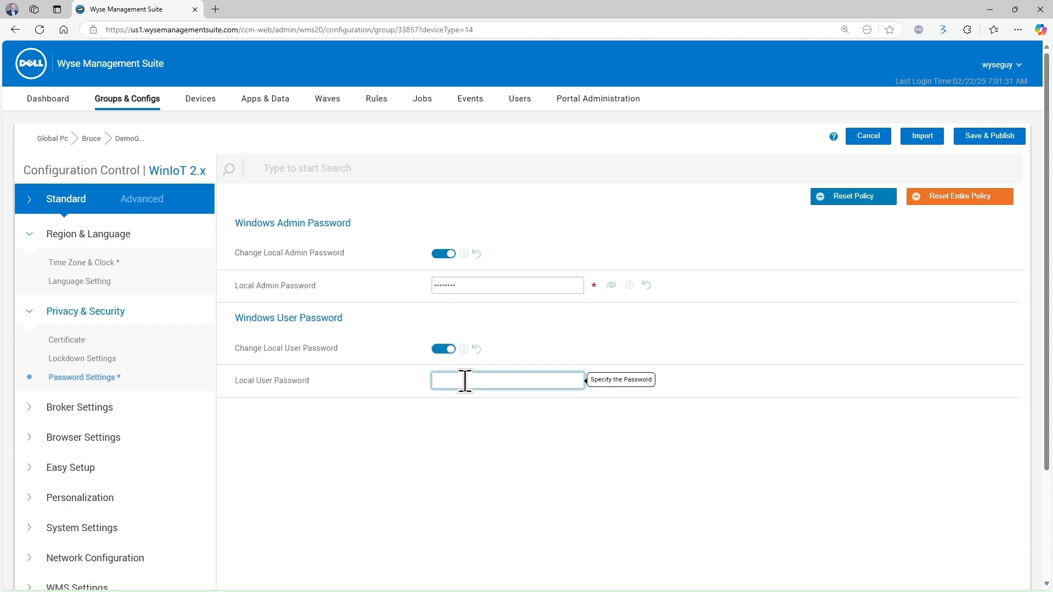
type("•••")
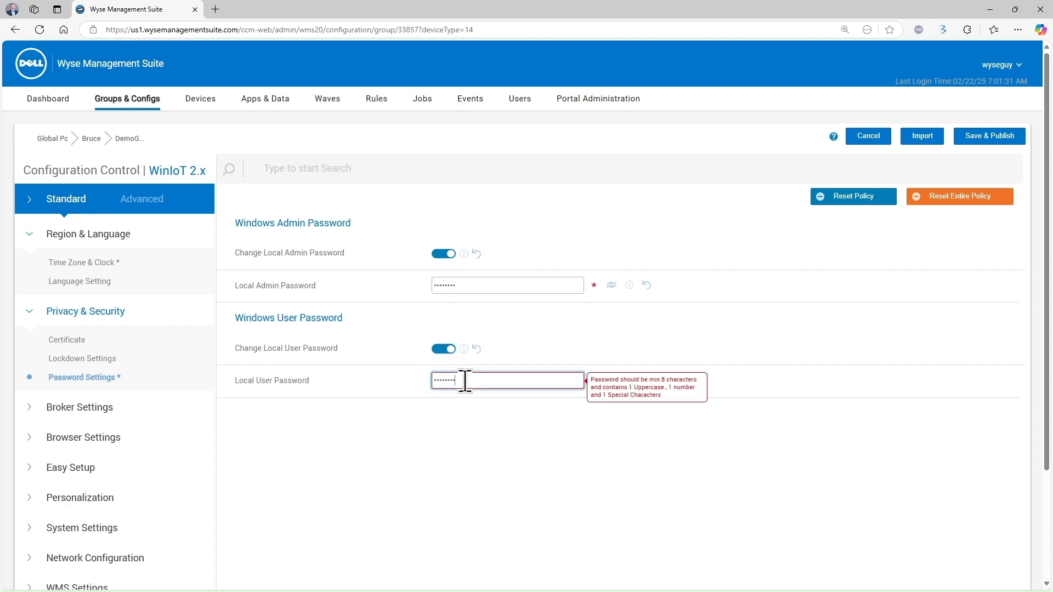
left_click(472, 429)
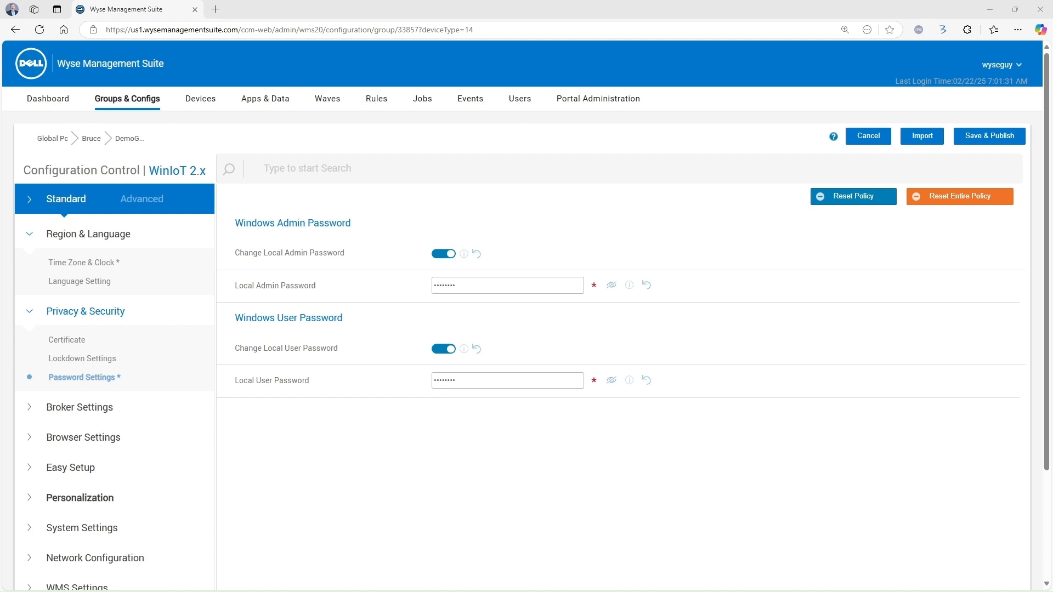
left_click(80, 498)
Enable the desktop wallpaper DellWallpaper1600x1200.jpg with the Stretch layout
left_click(87, 526)
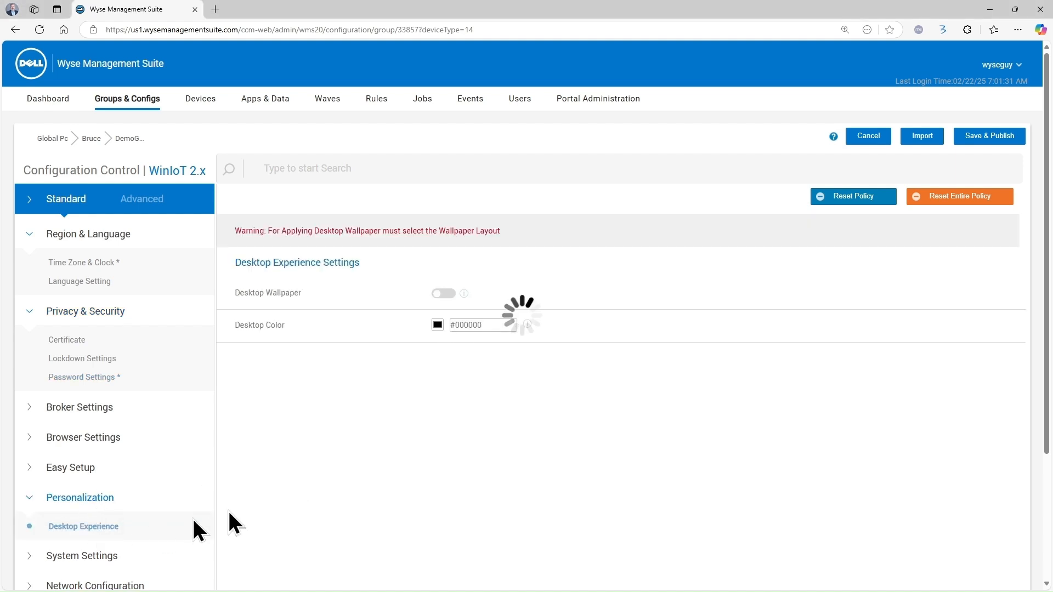
left_click(444, 294)
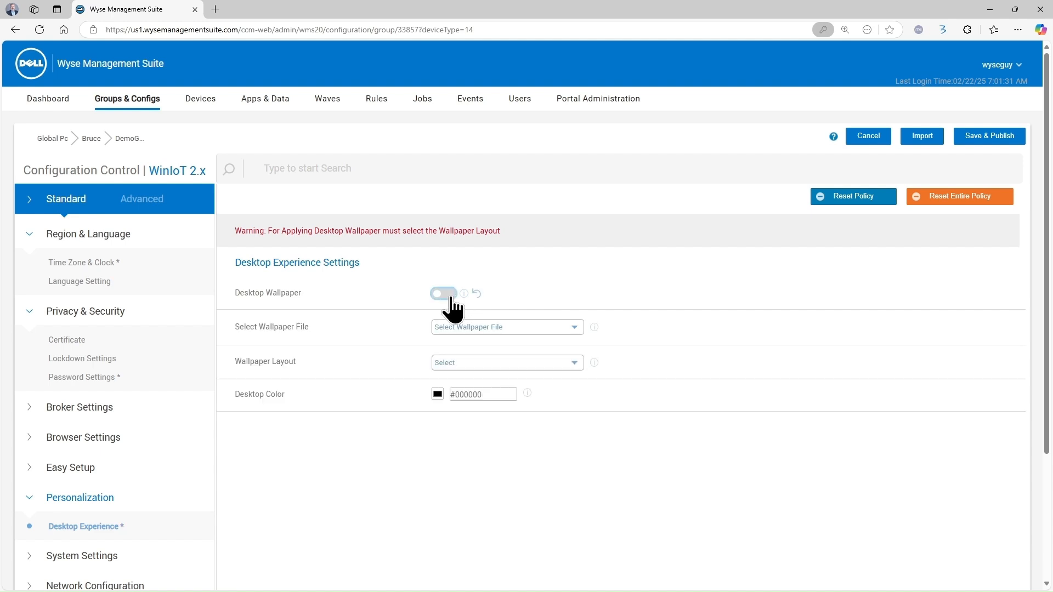
left_click(576, 329)
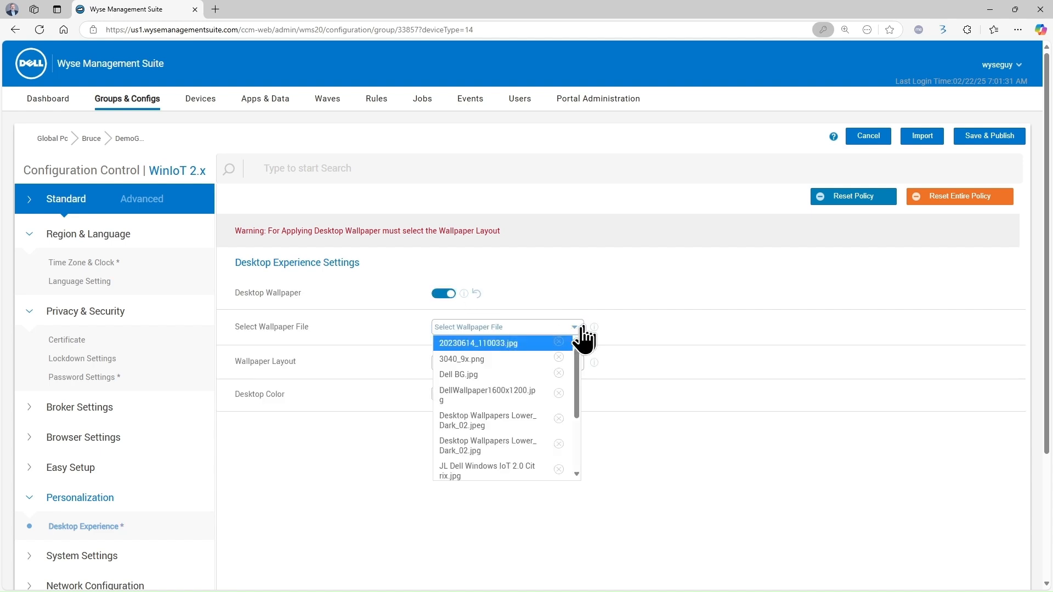
left_click(519, 395)
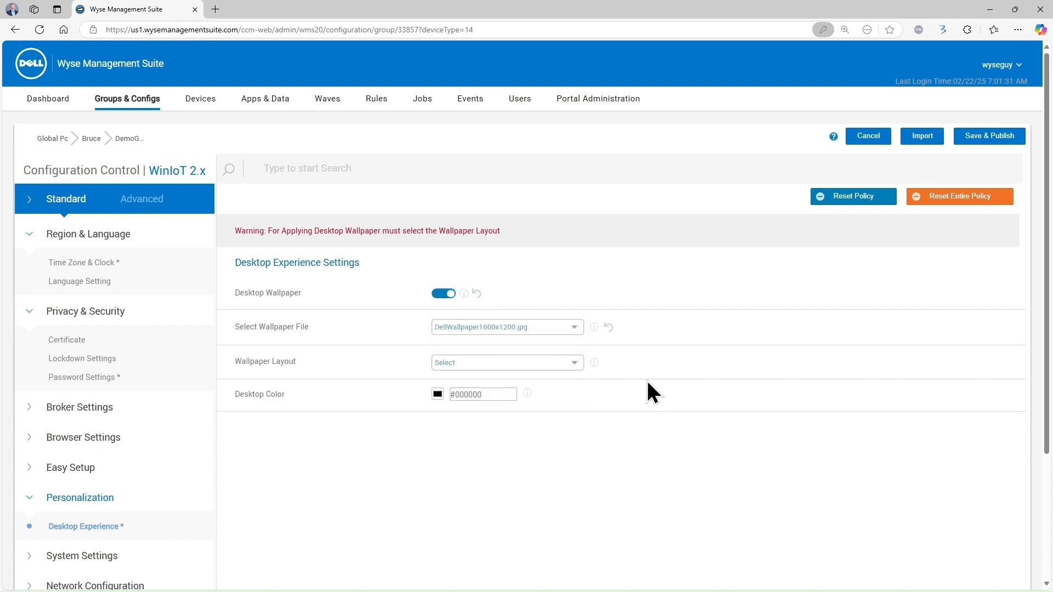
left_click(575, 366)
left_click(480, 407)
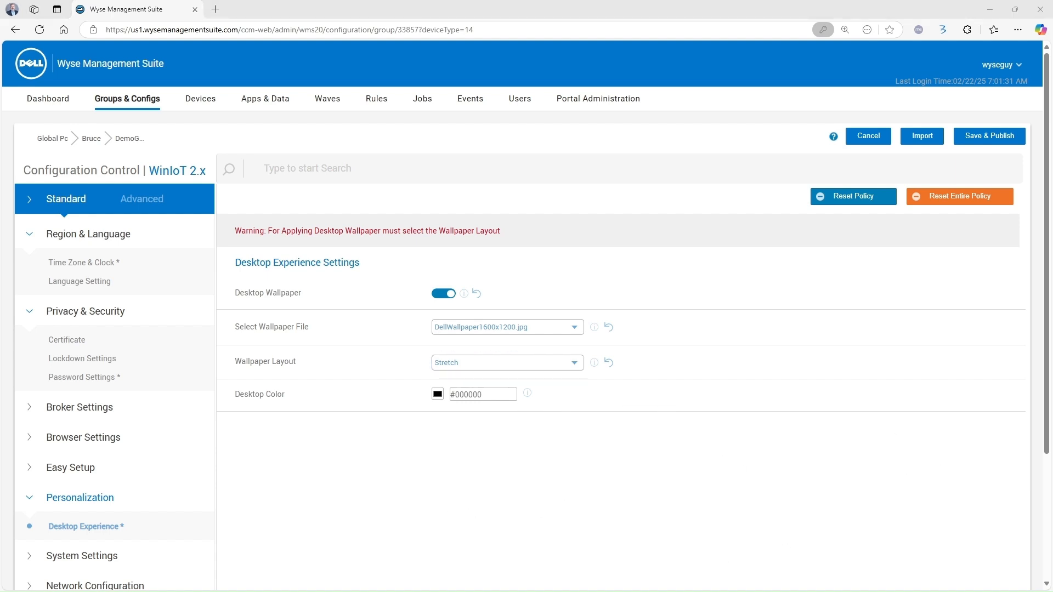
Bring up the System Settings > Power Settings page
scroll(526, 315, "down", 2)
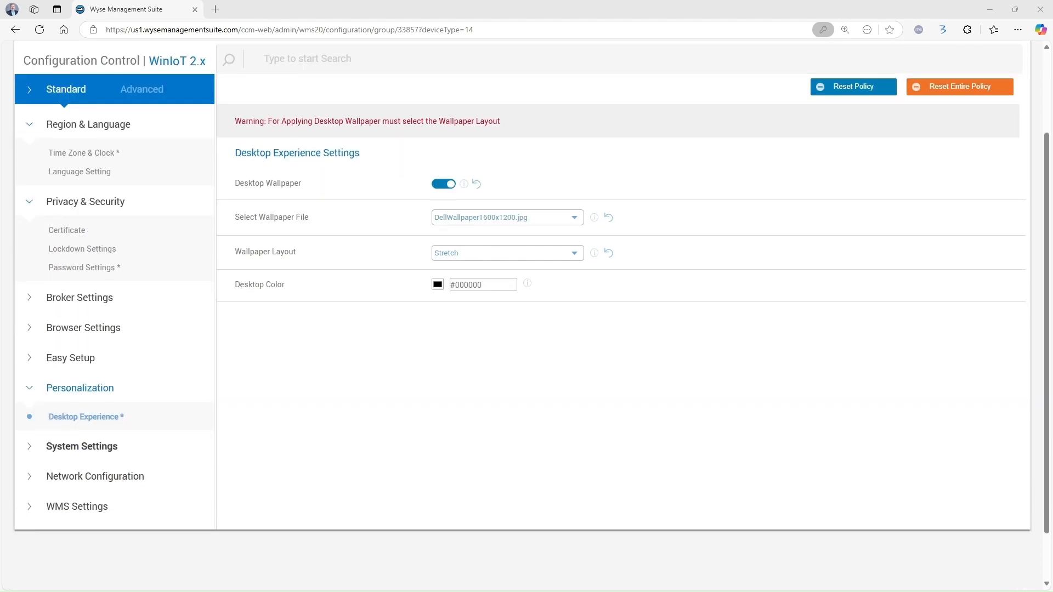
left_click(33, 449)
left_click(87, 476)
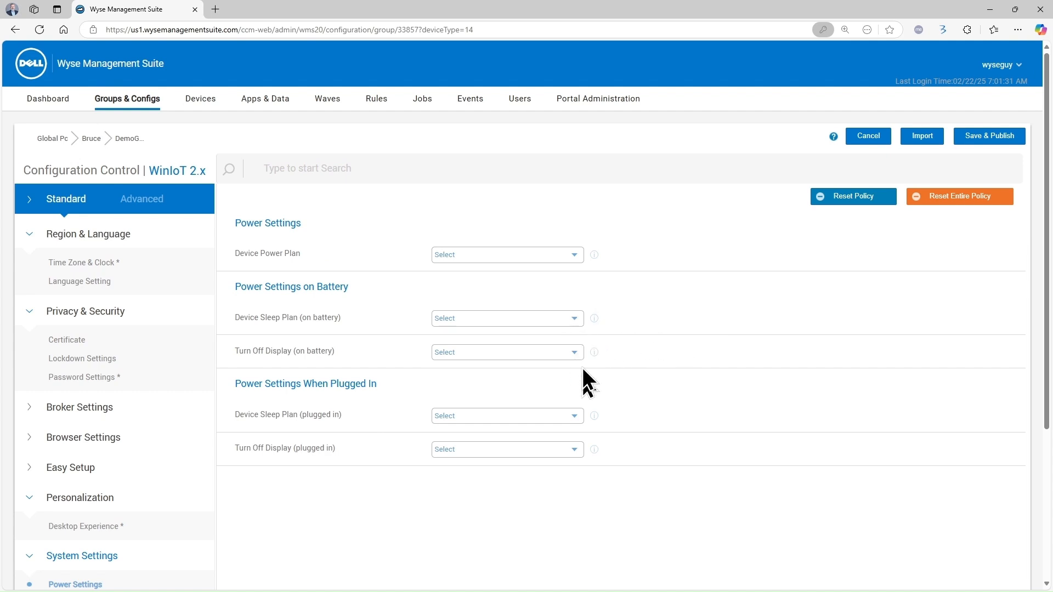
Set plugged-in sleep and display turn-off to Never, then Save & Publish
left_click(570, 418)
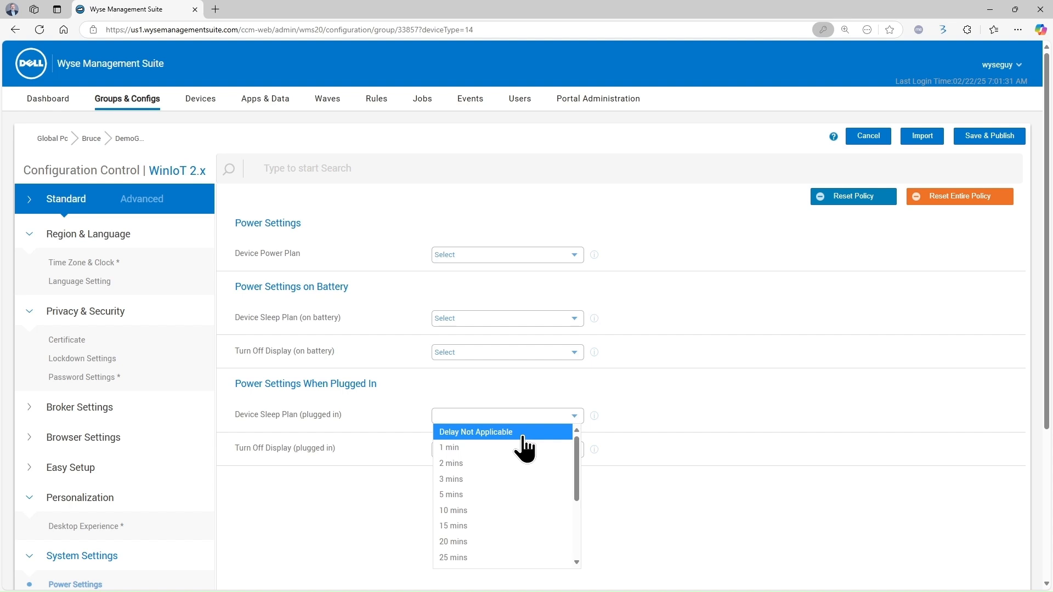
left_click_drag(576, 452, 580, 533)
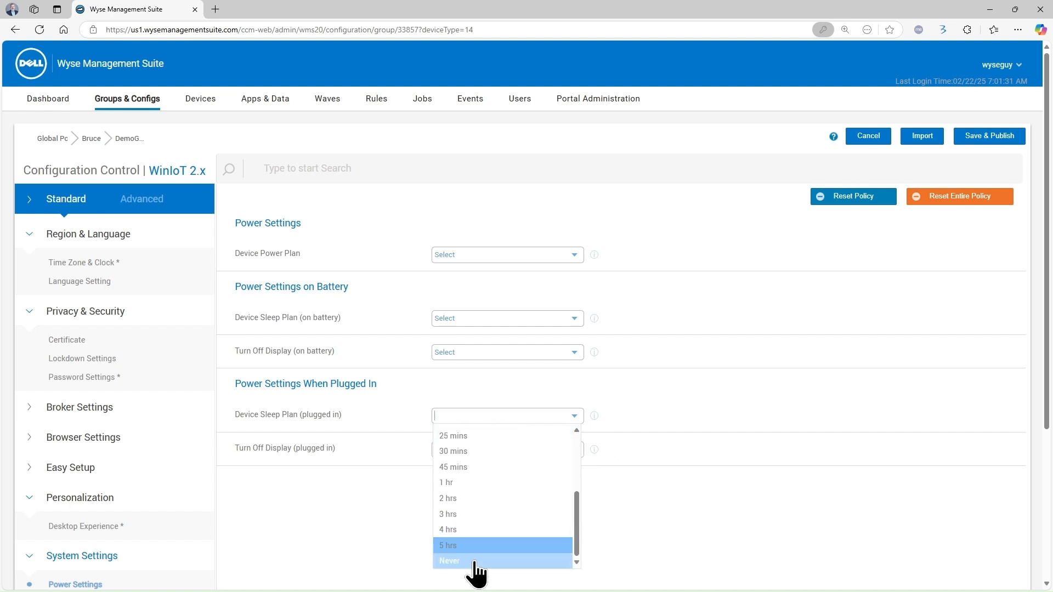
left_click(456, 561)
left_click(574, 451)
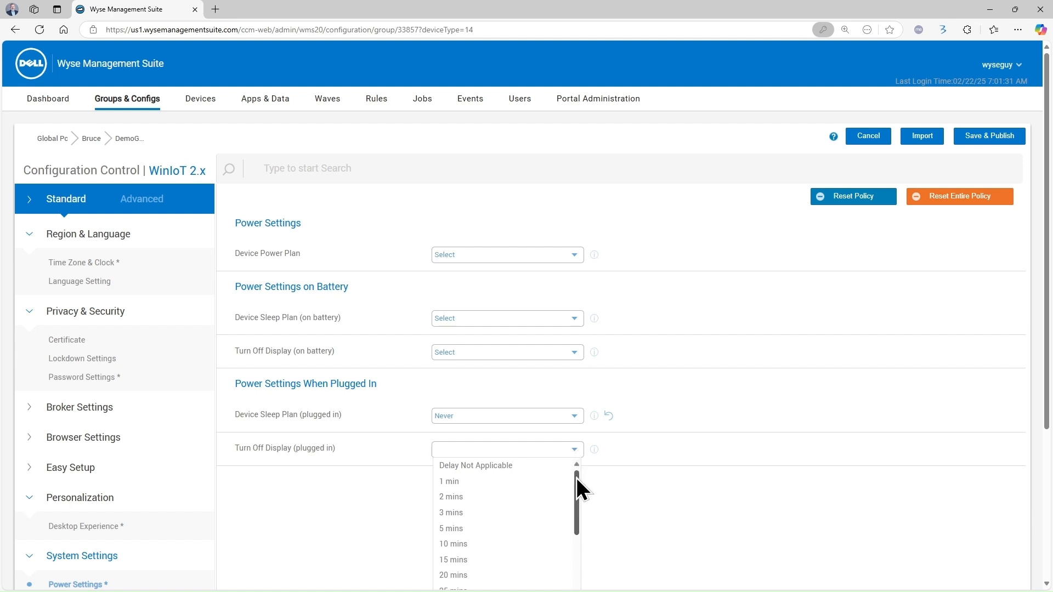
mouse_move(576, 479)
left_mouse_down()
mouse_move(576, 536)
mouse_move(559, 571)
mouse_move(577, 489)
left_mouse_up()
scroll(614, 486, "down", 2)
left_click_drag(578, 411, 580, 472)
left_click(514, 485)
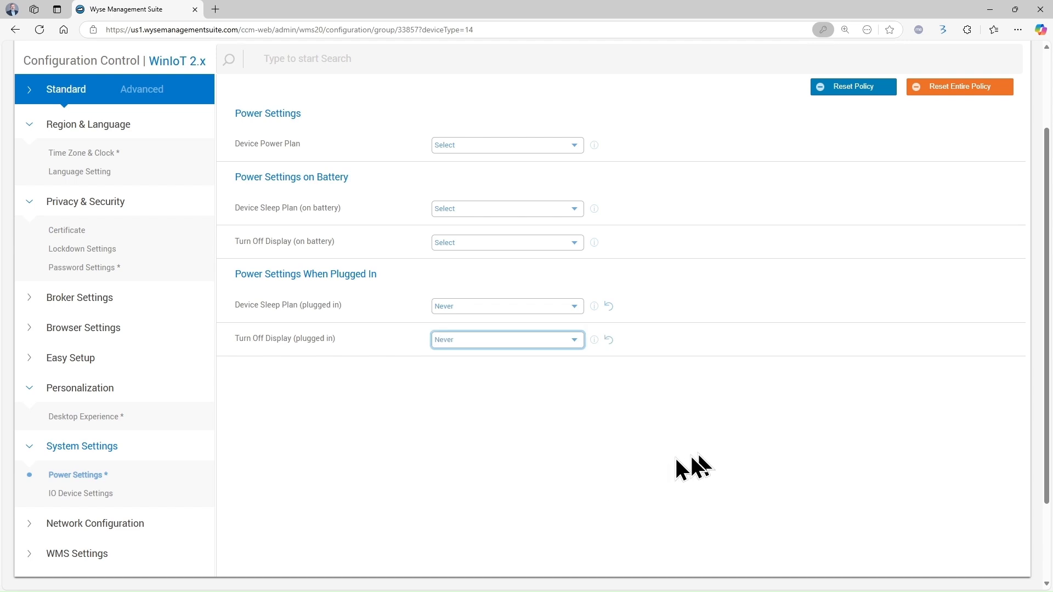
scroll(713, 427, "up", 2)
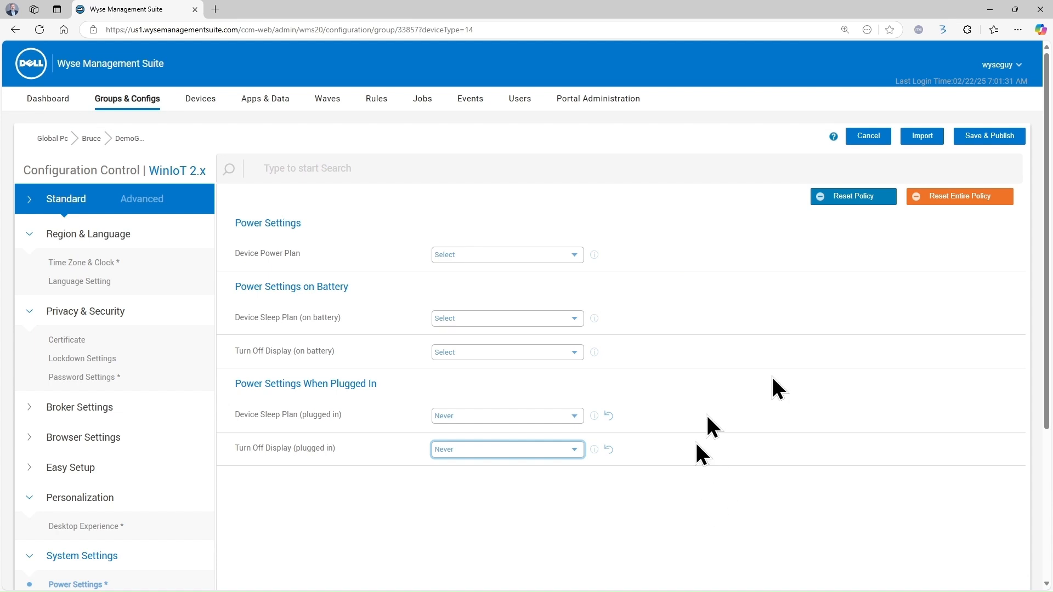
left_click(982, 137)
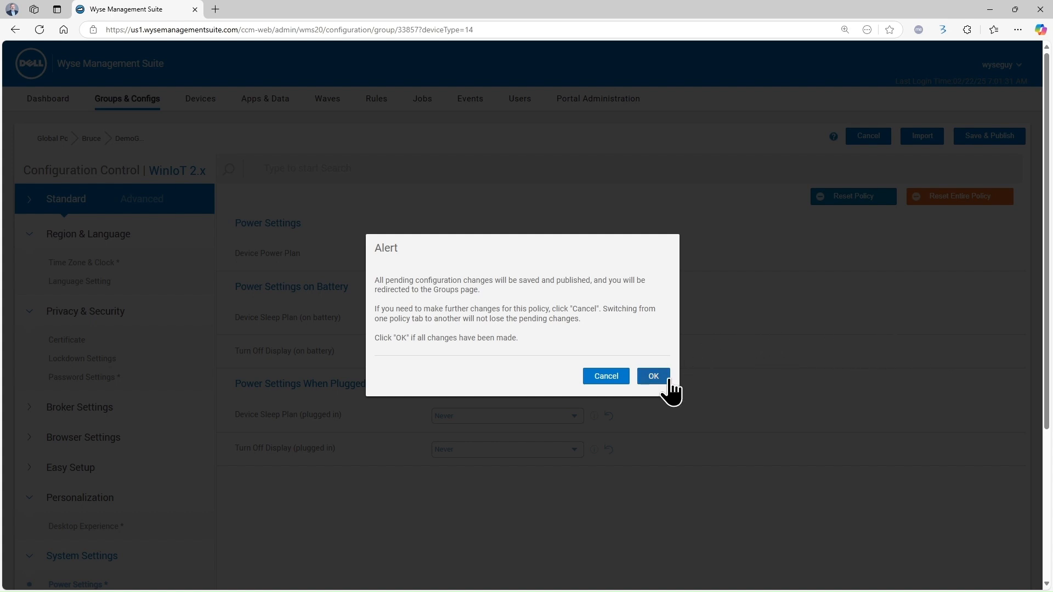
Confirm the publish alert and expand DemoGroup's Region & Language settings on the Groups page
left_click(653, 376)
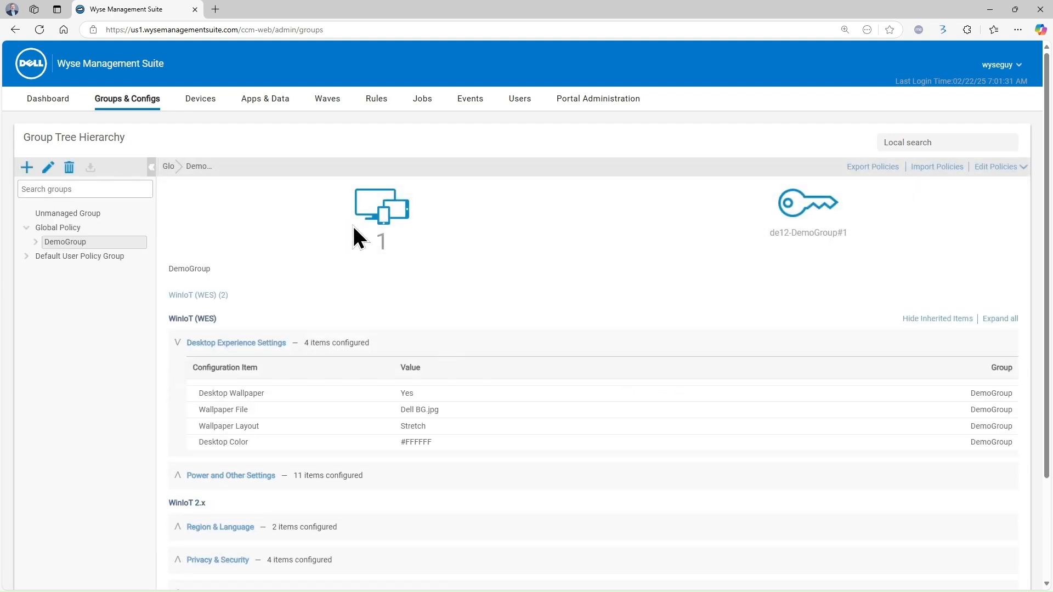
left_click(177, 344)
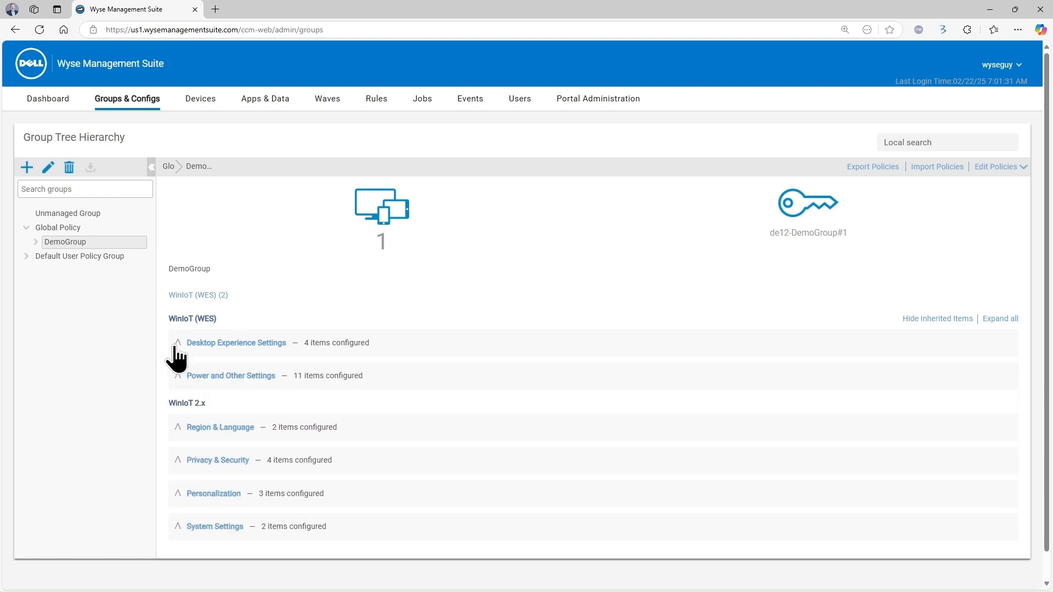
left_click(177, 427)
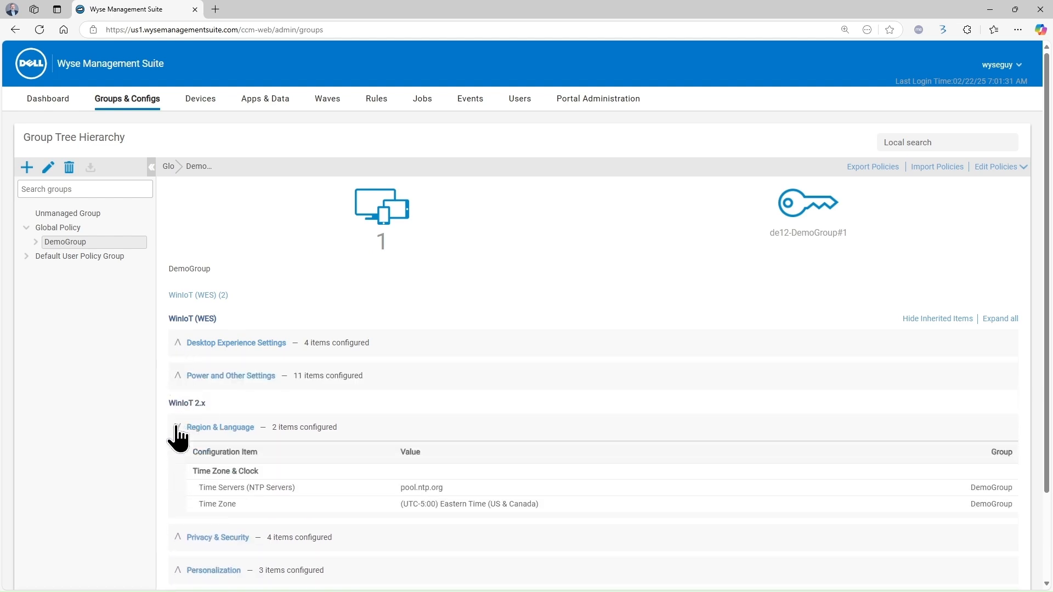
Review the Privacy & Security, Personalization and System Settings values, then reopen the WinIoT 2.x policy
scroll(176, 434, "down", 1)
left_click(177, 482)
scroll(181, 477, "down", 2)
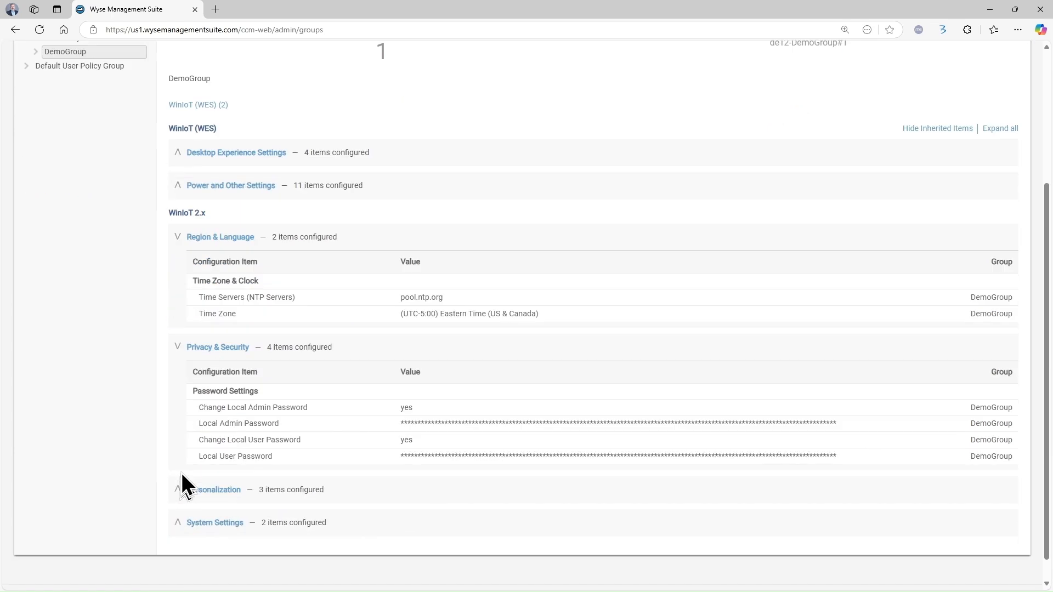
left_click(181, 467)
scroll(181, 476, "down", 2)
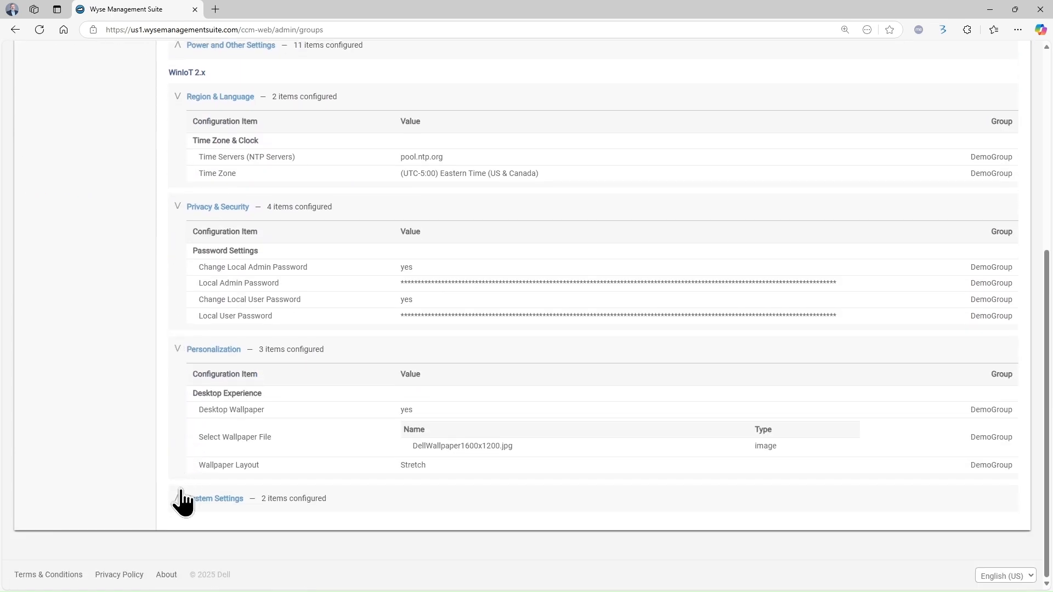
left_click(180, 497)
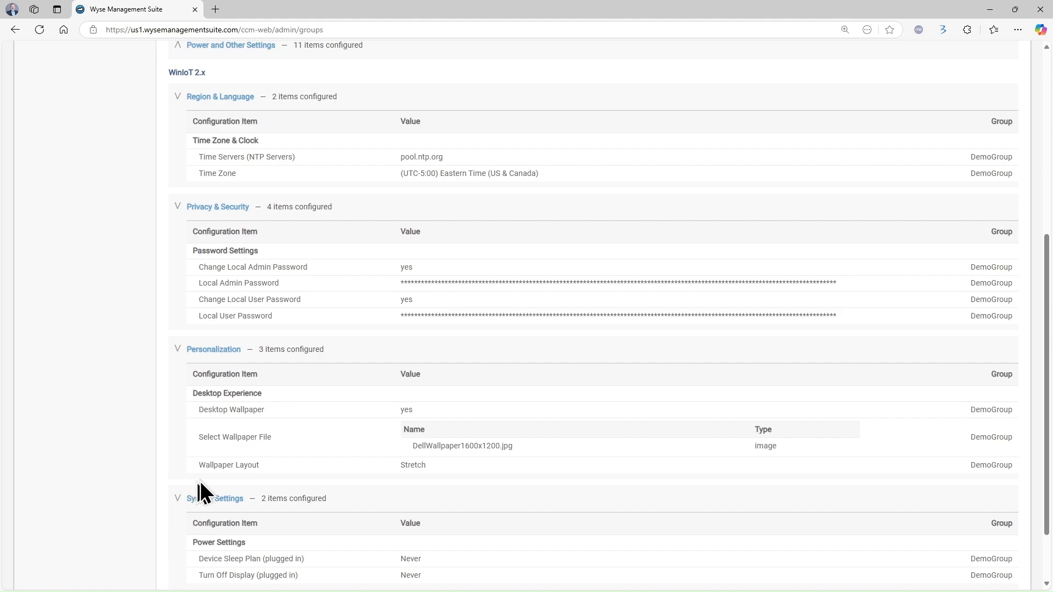
scroll(203, 482, "up", 4)
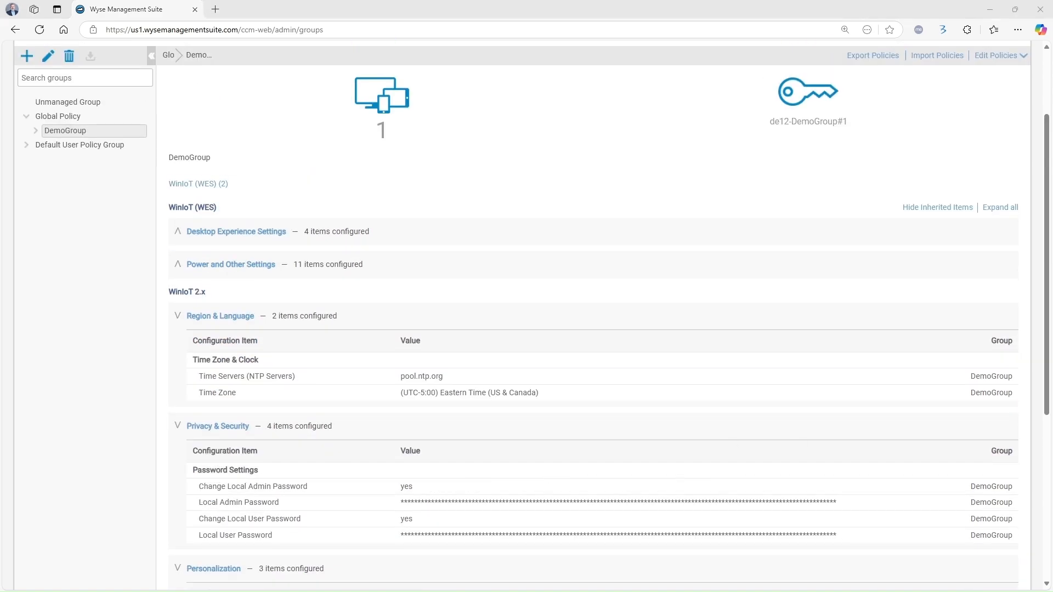
scroll(527, 329, "up", 2)
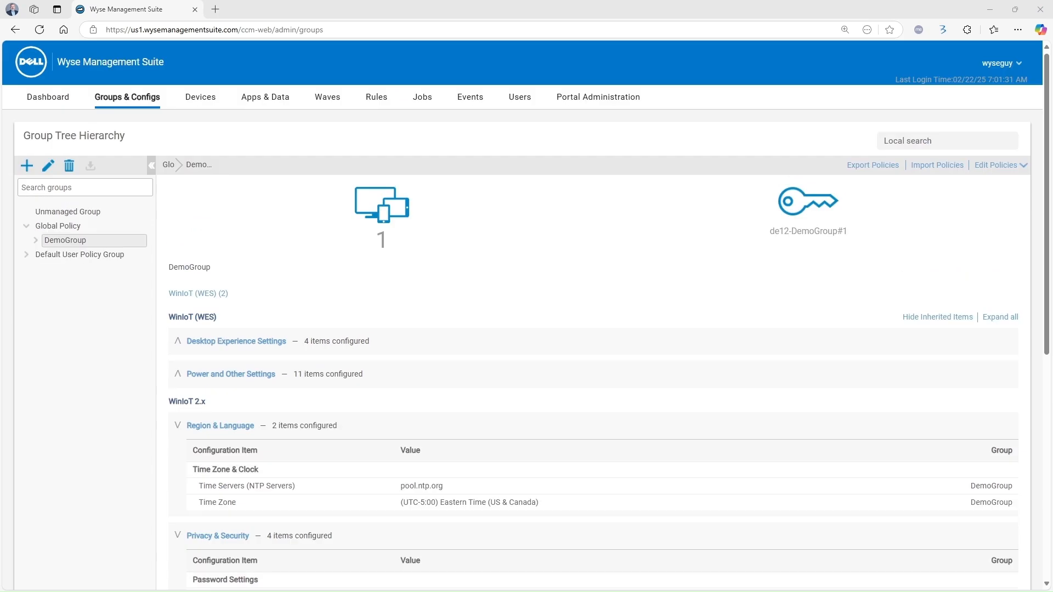
left_click(252, 423)
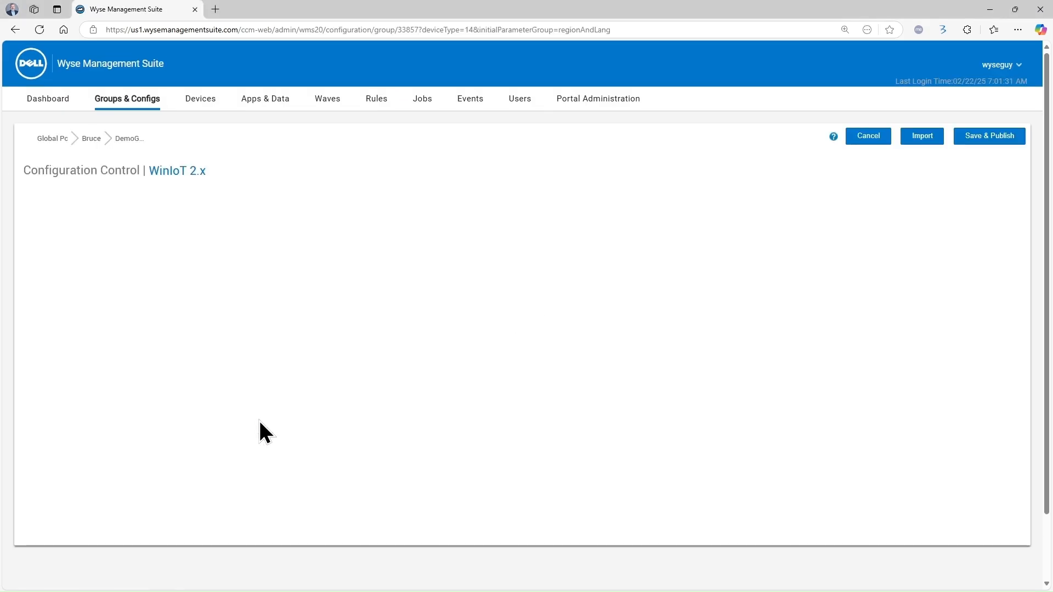
Turn on VNC under WMS Settings > Remote Shadow - VNC and require a password, leaving the user prompt off
left_click(143, 200)
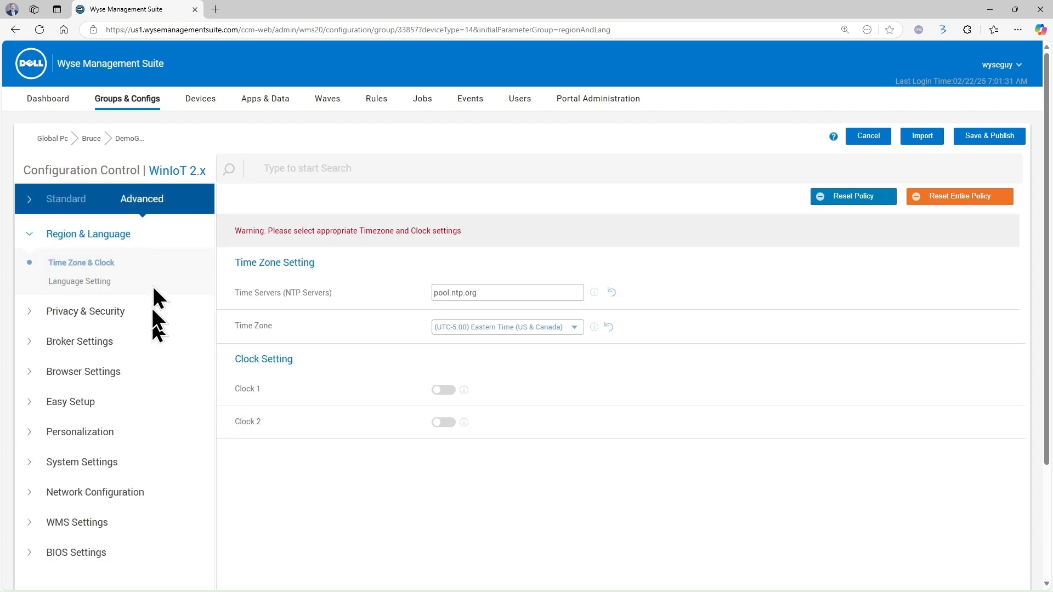
scroll(153, 318, "down", 3)
left_click(21, 379)
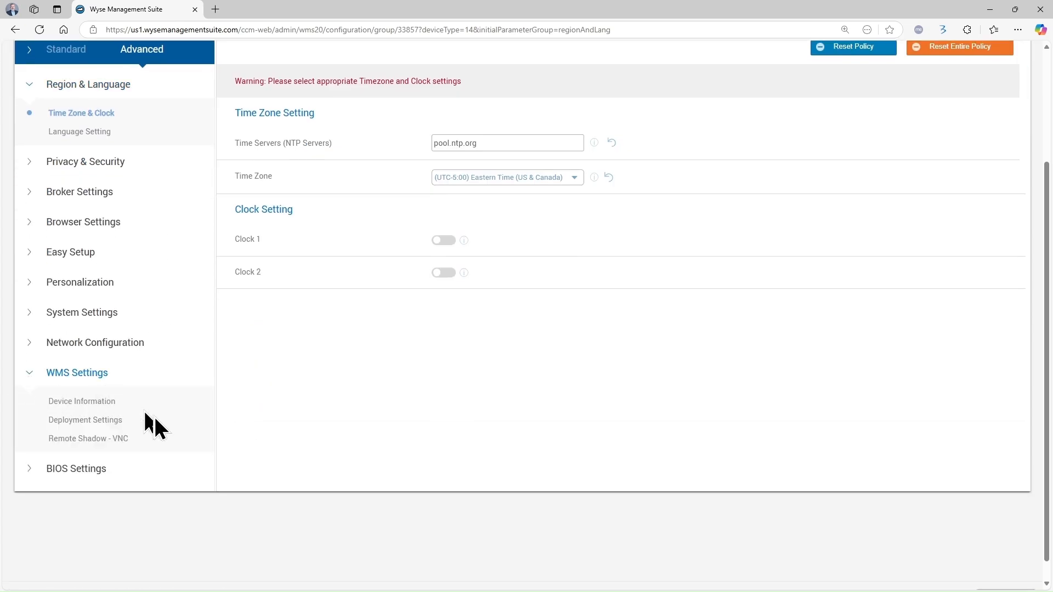
left_click(81, 438)
left_click(442, 254)
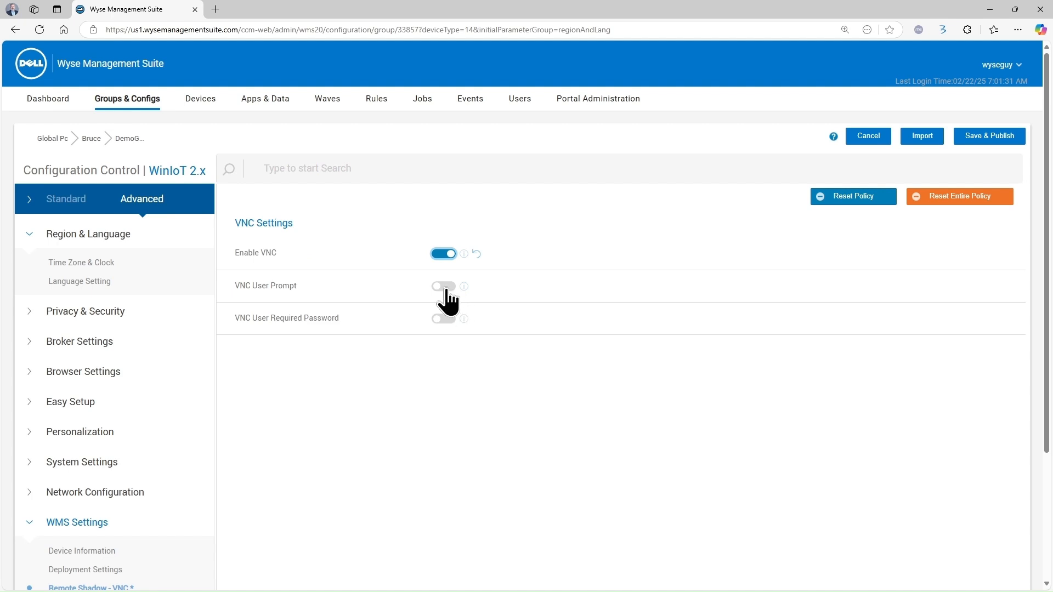
left_click(443, 287)
left_click(442, 288)
left_click(453, 320)
Enter the VNC primary and view-only passwords
left_click(456, 351)
type("•••••••••")
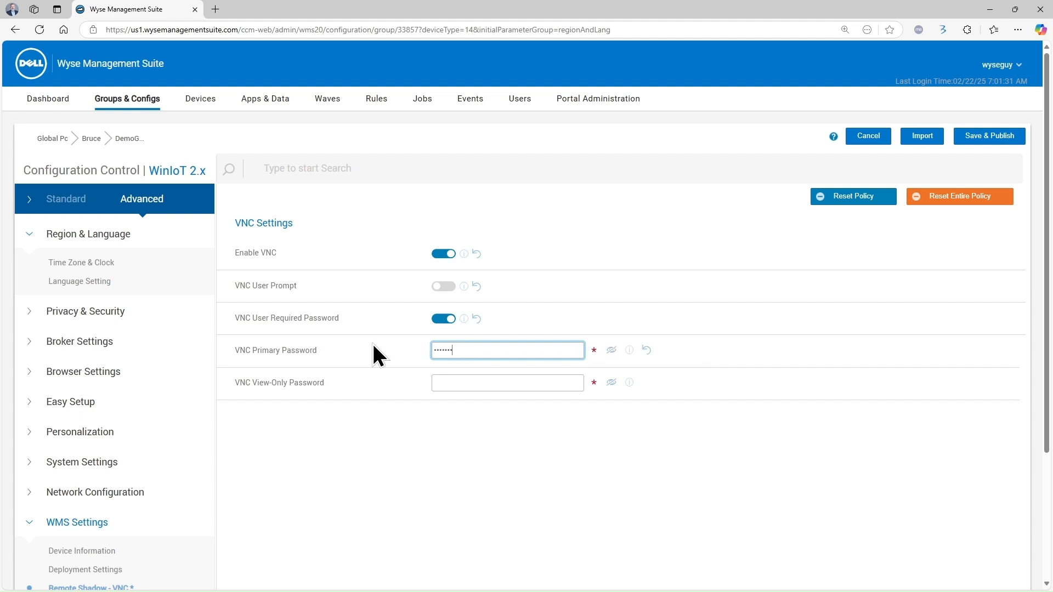
key("BackSpace")
key("Tab")
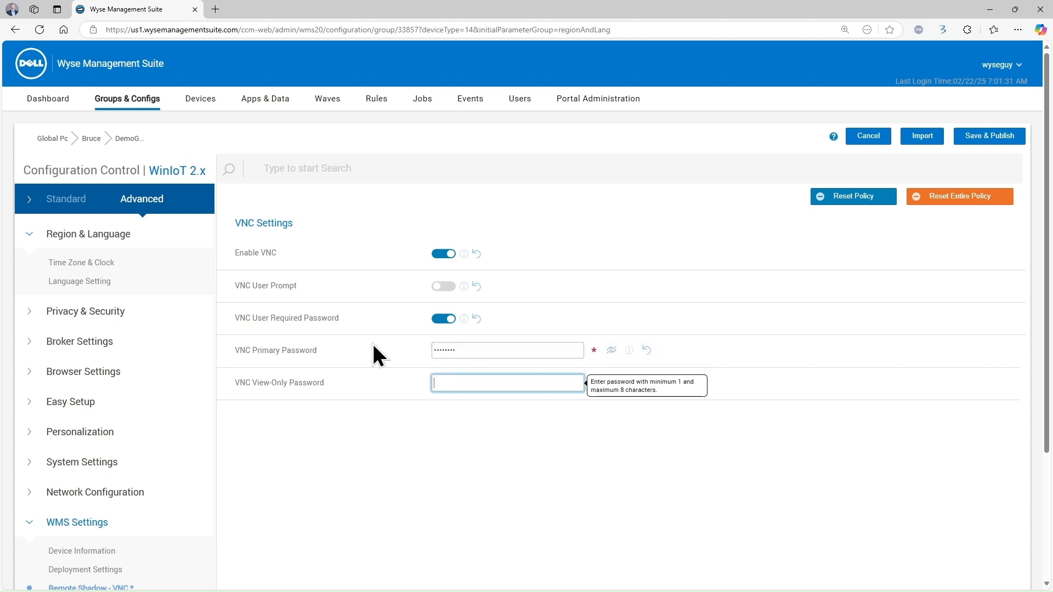
type("•••••")
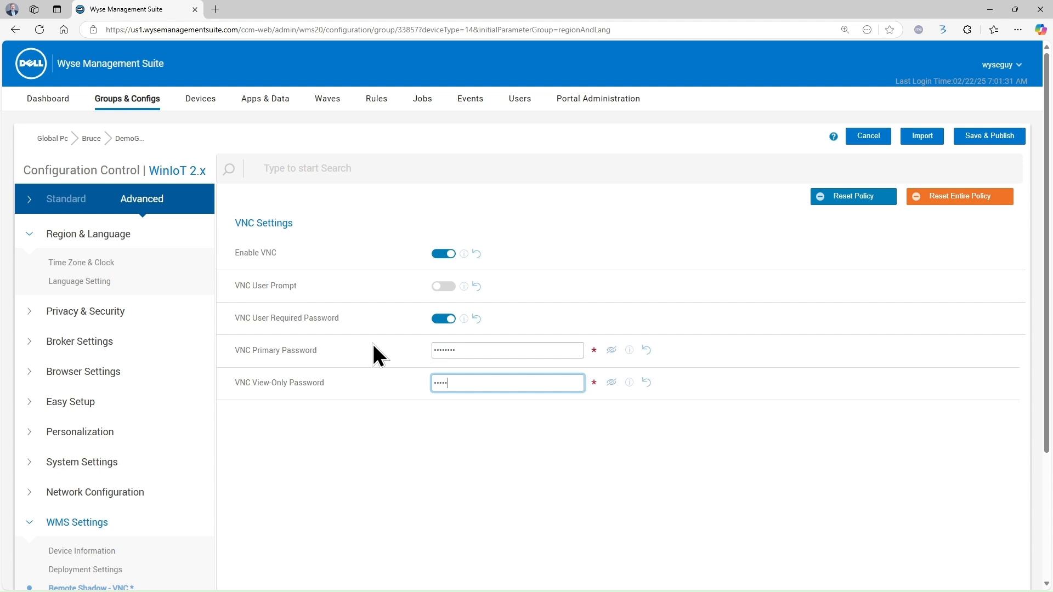
type("•••")
key("BackSpace")
left_click(497, 472)
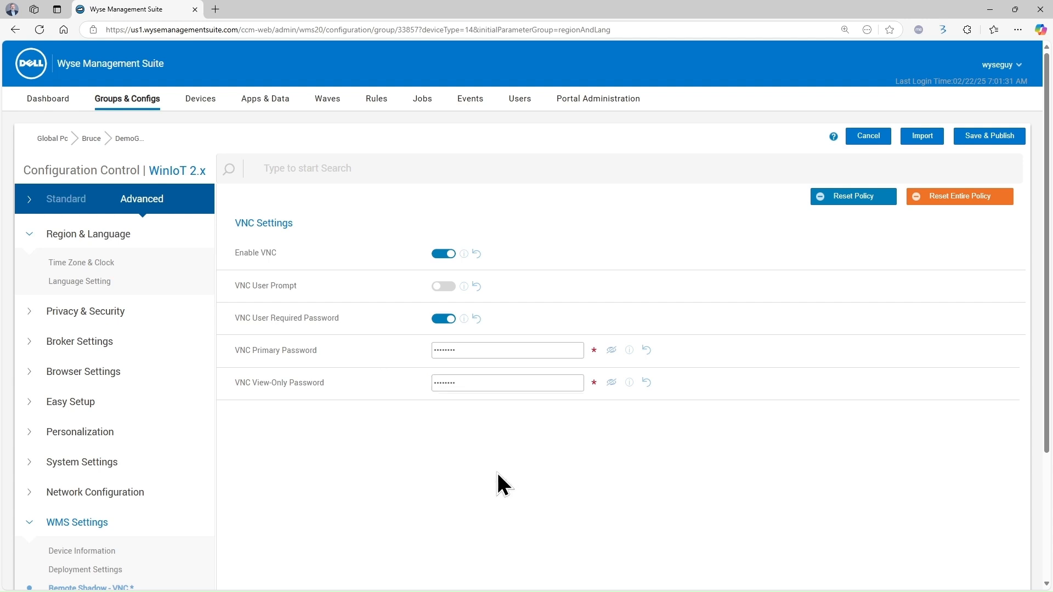
Save & Publish the VNC settings and confirm the alert
left_click(966, 136)
left_click(658, 377)
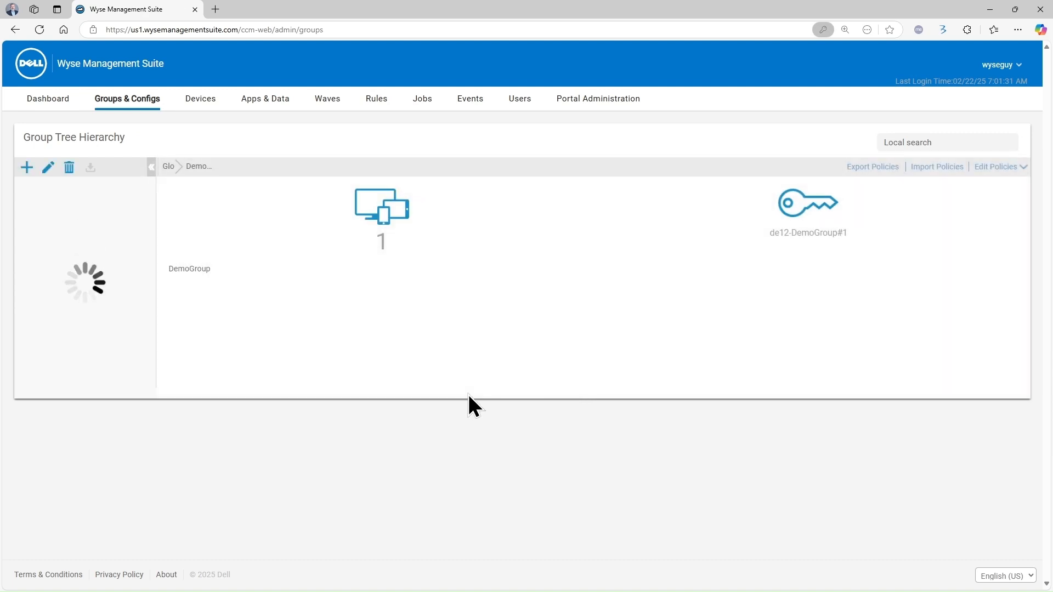
scroll(350, 444, "down", 3)
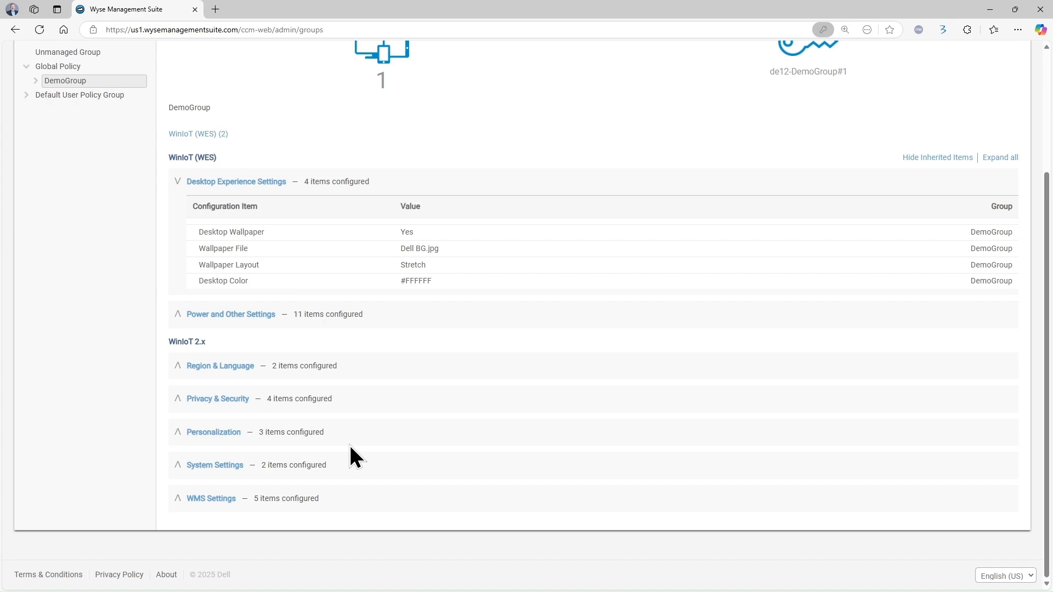
scroll(349, 443, "up", 3)
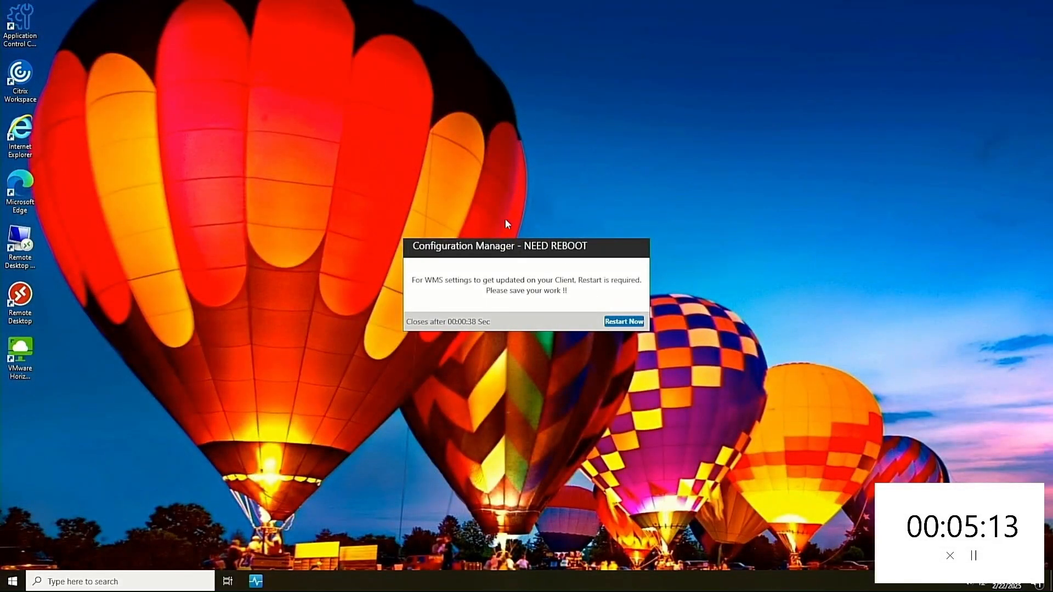
Restart the thin client from the NEED REBOOT dialog so the WMS settings apply
left_click(612, 321)
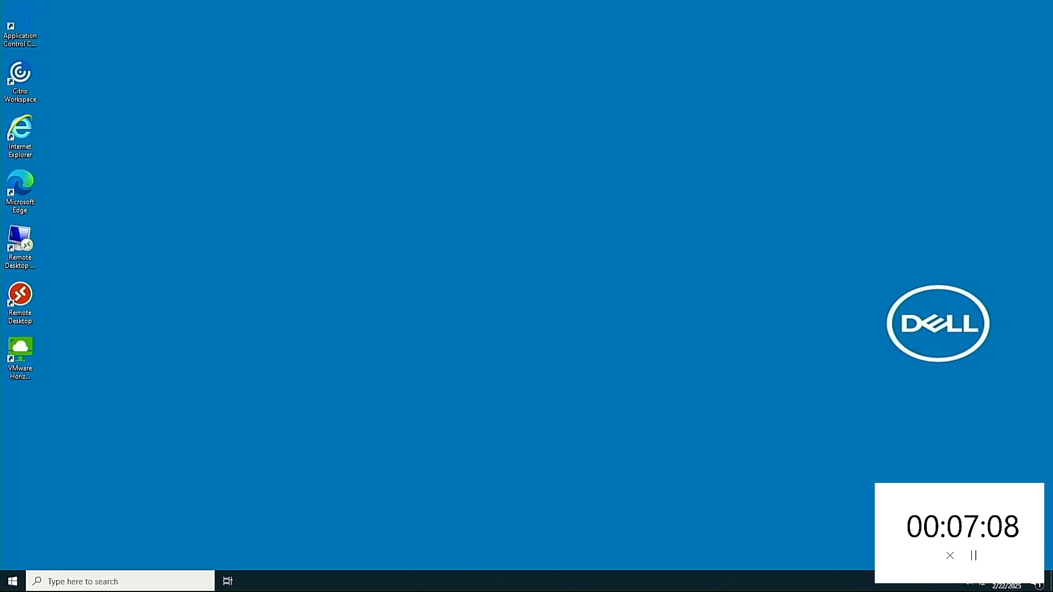
left_click(611, 320)
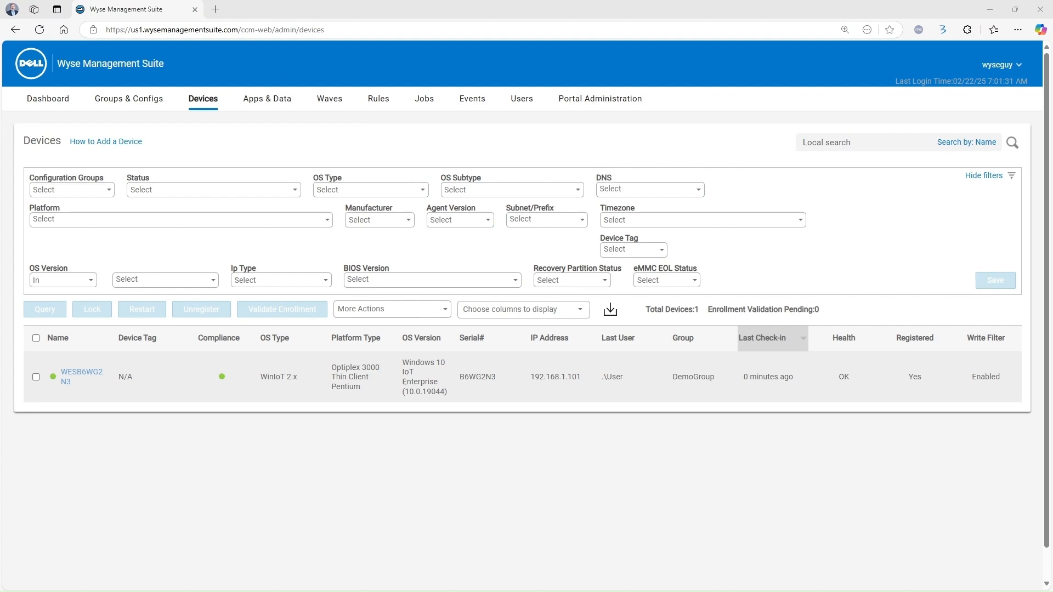
Open the DemoGroup thin client's Device Details page from the Devices list
left_click(81, 375)
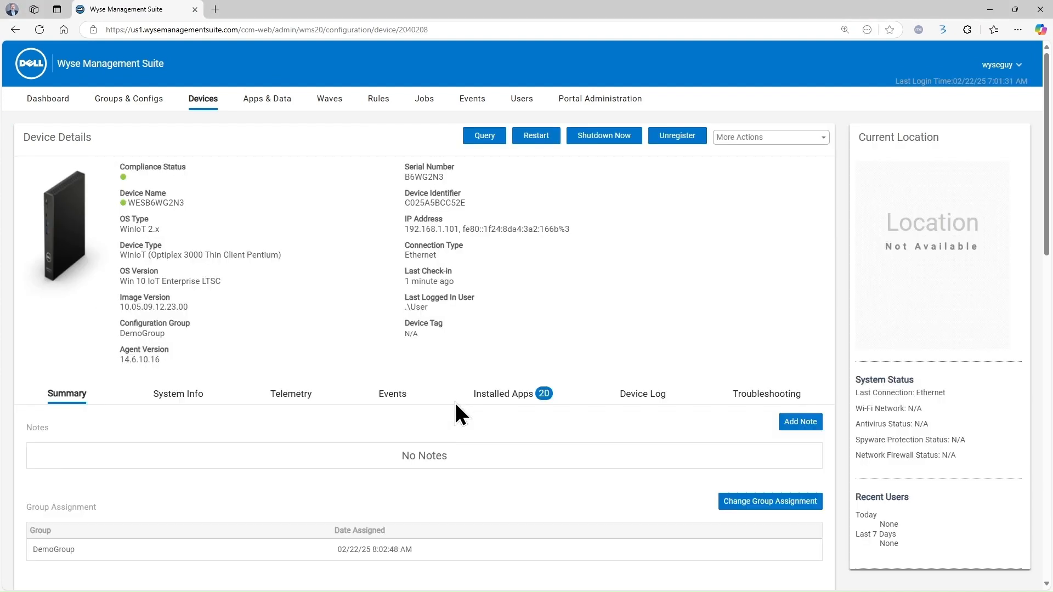
Check the device's configuration summary for the VNC settings, then view the Jobs list
scroll(455, 404, "down", 10)
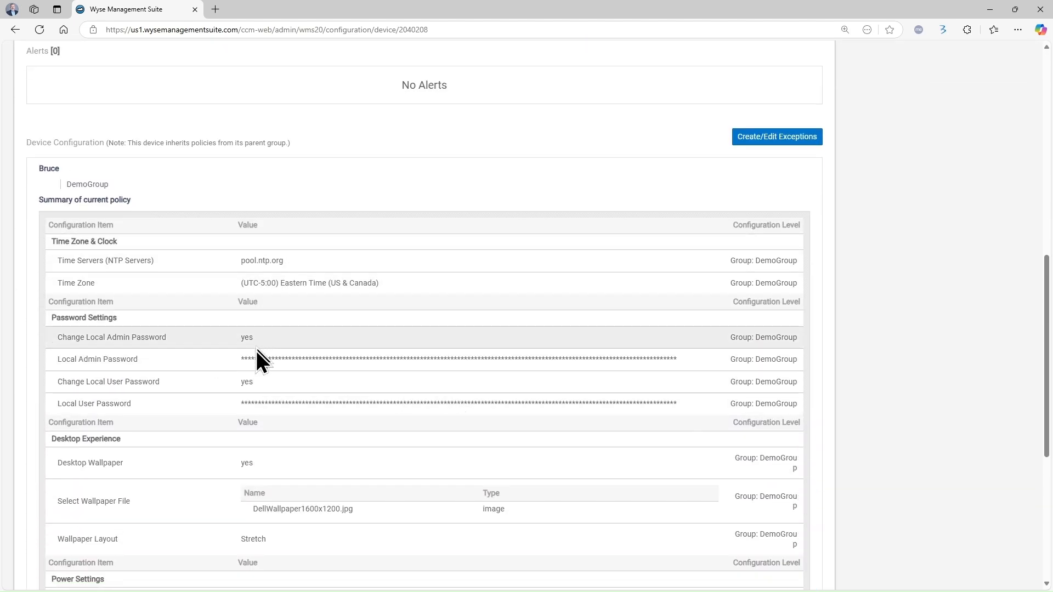
scroll(257, 360, "down", 6)
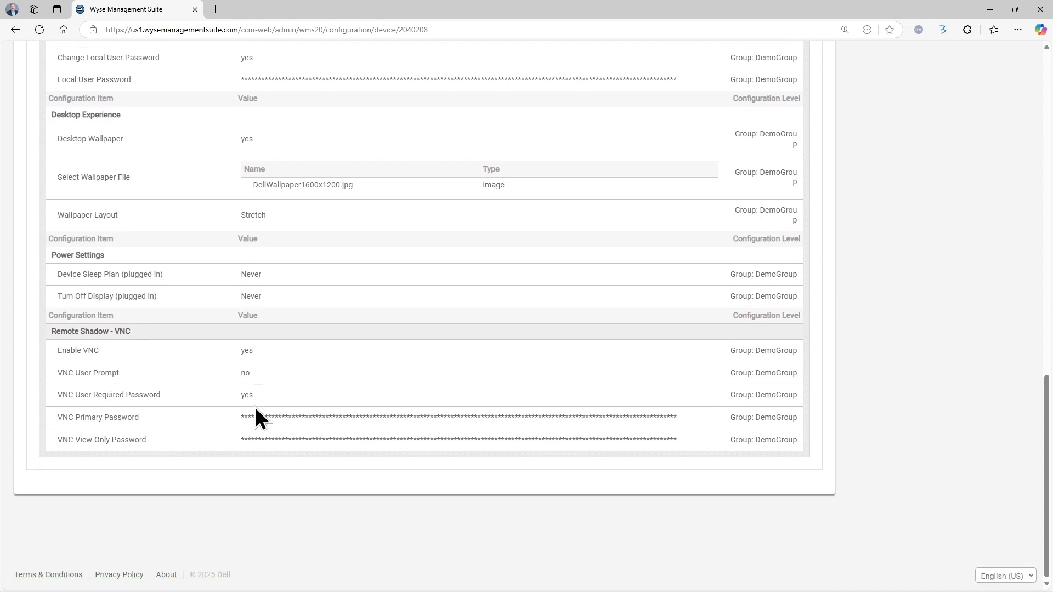
scroll(255, 408, "up", 11)
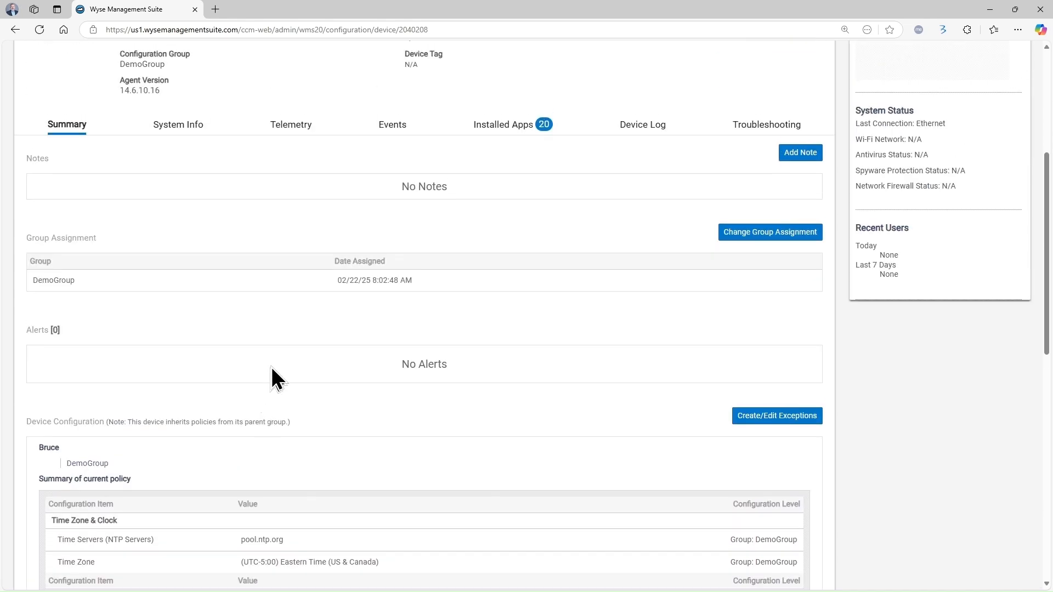
scroll(271, 366, "up", 4)
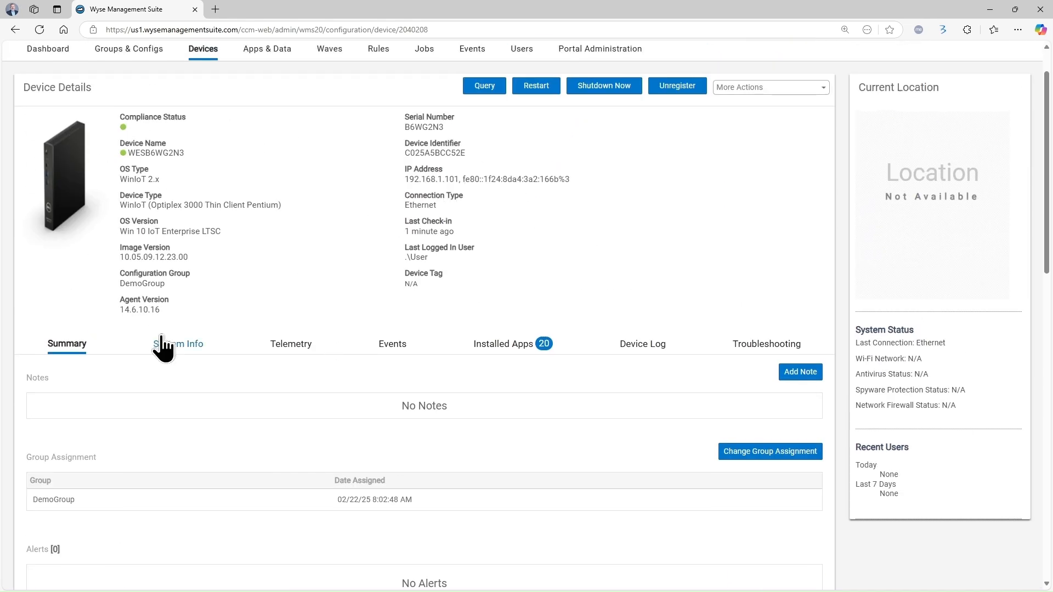
scroll(322, 148, "up", 1)
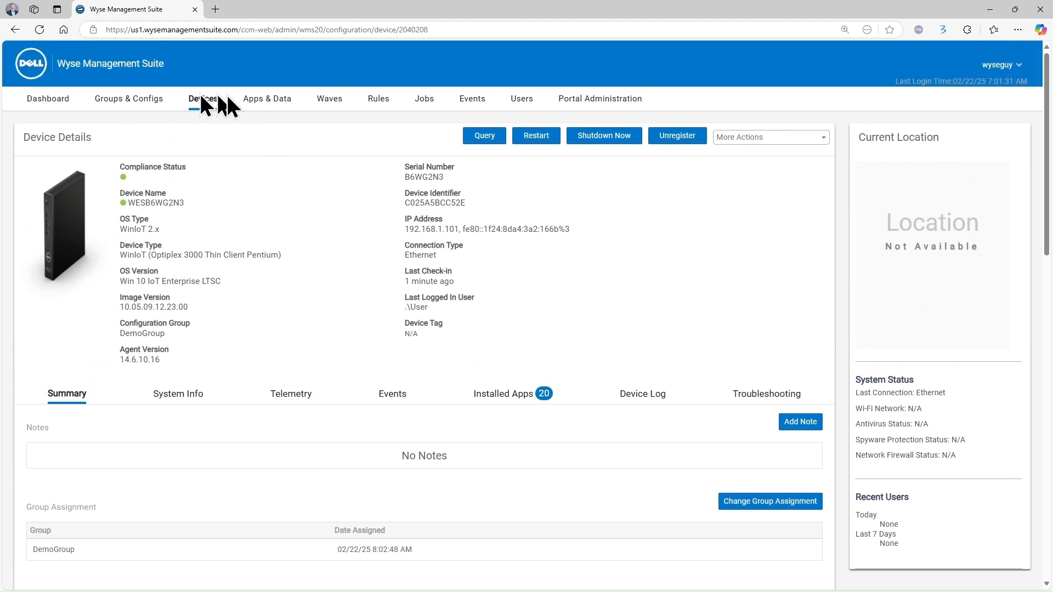
left_click(204, 103)
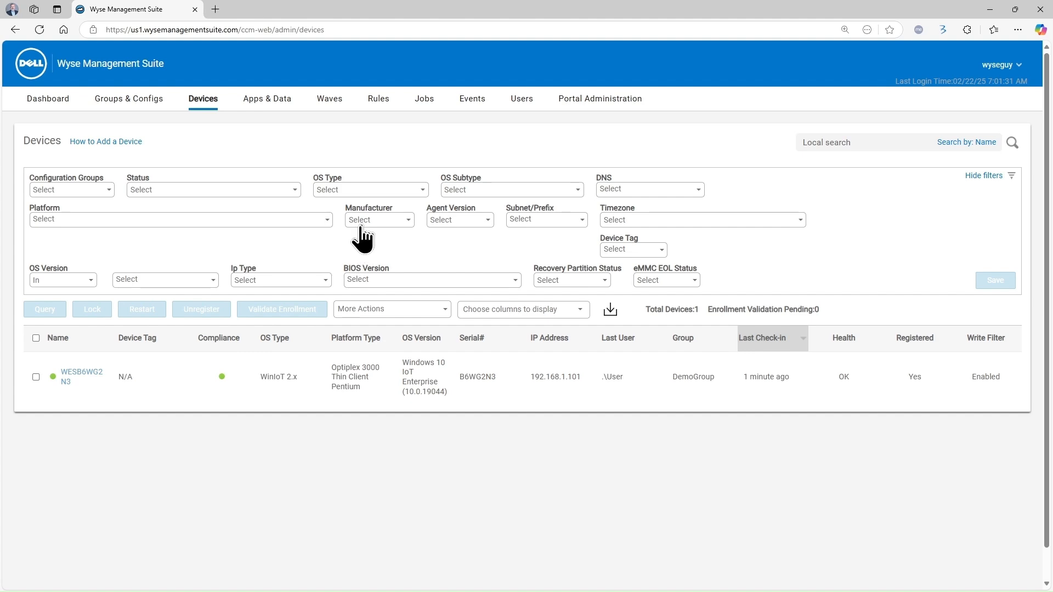
left_click(426, 102)
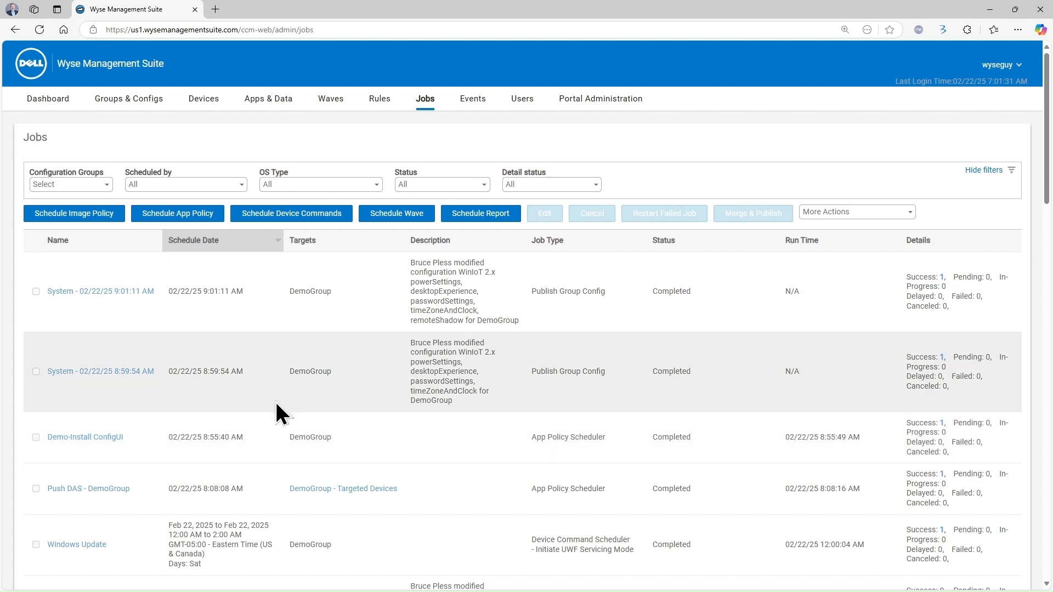
Go back from the Jobs list to the Devices tab
left_click(208, 103)
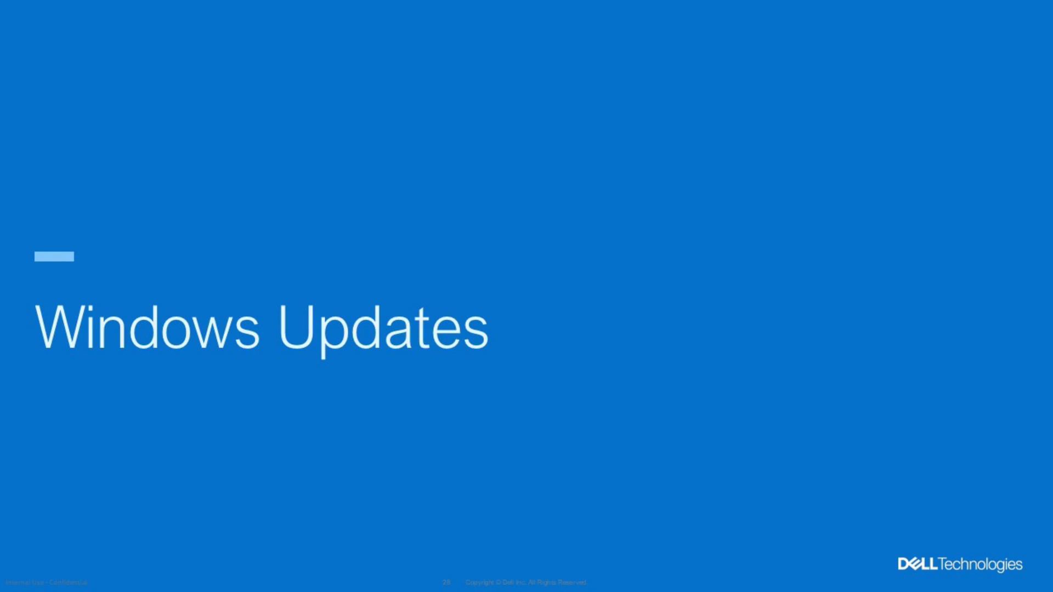
Advance the slideshow through the UWF Servicing Mode slides, including initiating servicing from WMS
key("Right")
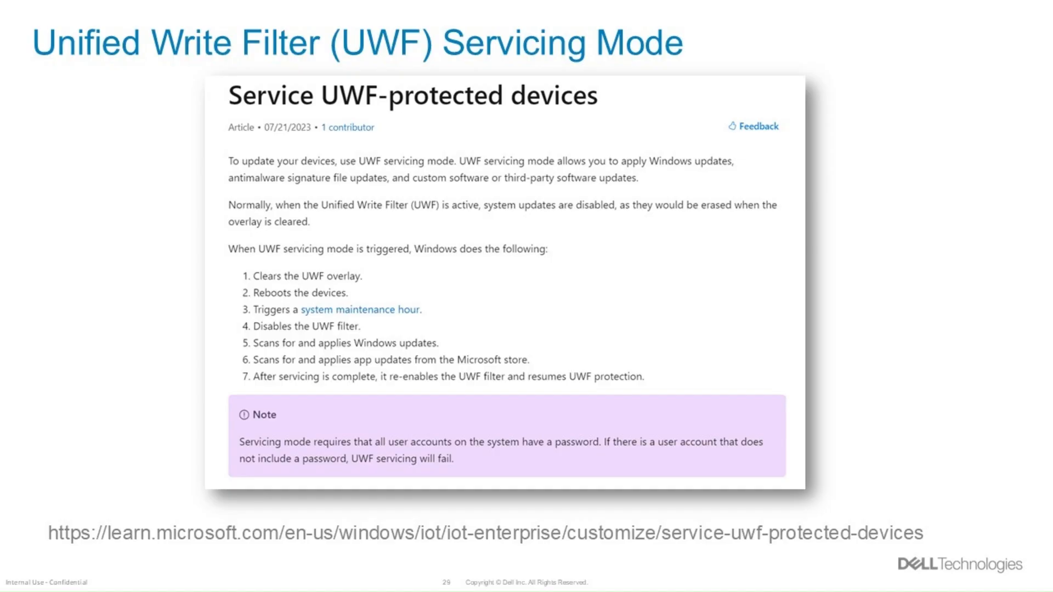
key("Right")
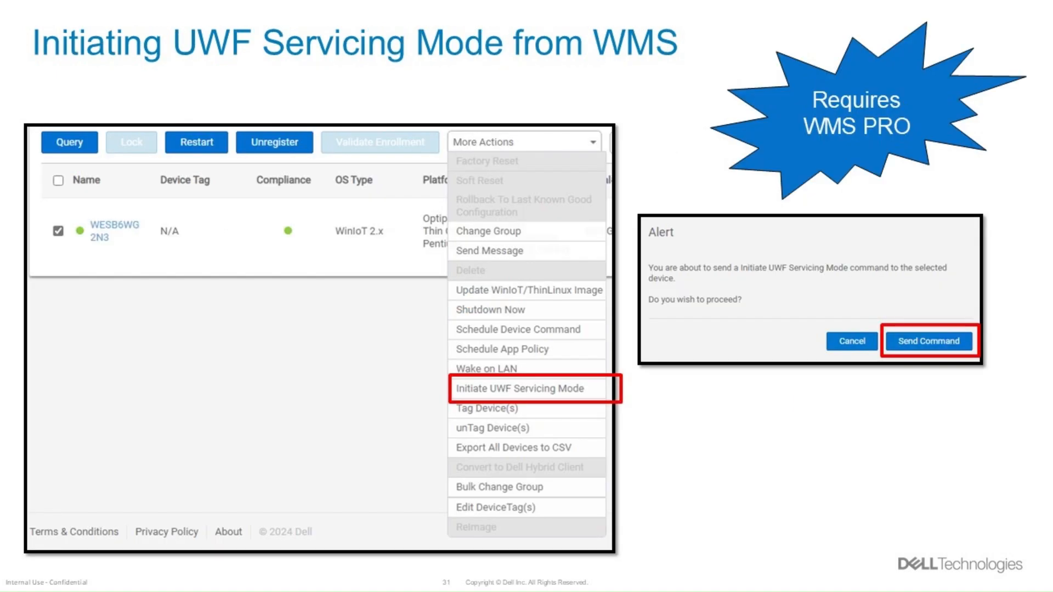
key("Right")
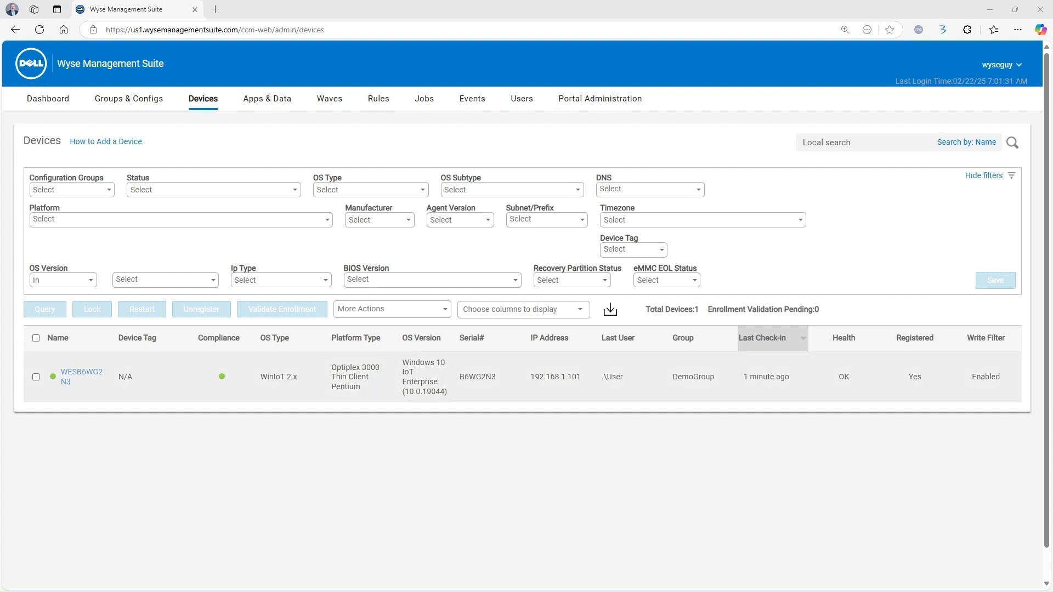
left_click(80, 377)
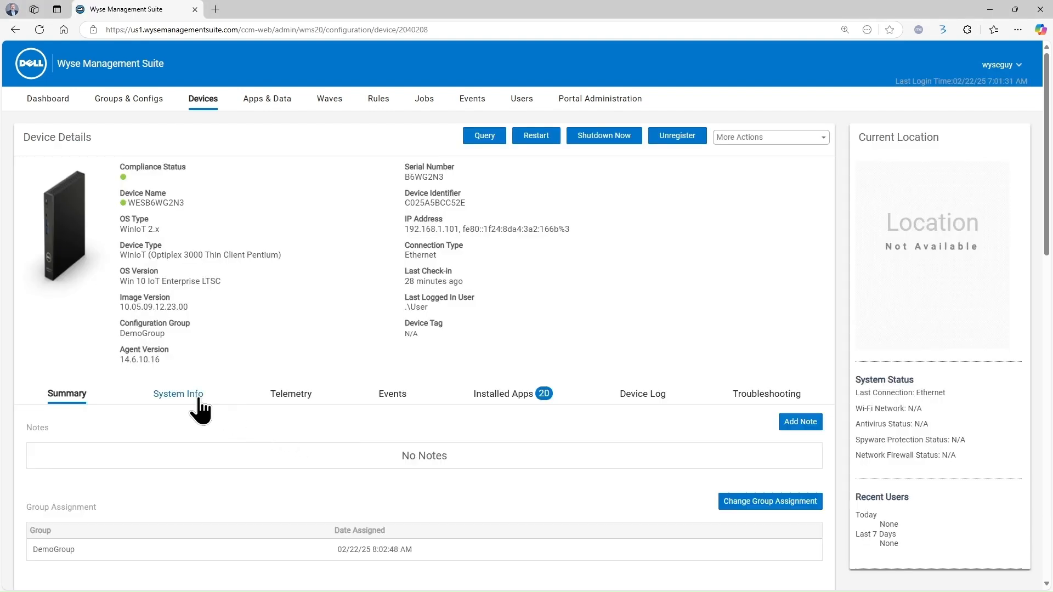
left_click(199, 402)
scroll(242, 416, "down", 10)
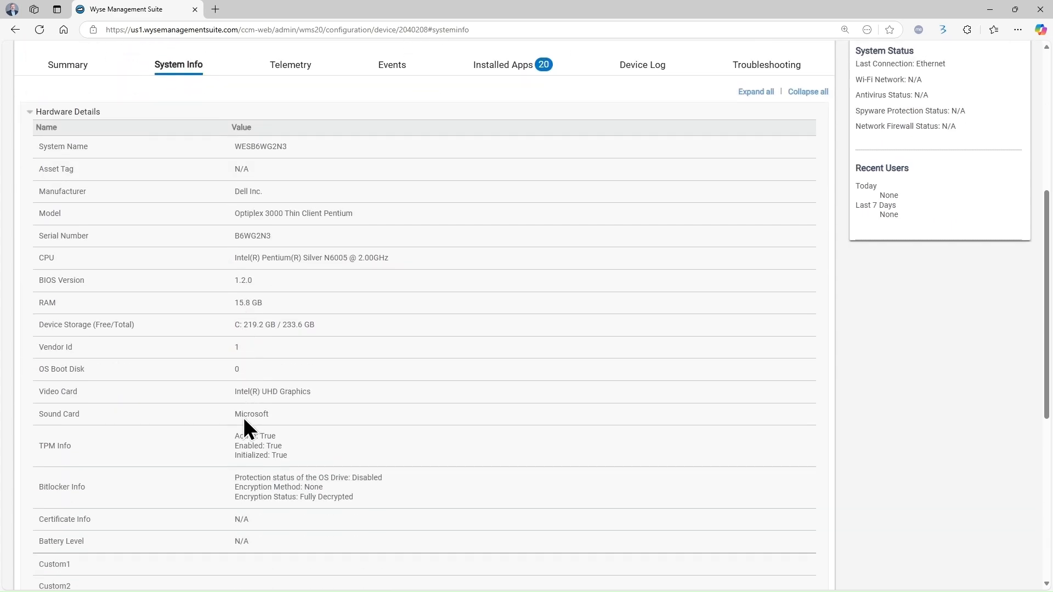
scroll(242, 416, "down", 2)
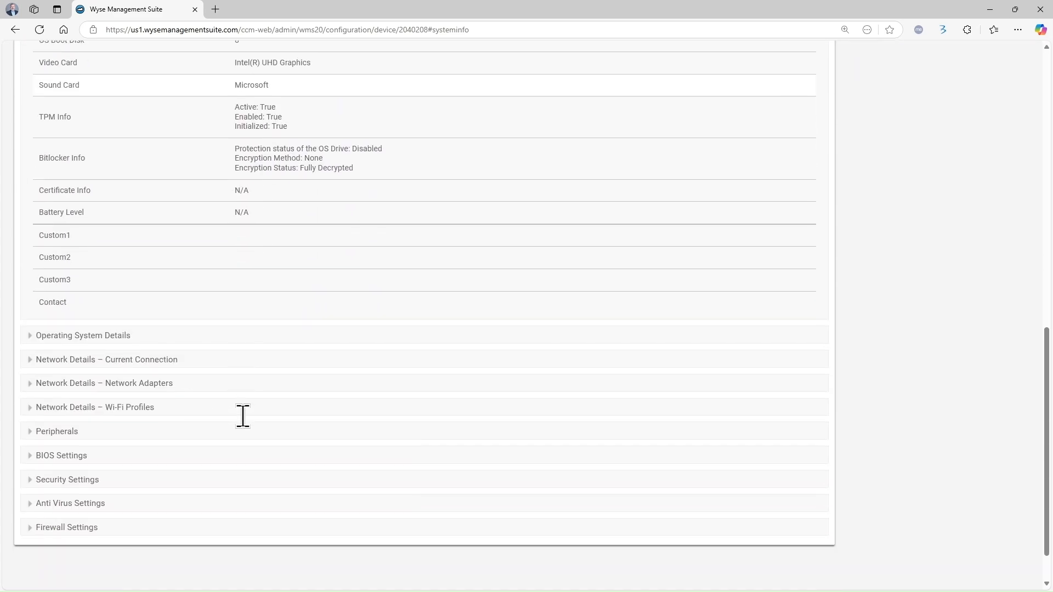
left_click(31, 337)
scroll(329, 447, "down", 3)
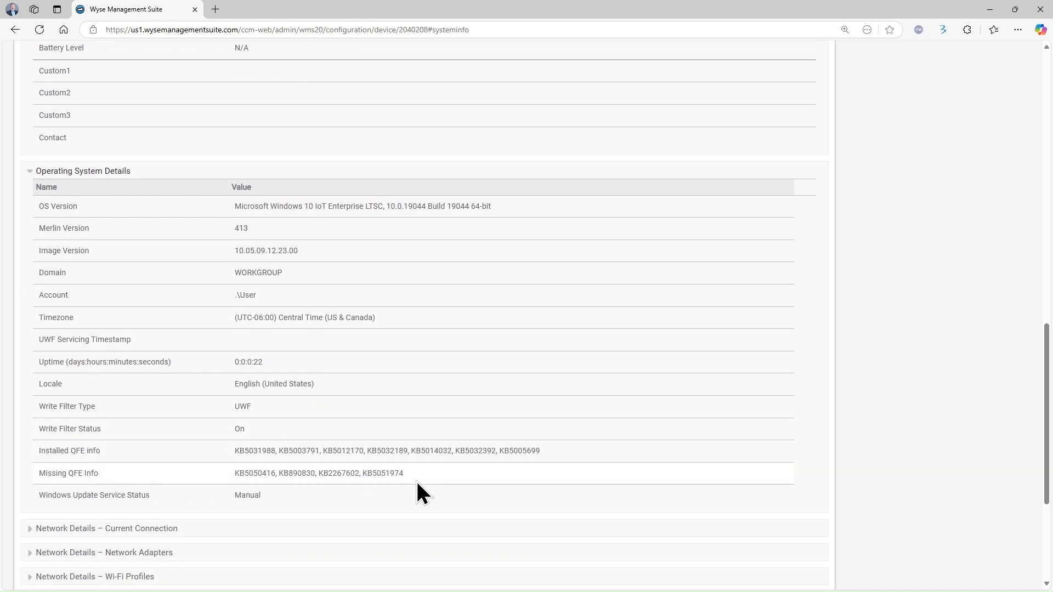
scroll(417, 483, "up", 12)
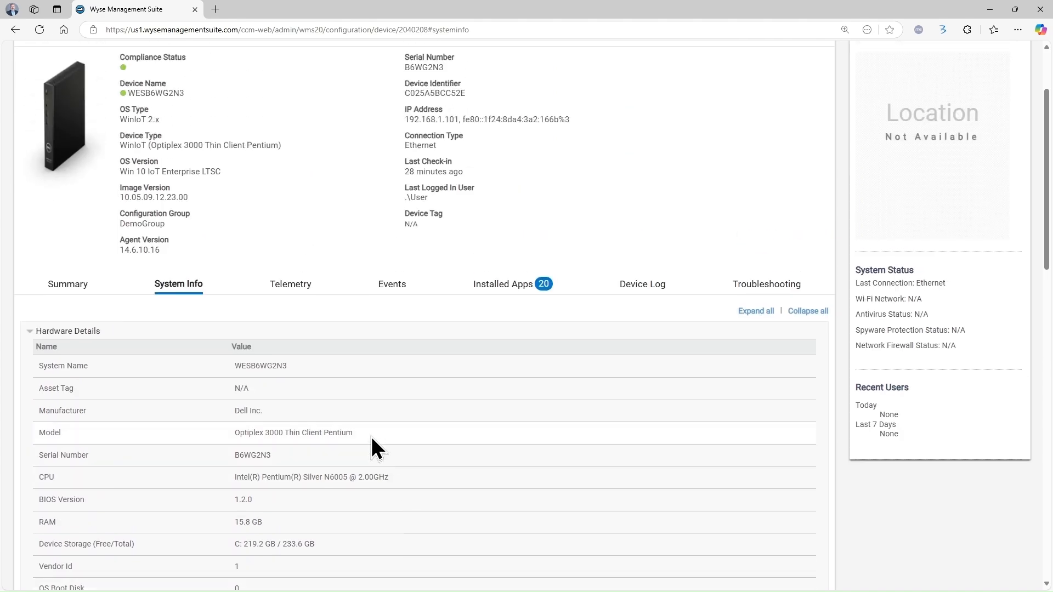
scroll(370, 434, "up", 3)
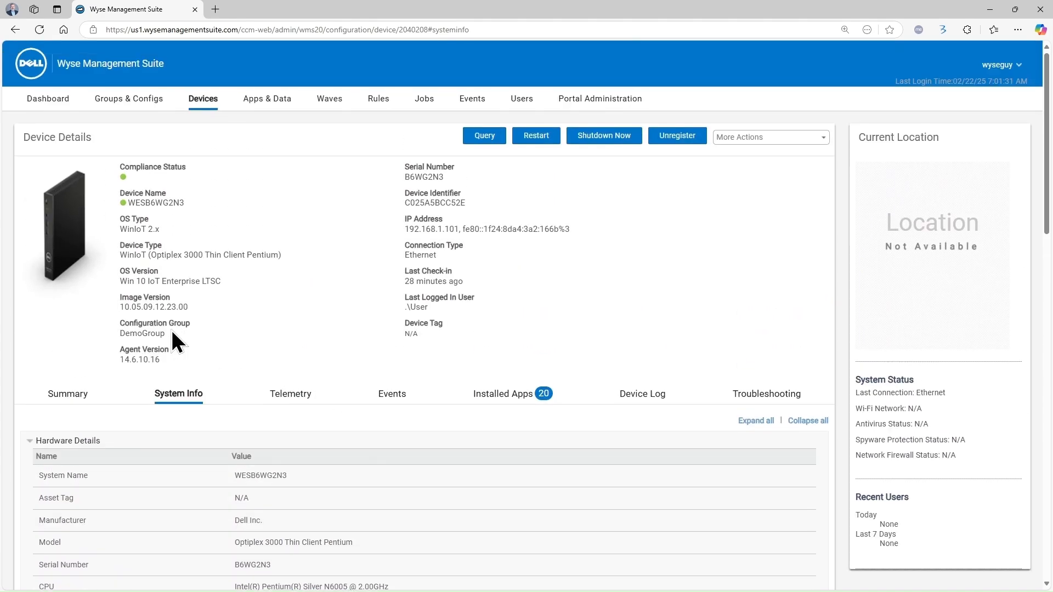
left_click(15, 30)
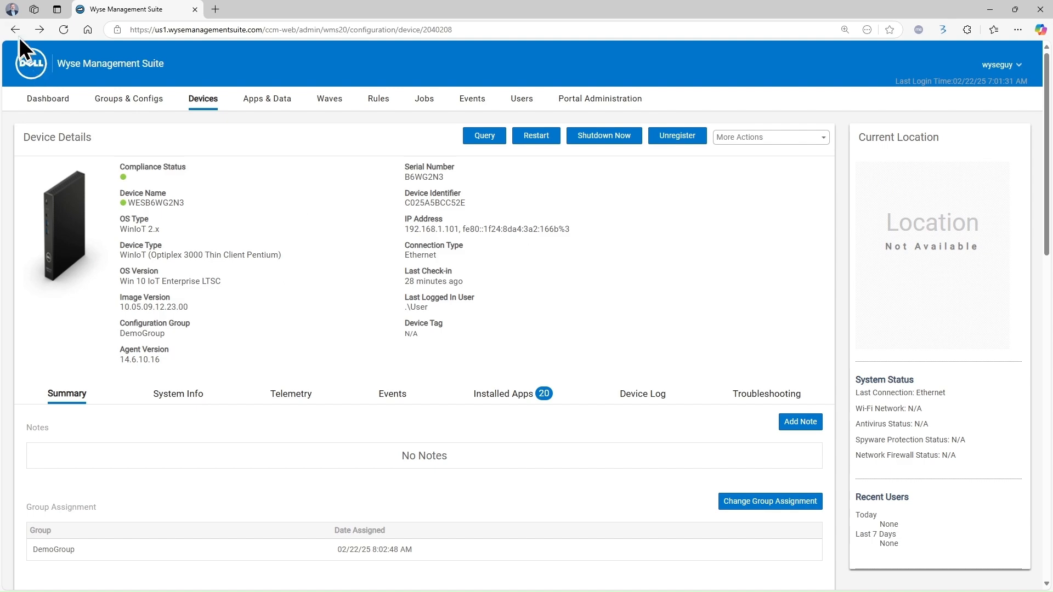
left_click(15, 30)
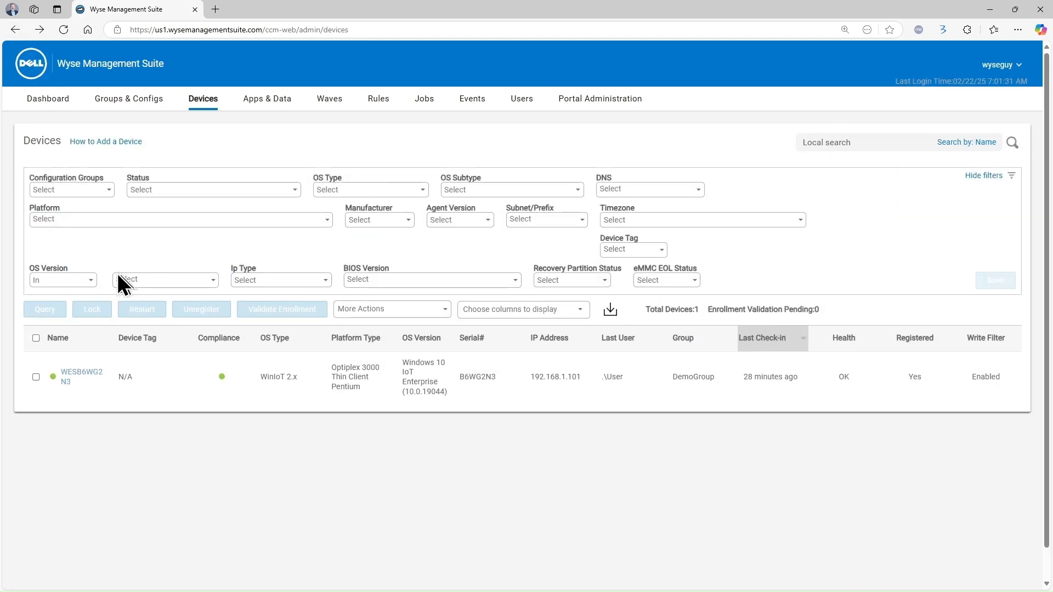
left_click(96, 373)
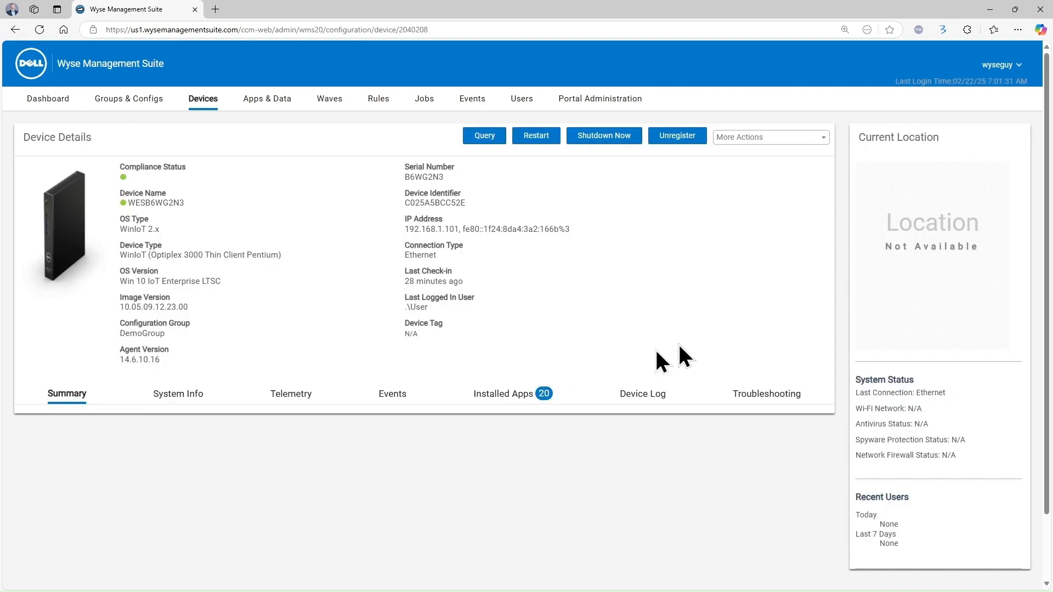
left_click(817, 138)
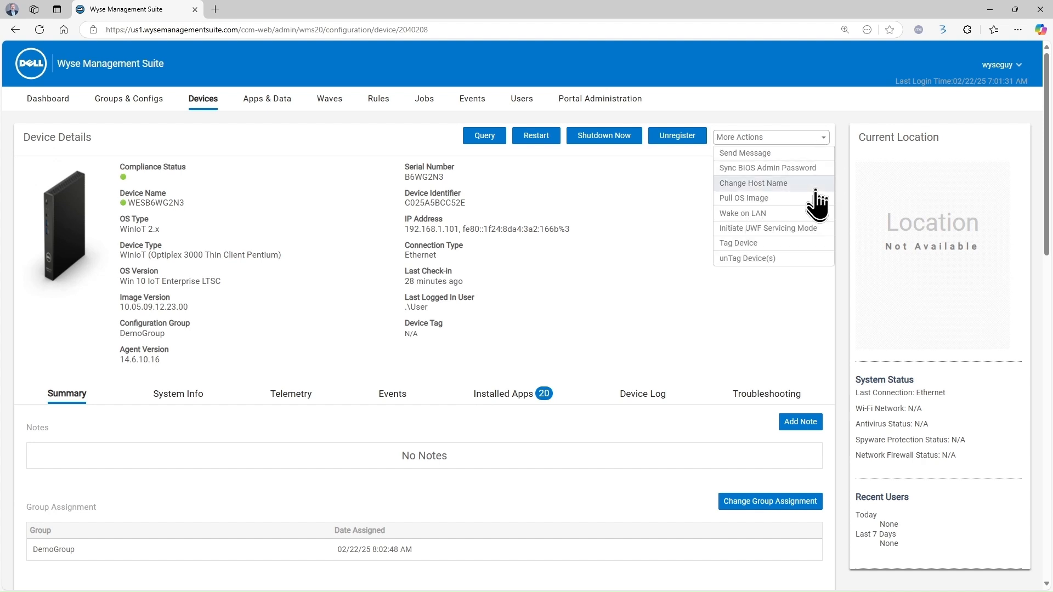
left_click(16, 31)
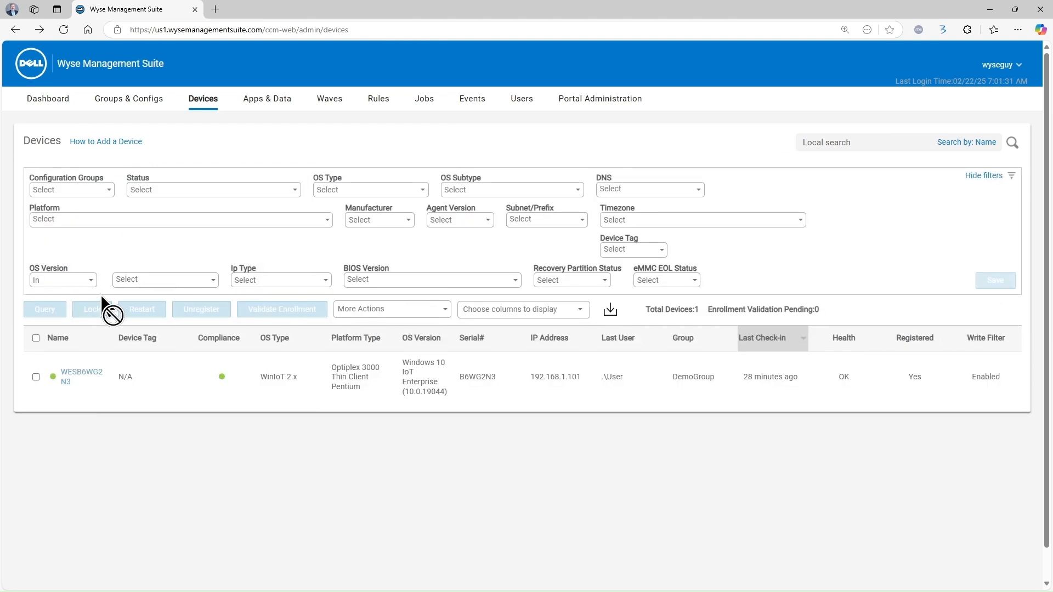
left_click(36, 377)
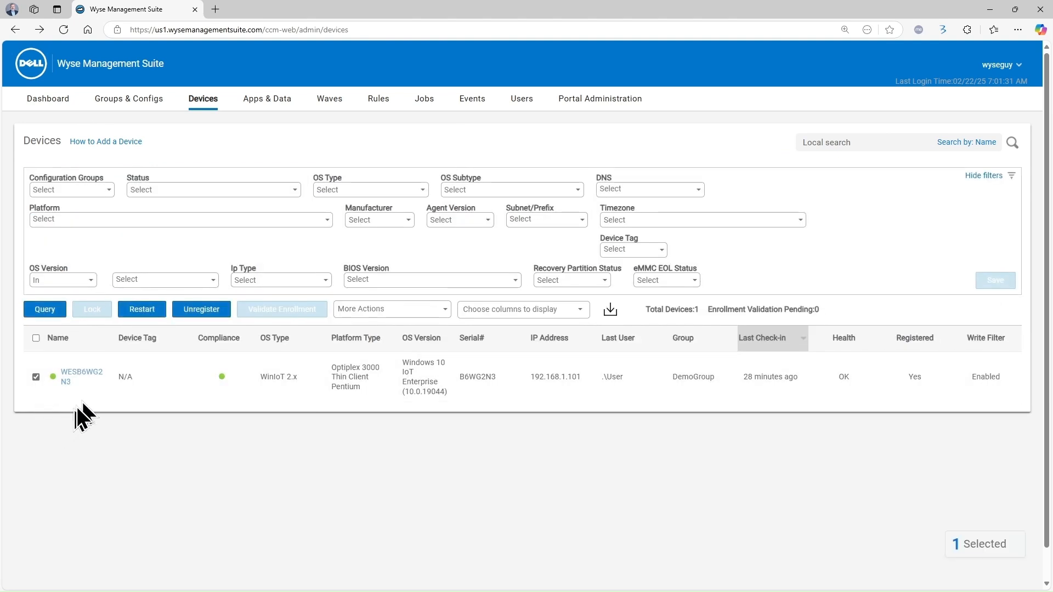
left_click(392, 312)
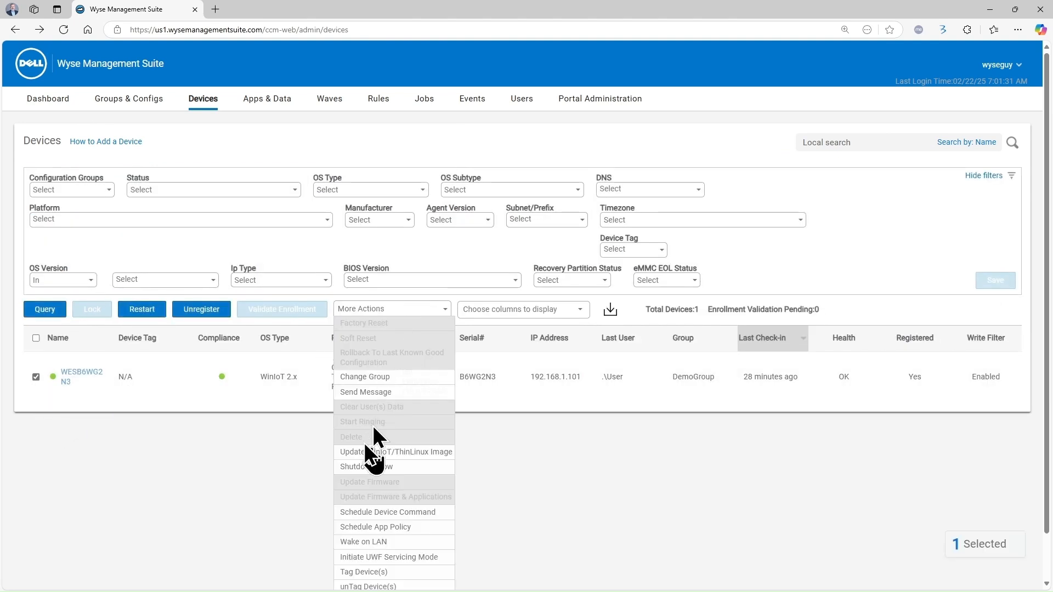
left_click(244, 489)
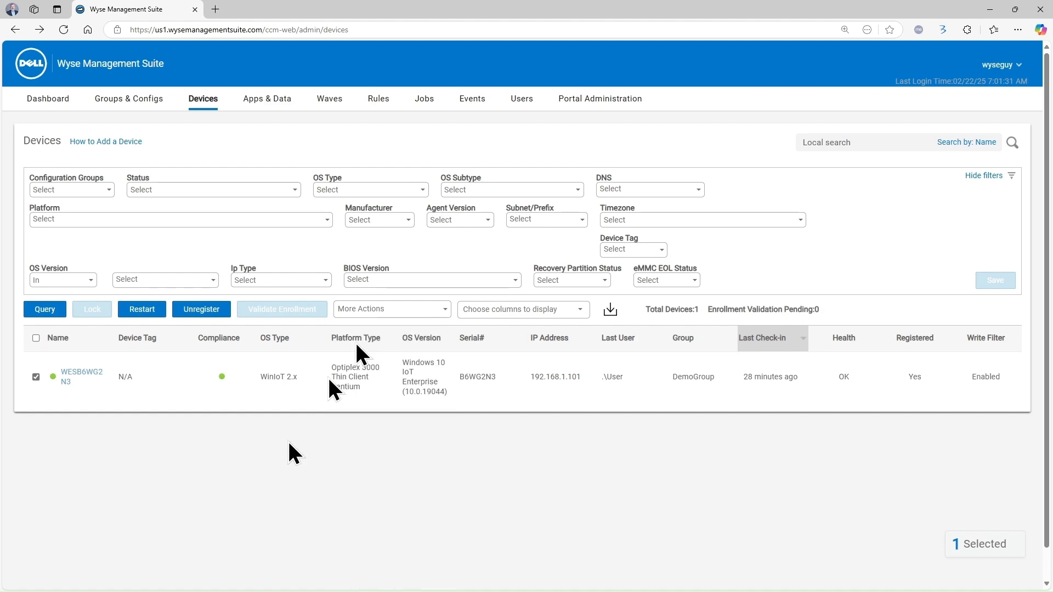
left_click(424, 103)
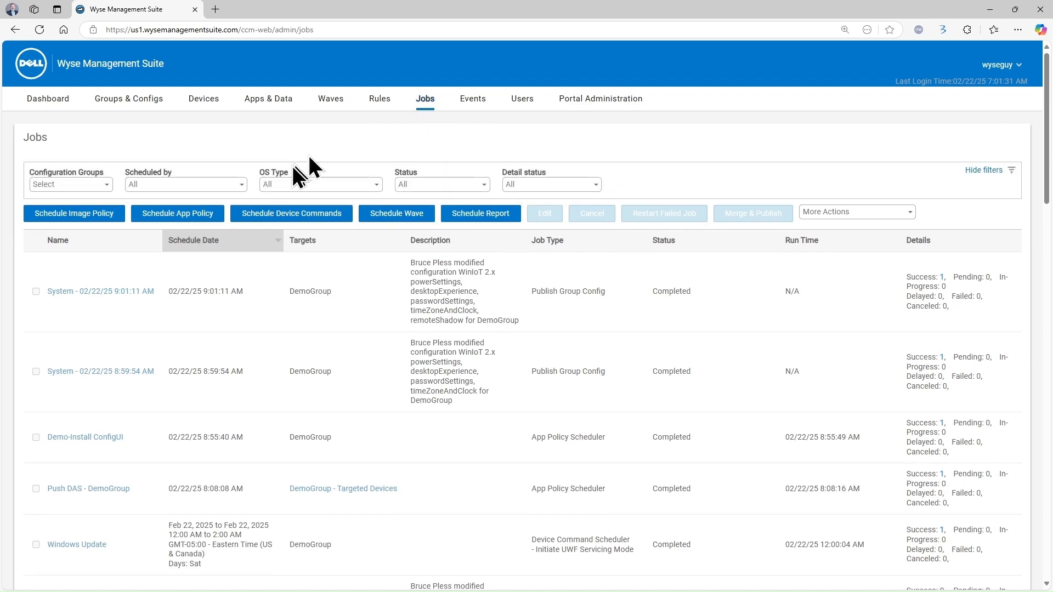
left_click(308, 218)
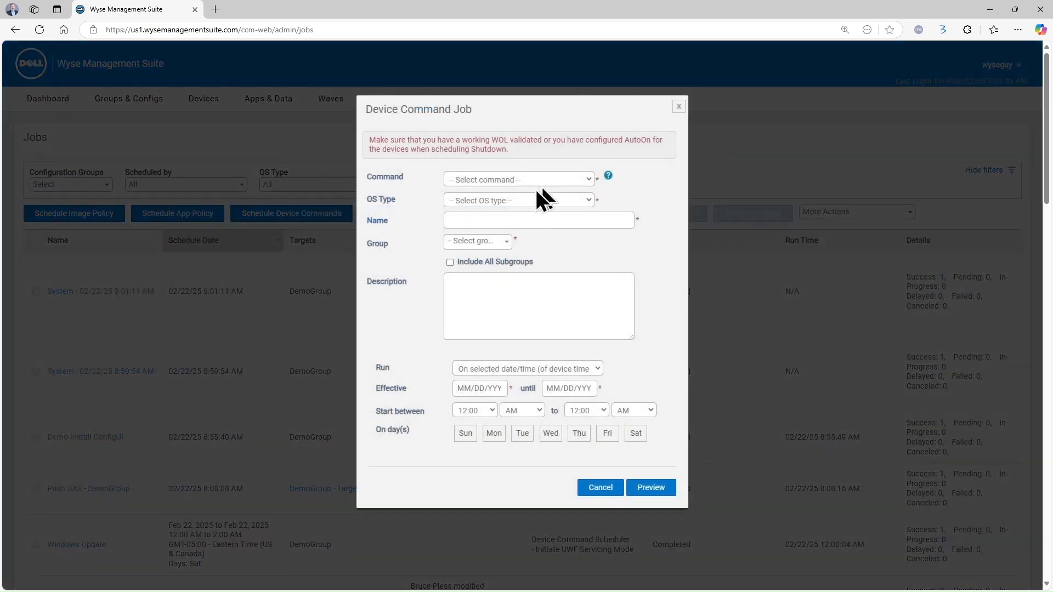
left_click(516, 238)
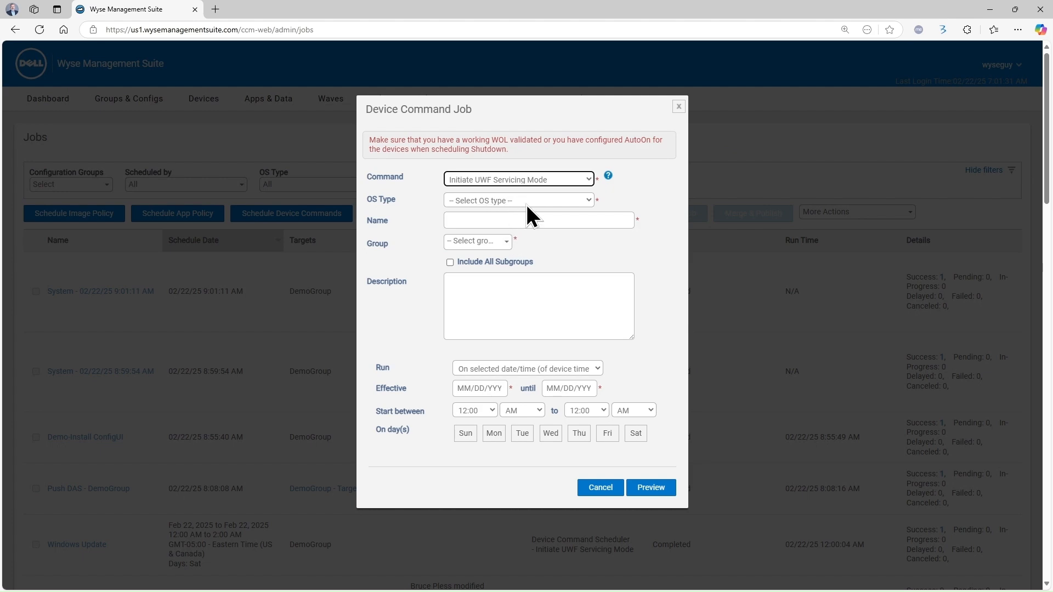
left_click(597, 487)
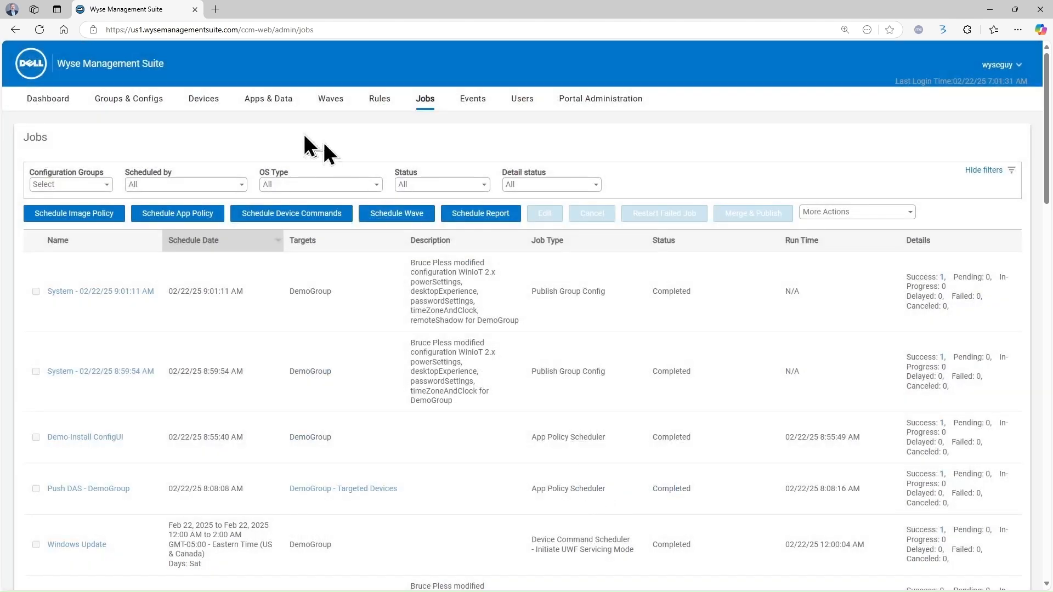
left_click(197, 102)
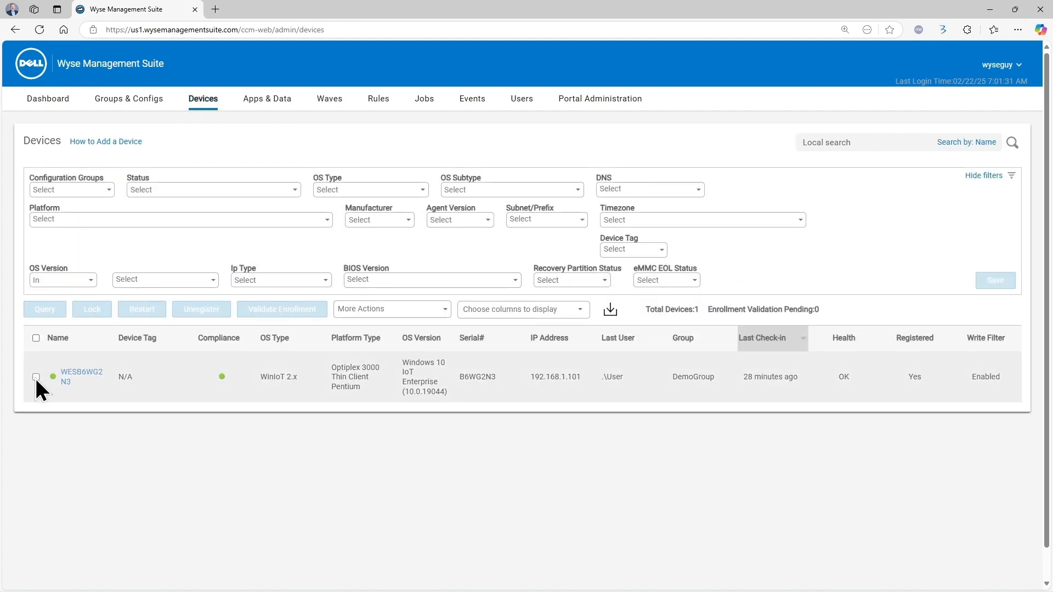
Select WESB6WG2N3 and send it the Initiate UWF Servicing Mode command from More Actions
left_click(36, 377)
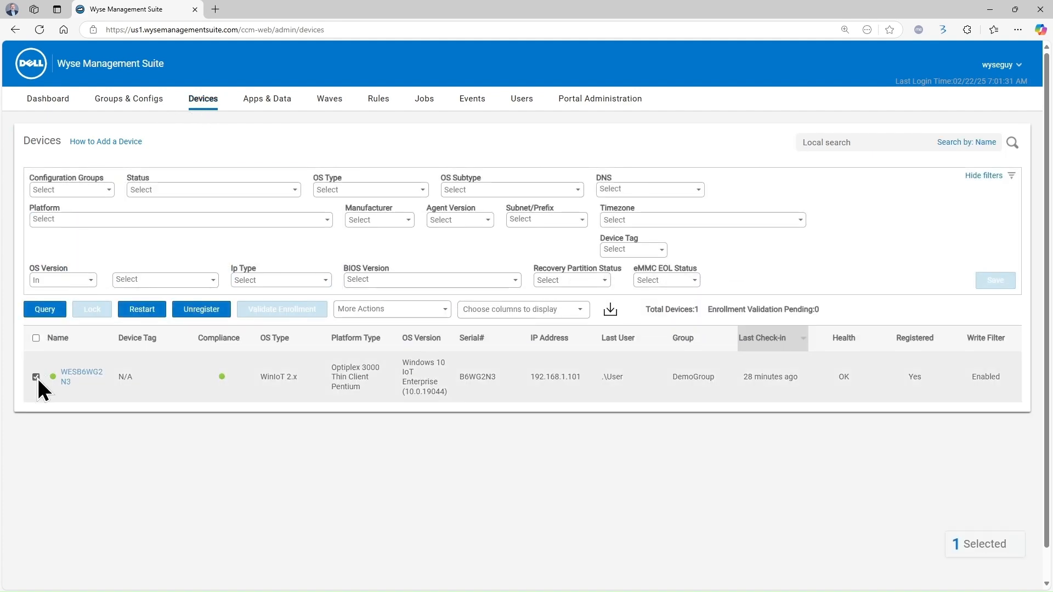
left_click(445, 312)
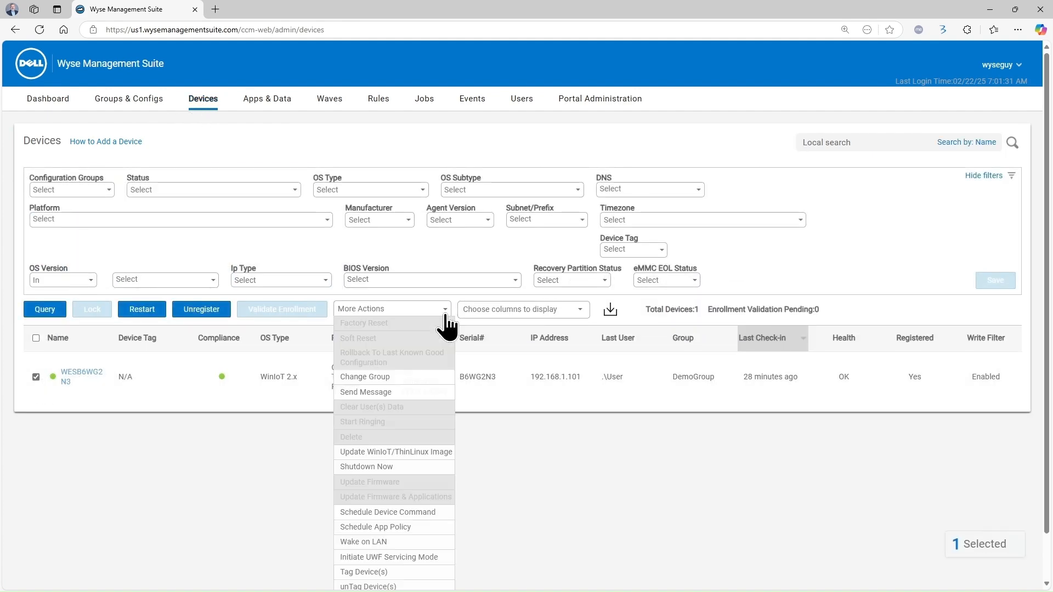
left_click(411, 557)
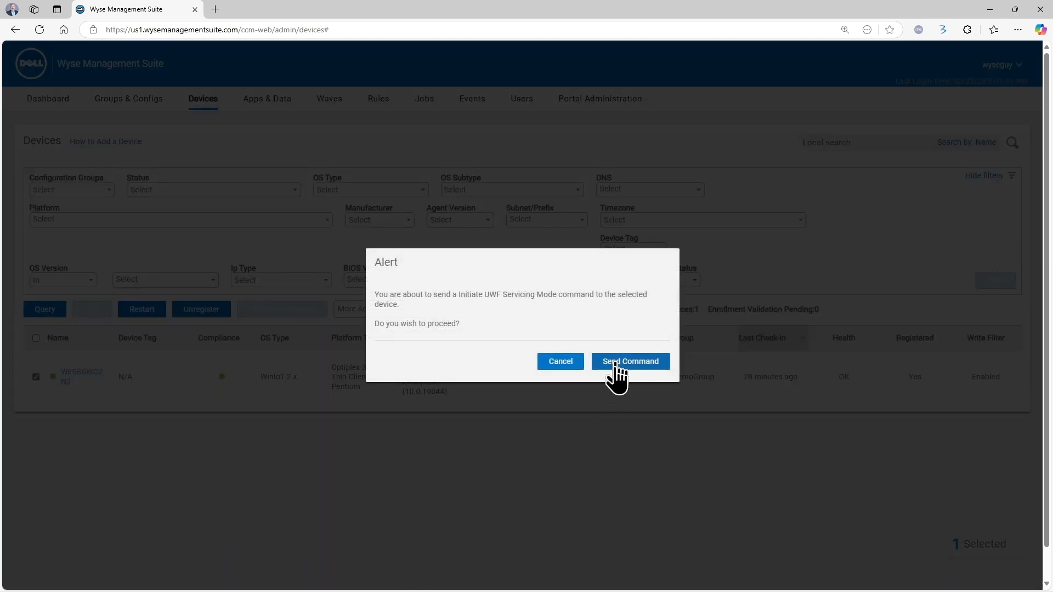
left_click(617, 363)
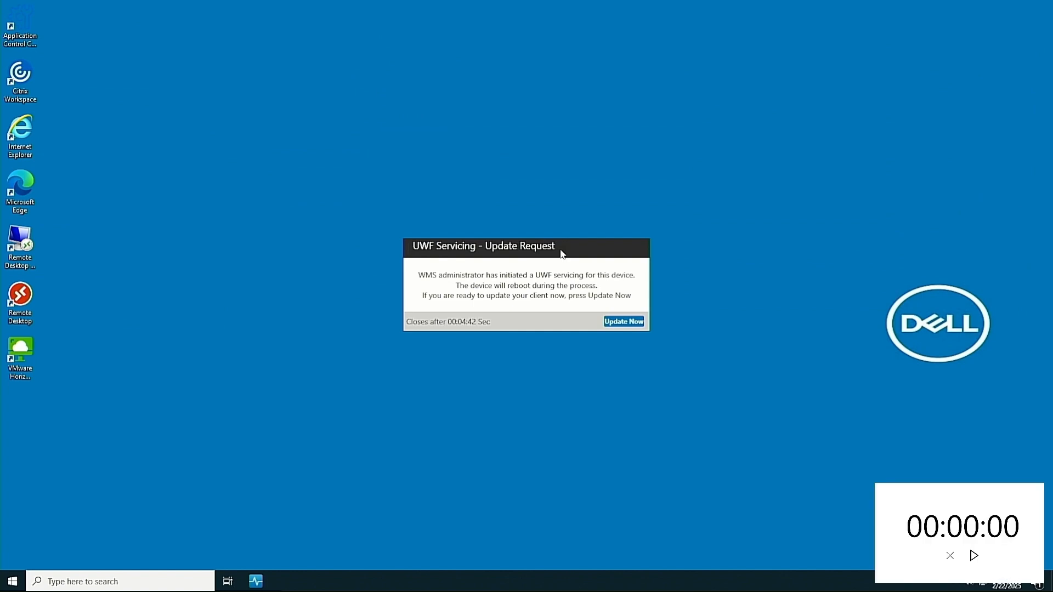
Choose Update Now in the UWF Servicing update request on the thin client
left_click(615, 323)
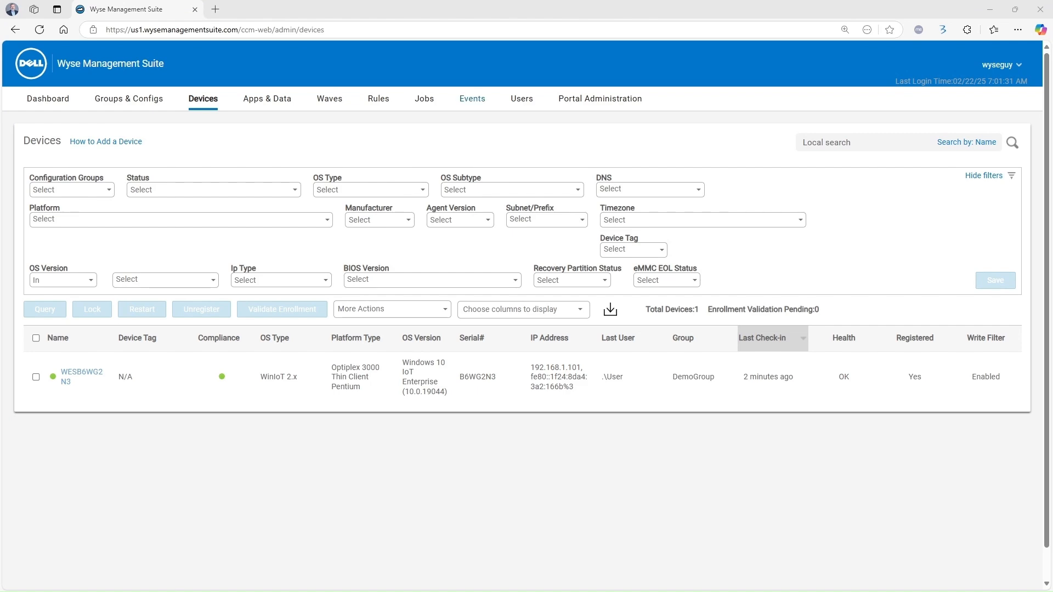
left_click(470, 100)
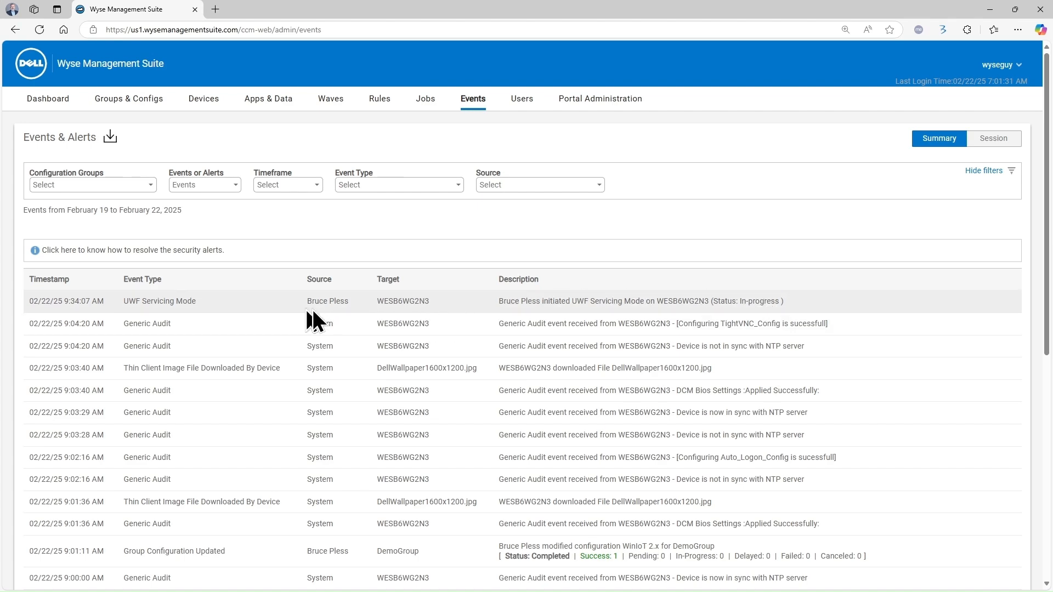
left_click(206, 99)
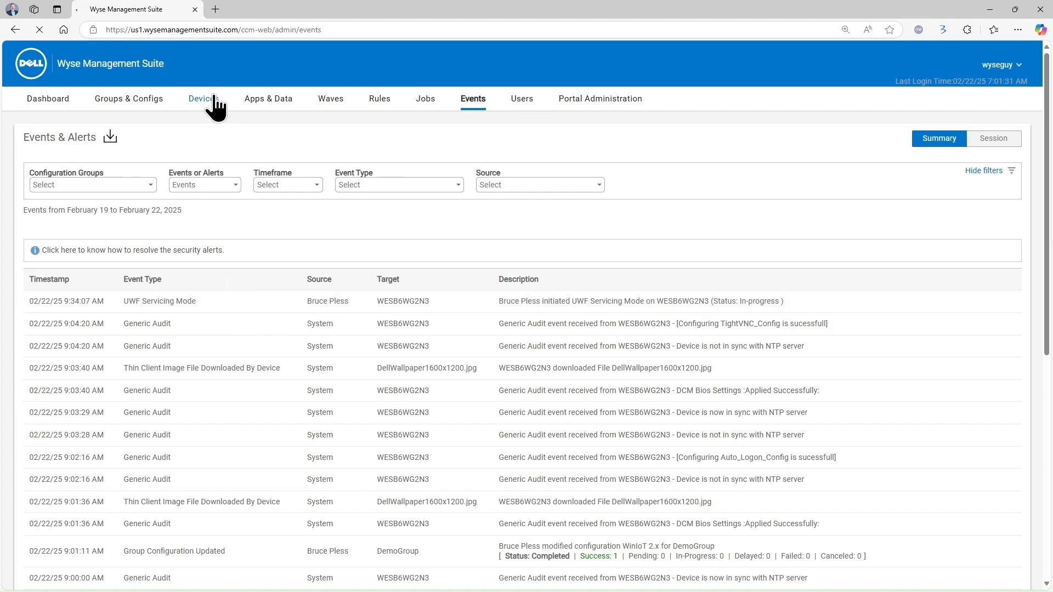
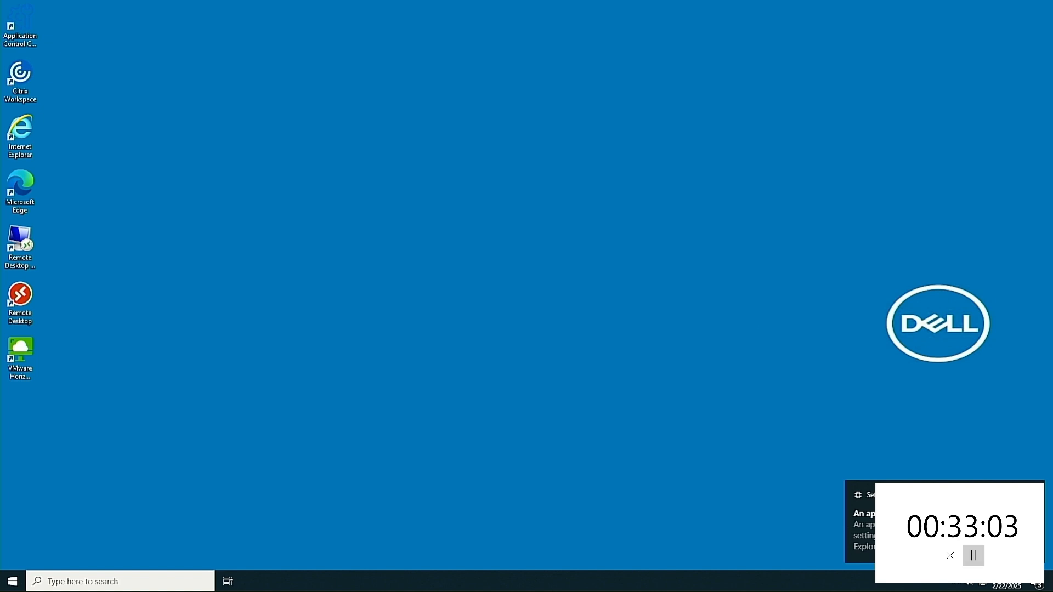
Pause the timer widget in the lower-right of the thin client desktop
left_click(976, 560)
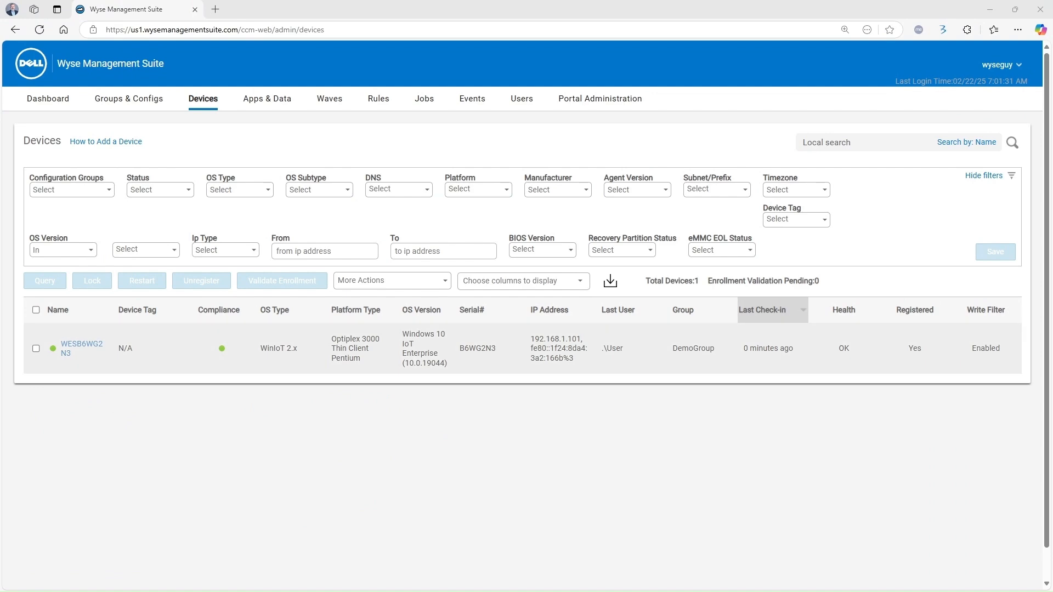
Open WESB6WG2N3's System Info and expand its Operating System Details
left_click(70, 346)
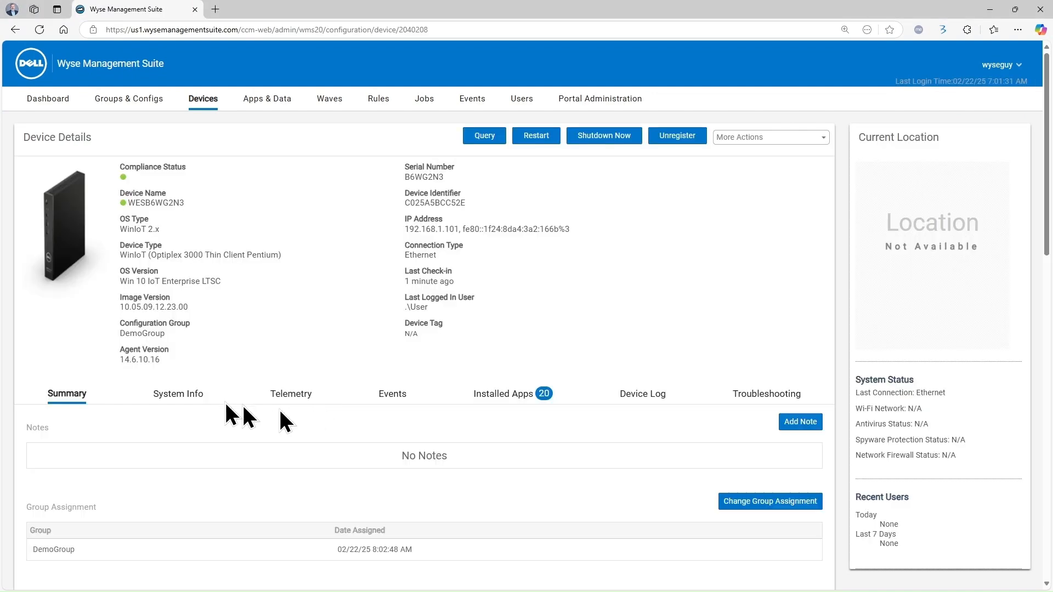
left_click(182, 399)
scroll(216, 407, "down", 9)
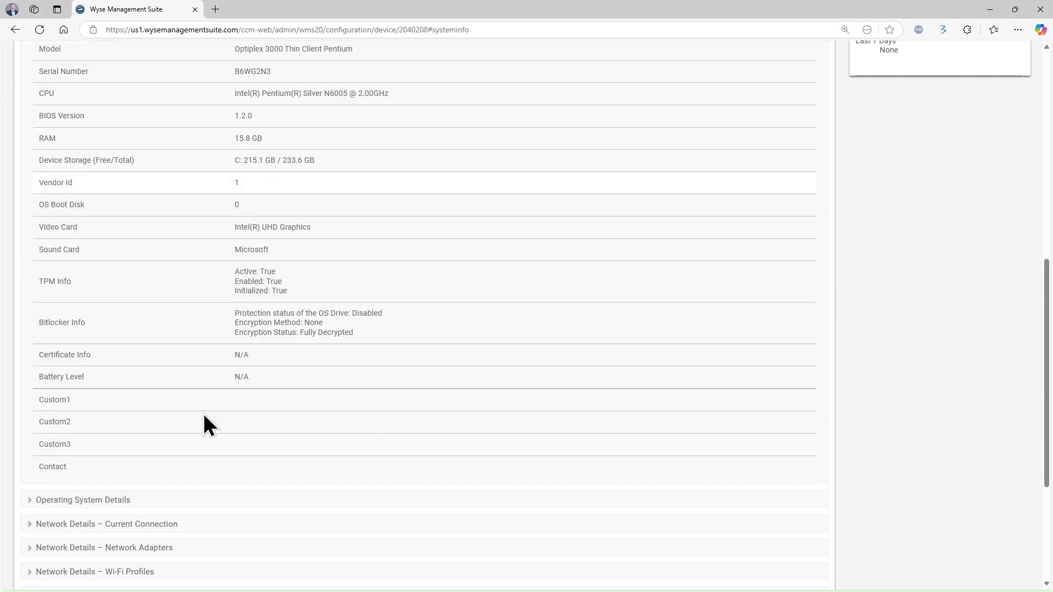
scroll(137, 450, "down", 1)
left_click(30, 445)
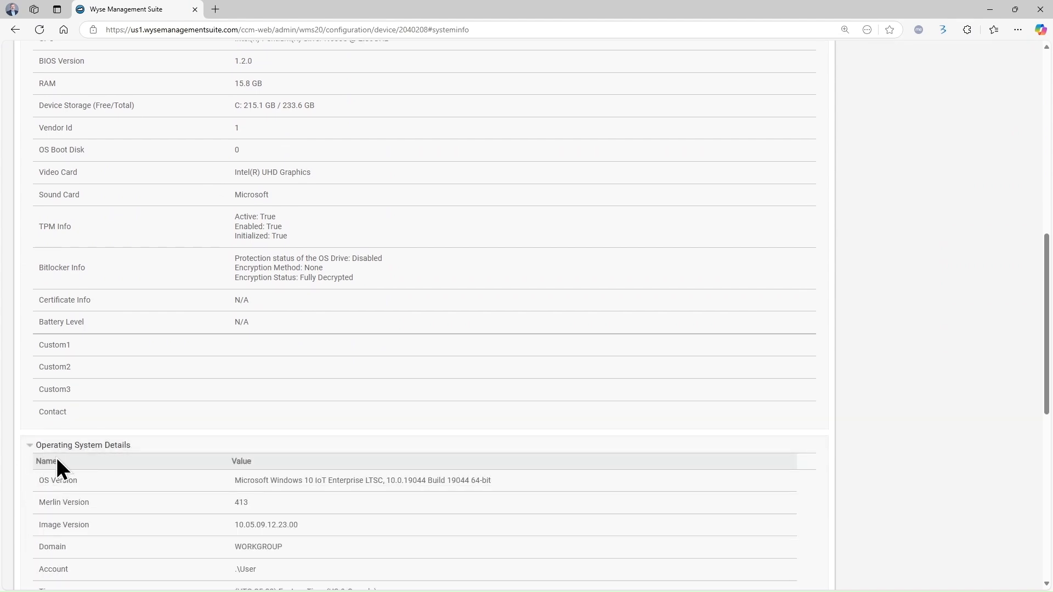
scroll(57, 461, "down", 5)
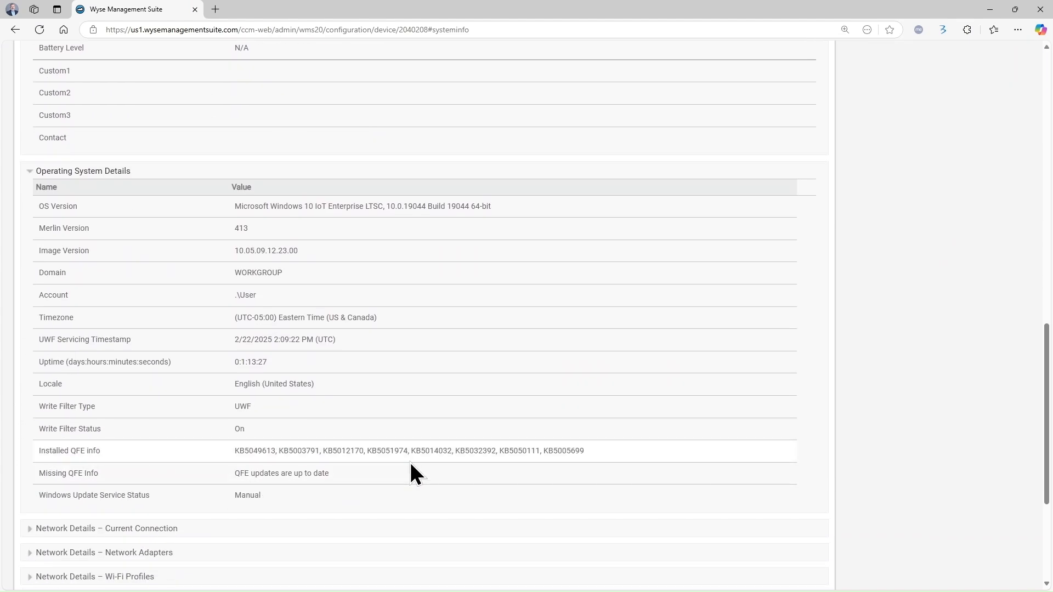
scroll(410, 463, "up", 14)
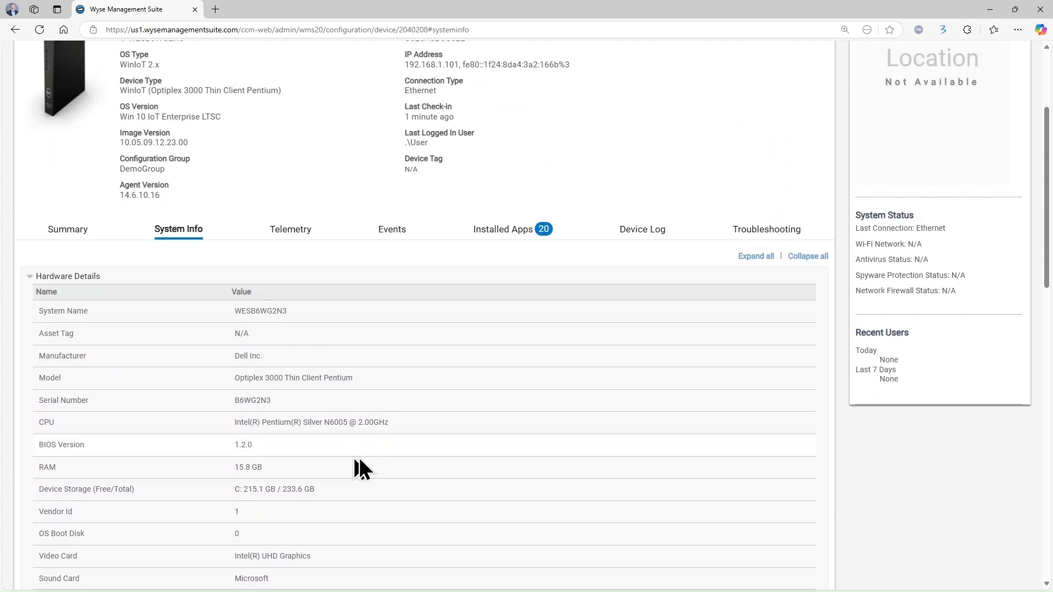
Review the device's events, highlighting the servicing mode entry, then view Groups & Configs
left_click(383, 233)
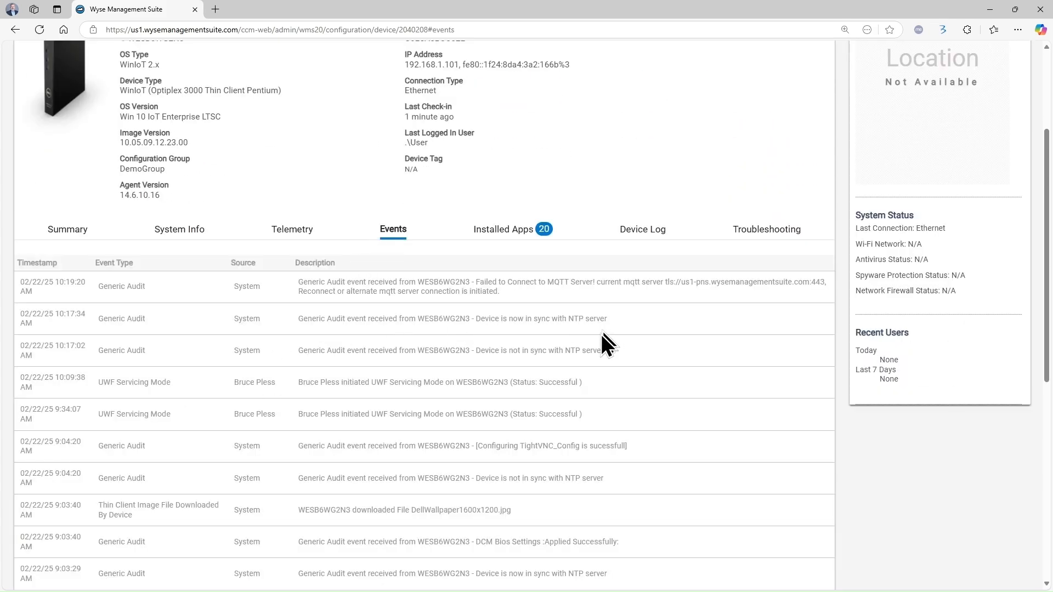
left_click_drag(631, 378, 327, 390)
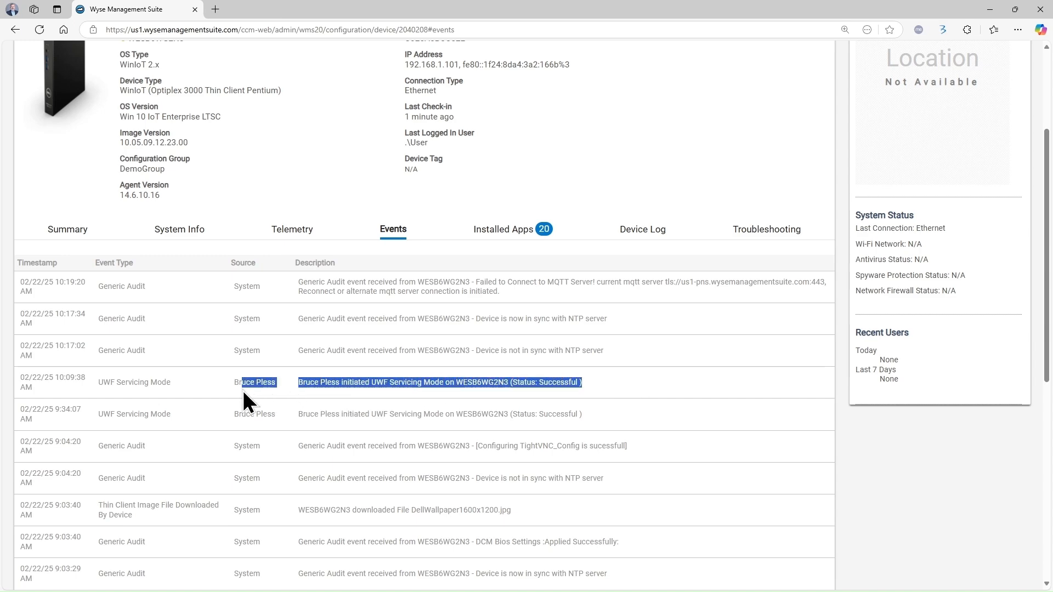
scroll(189, 130, "up", 3)
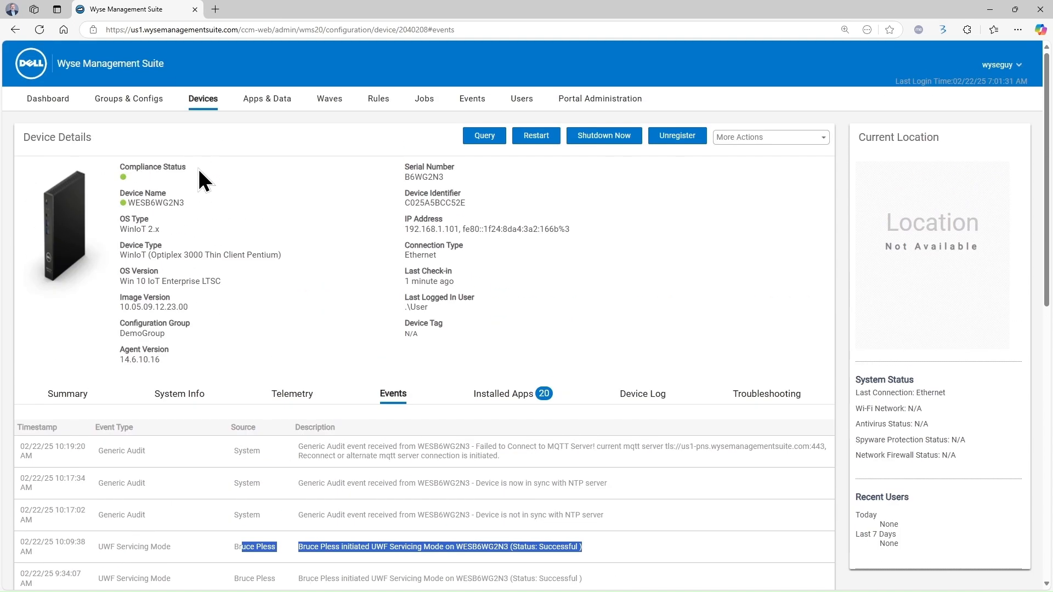
left_click(131, 108)
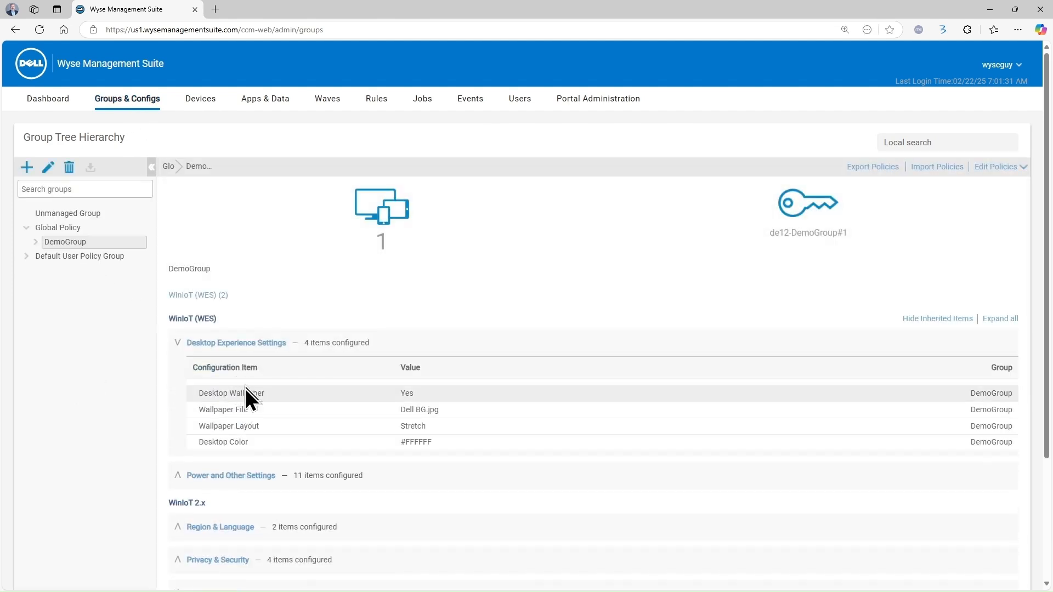
Go back to the Devices page
left_click(202, 105)
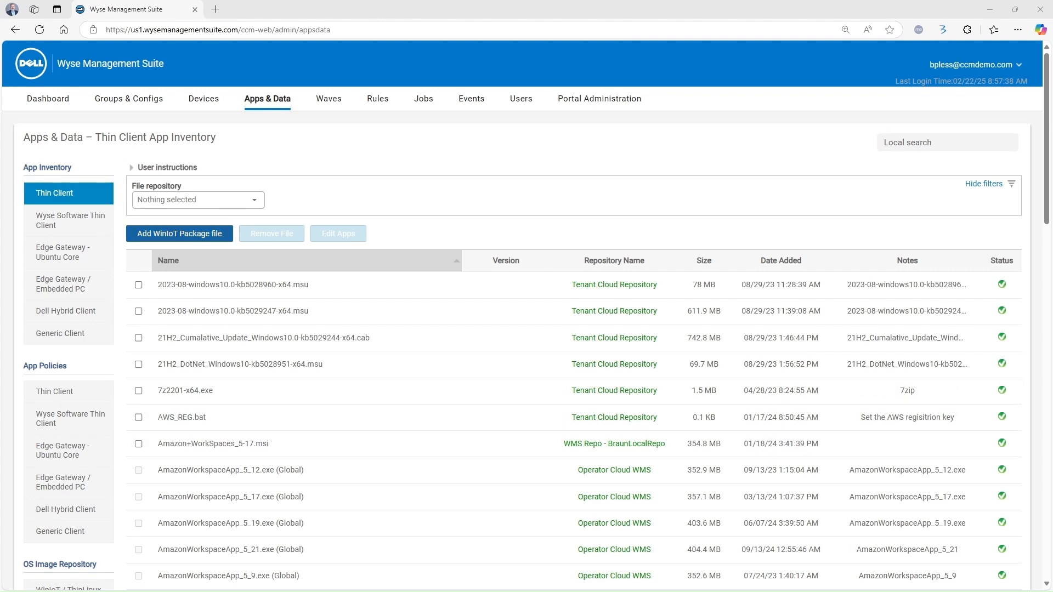
Upload RegBatchDemo.bat as a WinIoT package with the note 'Sample Reg Changes'
left_click(194, 235)
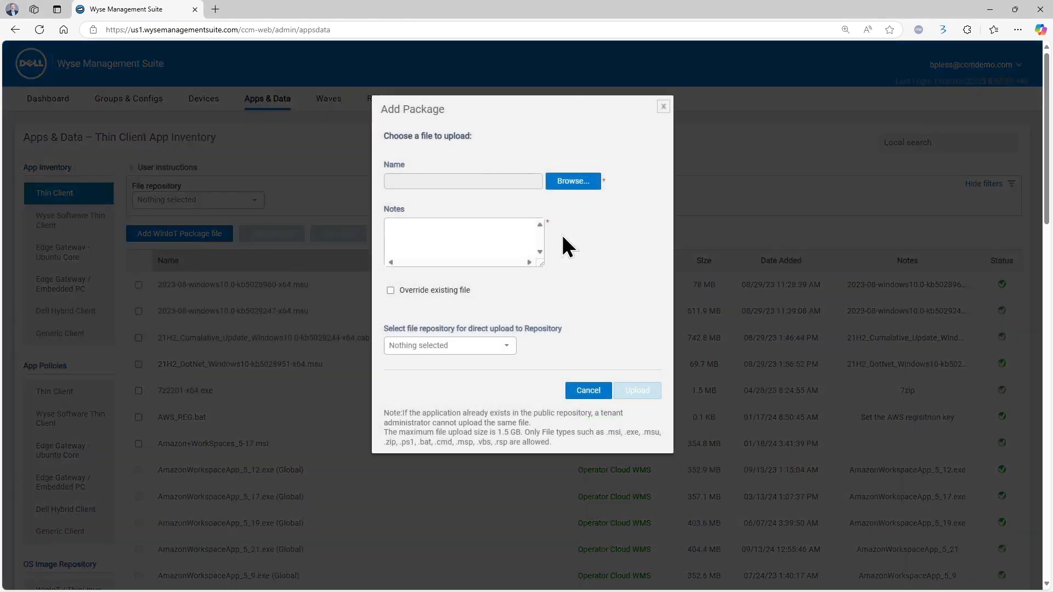
left_click(560, 189)
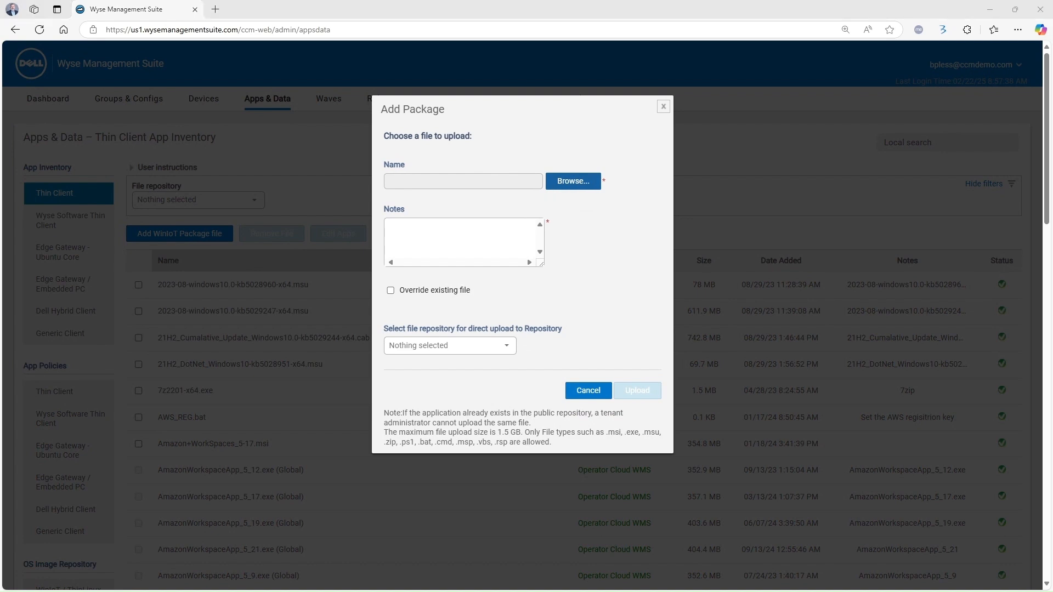
double_click(240, 121)
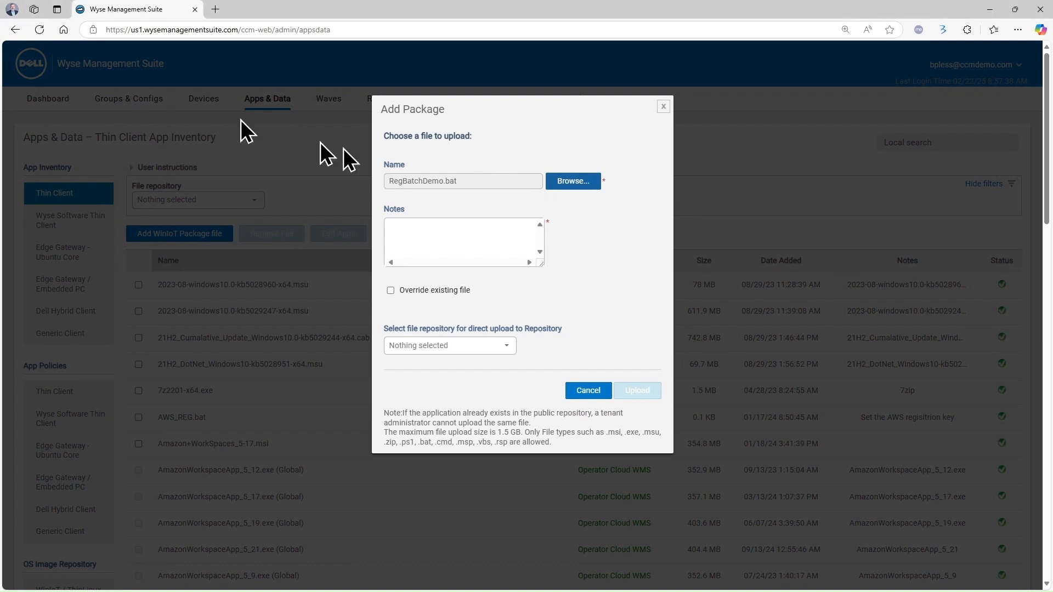
left_click(498, 228)
type("S")
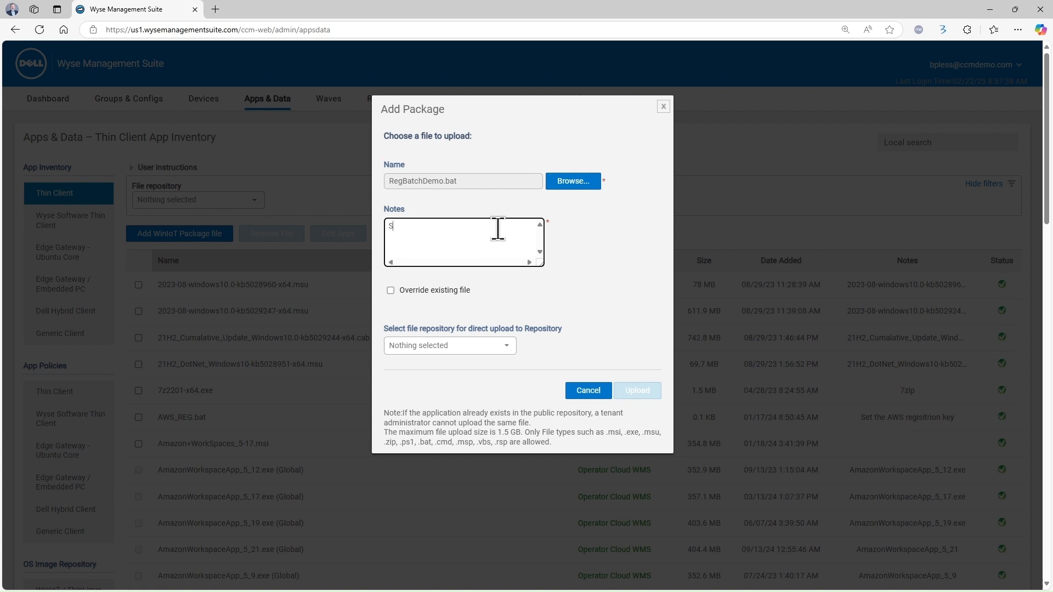
type("ample Reg")
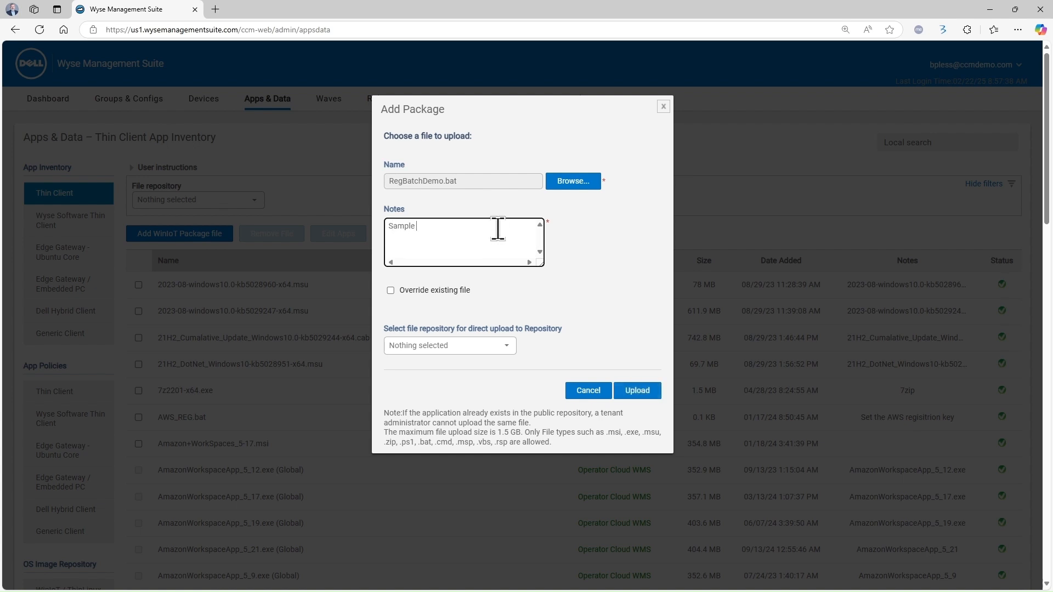
type(" Changes")
left_click(620, 390)
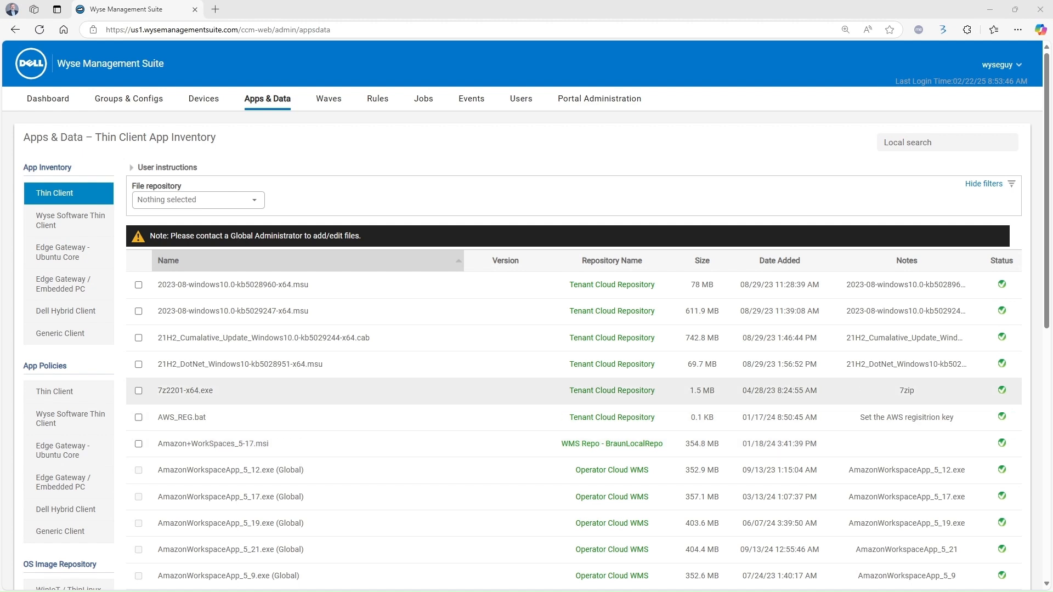
Search the inventory for 'reg' to confirm the upload, then go to Thin Client App Policies
left_click(909, 143)
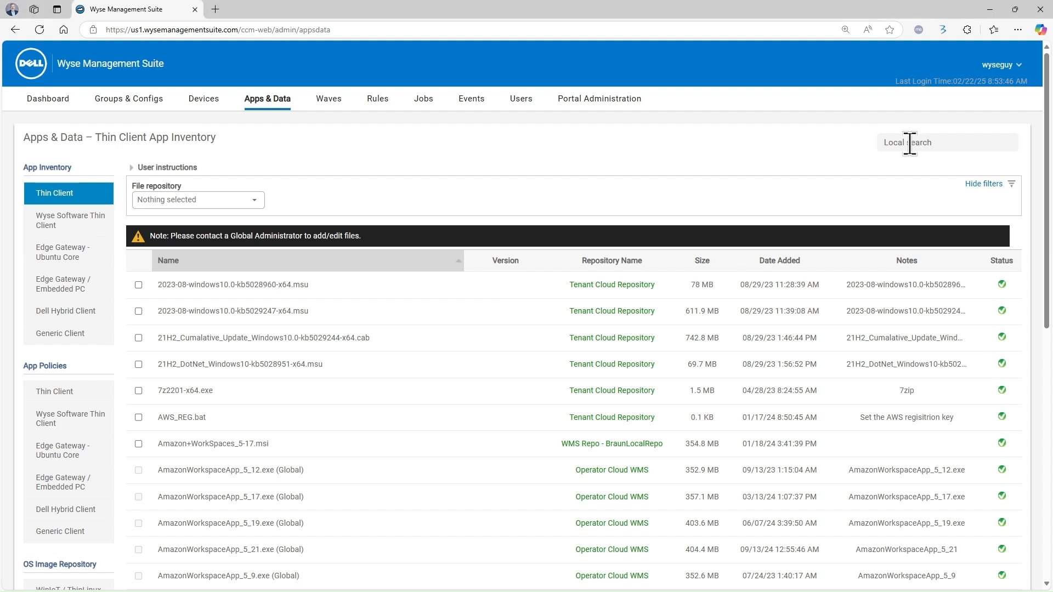
type("reg")
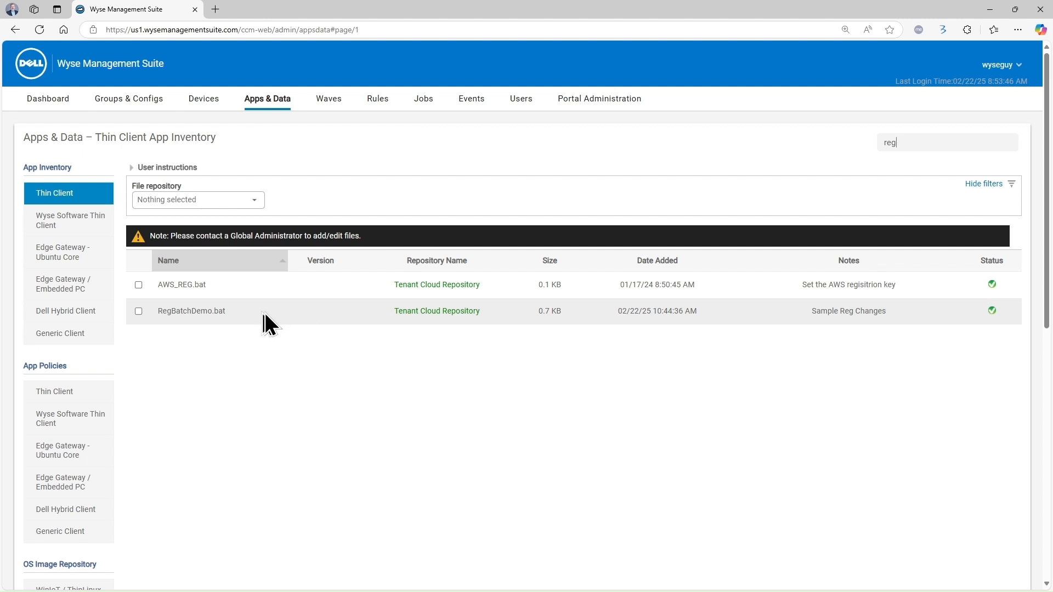
left_click(66, 391)
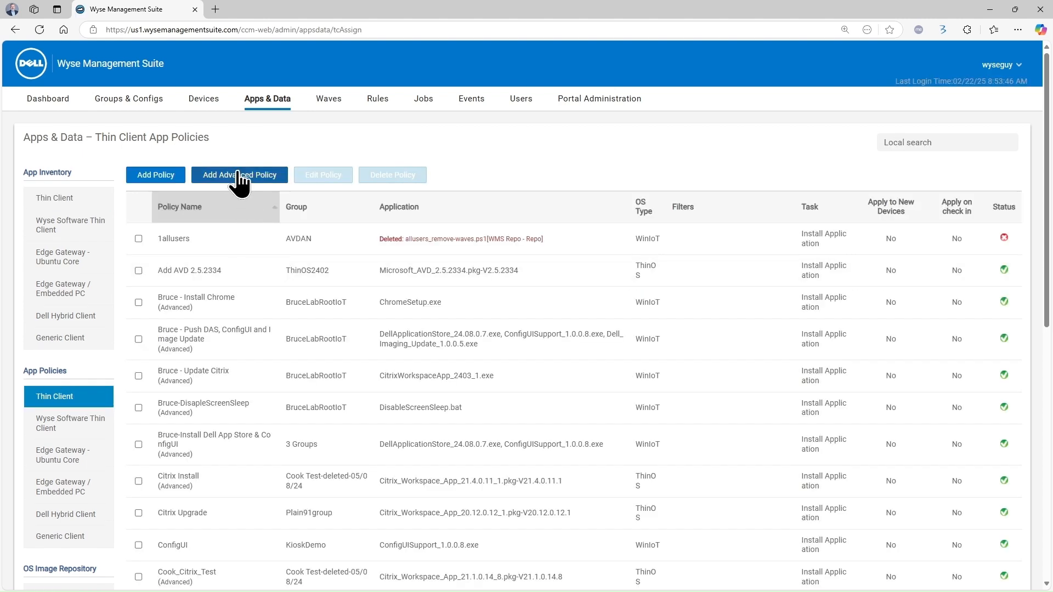
Create advanced app policy 'Demo-Install Apps' for DemoGroup with OS type WinIoT
left_click(239, 176)
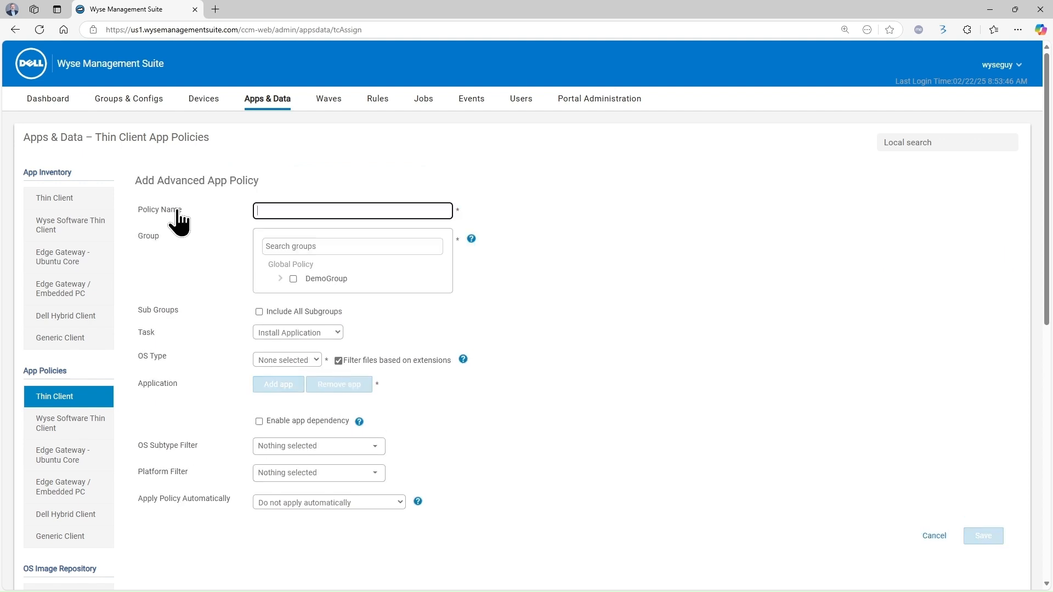
type("Instal")
key("BackSpace")
key("BackSpace")
key("BackSpace")
key("BackSpace")
key("BackSpace")
key("BackSpace")
key("BackSpace")
type("Demo-Install Apps")
left_click(293, 279)
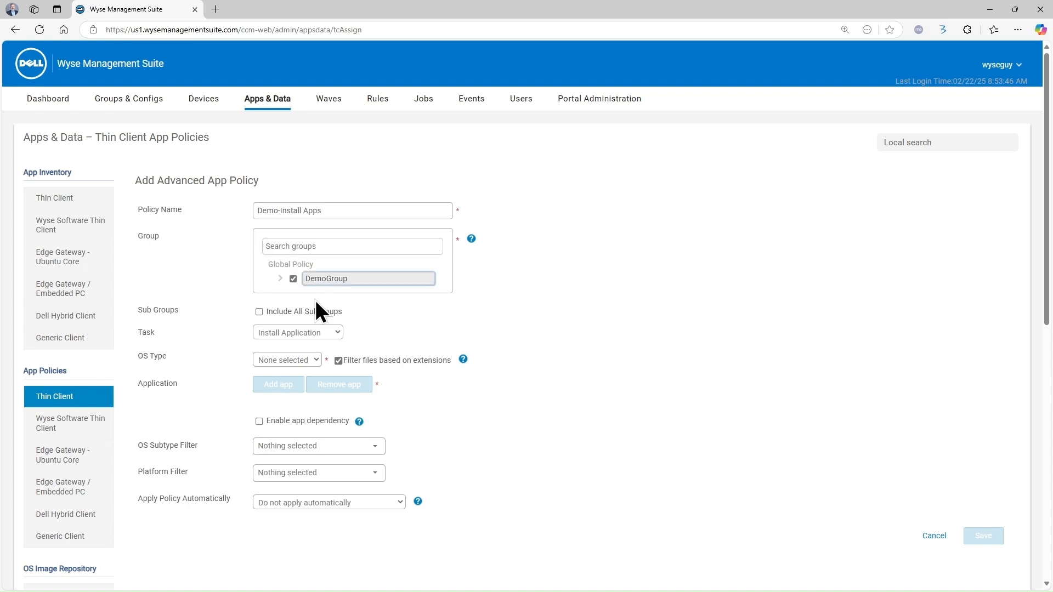
left_click(339, 334)
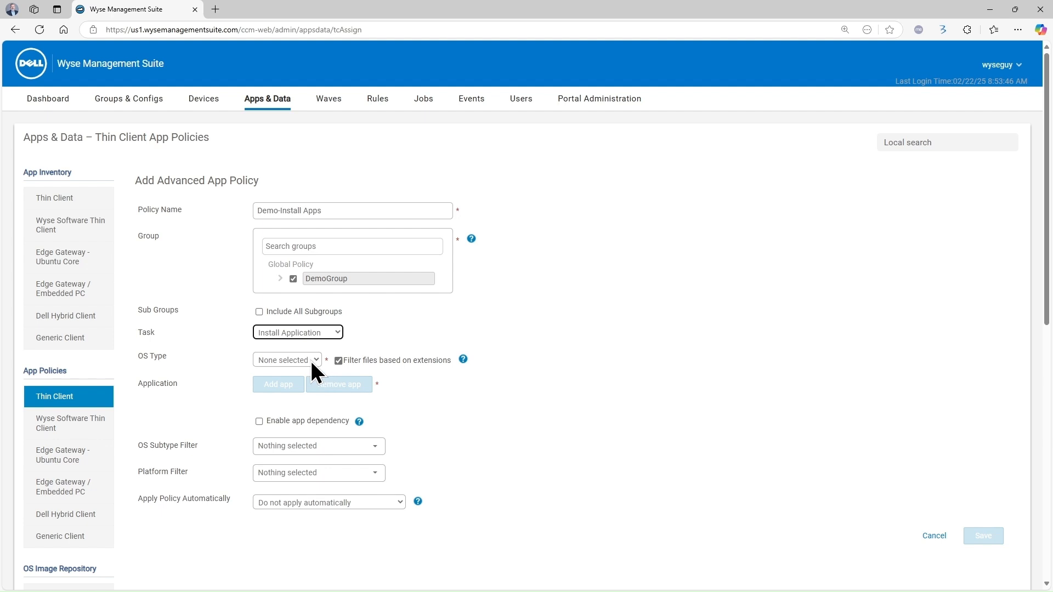
left_click(316, 360)
scroll(492, 350, "down", 3)
left_click(315, 196)
left_click(304, 219)
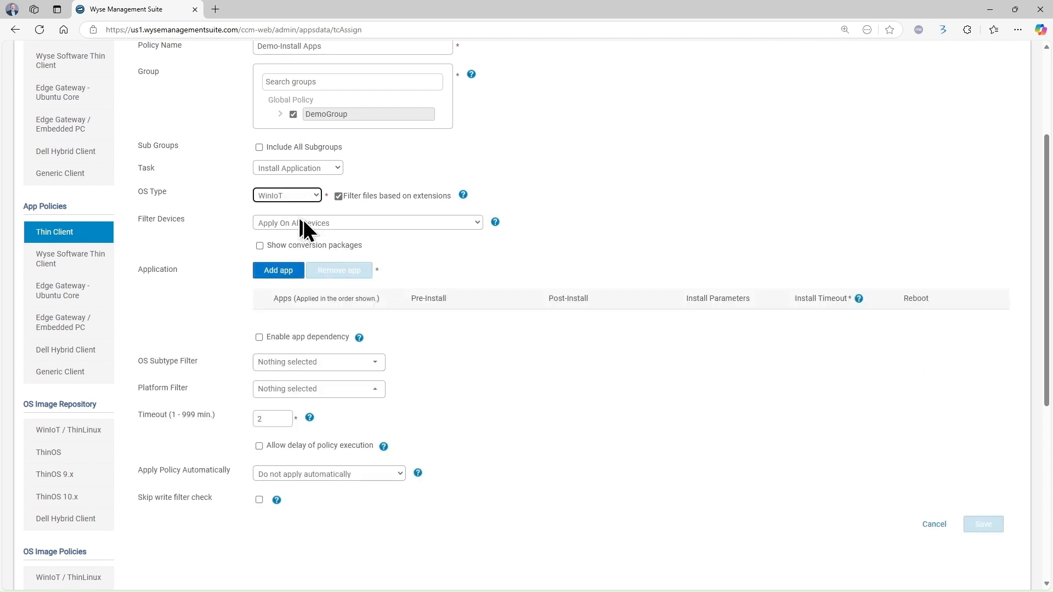
Add CitrixWorkspaceApp_2403_1.exe with install parameter --silent, plus an empty second app row
left_click(278, 271)
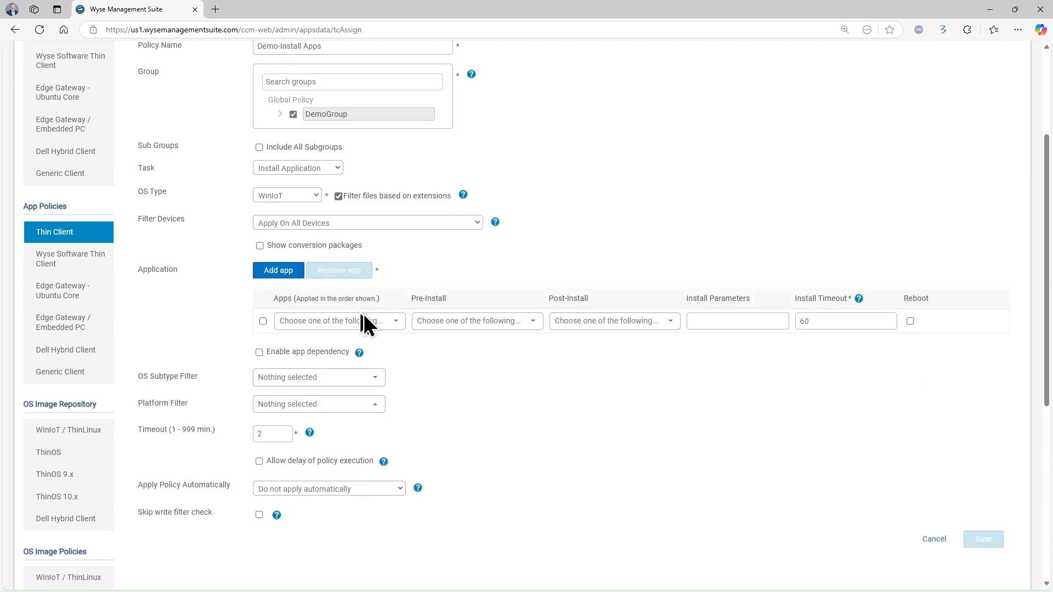
left_click(376, 324)
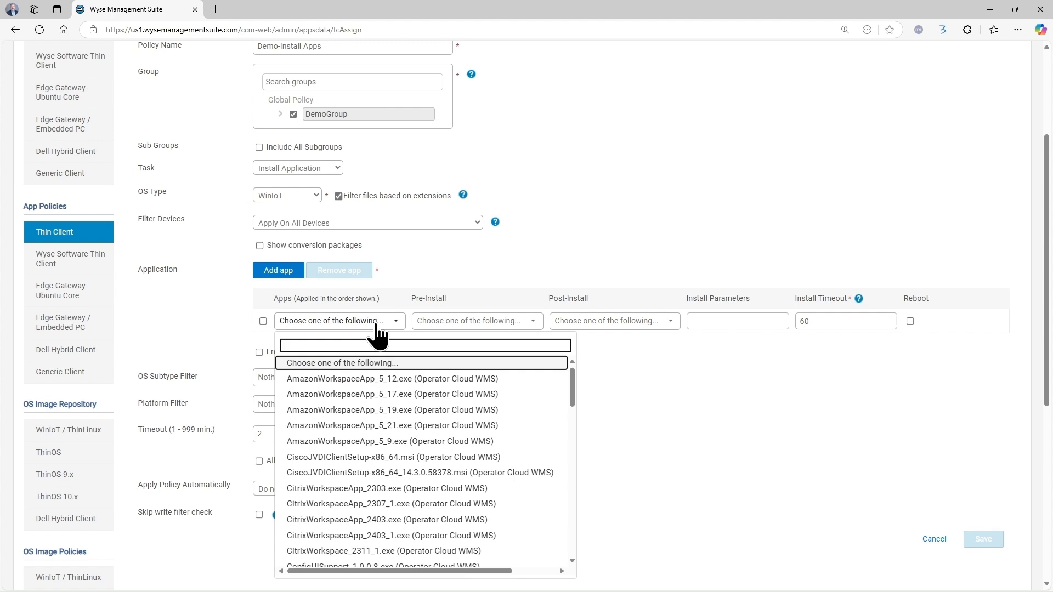
scroll(433, 494, "down", 1)
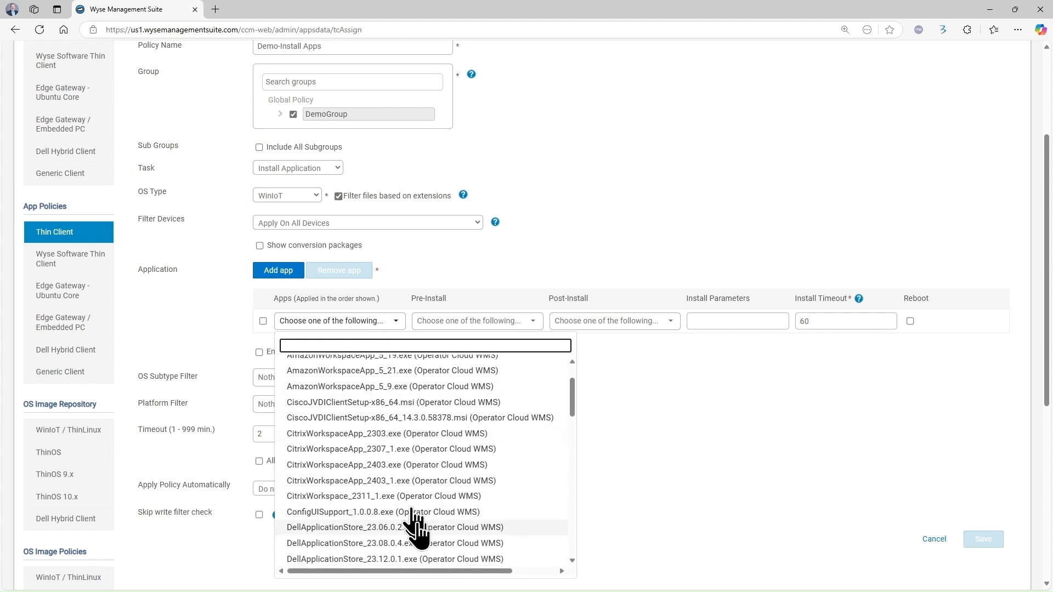
left_click(410, 481)
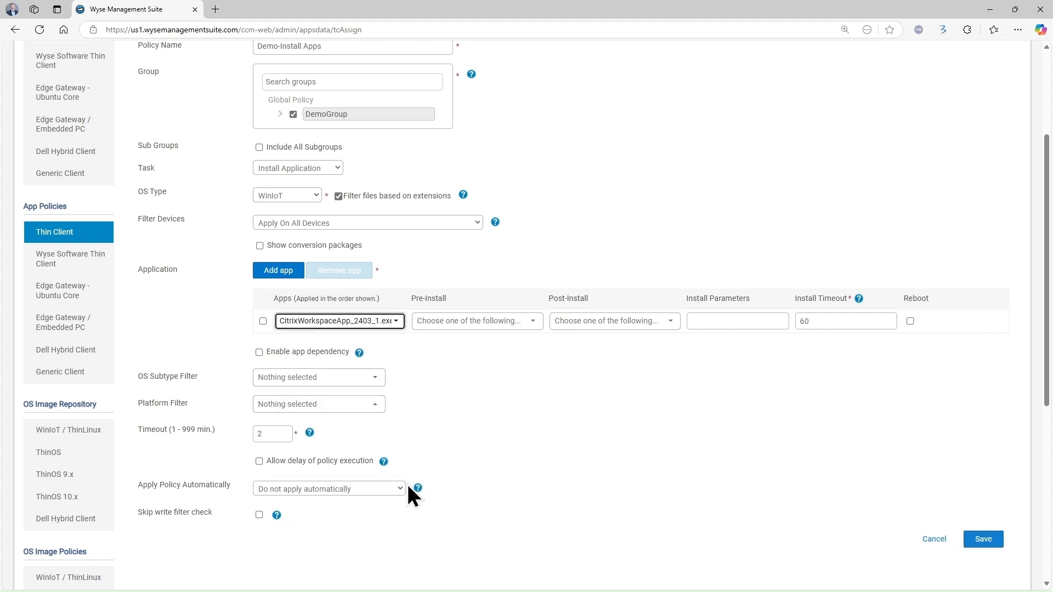
left_click(711, 318)
type("-")
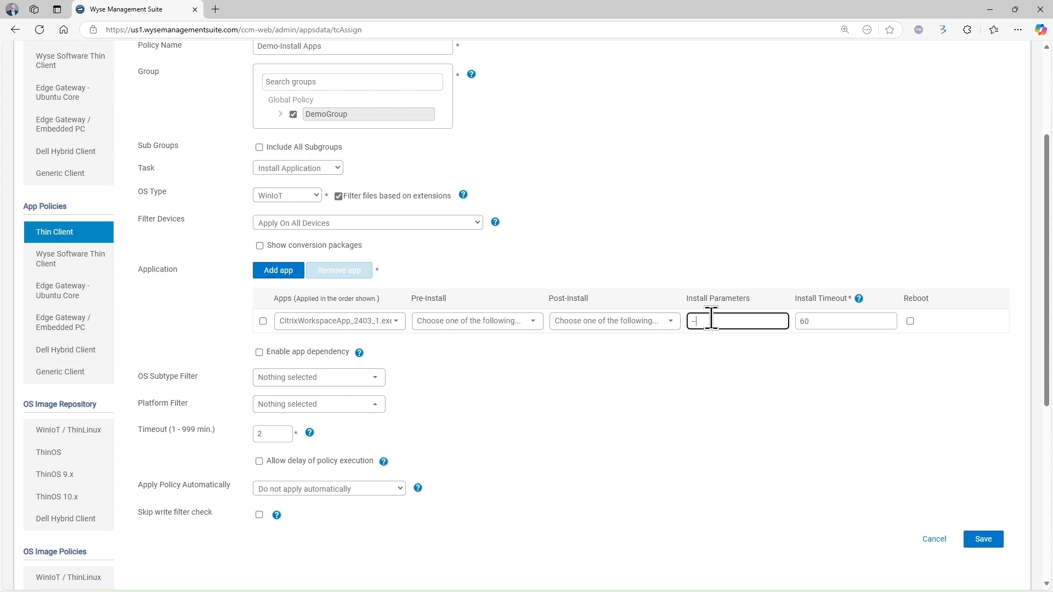
type("-sile")
type("lent")
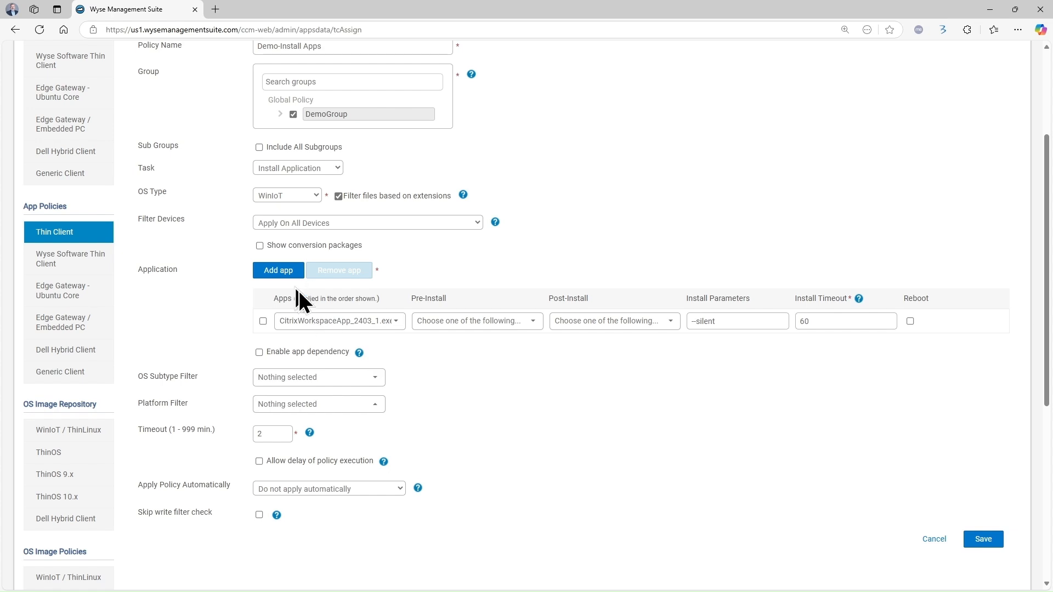
left_click(286, 272)
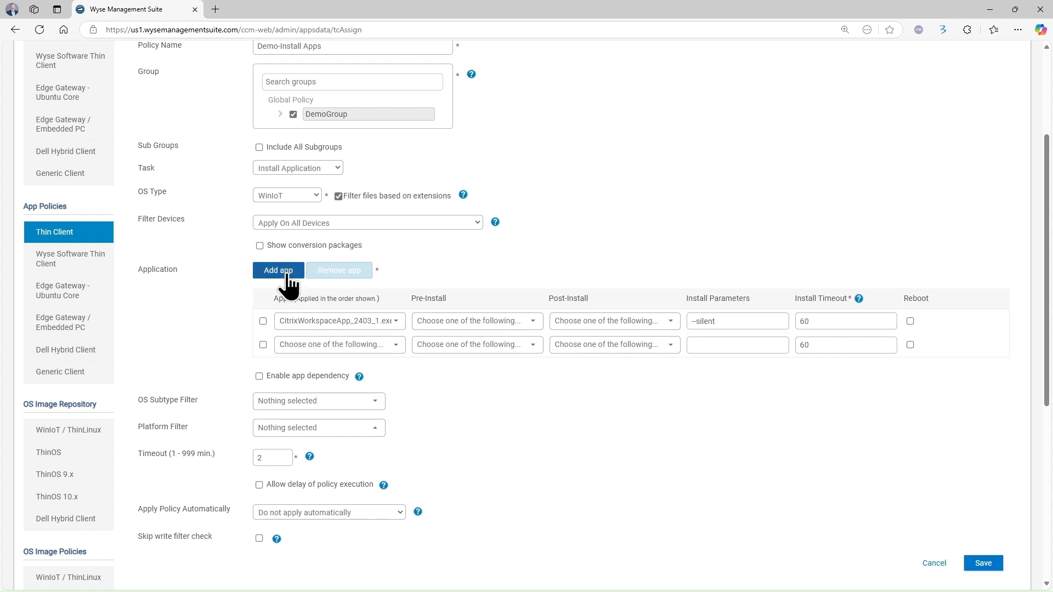
Set the second app to ChromeSetup.exe with install parameters /silent /install
left_click(336, 345)
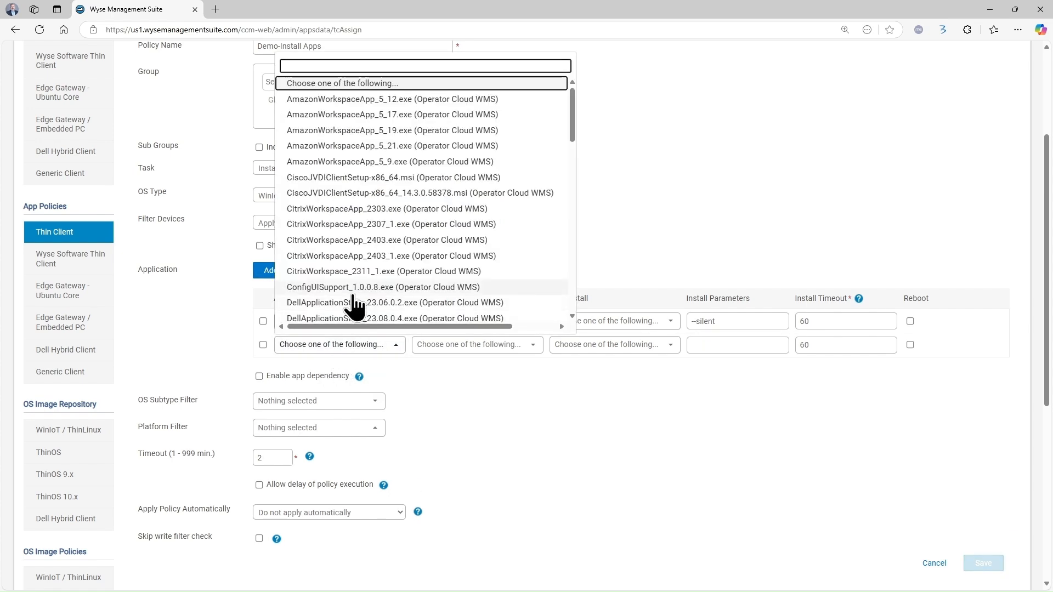
scroll(353, 305, "down", 2)
scroll(352, 305, "down", 3)
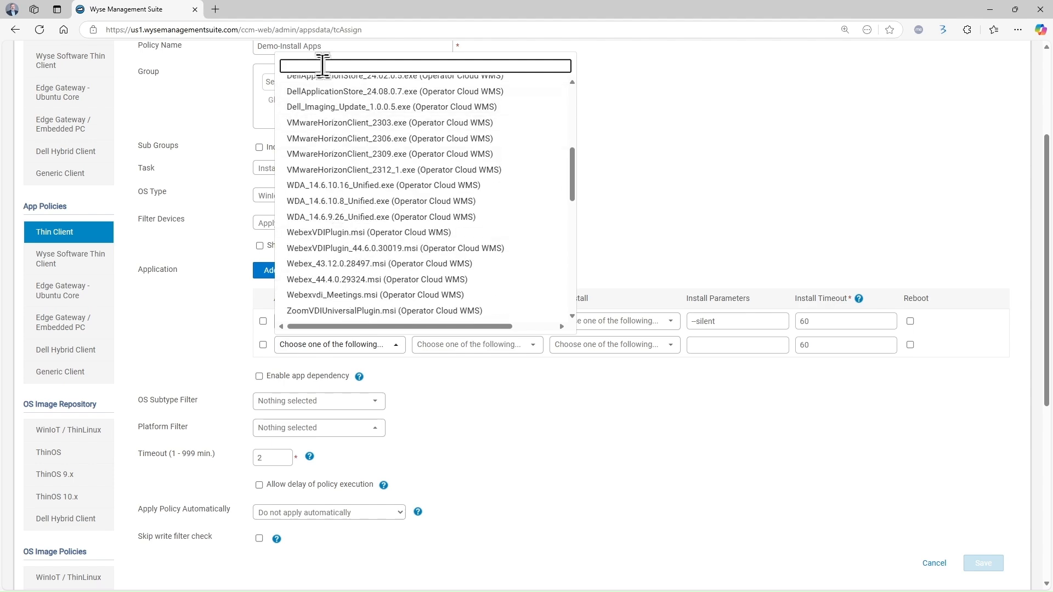
type("chrom")
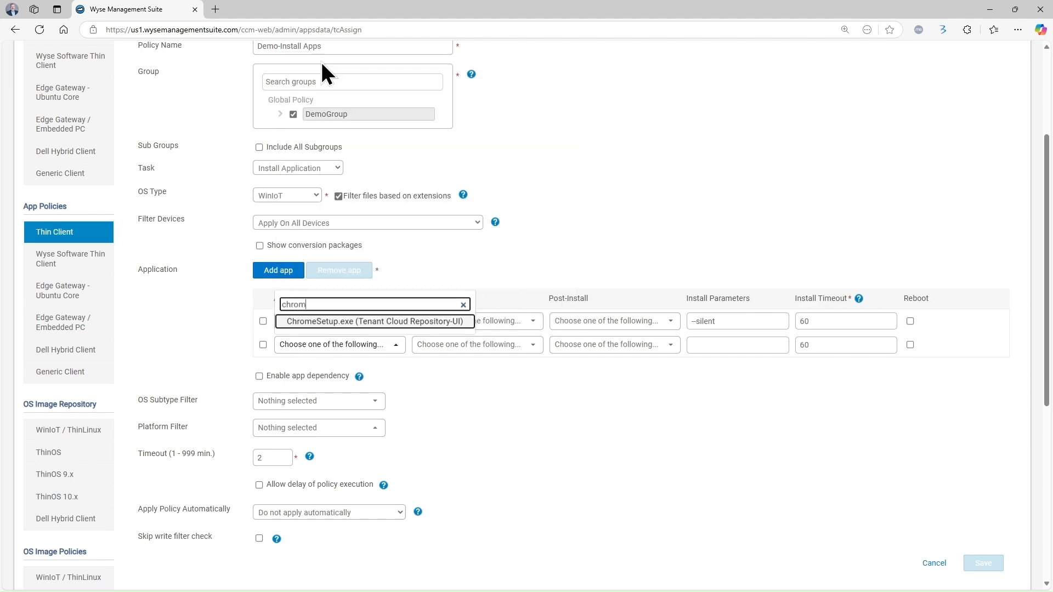
left_click(365, 322)
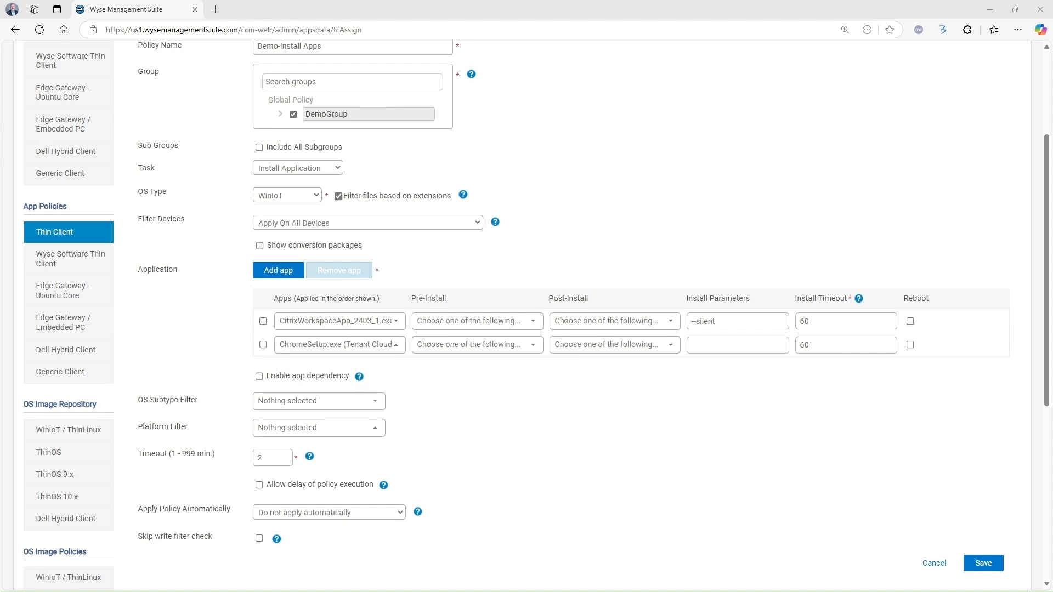
left_click(747, 344)
type("/silent /install")
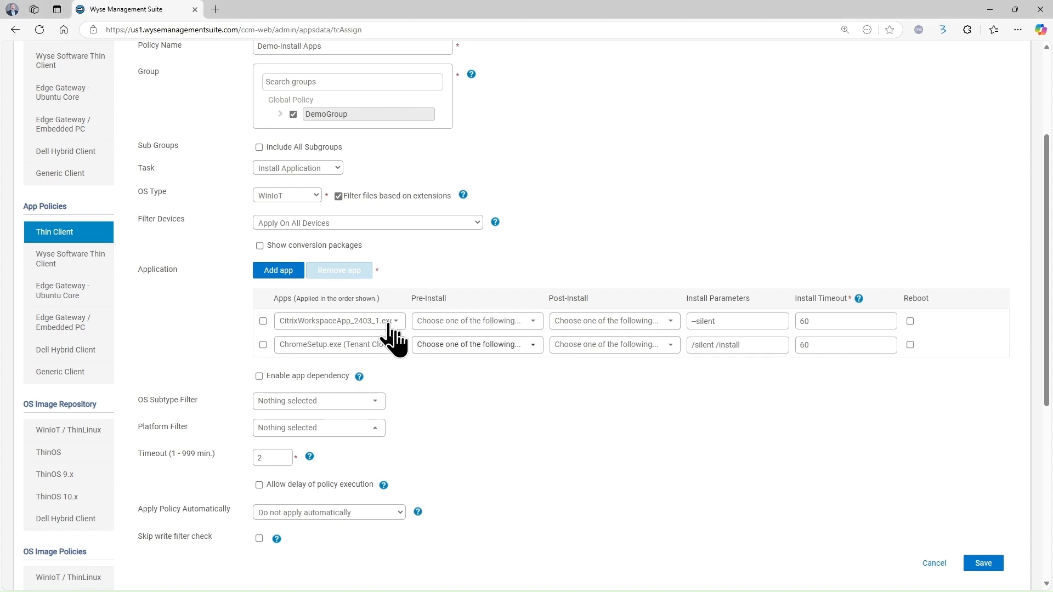
Add RegBatchDemo.bat as the third app and save the policy
left_click(278, 270)
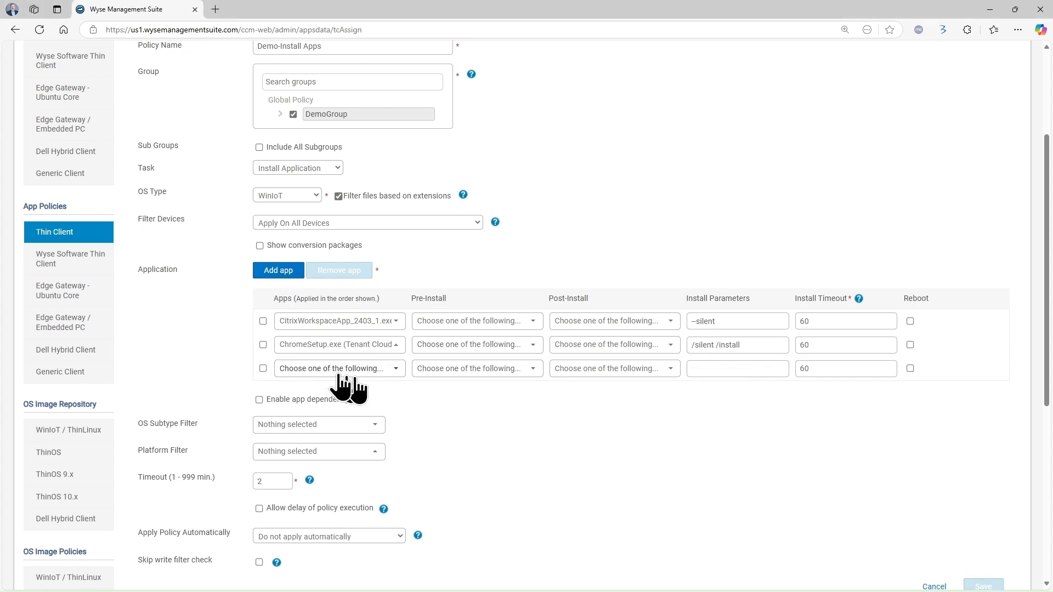
left_click(394, 372)
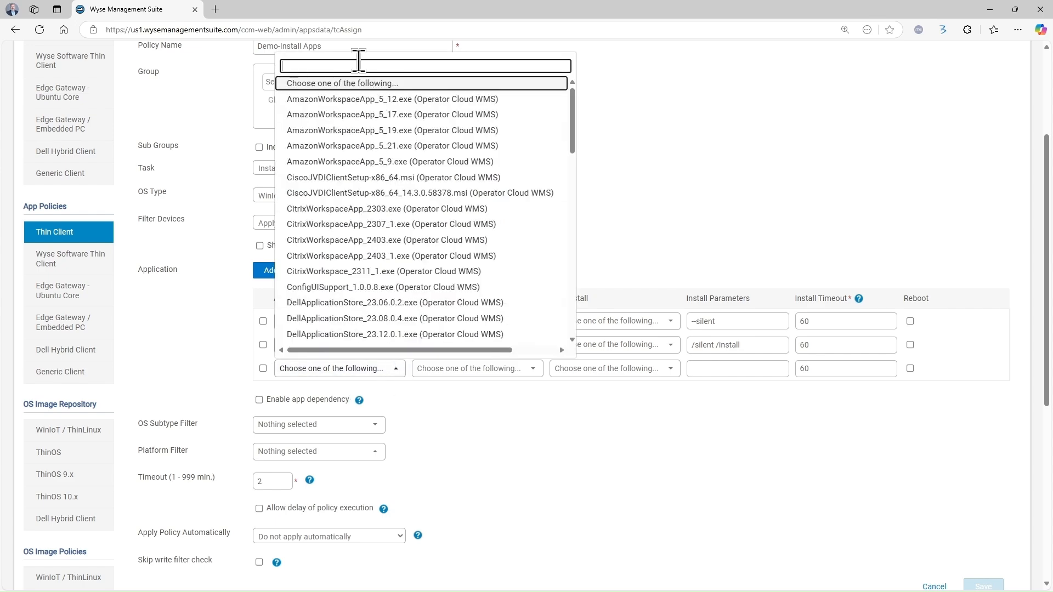
type("REg")
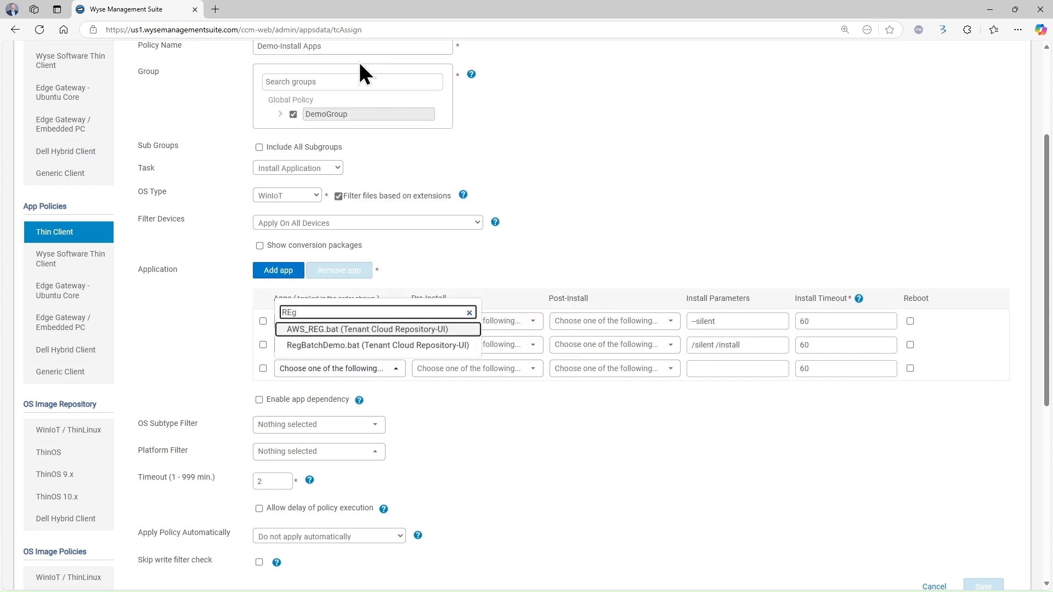
left_click(368, 345)
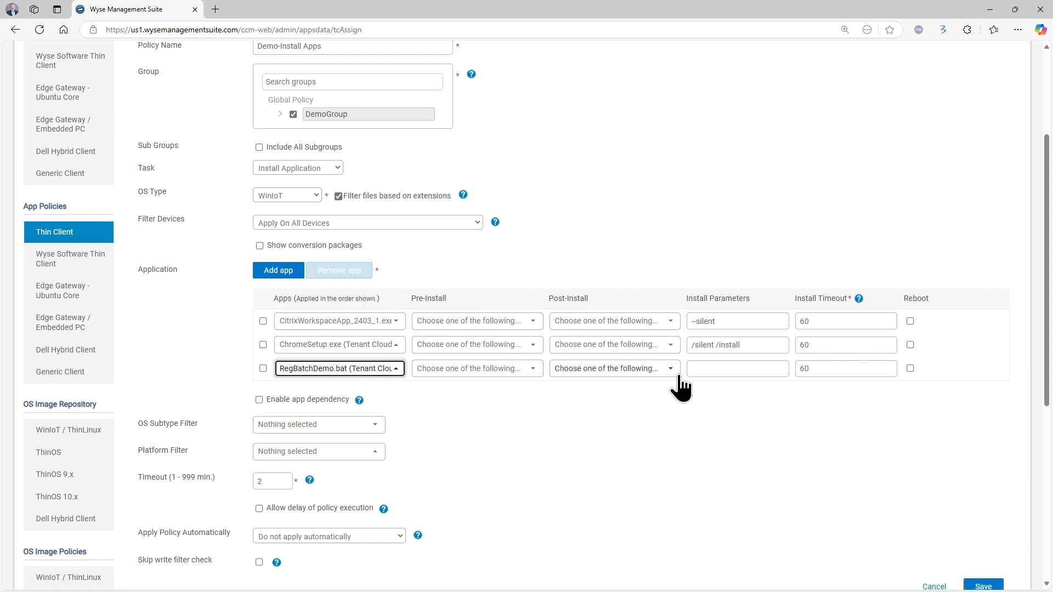
left_click(709, 439)
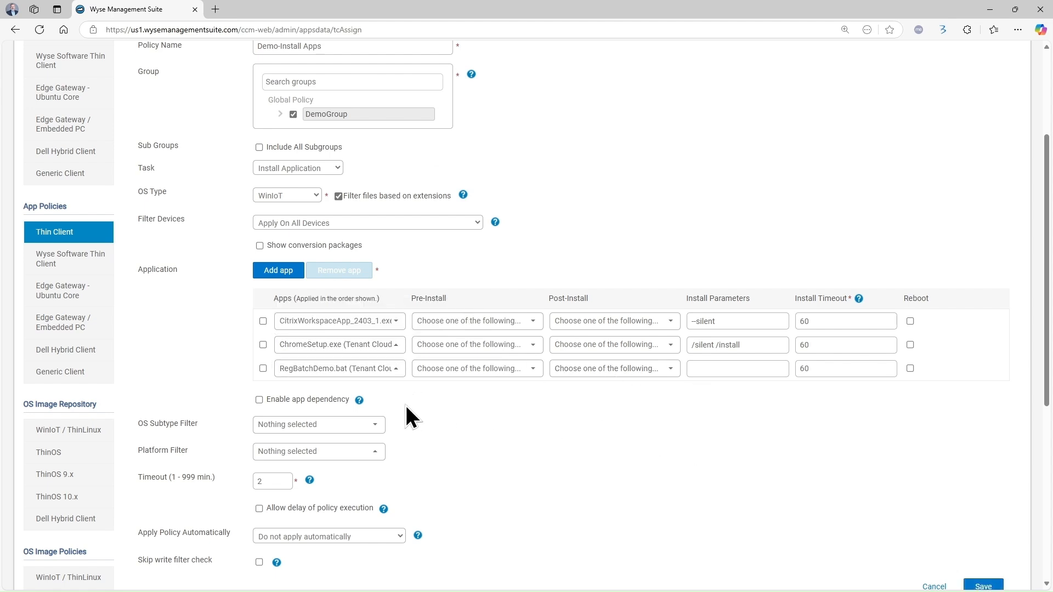
scroll(407, 404, "down", 1)
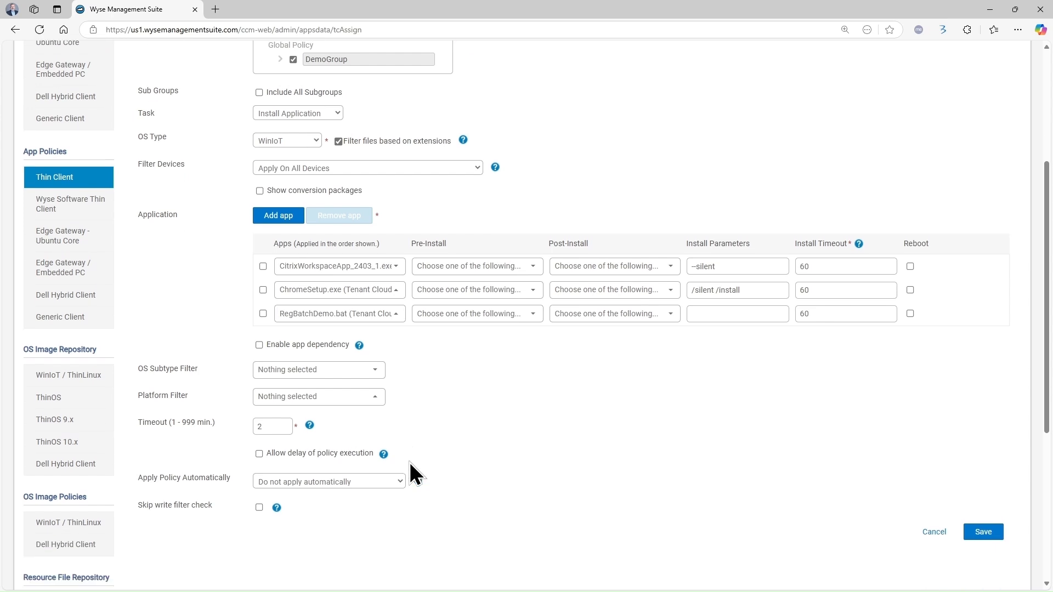
left_click(973, 530)
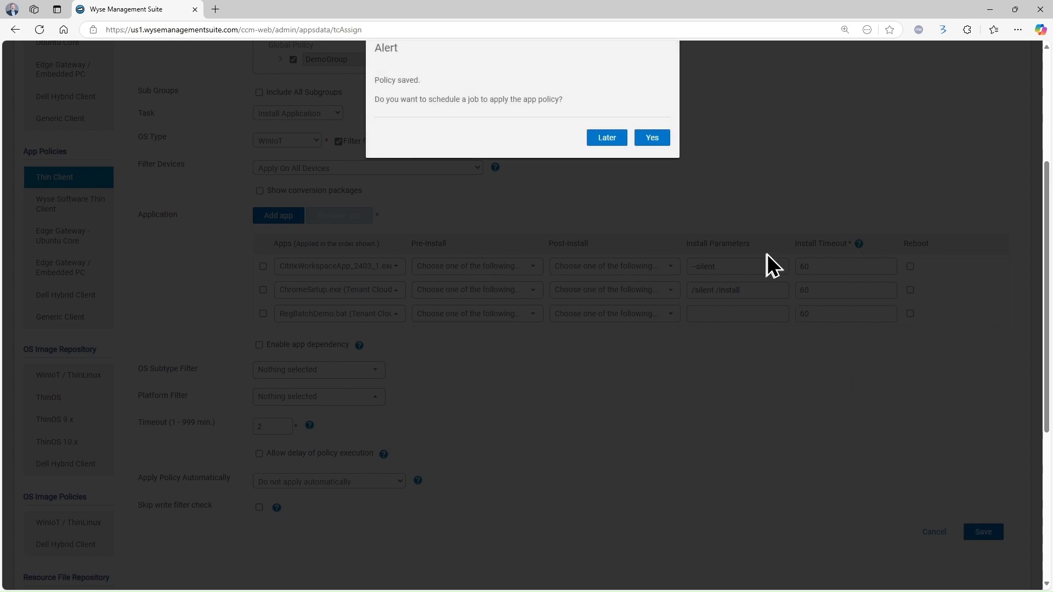
scroll(766, 254, "up", 1)
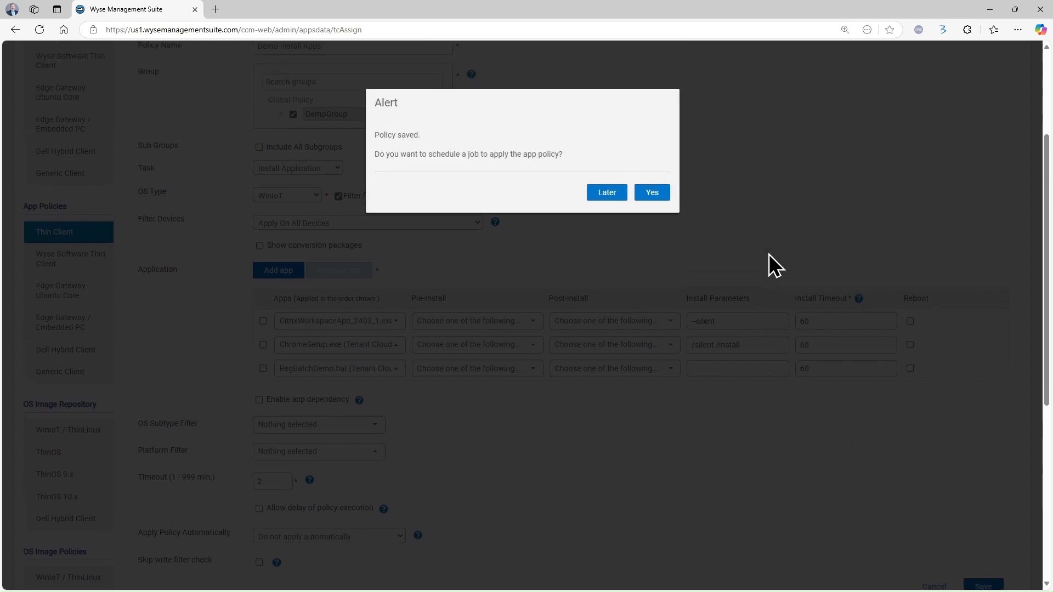
Postpone the scheduling prompt and start Schedule App Policy for the selected thin client
left_click(607, 194)
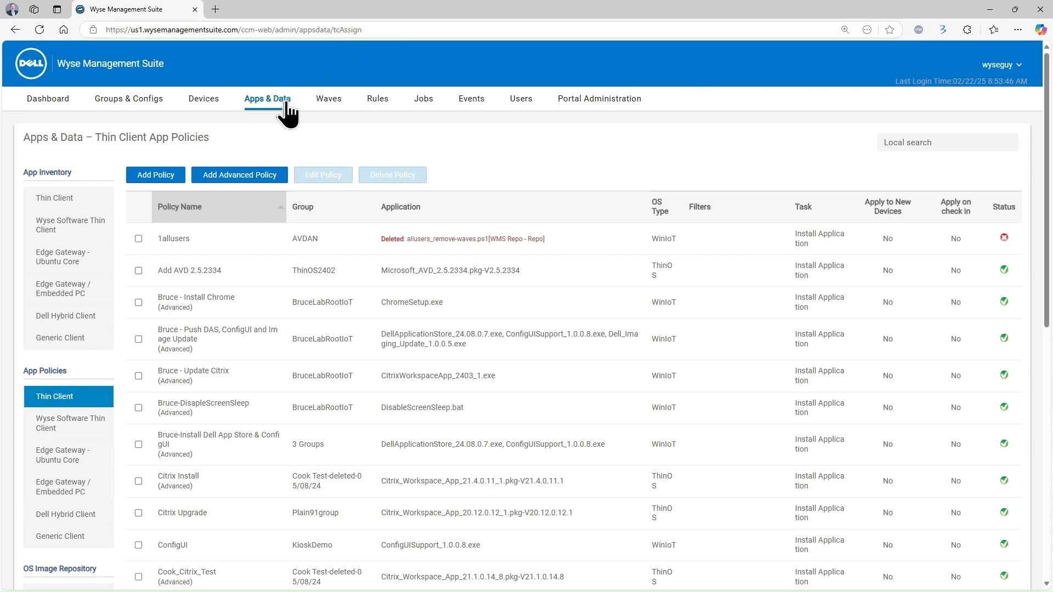
left_click(197, 101)
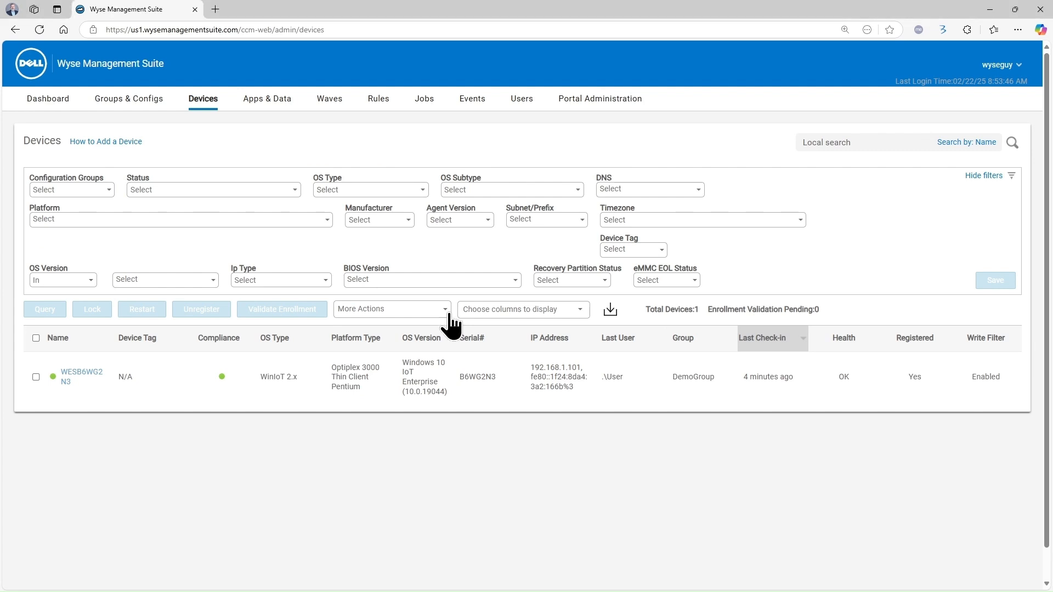
left_click(35, 377)
left_click(427, 310)
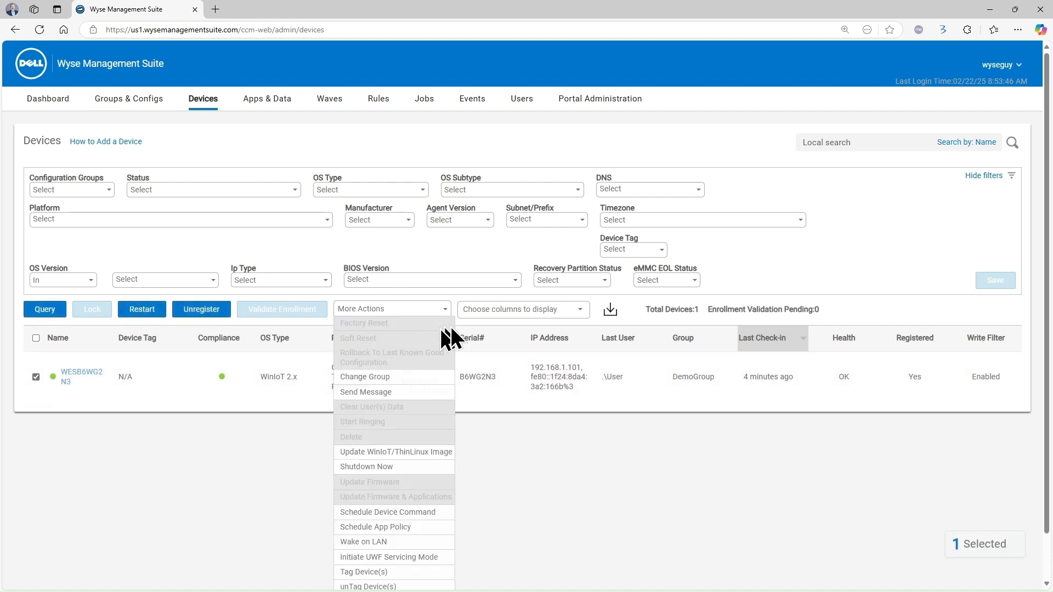
left_click(405, 527)
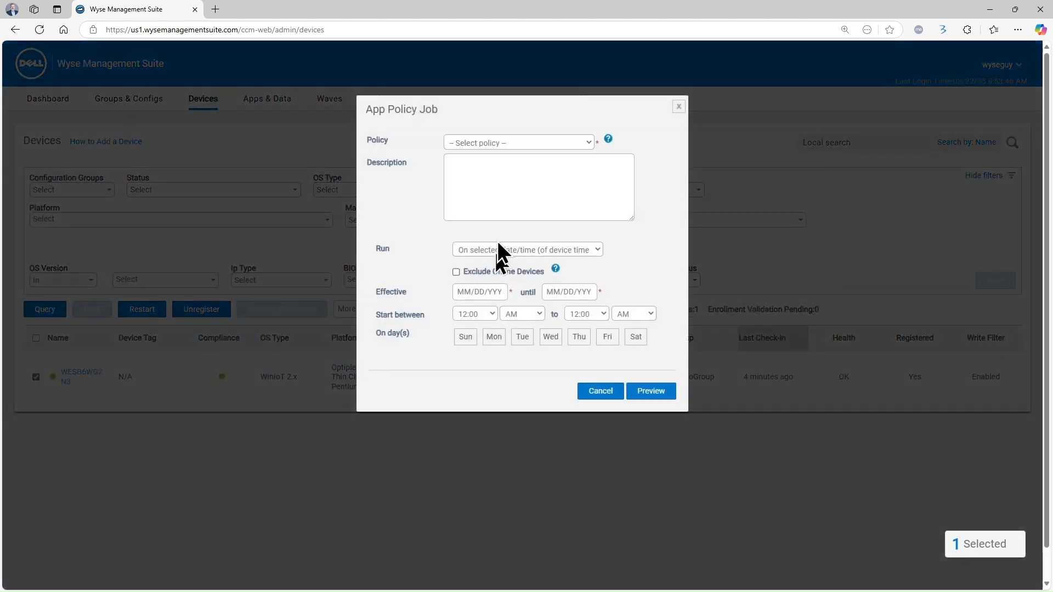
Schedule the Demo-Install Apps (Advanced) policy with Run set to Immediately
left_click(545, 144)
left_click(536, 212)
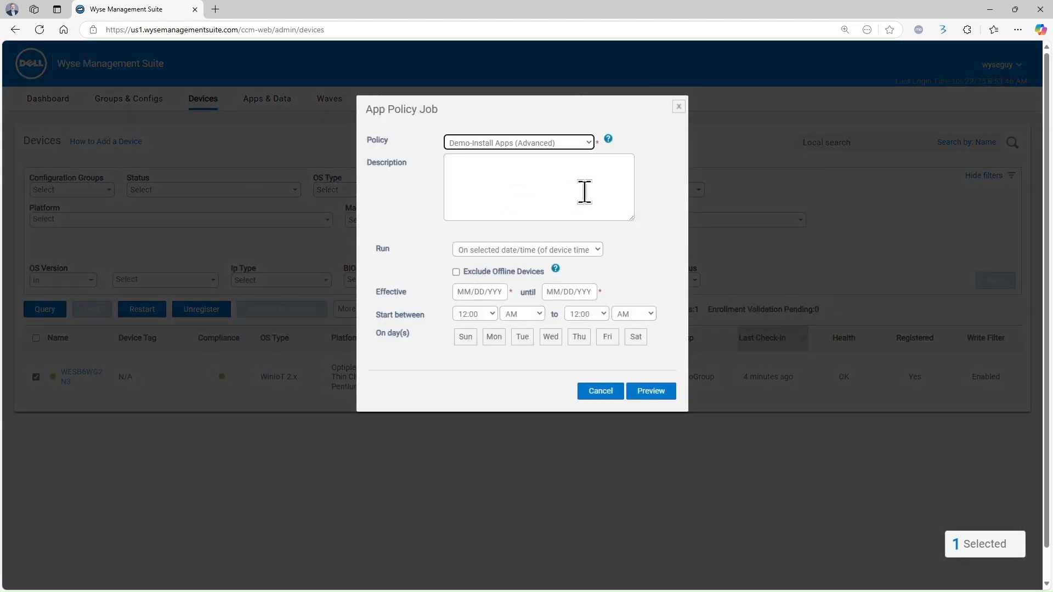
left_click(601, 254)
left_click(559, 269)
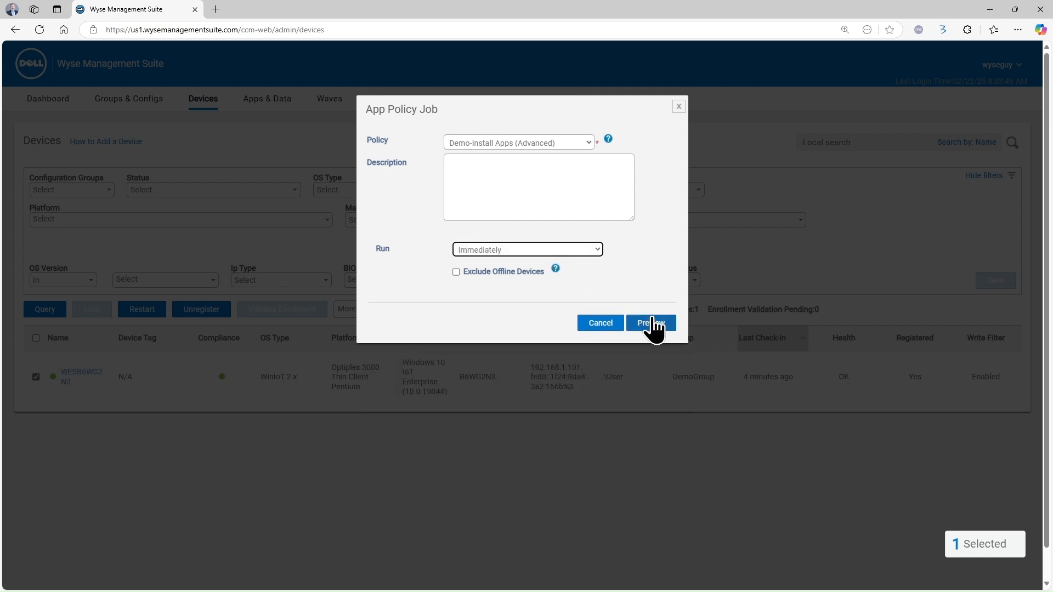
left_click(652, 323)
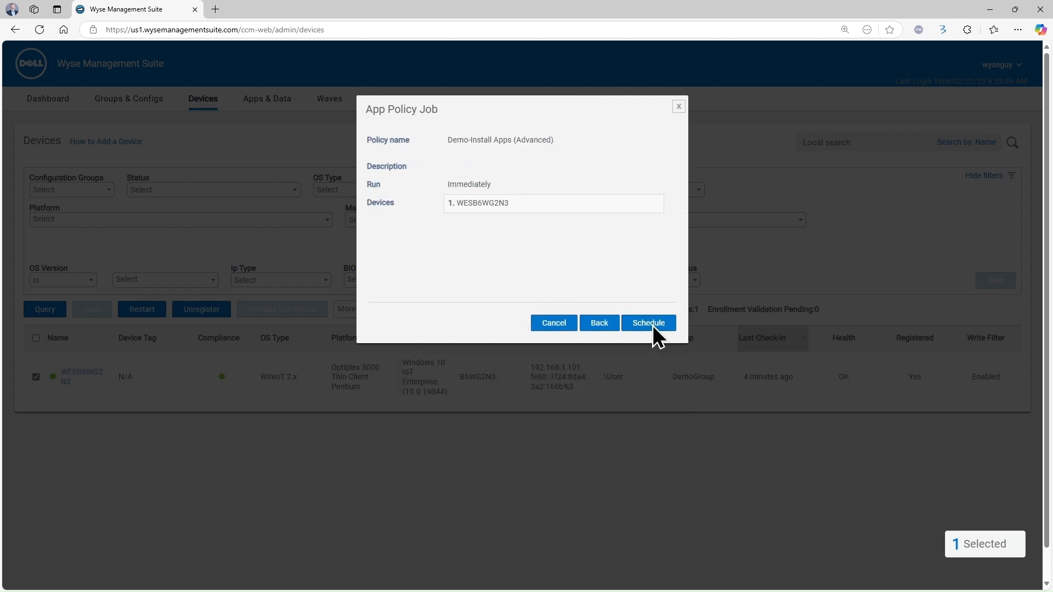
left_click(650, 324)
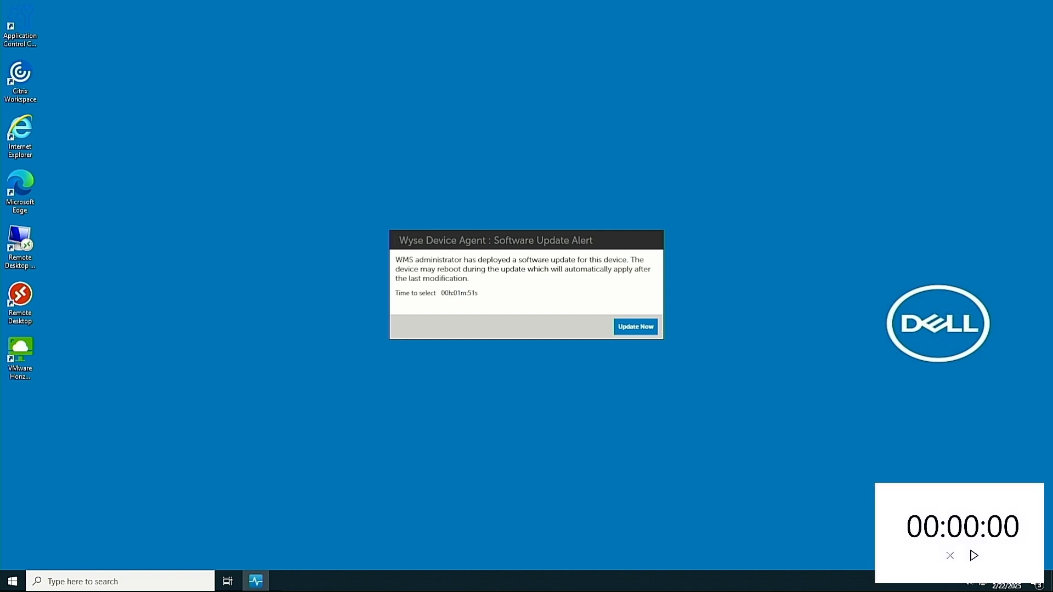
Choose Update Now on the Wyse Device Agent software update alert
left_click(635, 327)
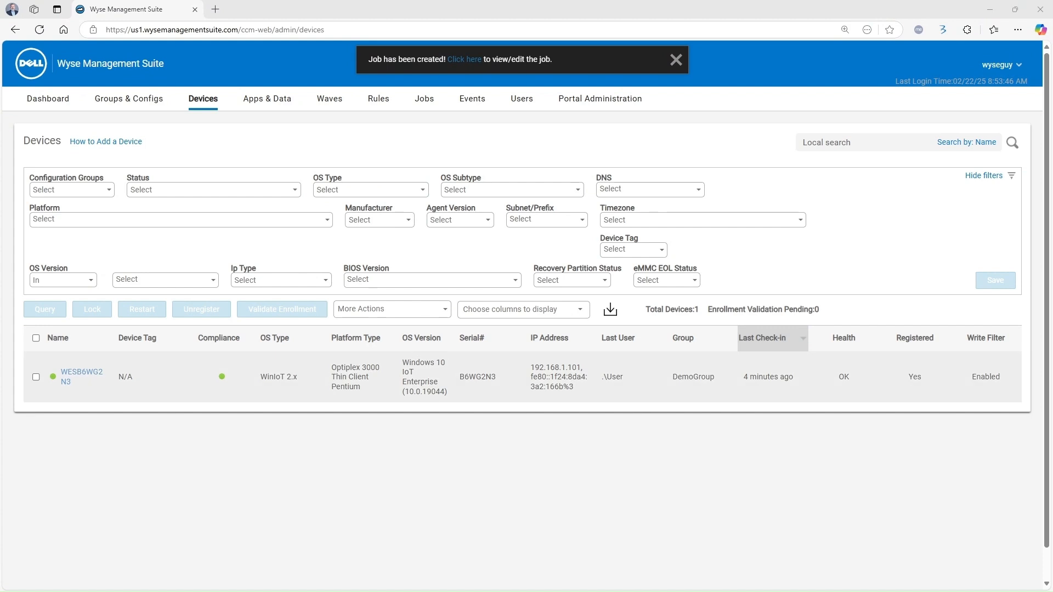
Open the thin client's details and scroll through its 20 installed apps
left_click(82, 373)
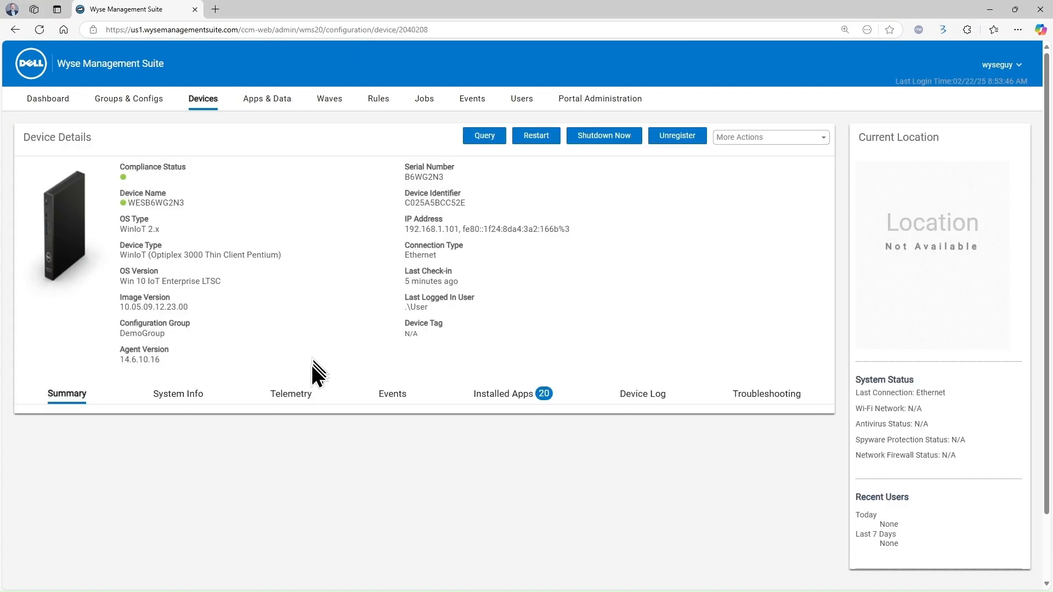
left_click(499, 394)
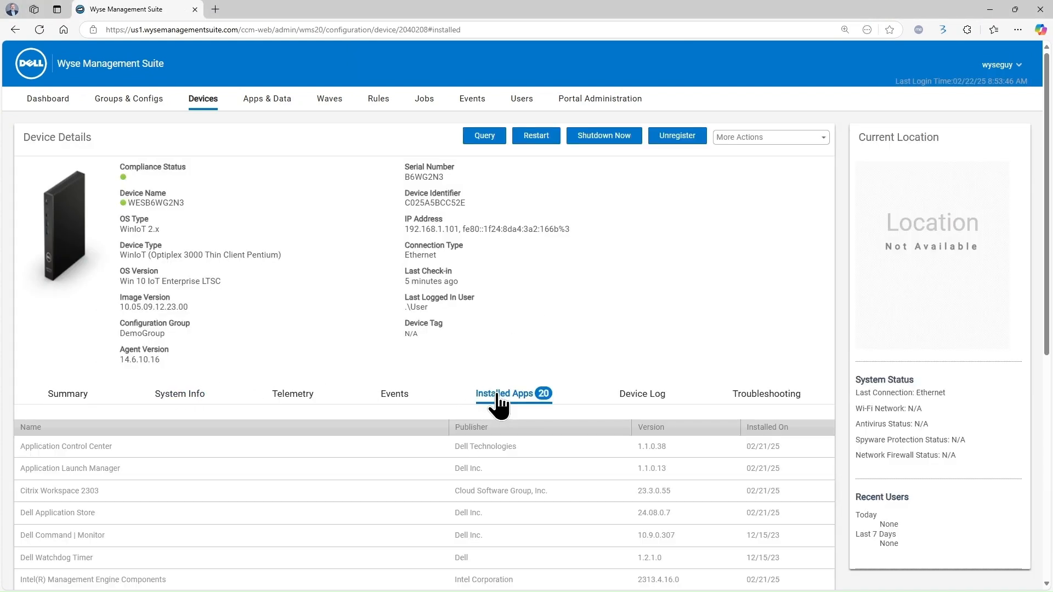
scroll(497, 396, "down", 1)
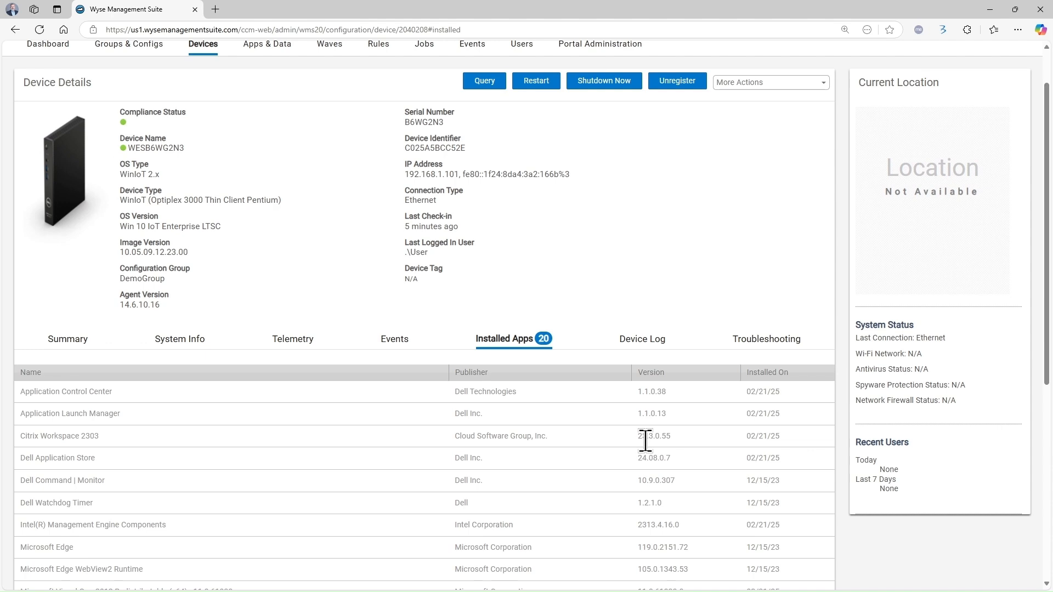
scroll(646, 440, "up", 1)
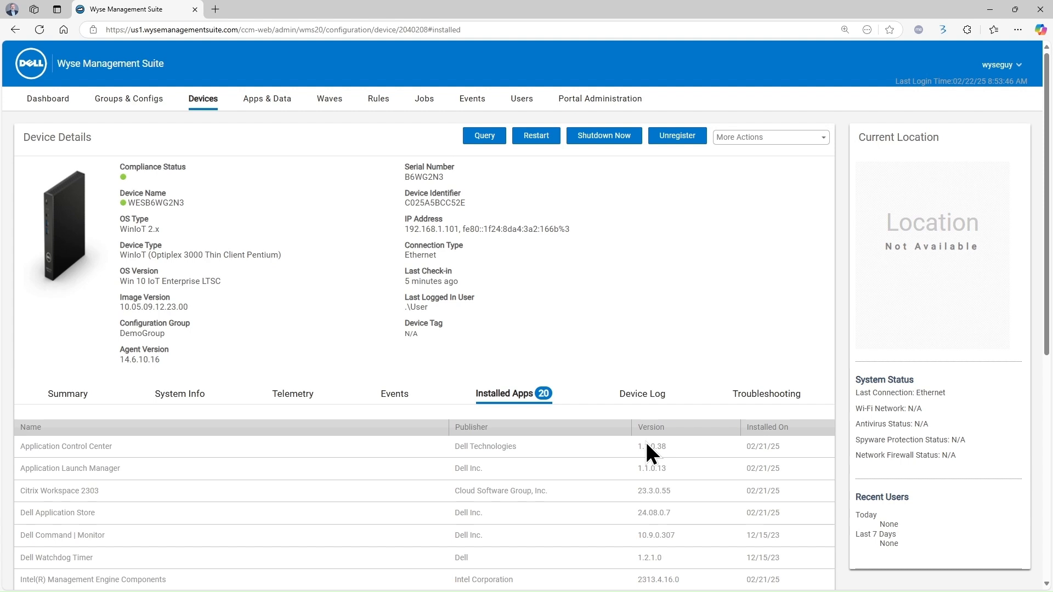
scroll(645, 443, "down", 1)
scroll(645, 443, "up", 1)
scroll(275, 469, "down", 3)
scroll(269, 461, "up", 3)
Launch Google Chrome on the thin client, skip sign-in and the ad privacy notice, then close it
left_click(200, 106)
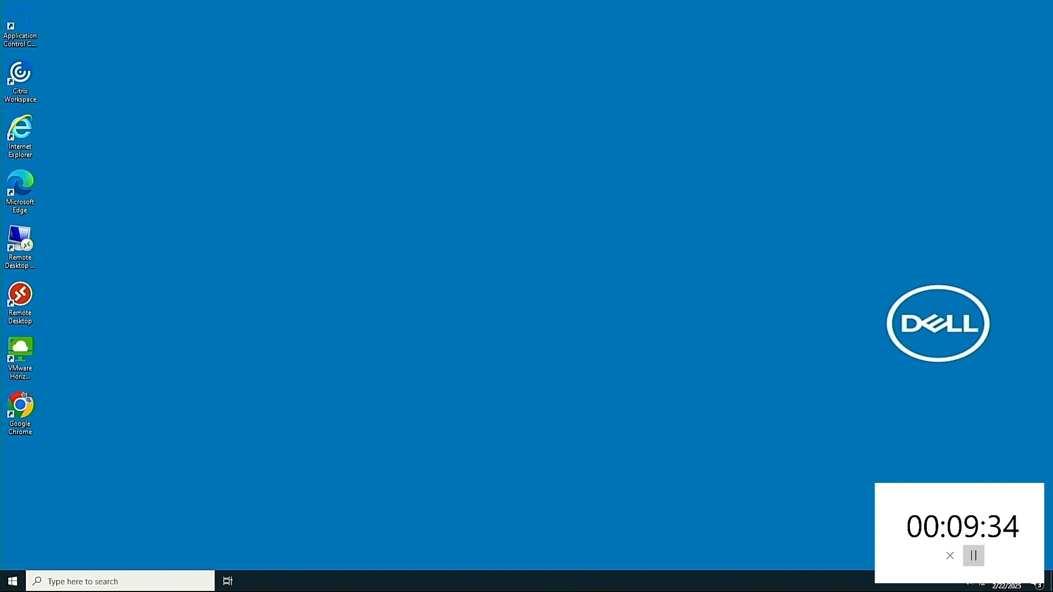
left_click(974, 555)
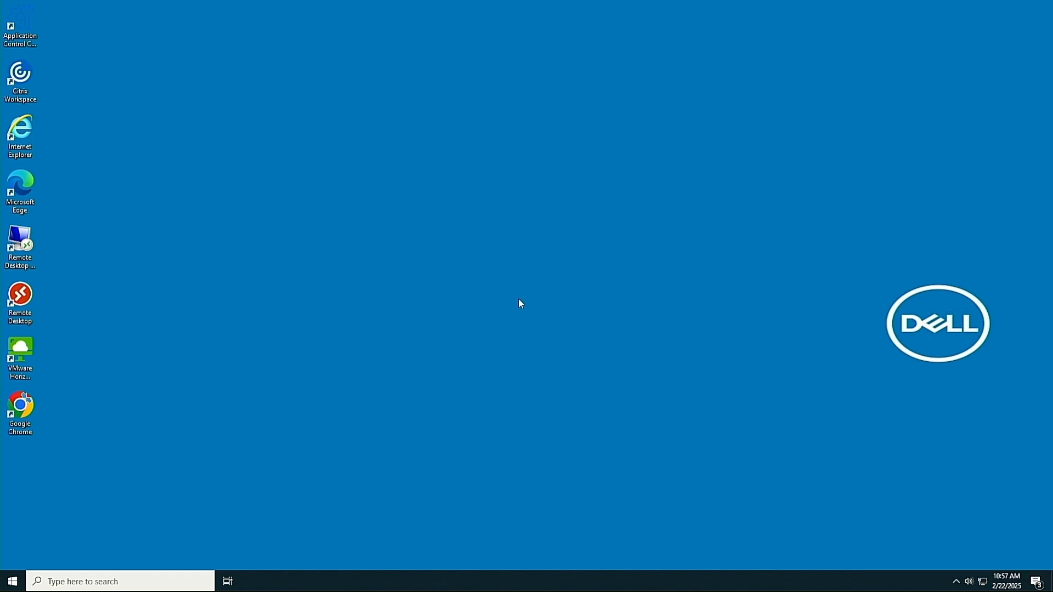
double_click(18, 418)
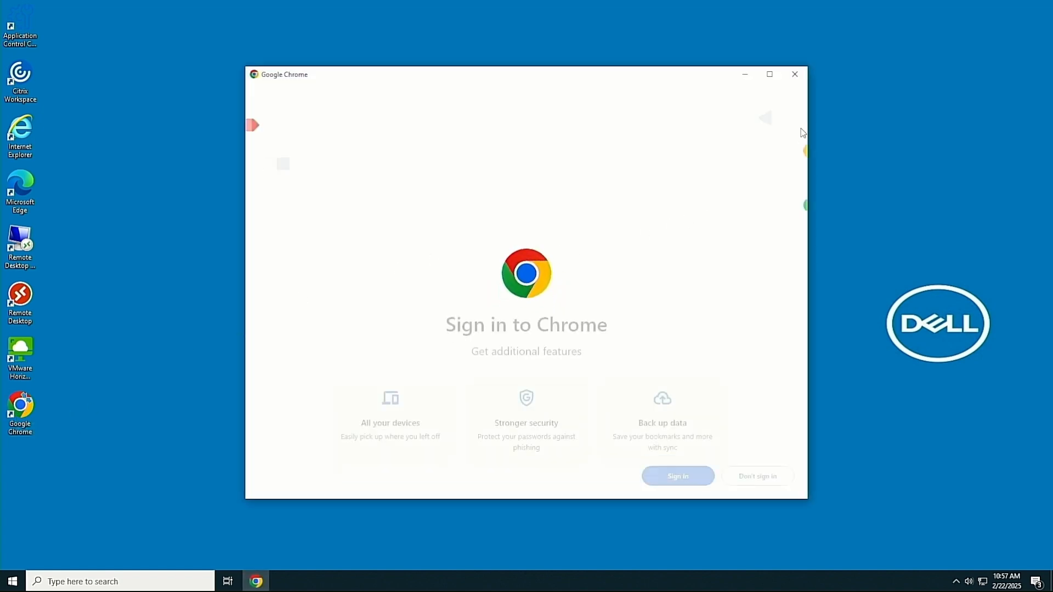
left_click(806, 79)
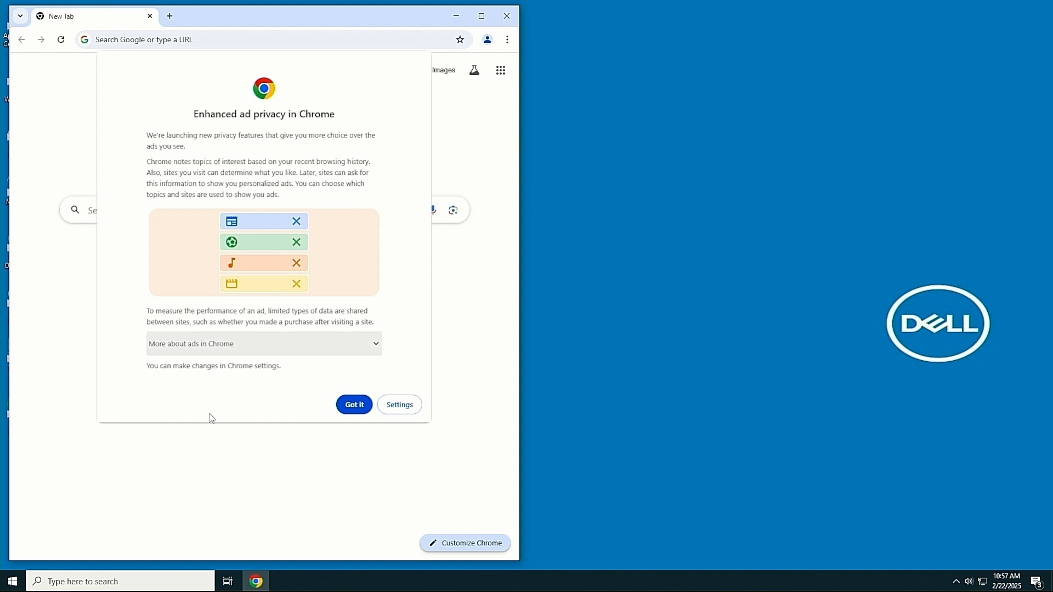
left_click(355, 404)
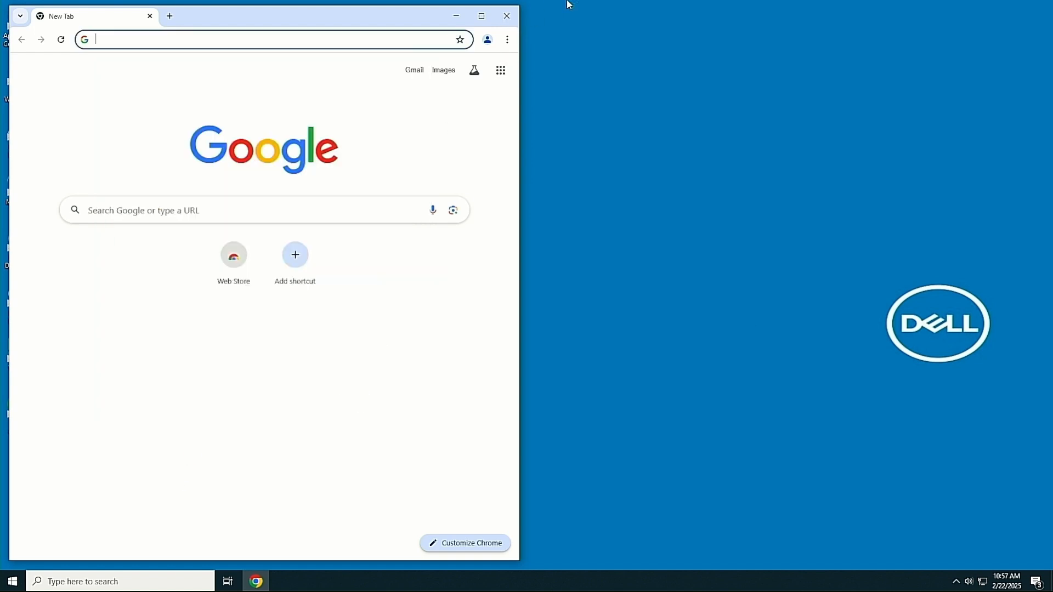
left_click(505, 16)
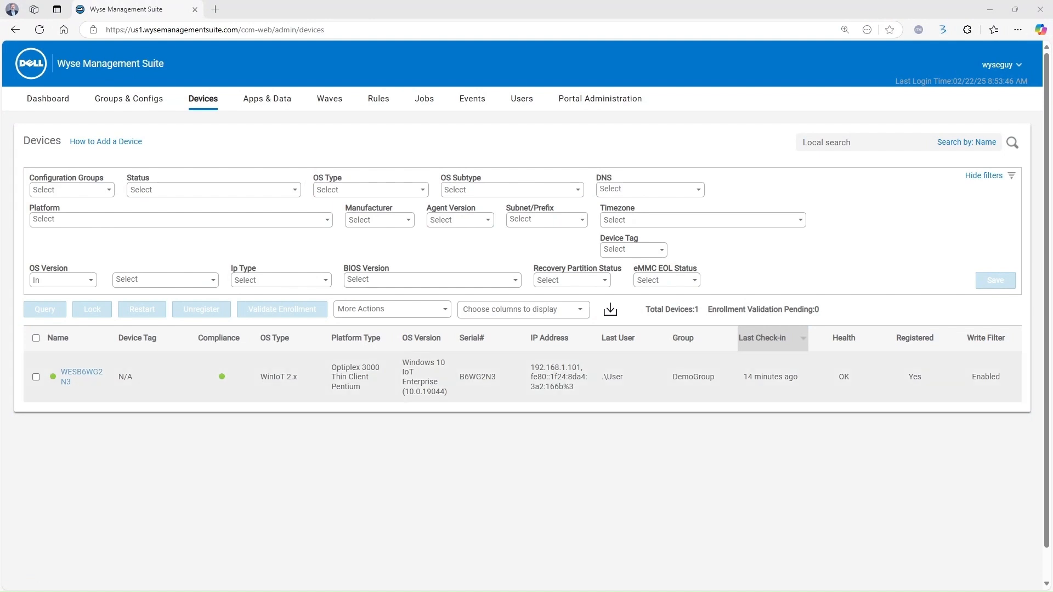
Check the thin client's Installed Apps list on Device Details, then go back to Devices
left_click(81, 375)
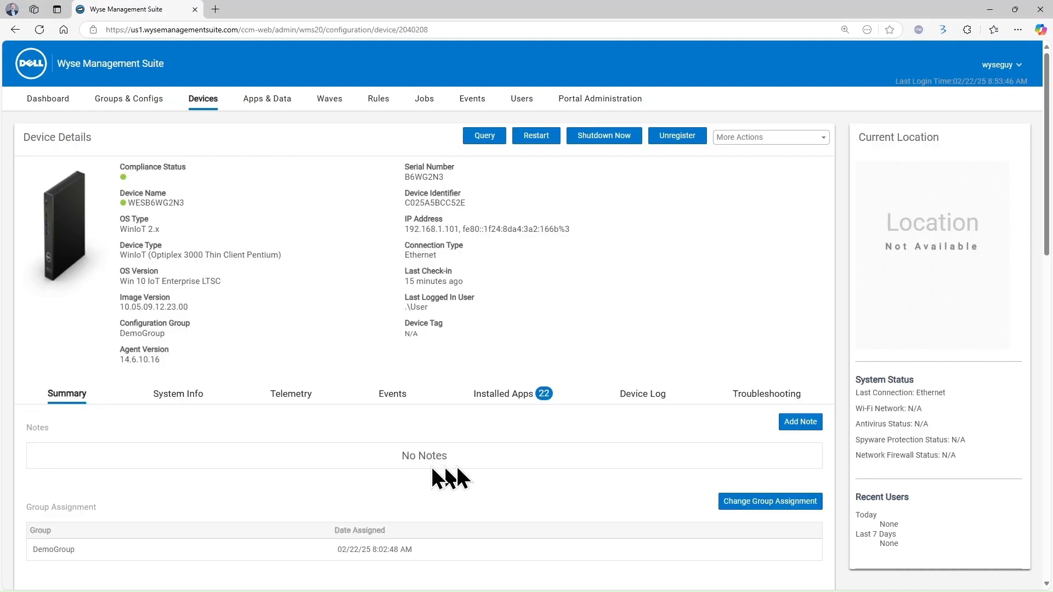
left_click(504, 400)
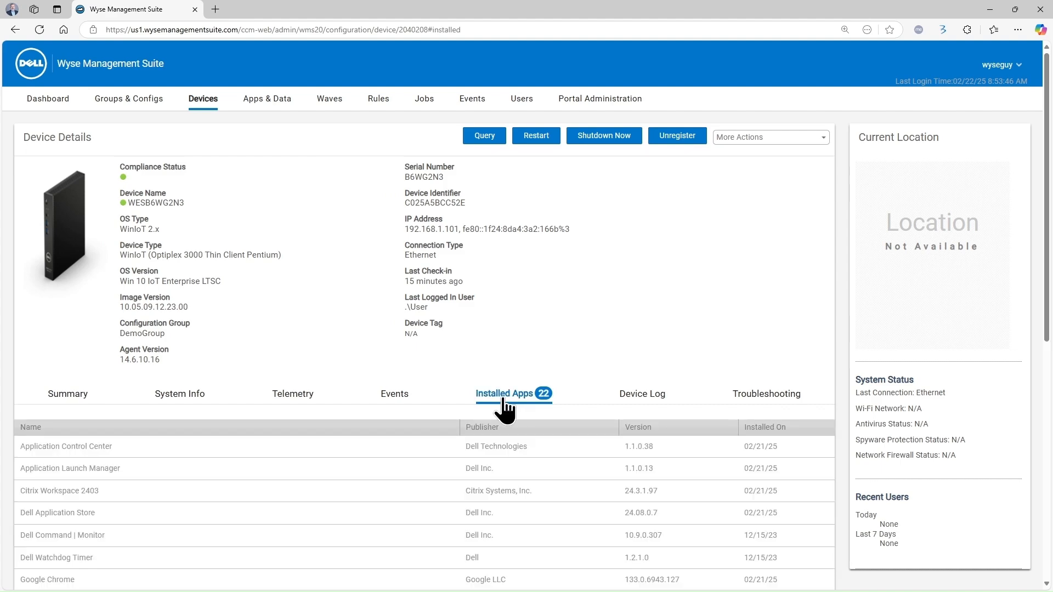
scroll(186, 492, "down", 1)
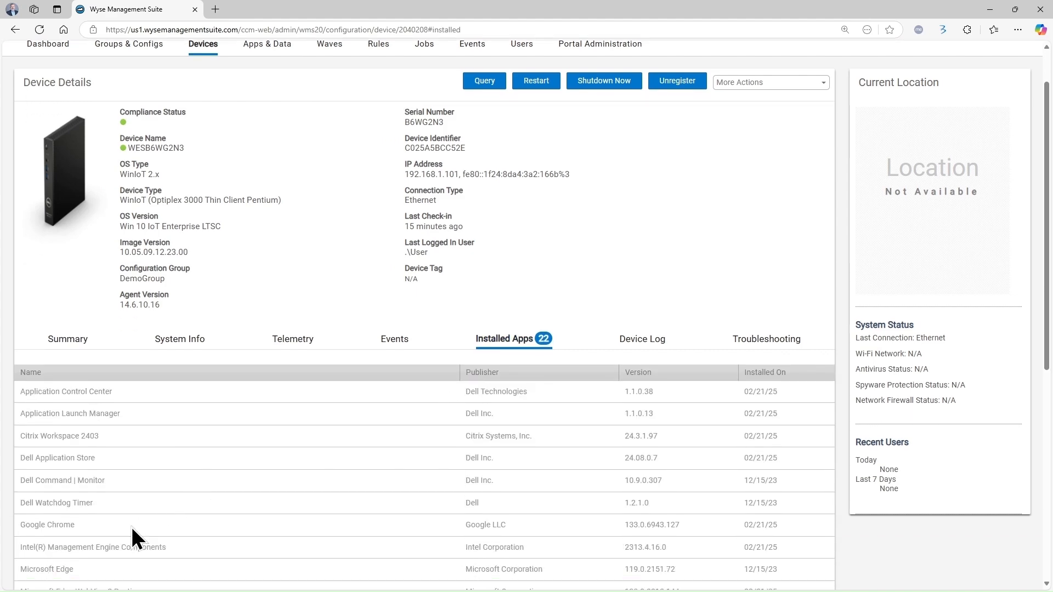
scroll(167, 522, "up", 1)
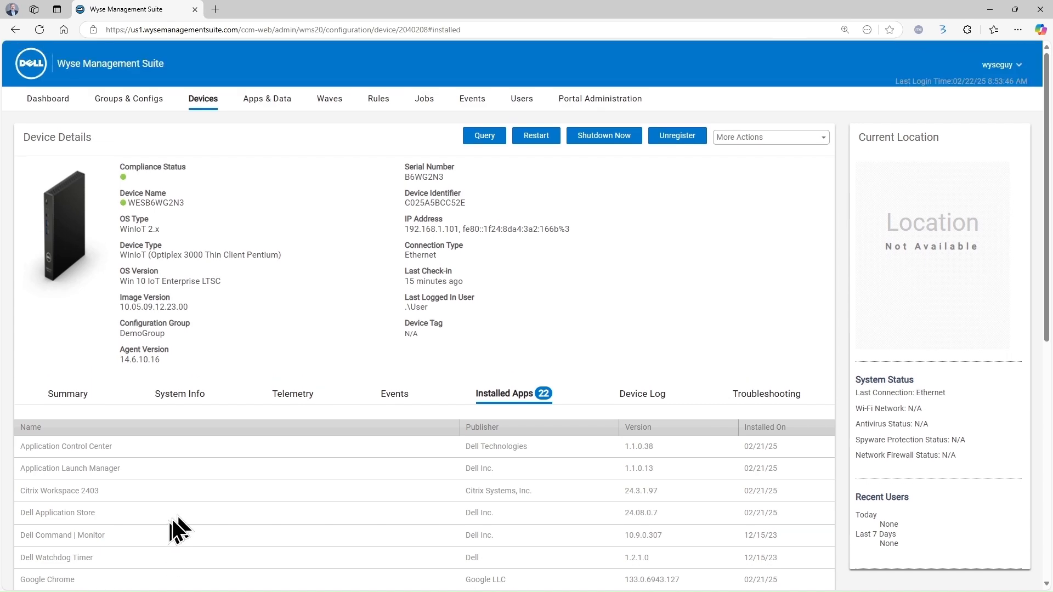
left_click(209, 109)
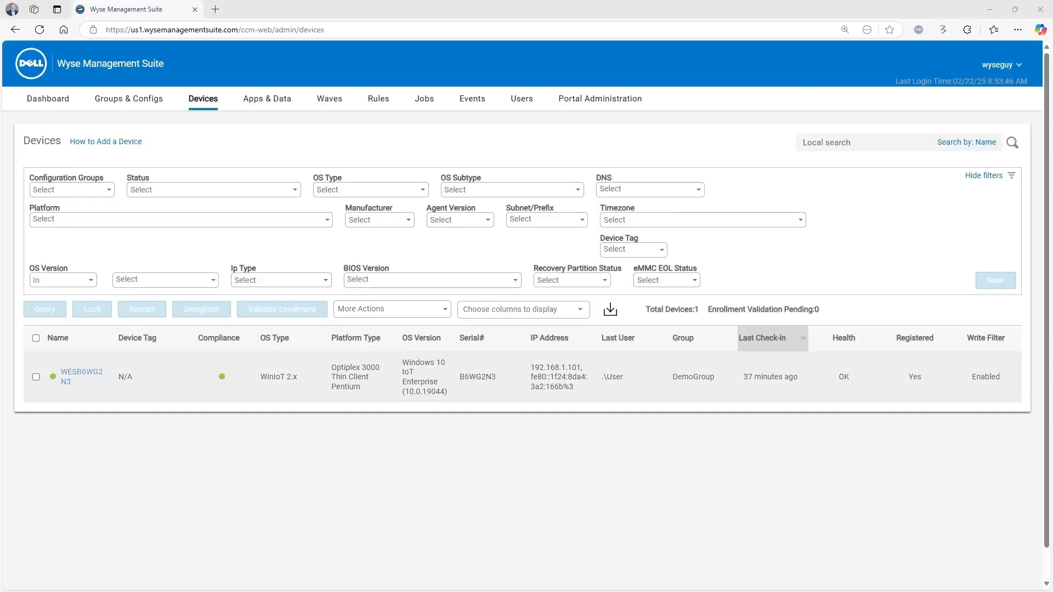
left_click(155, 104)
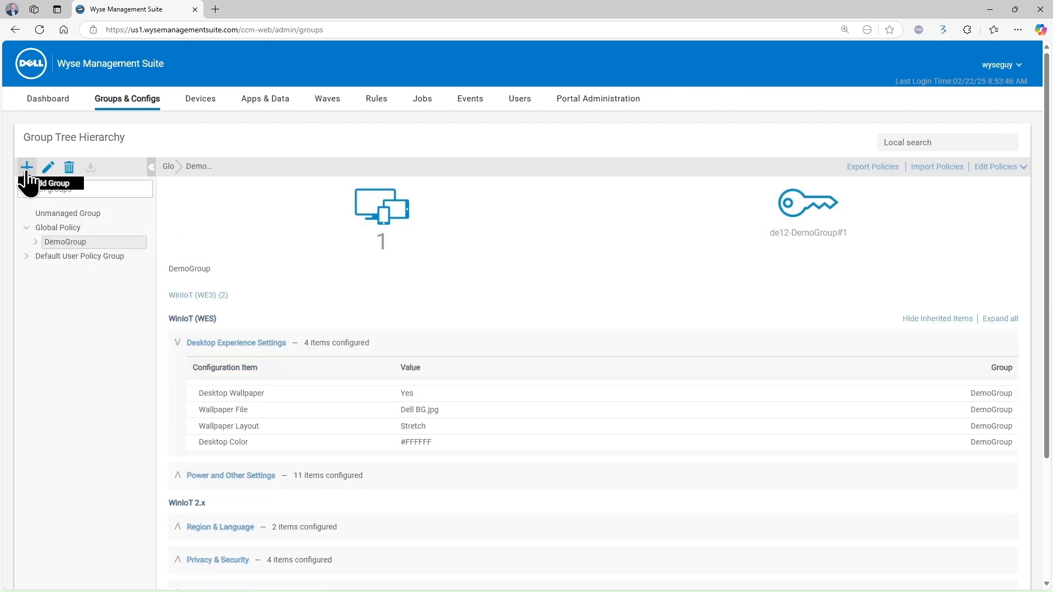
Add group DemoCitrix with description DemoCitrix and an enabled, filled-in registration token
left_click(26, 168)
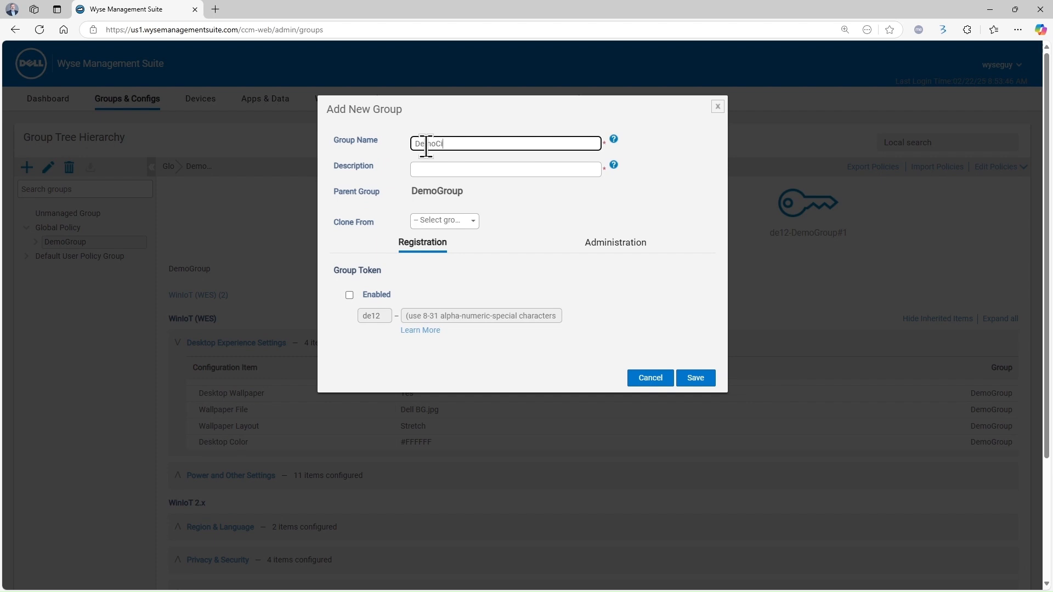
left_click_drag(472, 144, 384, 169)
key("ctrl+c")
left_click(477, 169)
key("ctrl+v")
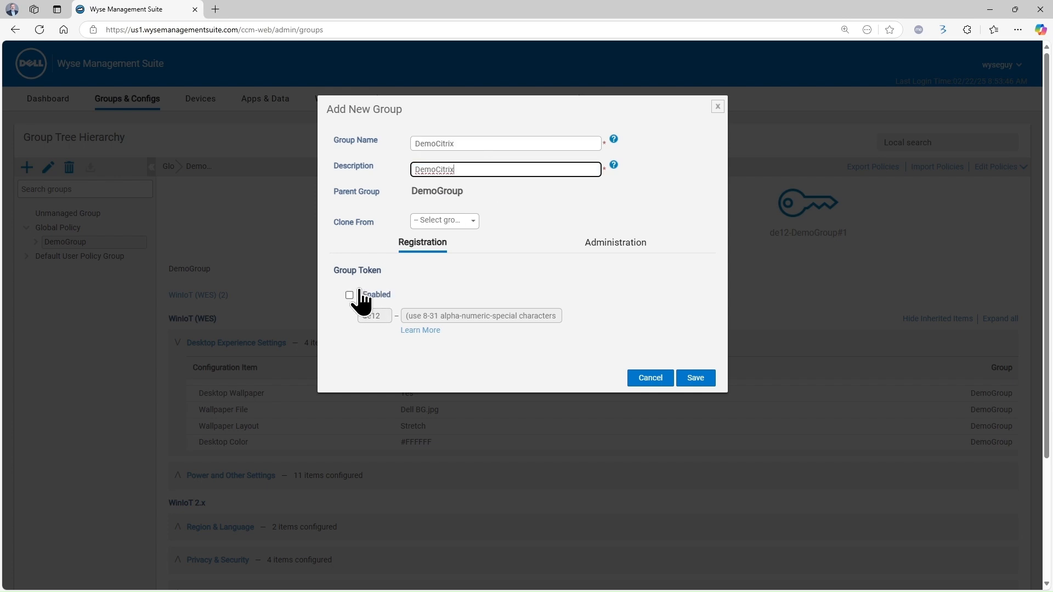
left_click(363, 296)
left_click(493, 316)
key("ctrl+v")
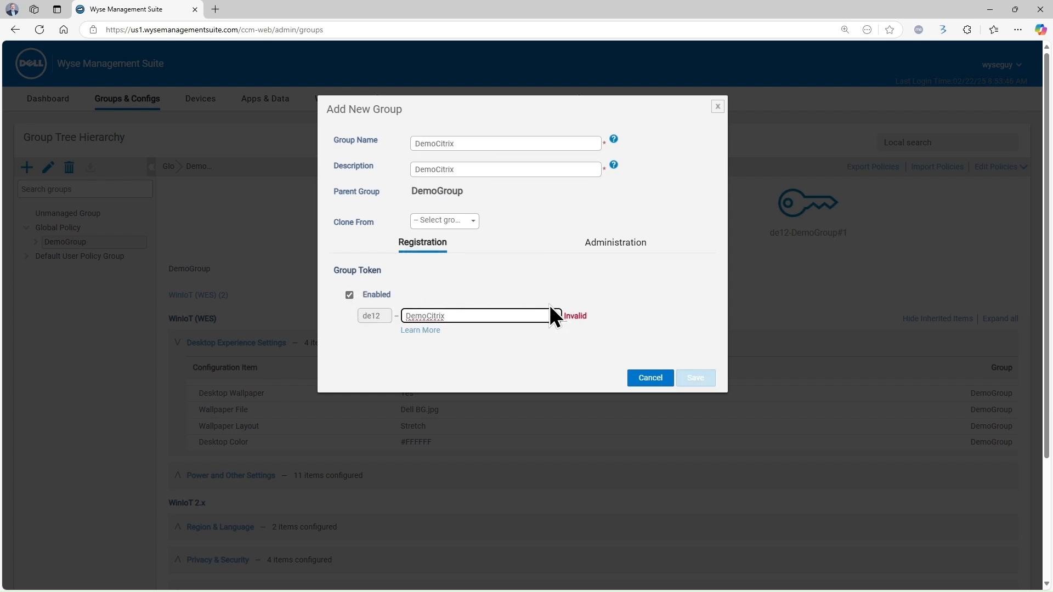
left_click(695, 379)
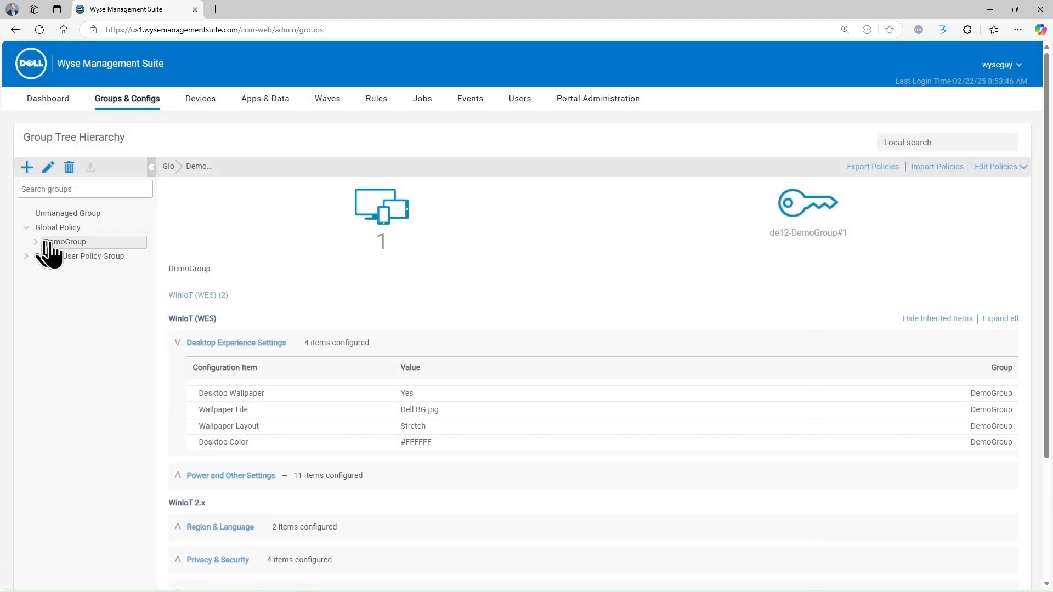
left_click(32, 243)
Open DemoCitrix's WinIoT 2.x policy at Advanced > Broker Settings > Citrix Settings
left_click(71, 256)
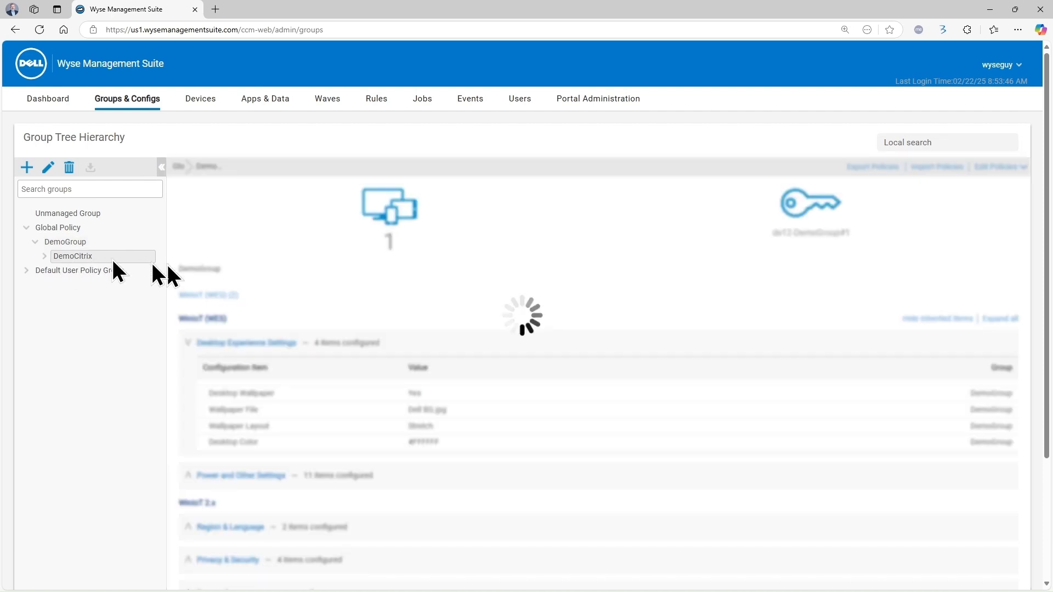
left_click(1008, 167)
left_click(961, 267)
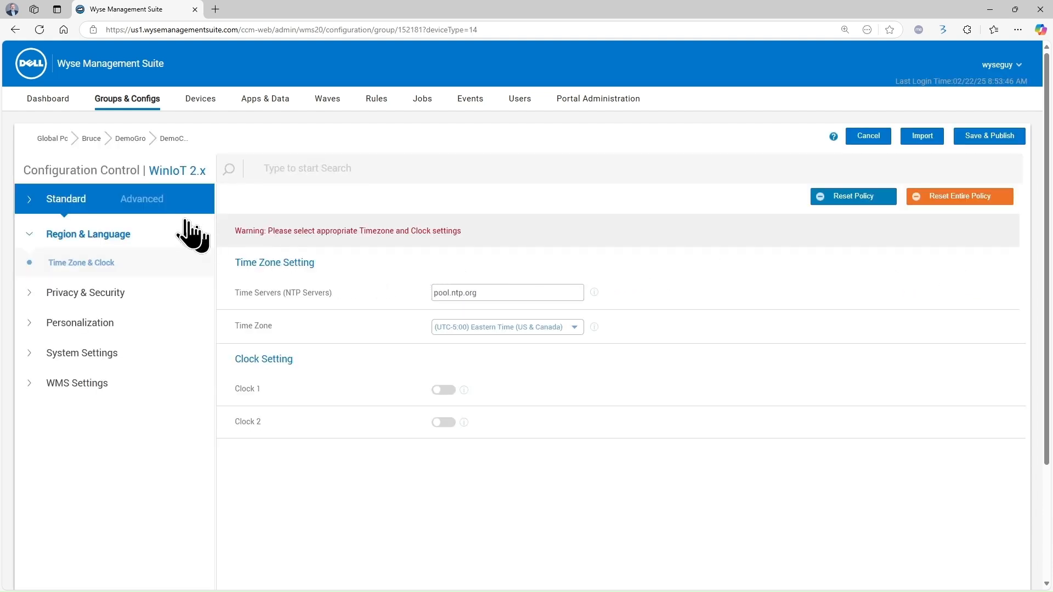
left_click(165, 211)
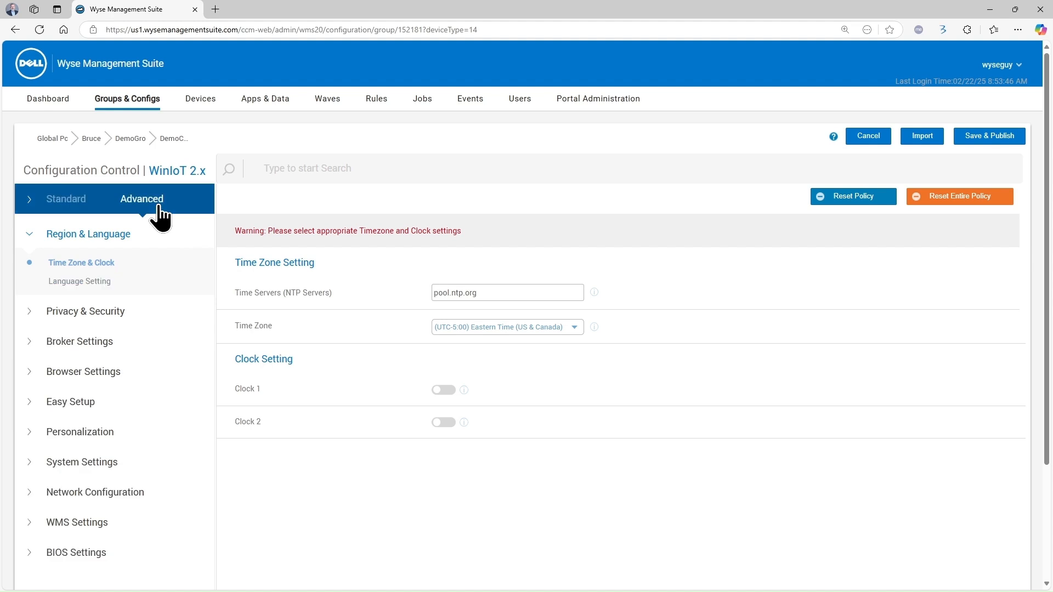
left_click(114, 343)
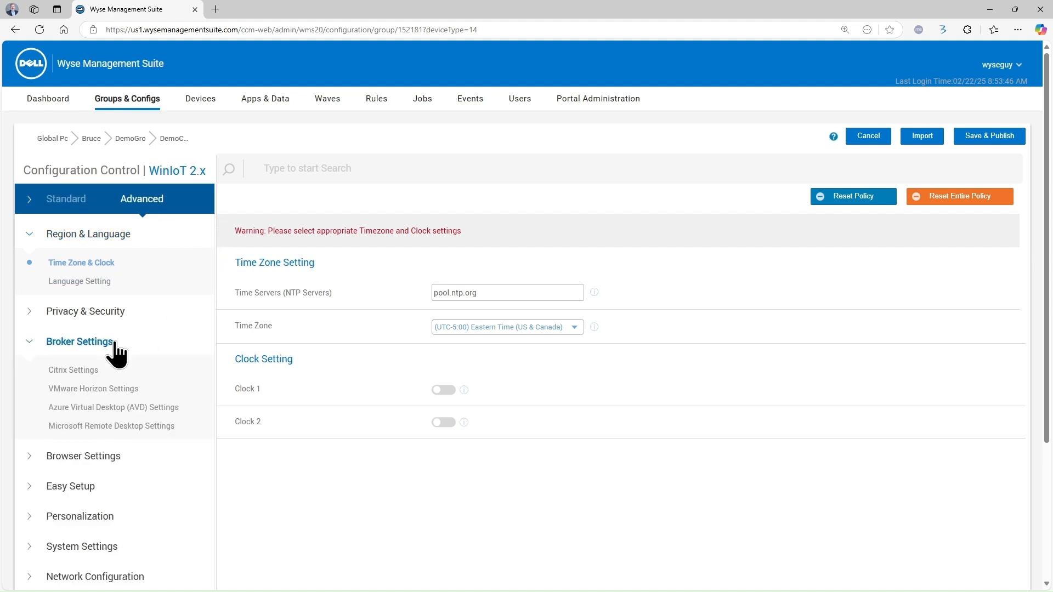
left_click(83, 371)
Name the connection Citrix and set its connection type to Store Front
left_click(509, 294)
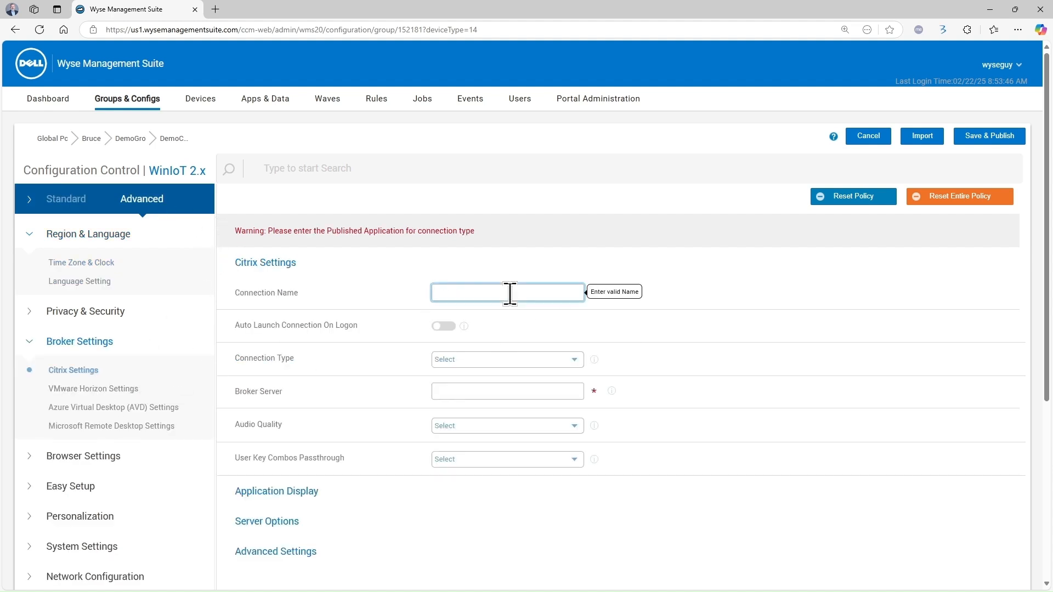
type("Cti")
key("BackSpace")
type("Citrix")
left_click(465, 363)
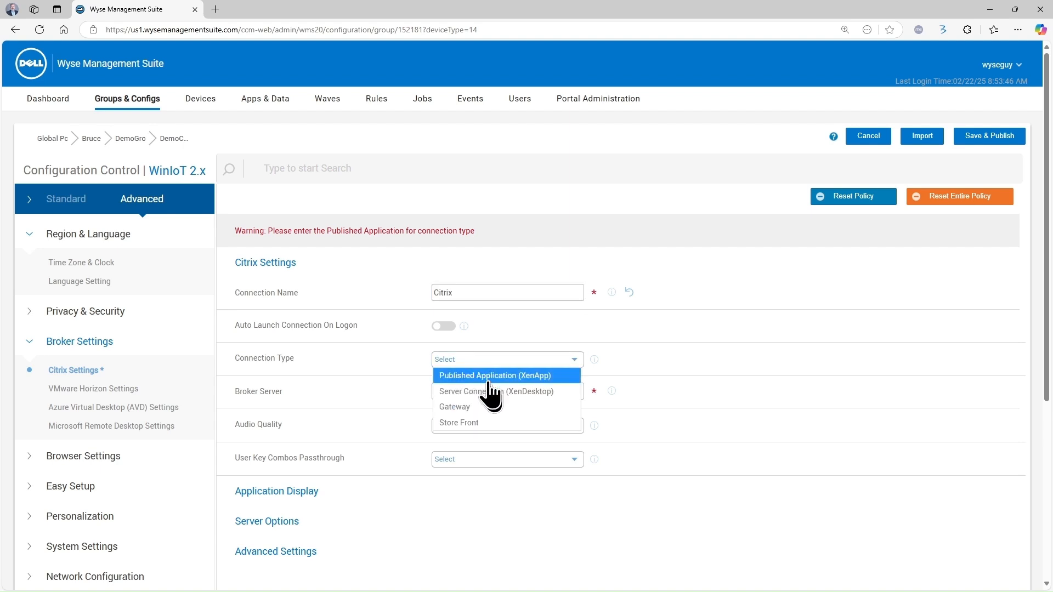
left_click(472, 422)
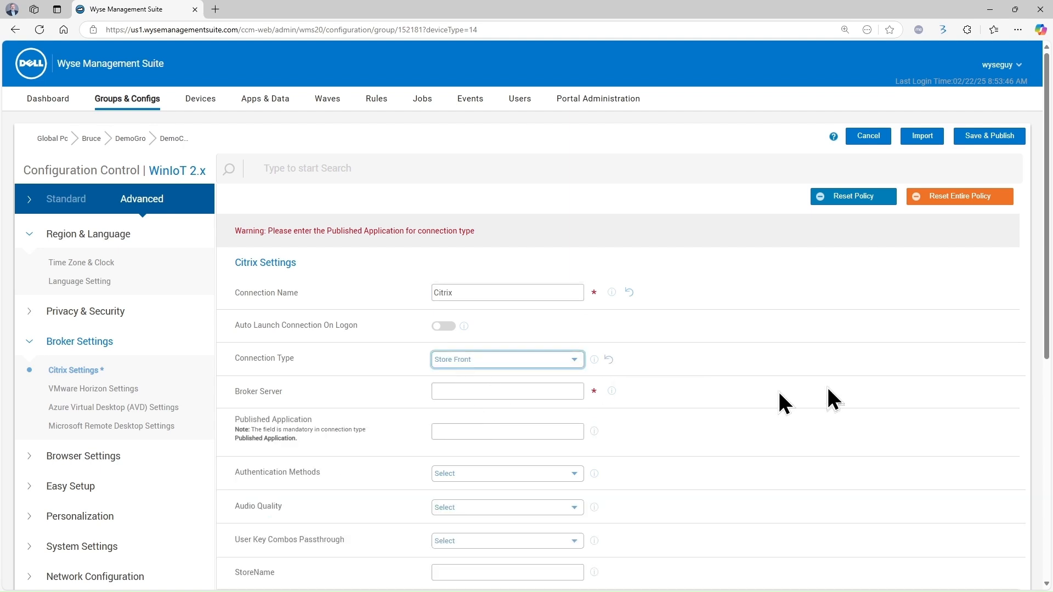
Set the Broker Server URL to the copied labsvr03-citrix.lab.local StoreFront address
left_click(467, 392)
type("DemoCitrix")
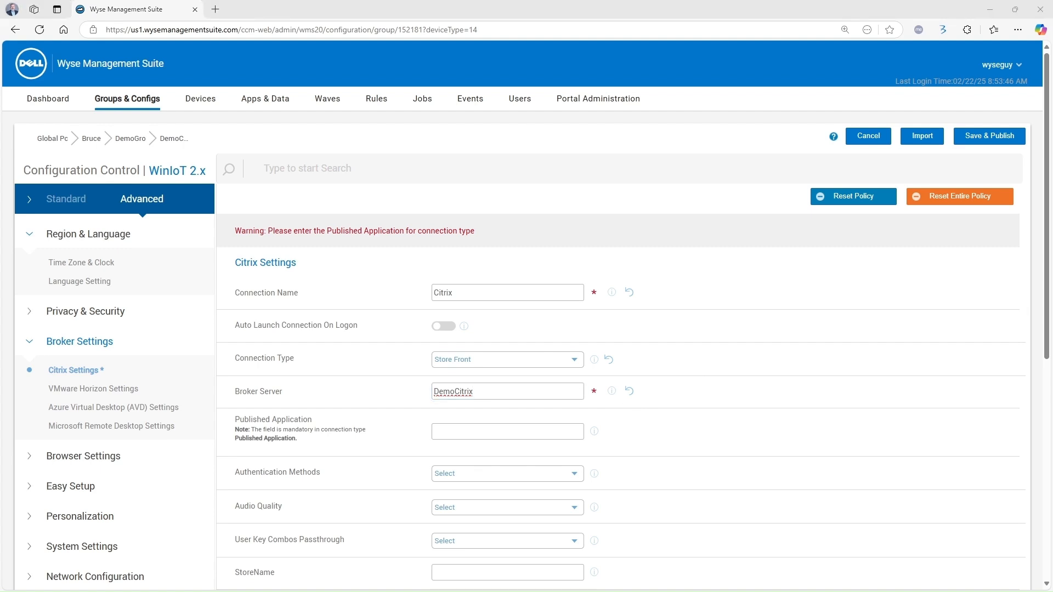
key("alt+Tab")
key("ctrl+a")
type("https://labsvr03-citrix.lab.local/Citrix/Store")
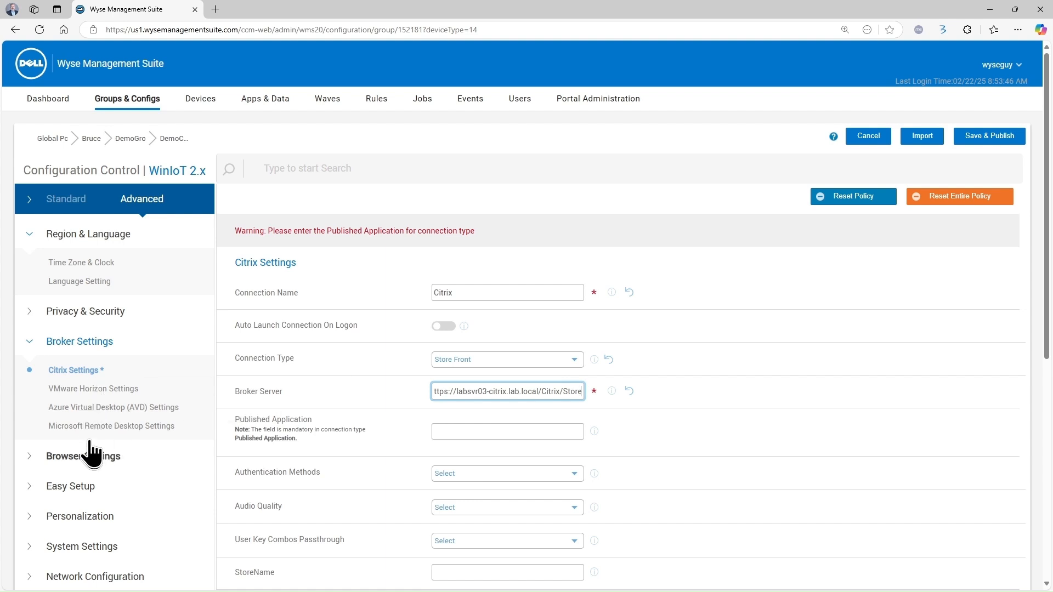
left_click(32, 312)
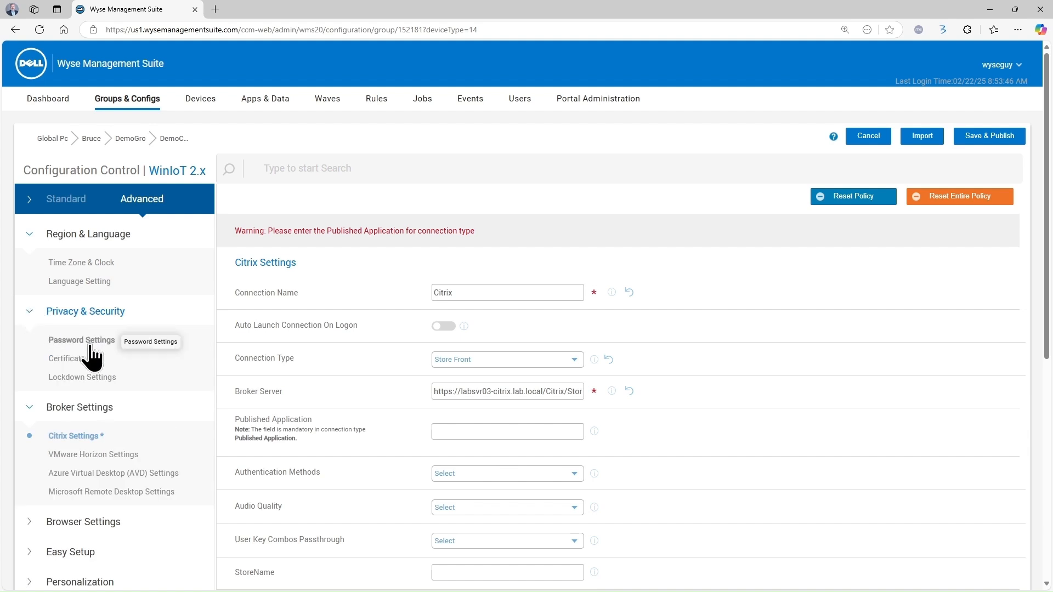
left_click(83, 362)
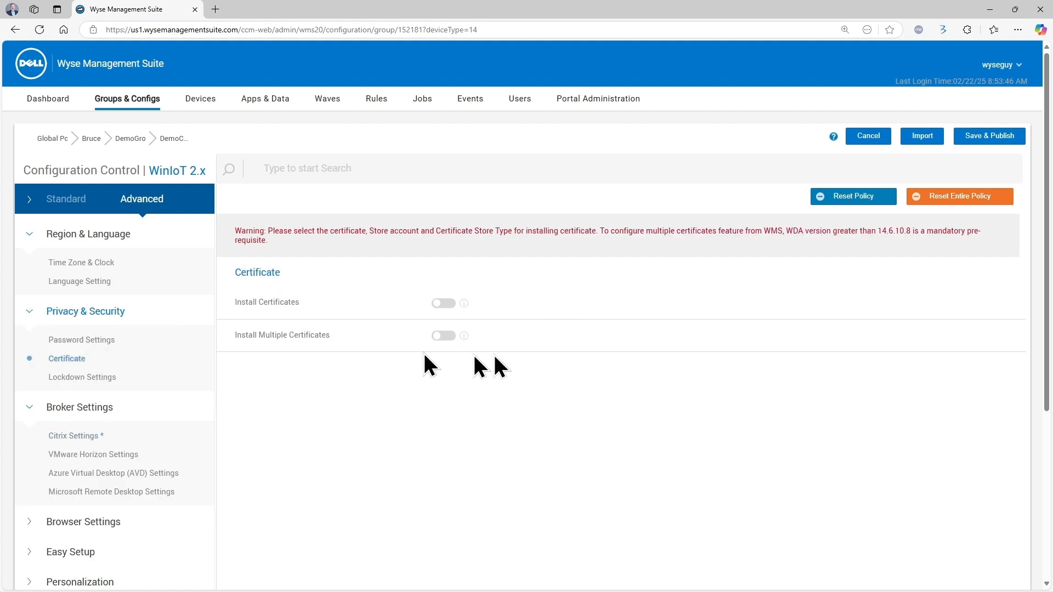
Enable Install Certificates and select LABSVR01-DC.cer and LabSvr03-Citrix.cer
left_click(445, 303)
left_click(569, 337)
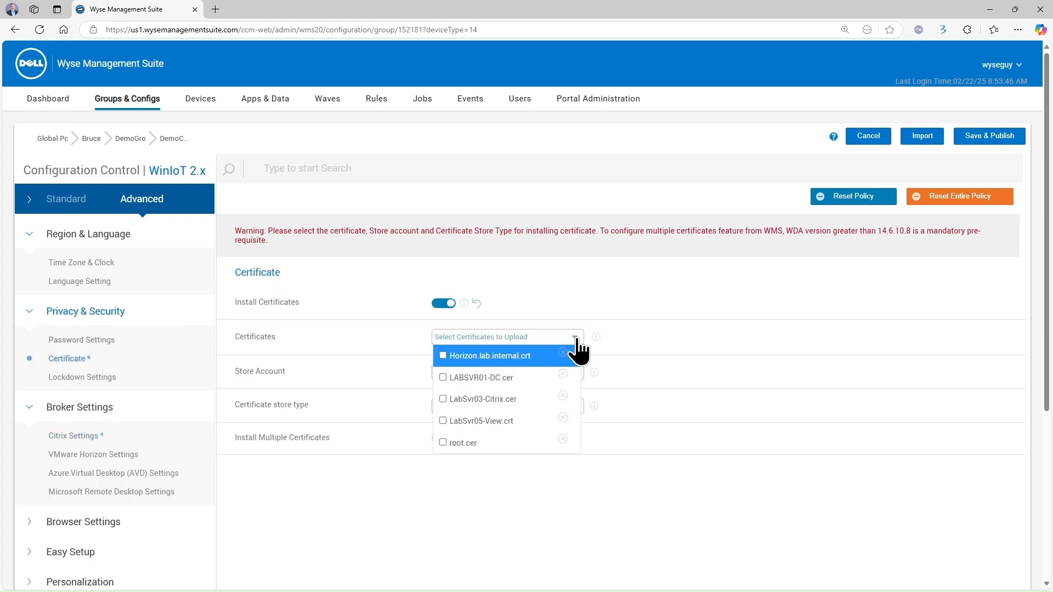
left_click(445, 381)
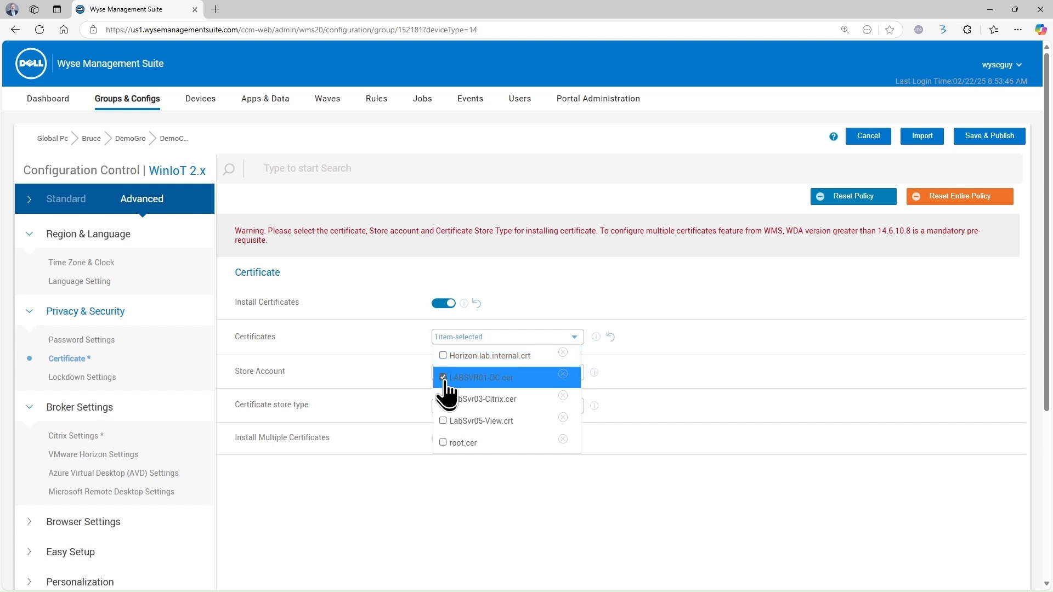
left_click(445, 400)
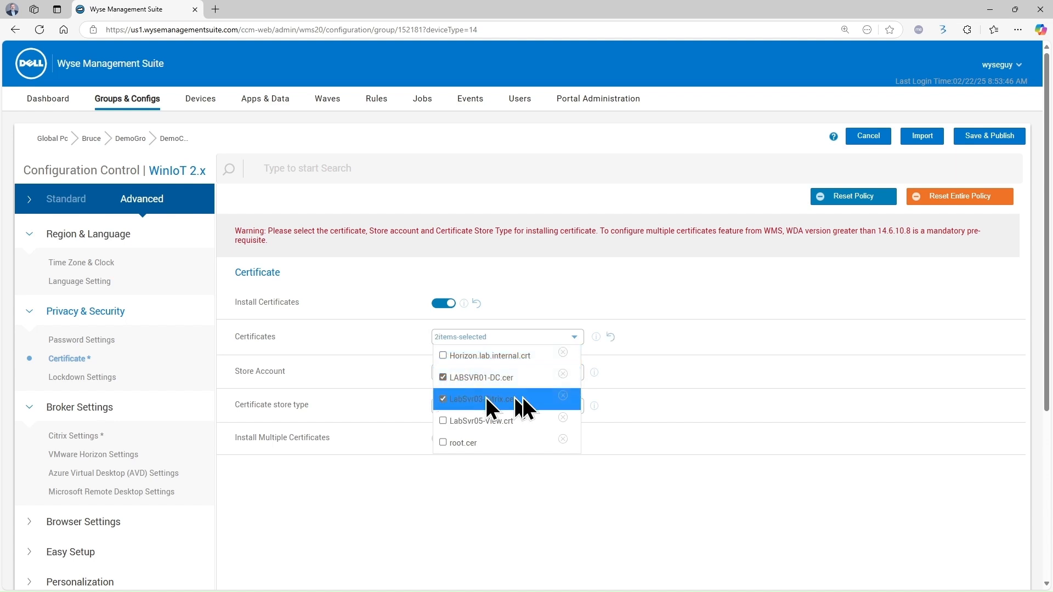
left_click(737, 299)
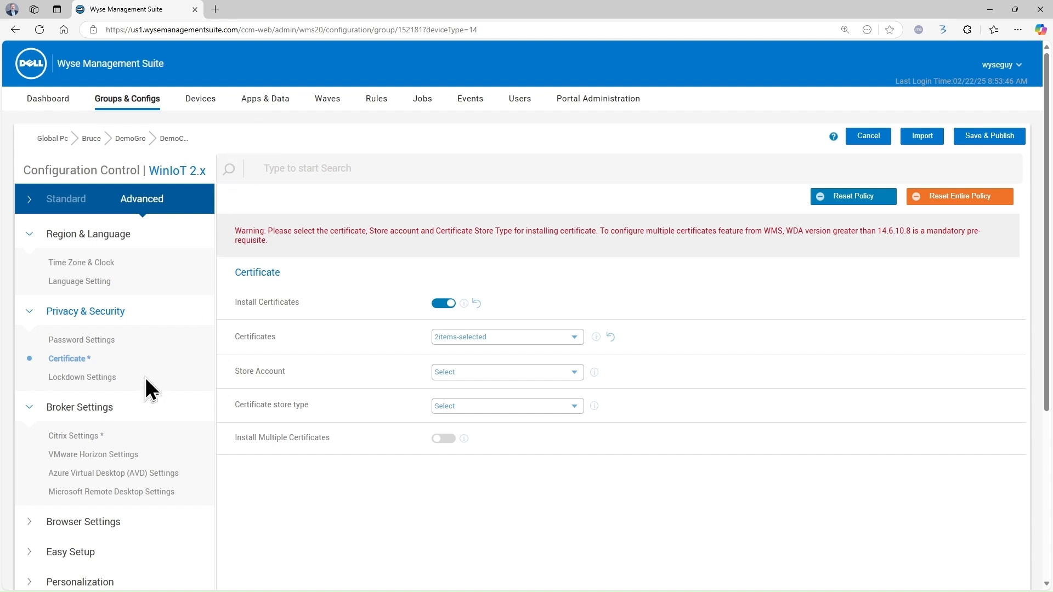
scroll(144, 389, "down", 2)
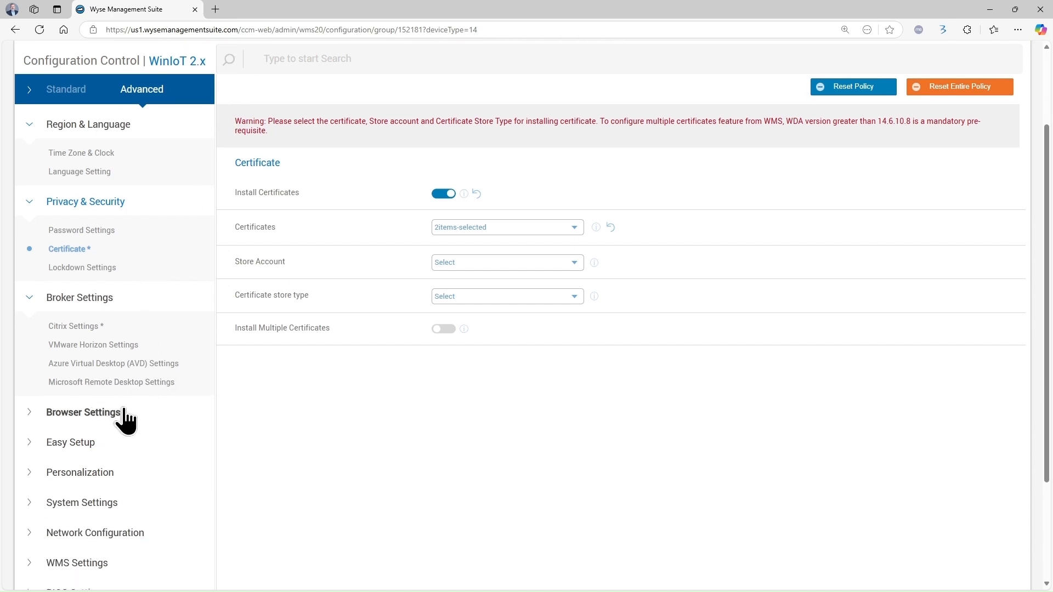
left_click(80, 473)
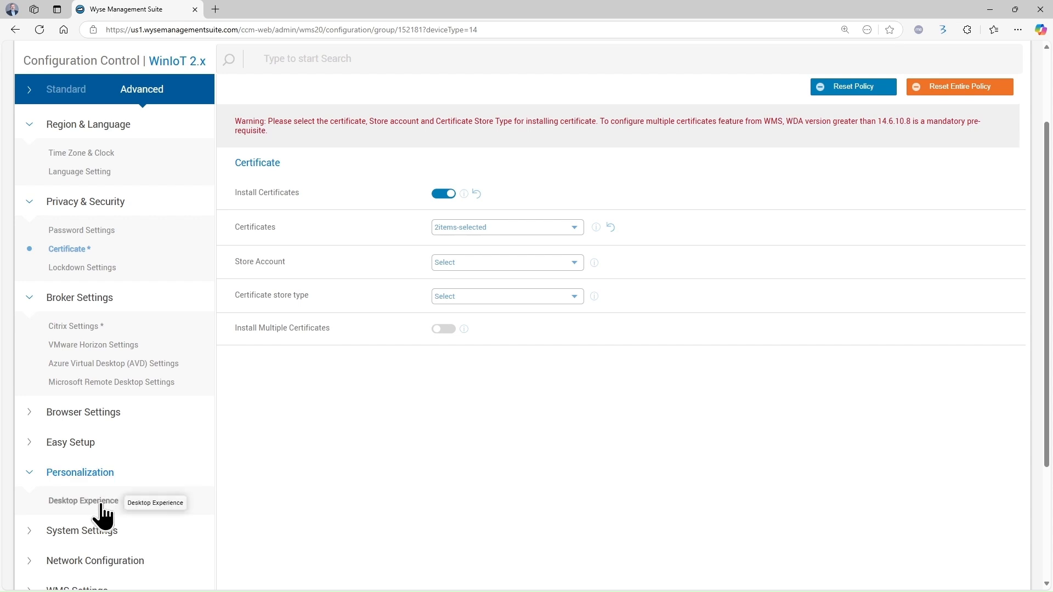
Set wallpaper Citrix.bmp with Stretch layout, then save and publish the DemoCitrix policy
left_click(83, 500)
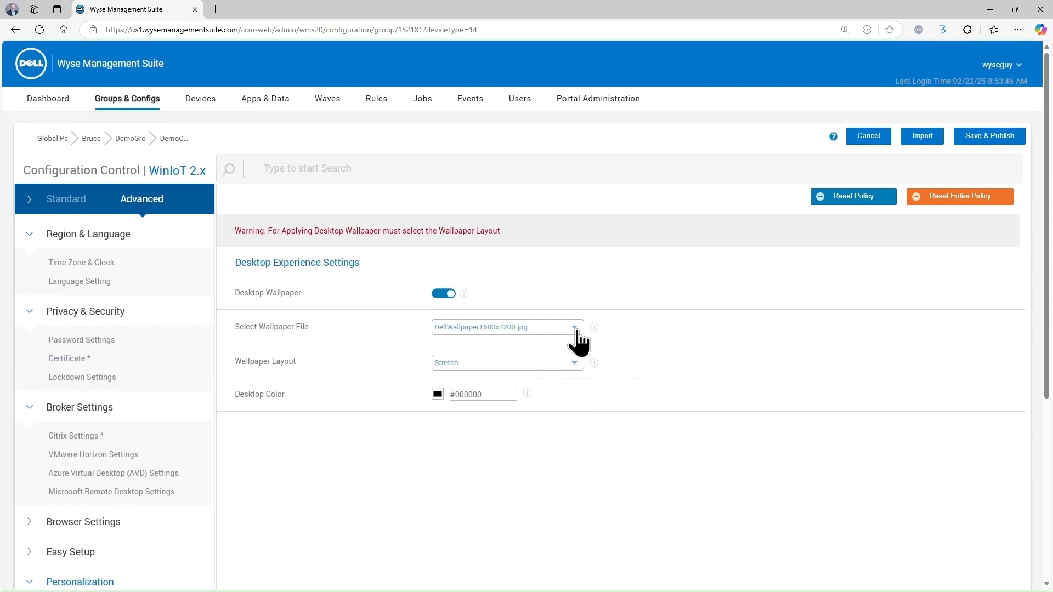
left_click(576, 332)
left_click(493, 378)
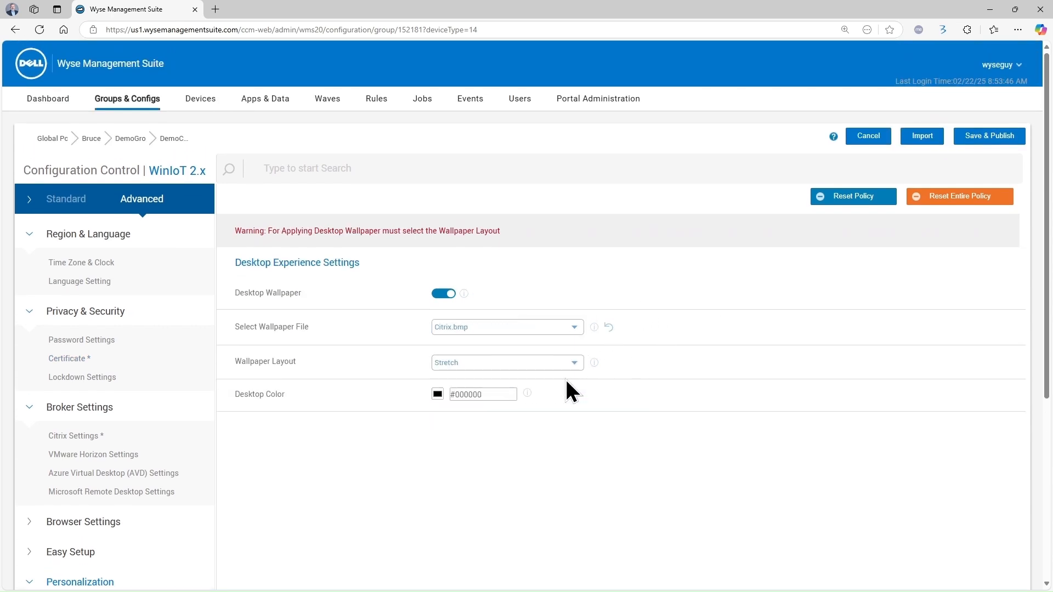
left_click(570, 364)
left_click(547, 406)
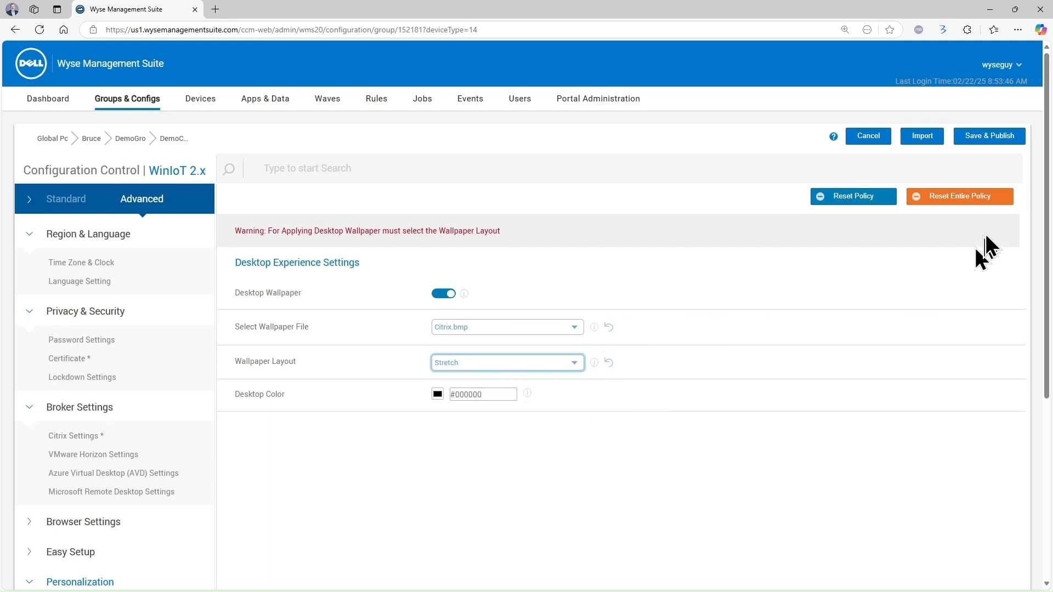
left_click(996, 137)
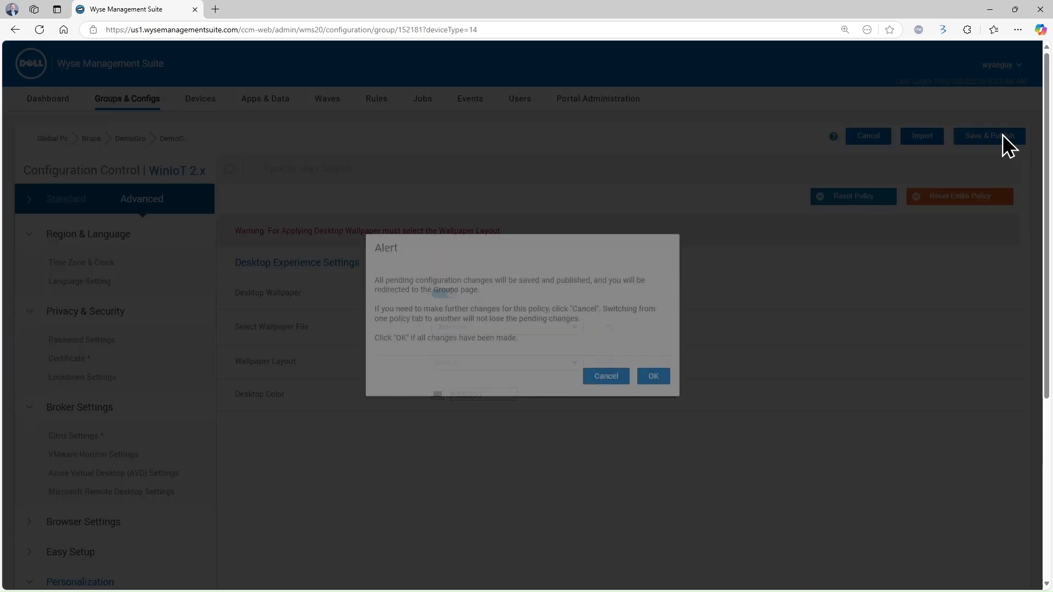
left_click(646, 381)
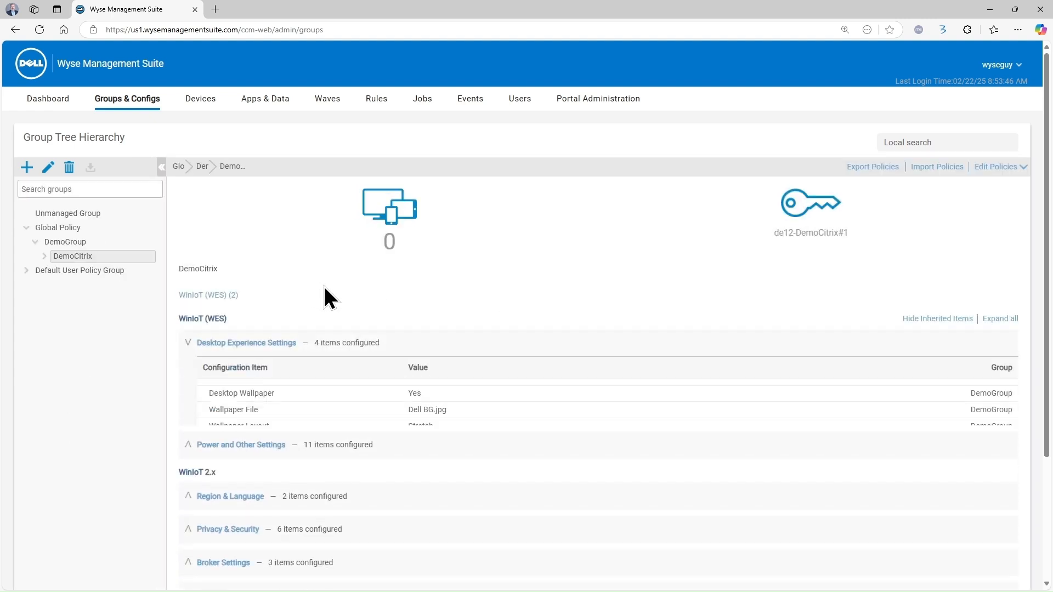
Hide inherited items and expand Privacy & Security, Broker Settings and Personalization to review them
scroll(702, 452, "down", 1)
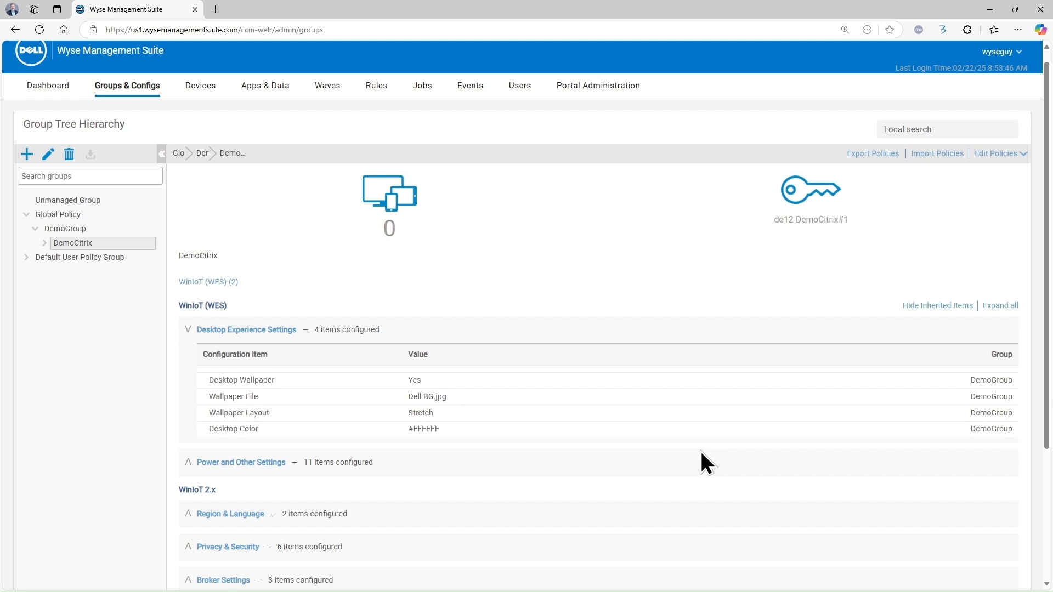
scroll(708, 458, "down", 2)
scroll(764, 437, "up", 3)
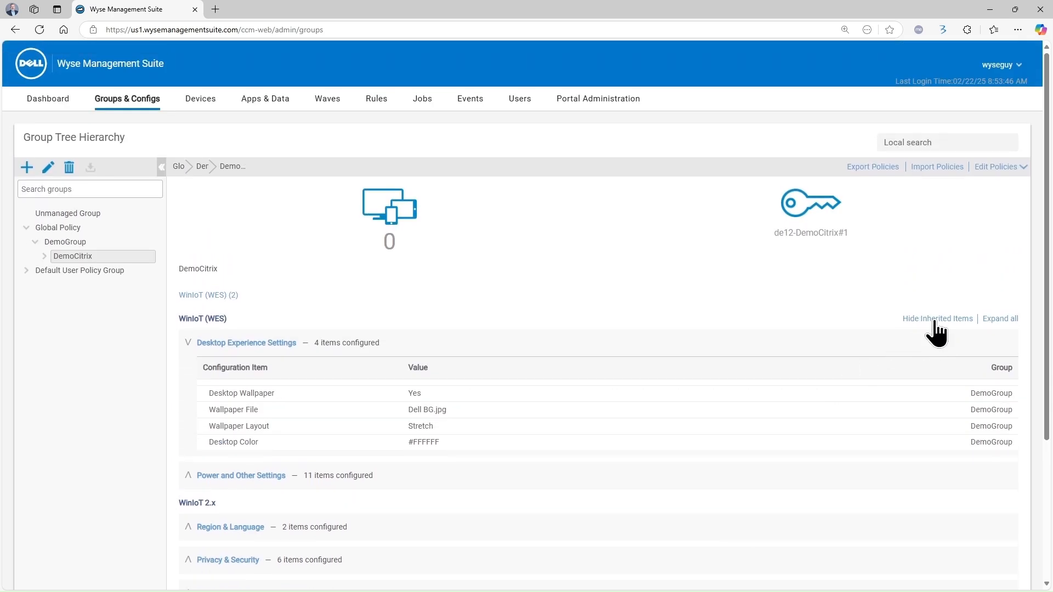
left_click(935, 320)
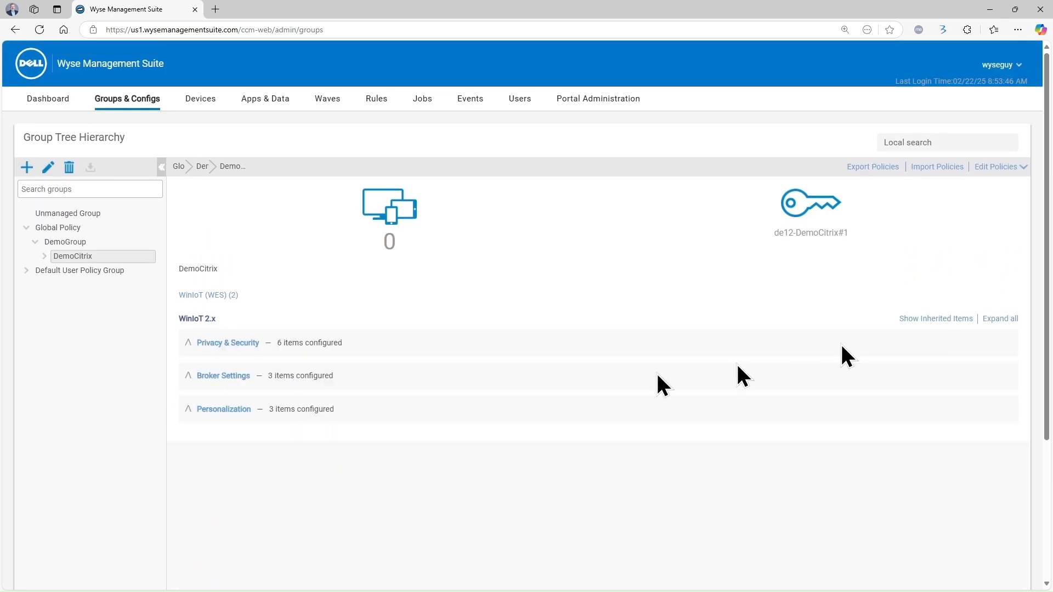
left_click(188, 344)
left_click(189, 475)
scroll(190, 483, "down", 2)
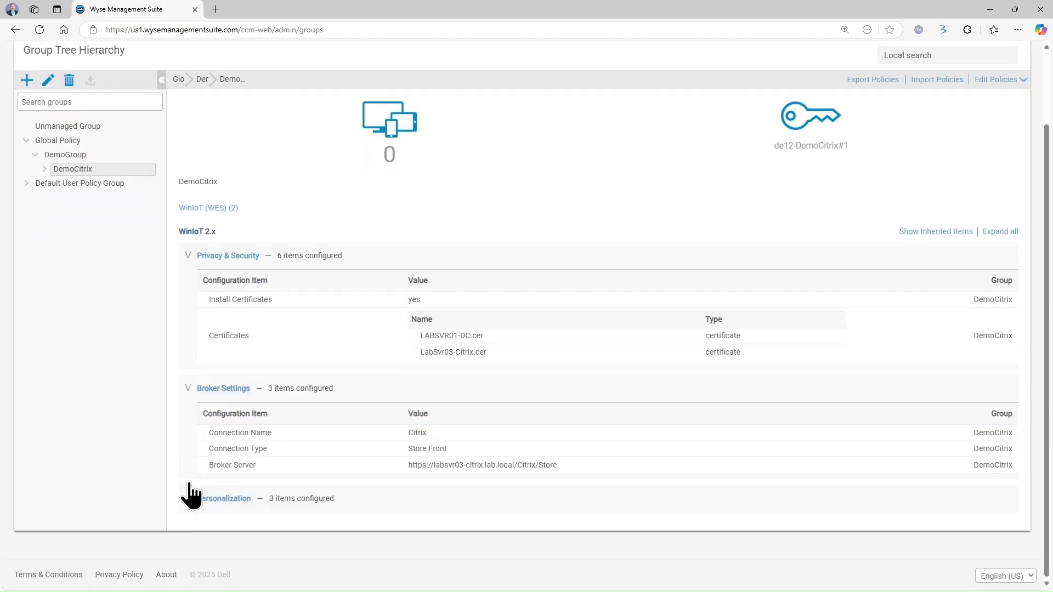
left_click(188, 498)
scroll(236, 482, "down", 2)
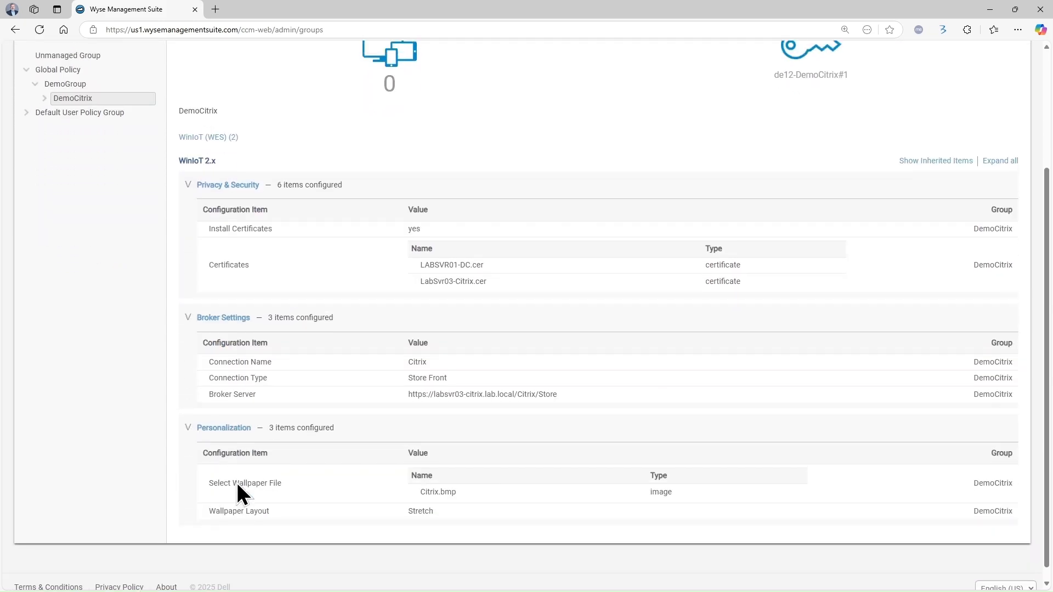
scroll(236, 482, "up", 3)
left_click(202, 99)
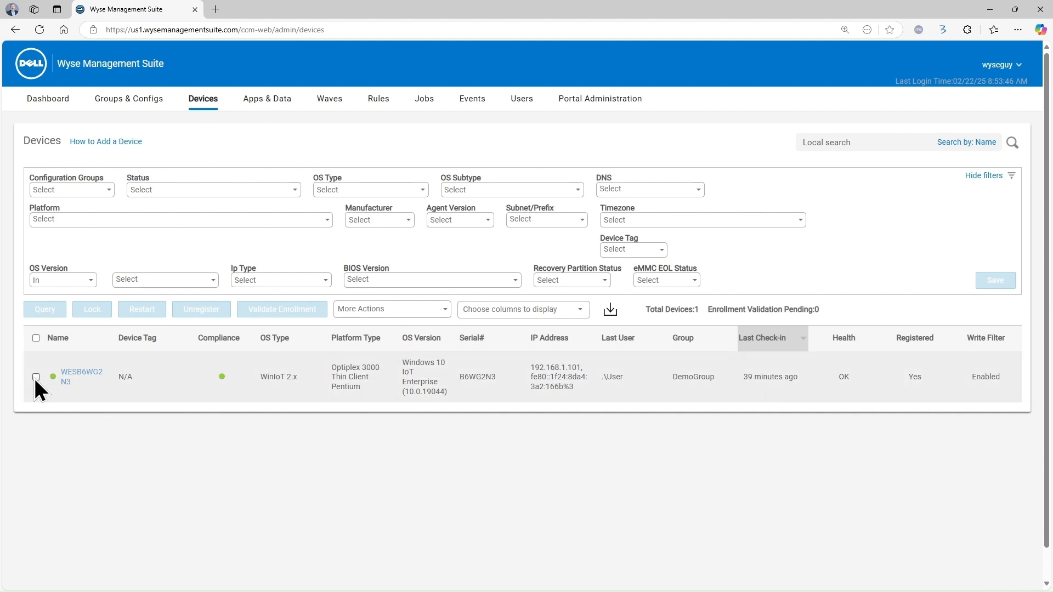
Select the thin client and use More Actions > Change Group to assign it to DemoCitrix
left_click(35, 377)
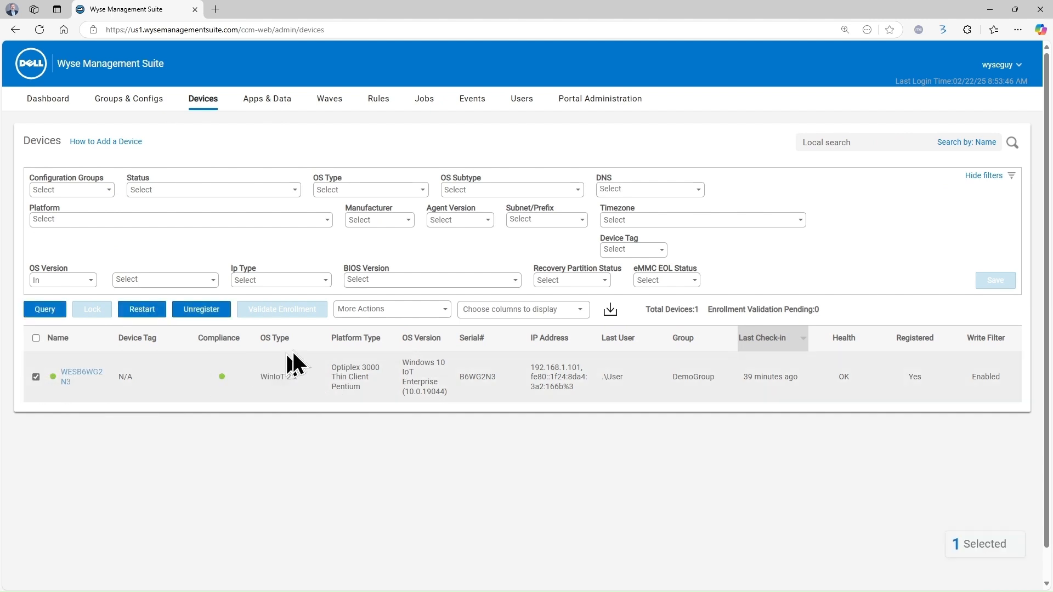
left_click(416, 311)
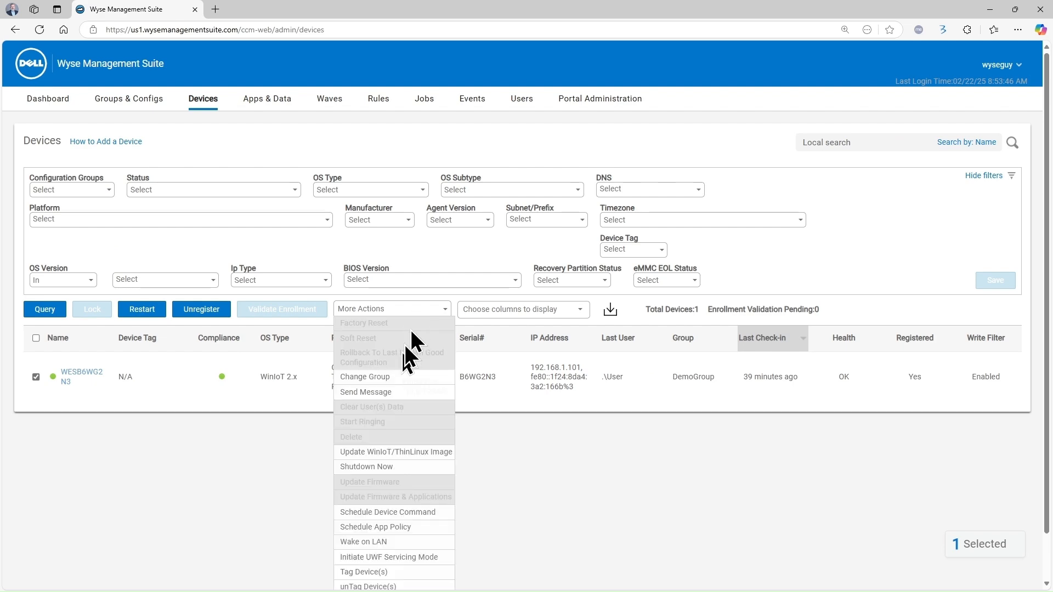
left_click(380, 377)
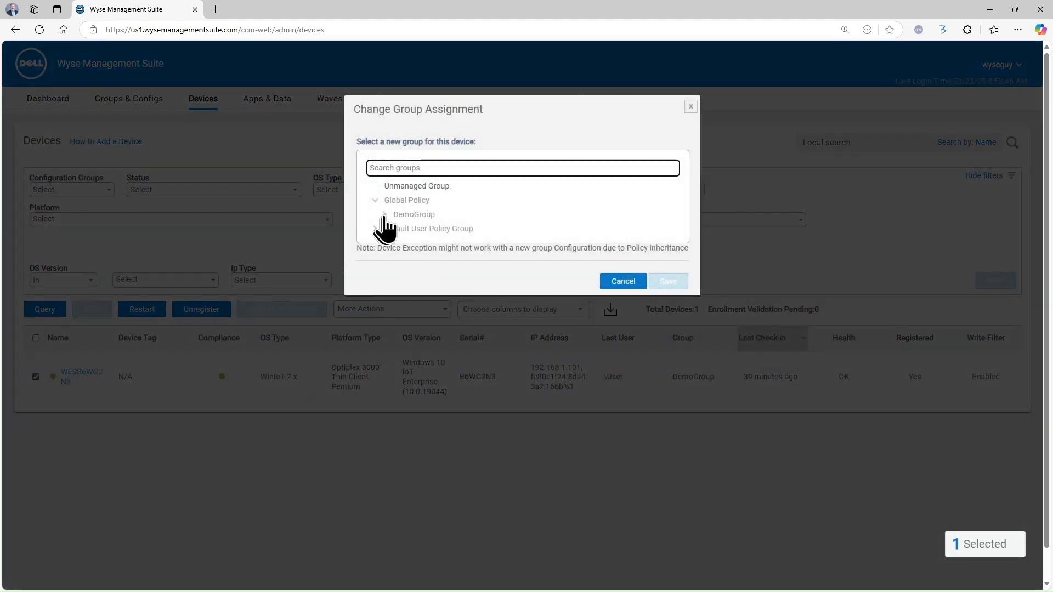
left_click(384, 214)
left_click(439, 229)
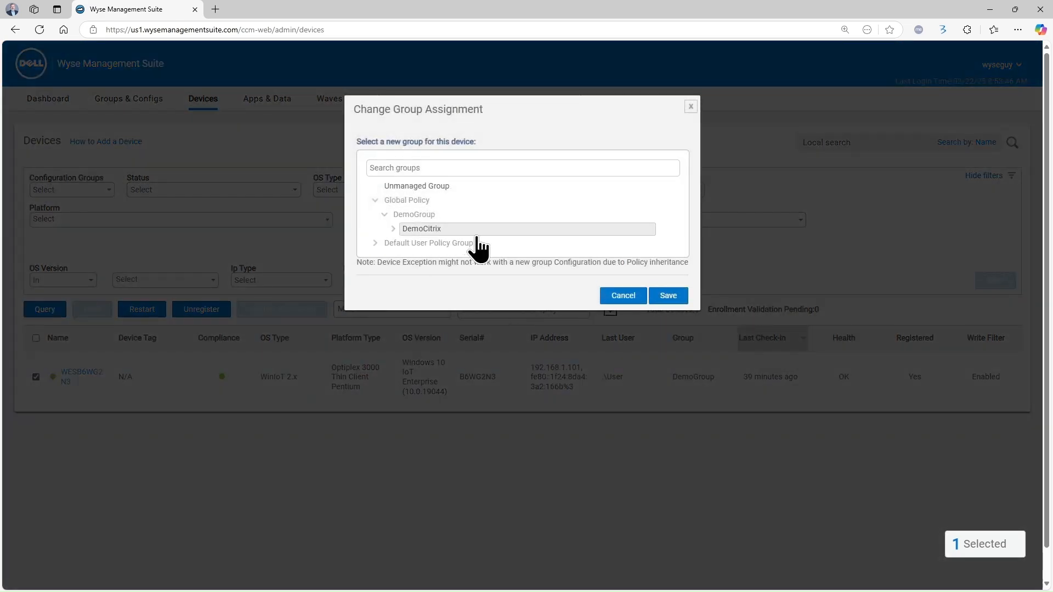
left_click(660, 295)
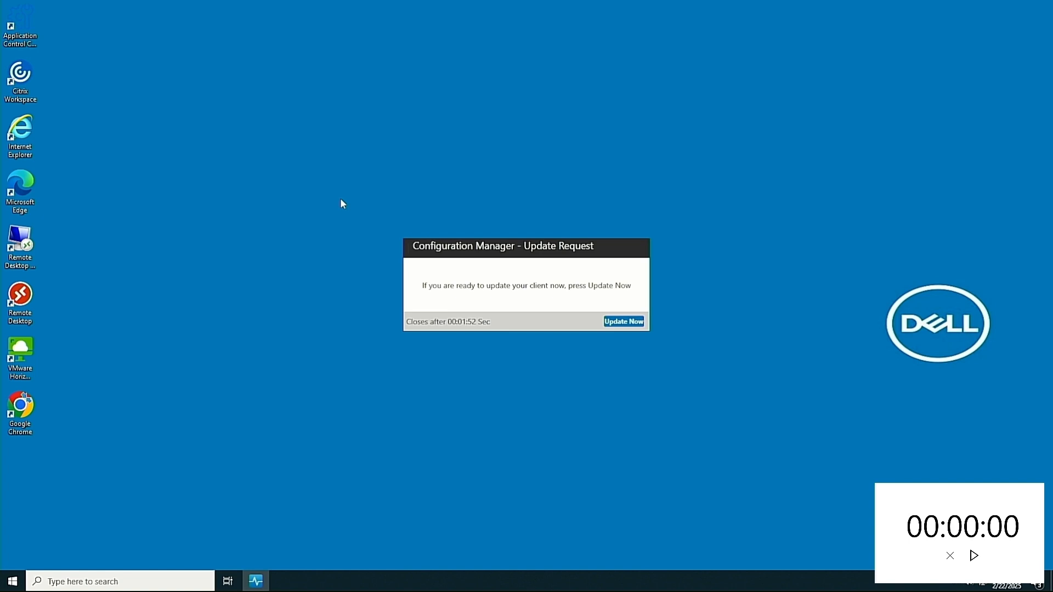
Apply the configuration update now, then launch Citrix_StoreConnection and log on to lab.local
left_click(624, 322)
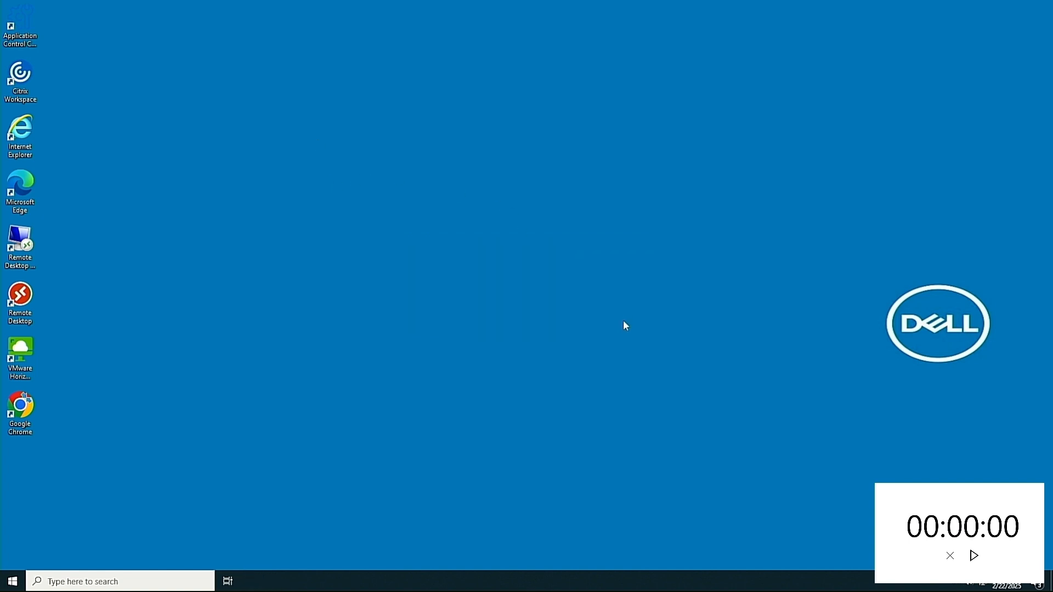
left_click(975, 556)
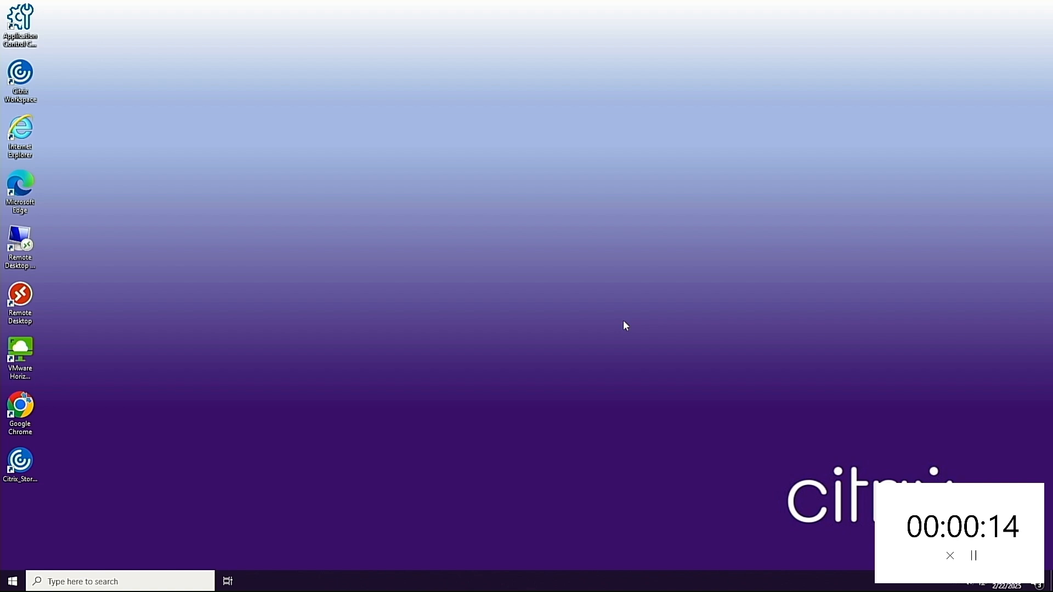
left_click(17, 475)
double_click(18, 475)
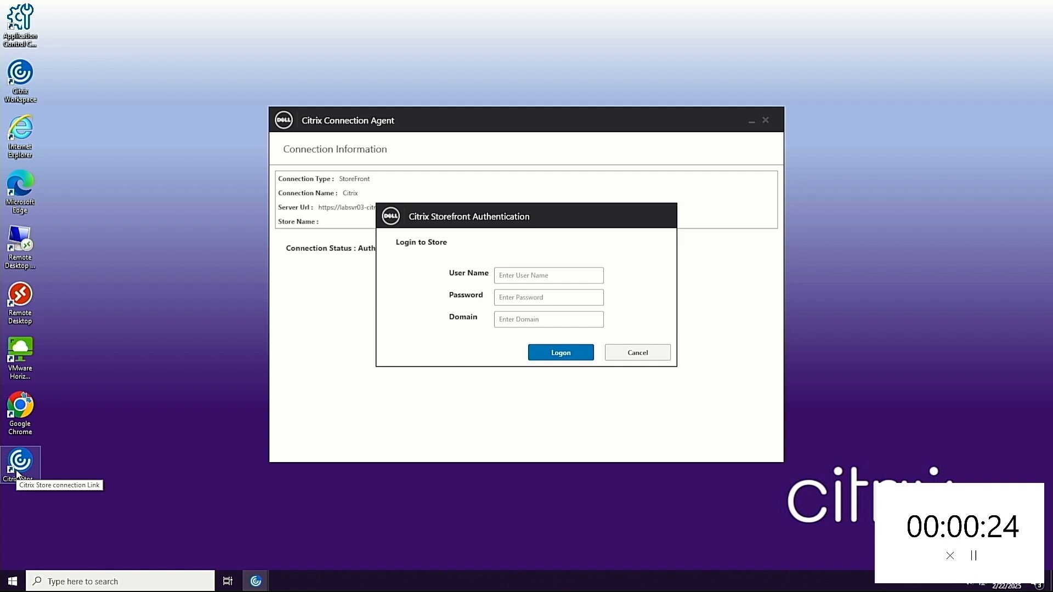
left_click(950, 556)
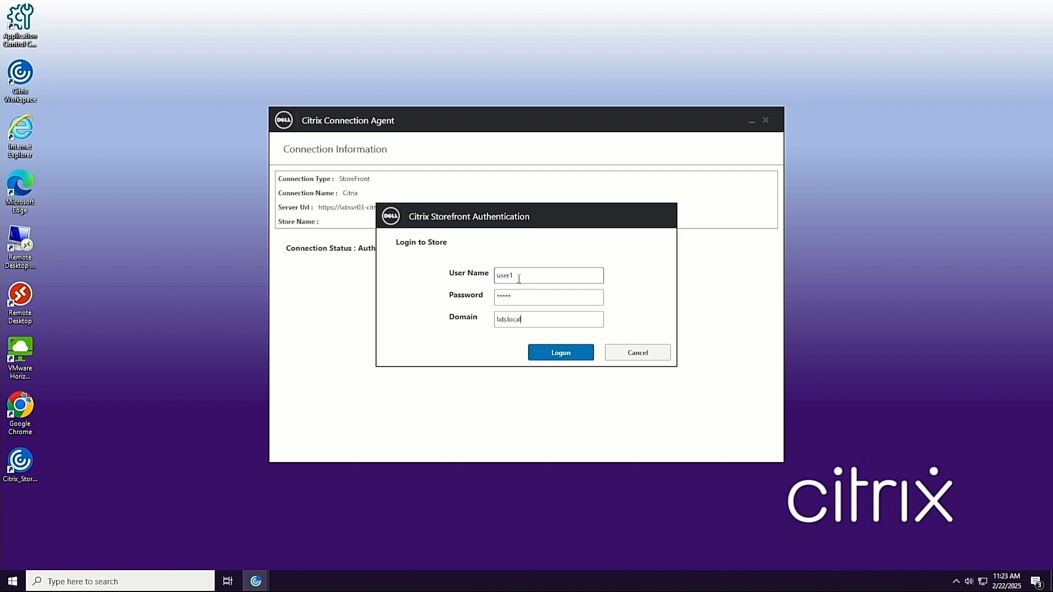
left_click(557, 359)
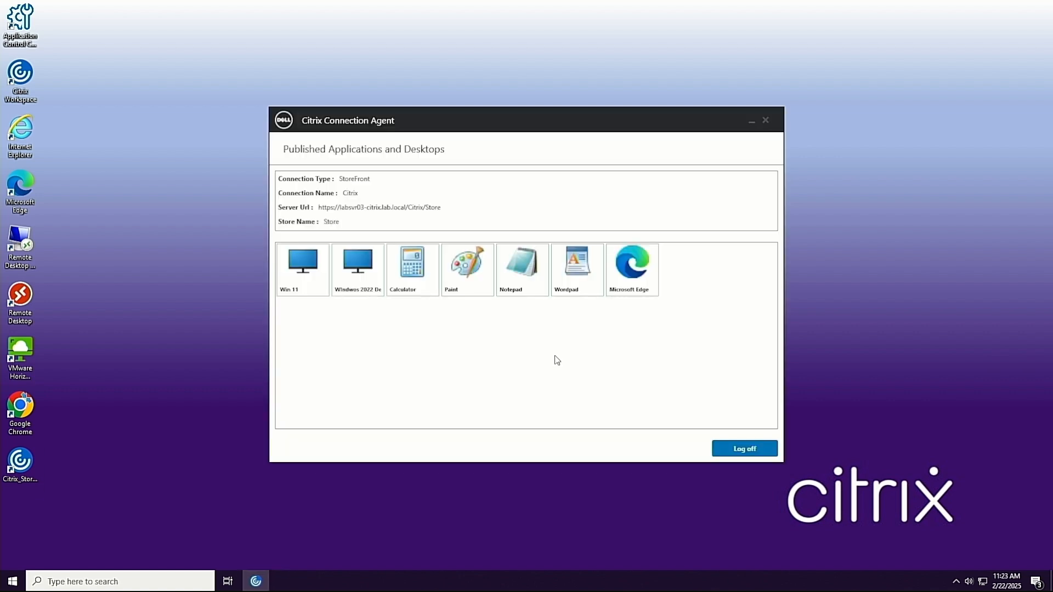
Launch the Win 11 desktop, log off via its Logoff shortcut, and close Connection Agent
double_click(310, 267)
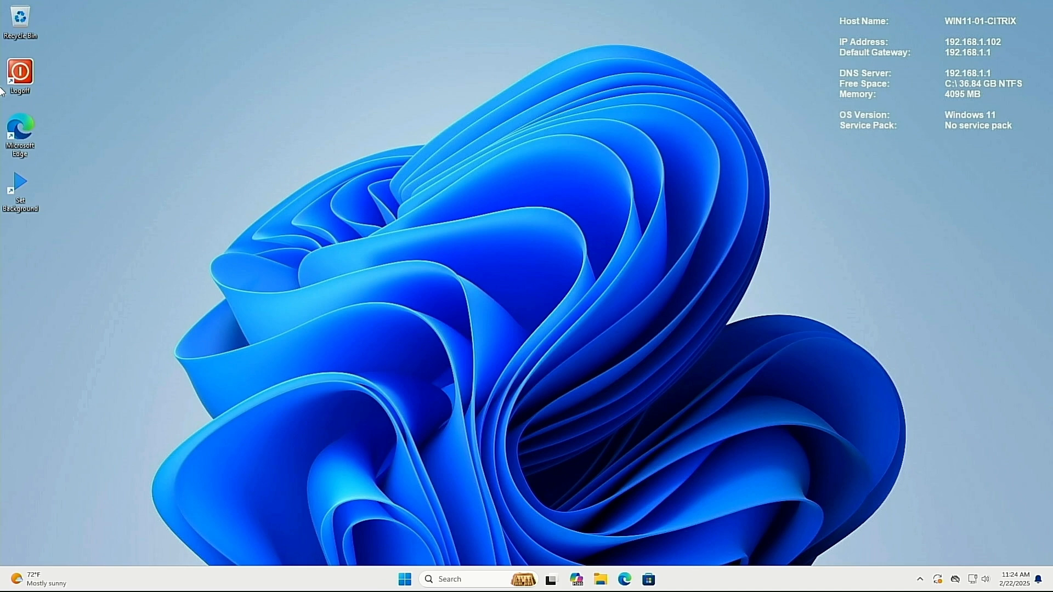
left_click(16, 77)
double_click(16, 81)
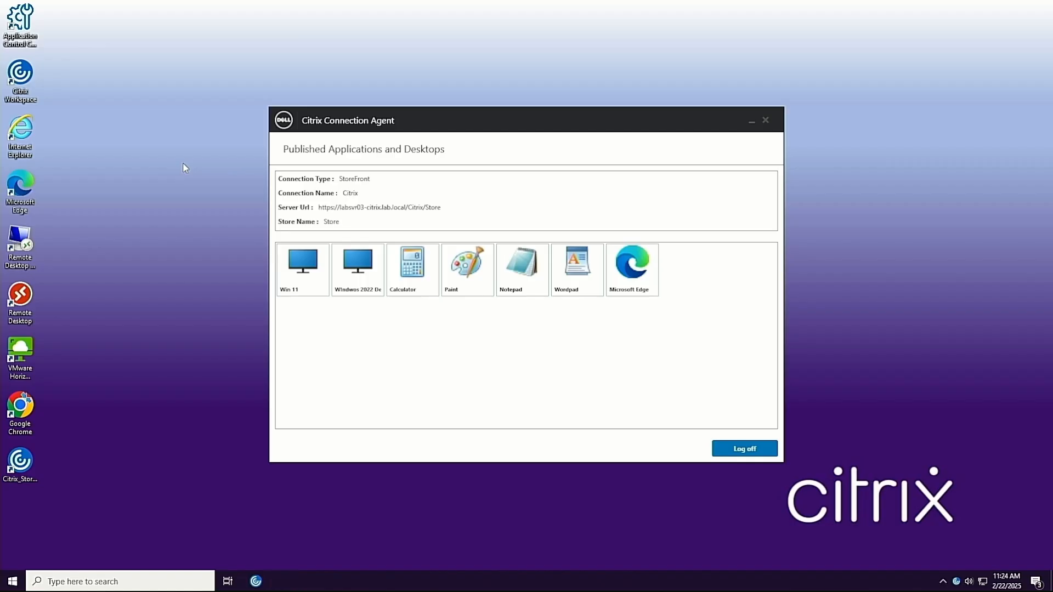
left_click(766, 120)
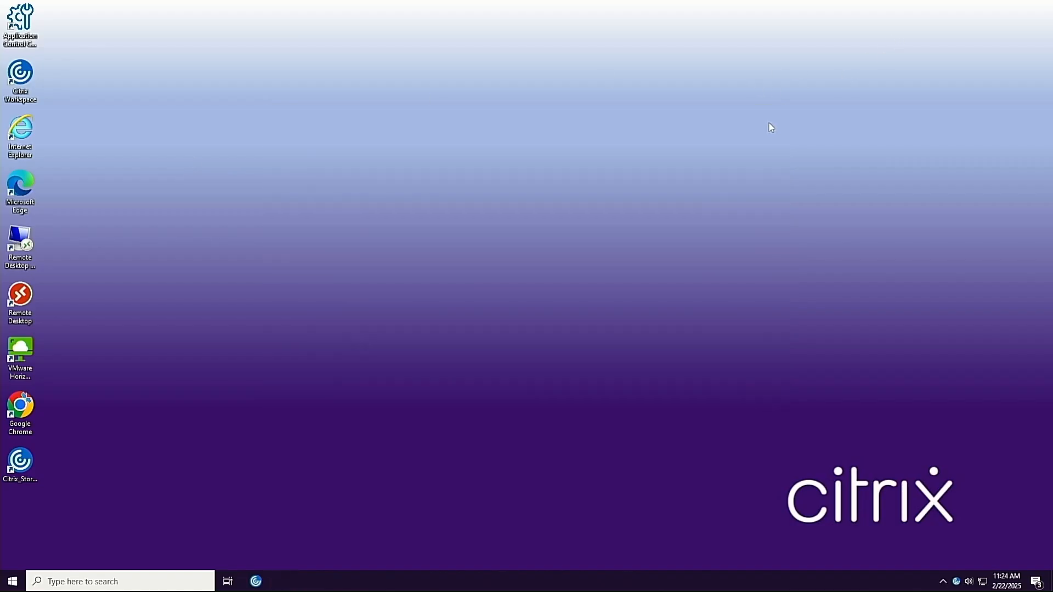
Restart the thin client from the Start menu's power options
left_click(12, 582)
left_click(13, 557)
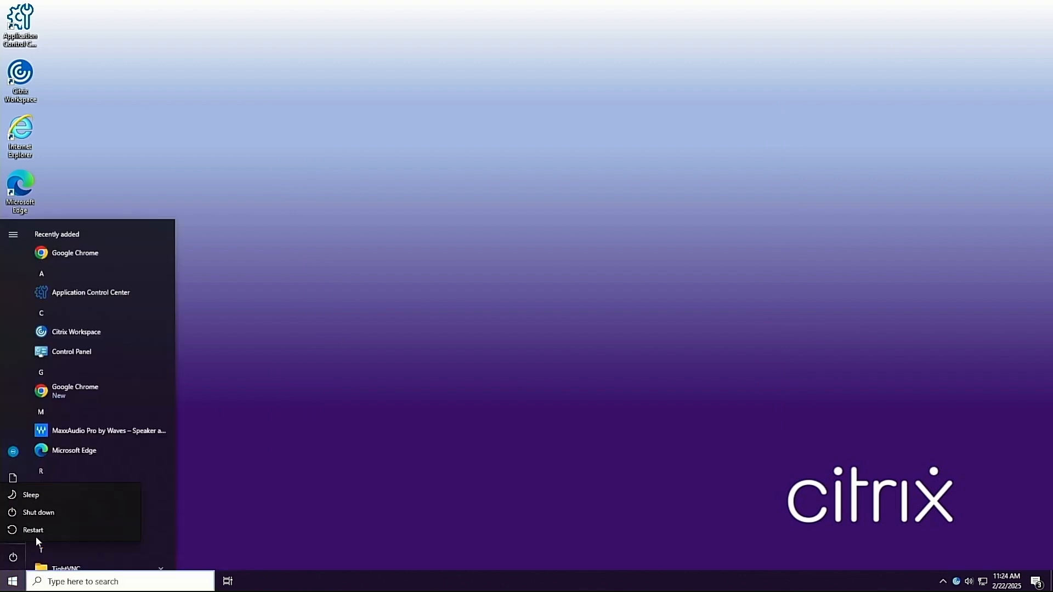
left_click(35, 532)
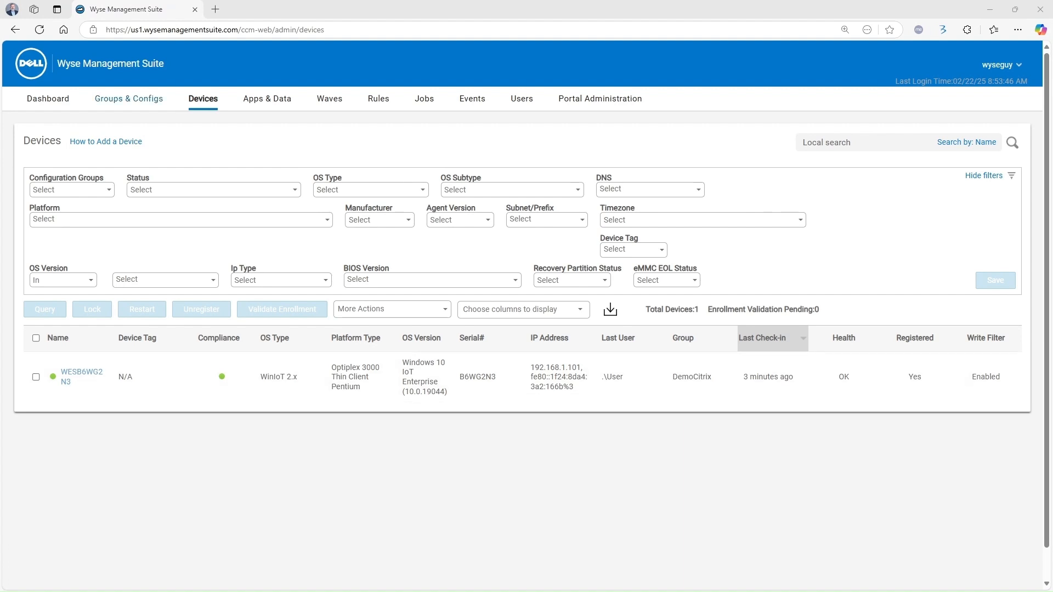
Go back to Groups & Configs and expand DemoCitrix, which now shows 1 device
left_click(138, 100)
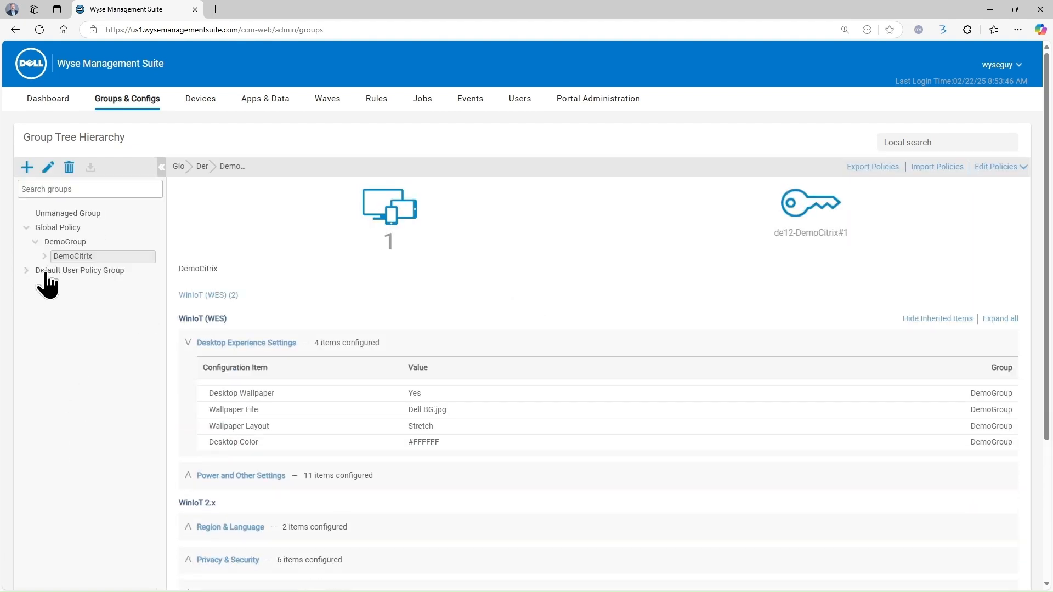
left_click(45, 256)
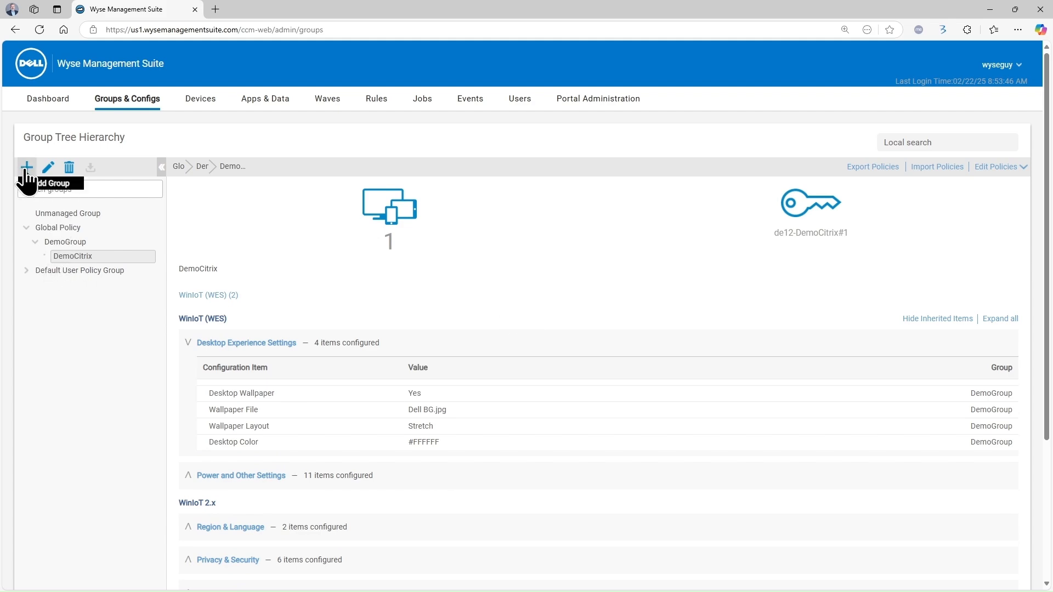
Add a group under DemoCitrix named VDI-Kiosk, with VDI-Kiosk as its description
left_click(26, 167)
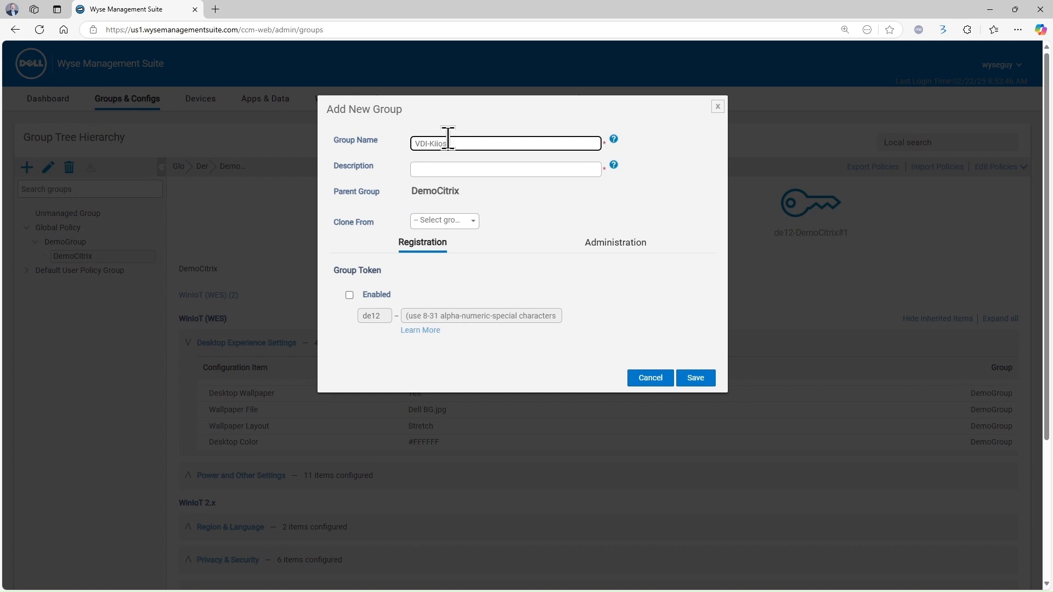
type("VDI-iiosk")
left_click(432, 143)
type("K")
key("Delete")
left_click_drag(456, 144, 353, 160)
key("ctrl+c")
left_click(440, 169)
key("ctrl+v")
Enable a group registration token, enter the group token value, and save the group
left_click(350, 294)
left_click(435, 315)
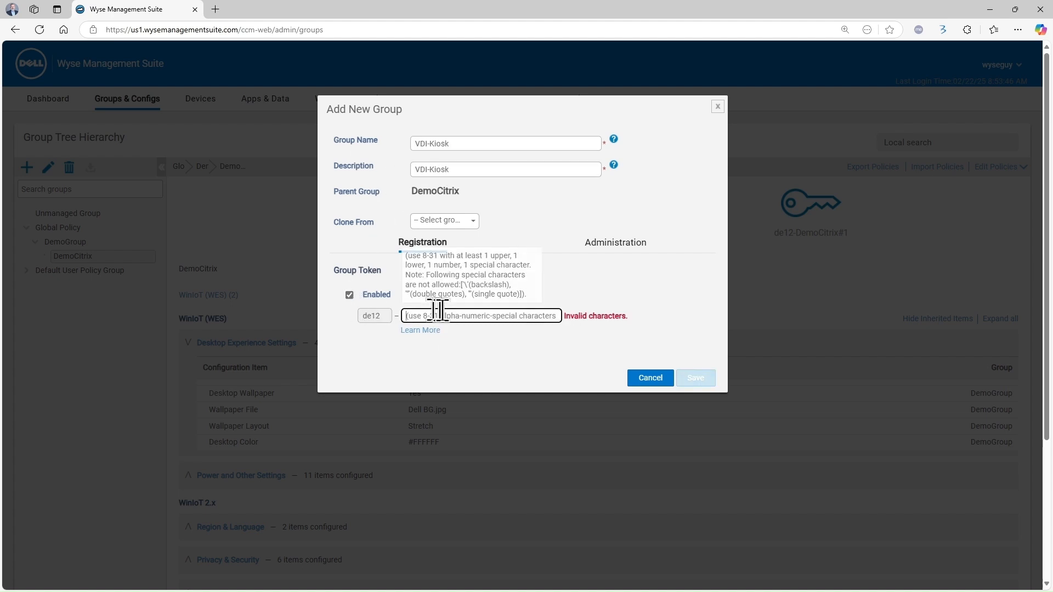
key("ctrl+v")
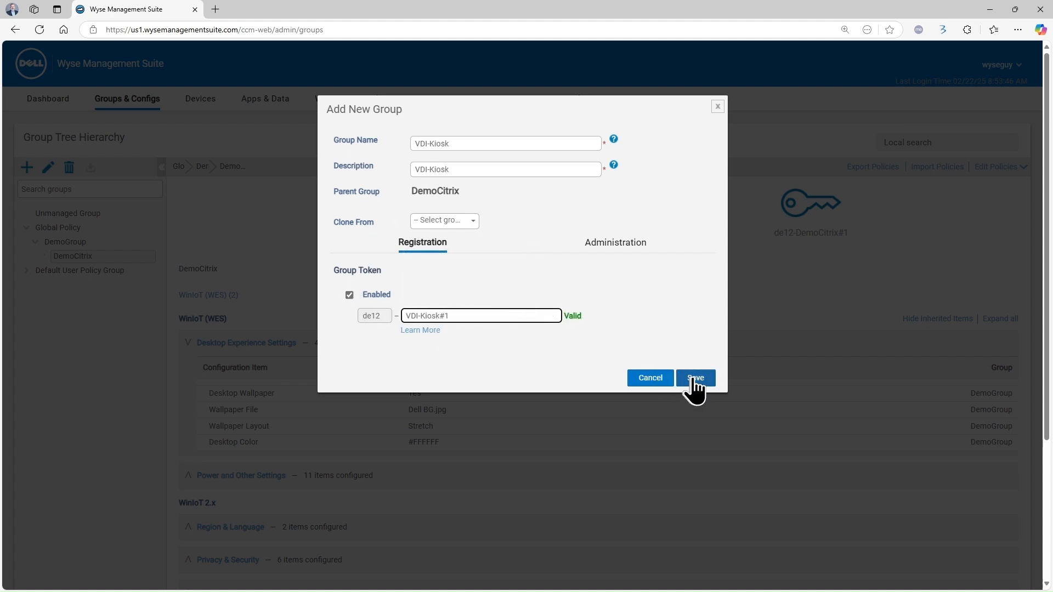
left_click(694, 382)
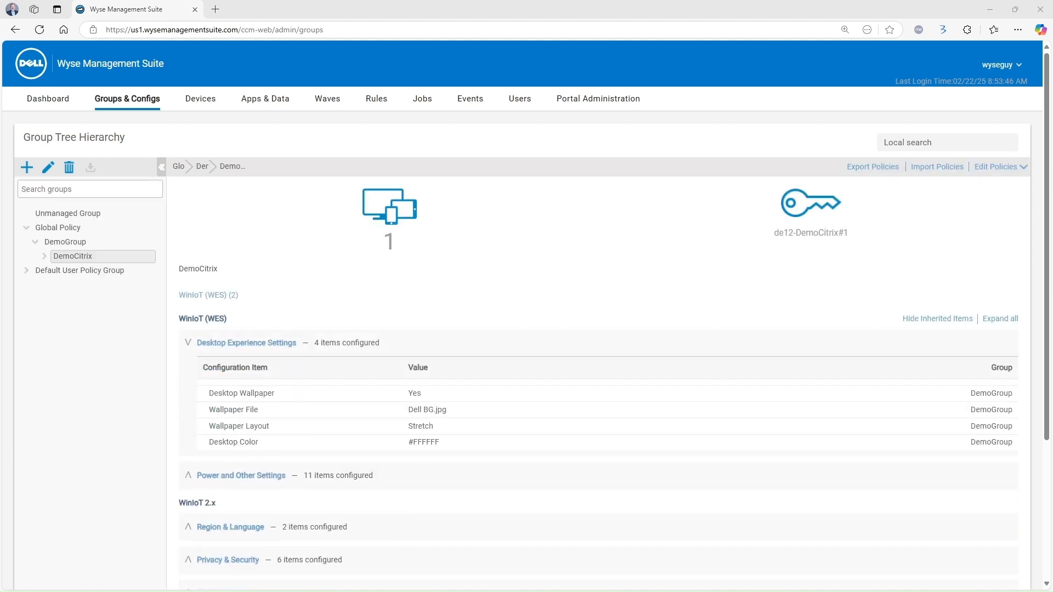
Open VDI-Kiosk's WinIoT 2.x advanced policy and switch Kiosk Mode on under Easy Setup
left_click(73, 270)
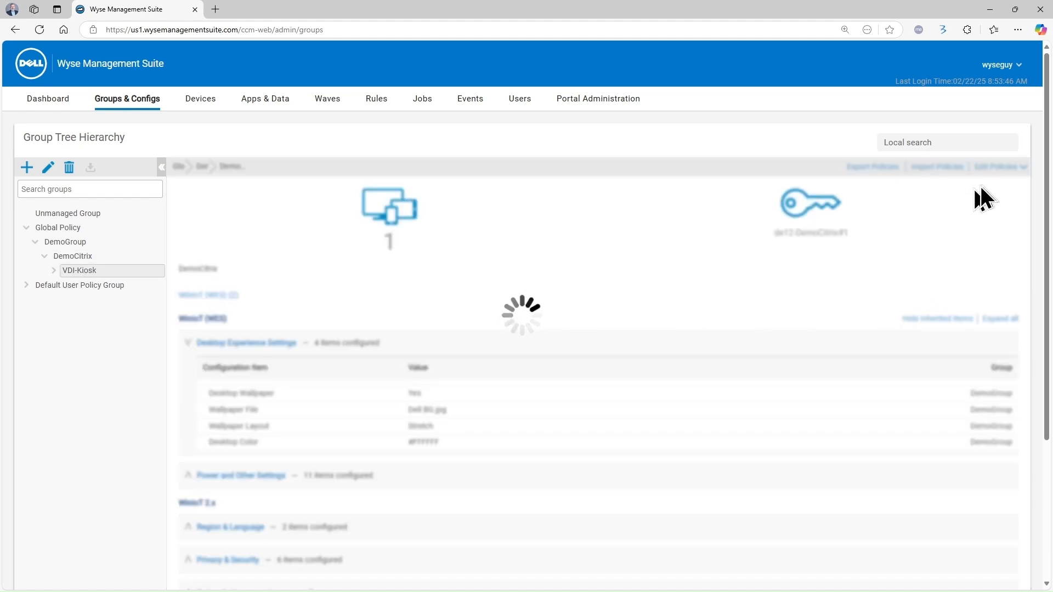
left_click(998, 170)
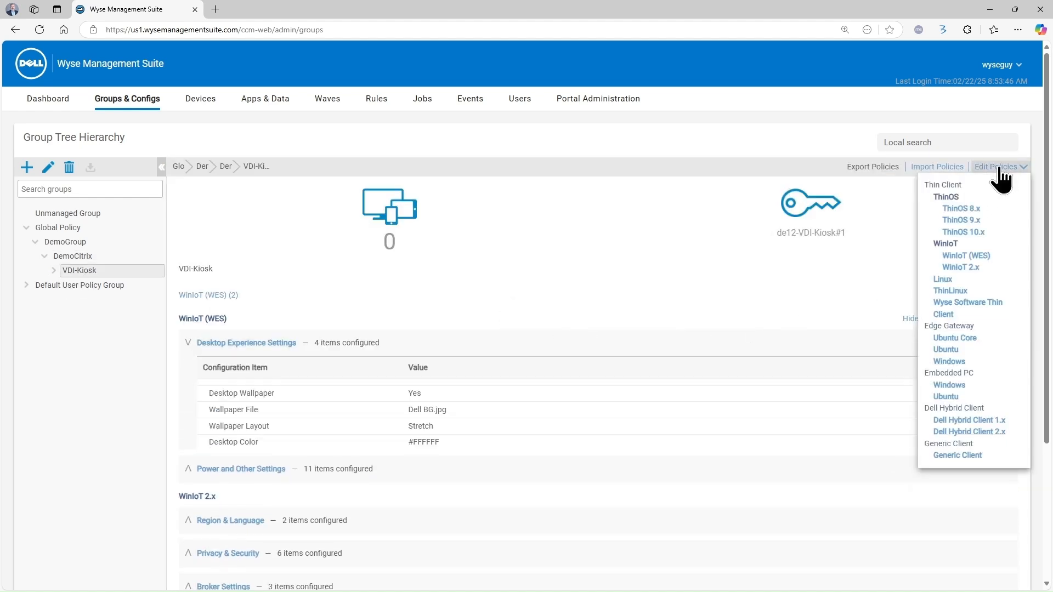
left_click(980, 268)
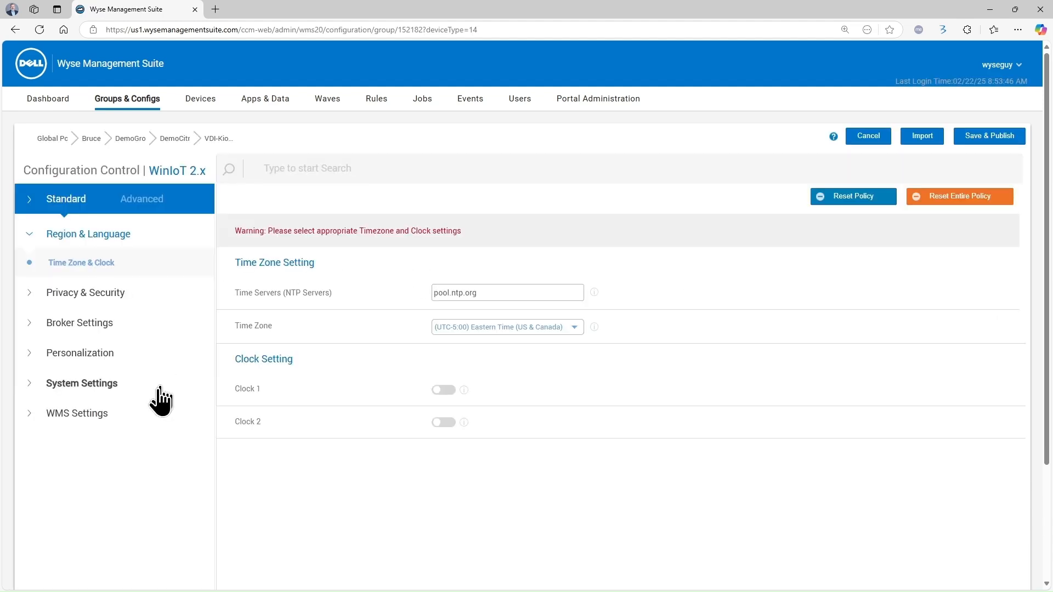
left_click(141, 200)
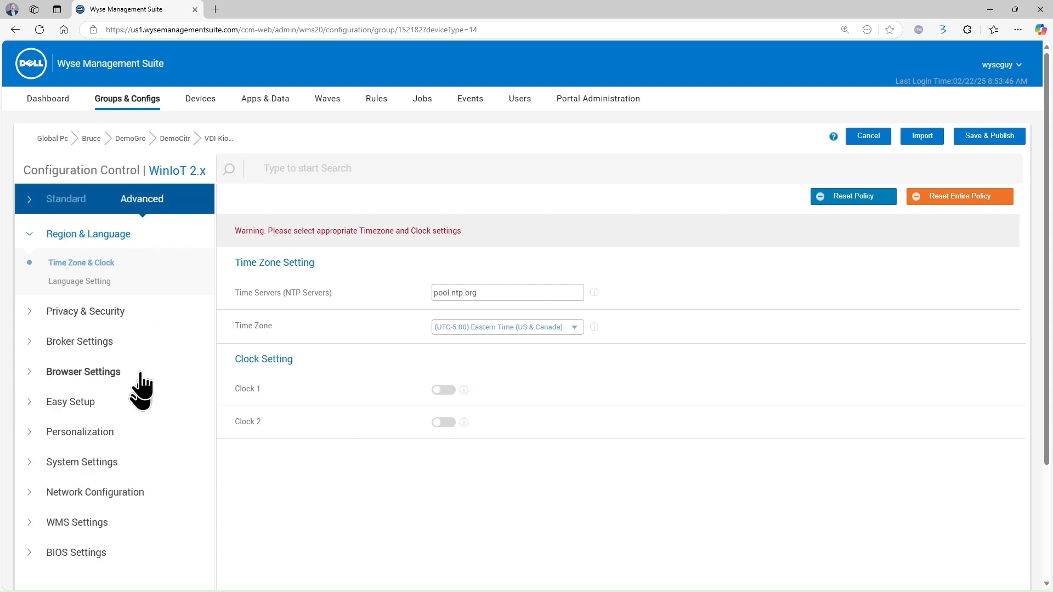
scroll(71, 534, "down", 2)
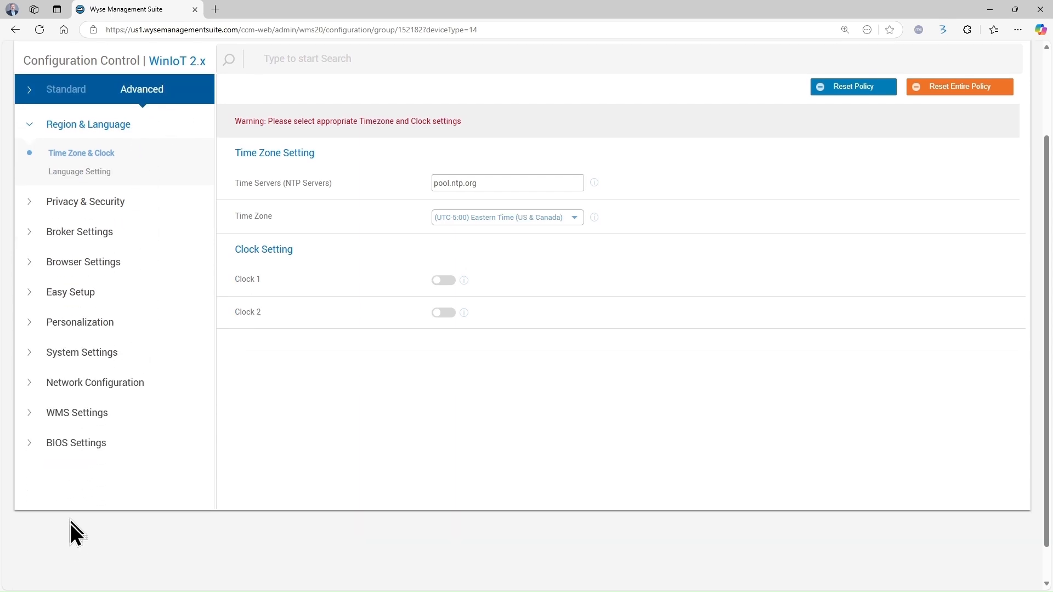
left_click(29, 294)
left_click(70, 338)
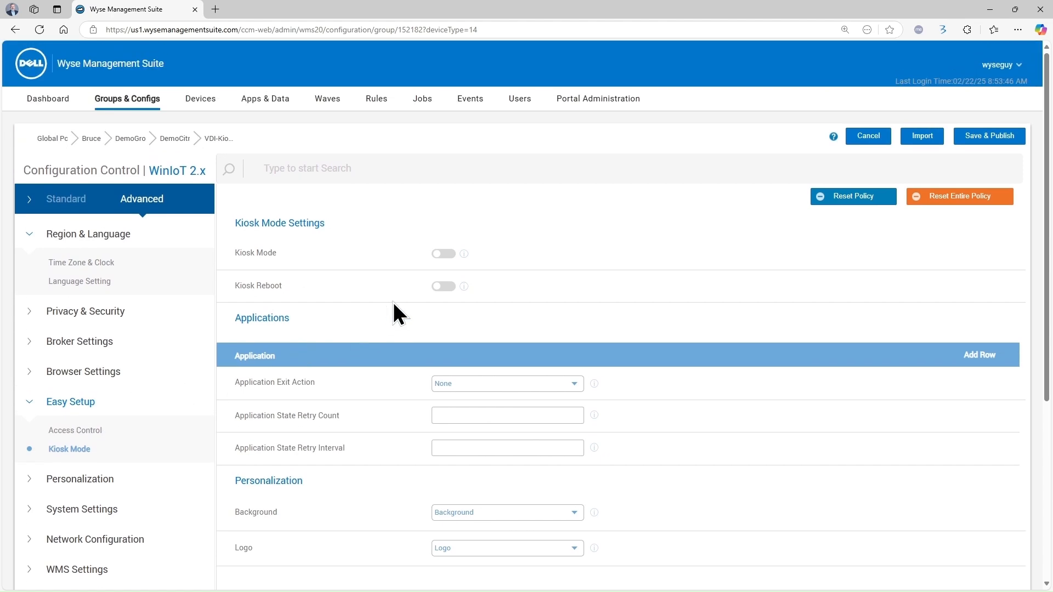
left_click(445, 255)
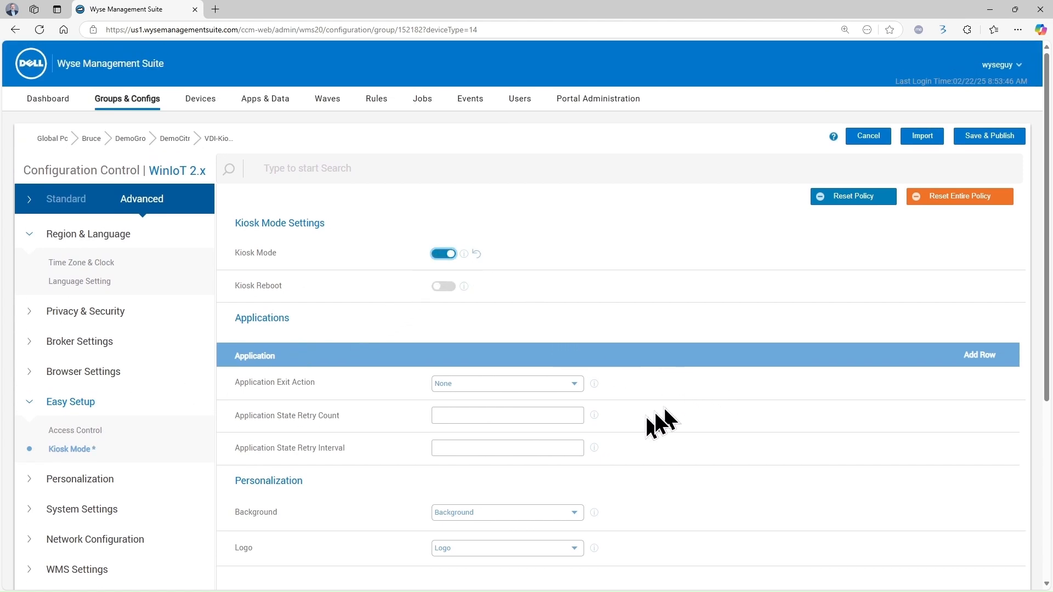
Add a kiosk application named Chrome with its pasted executable path
scroll(631, 431, "down", 2)
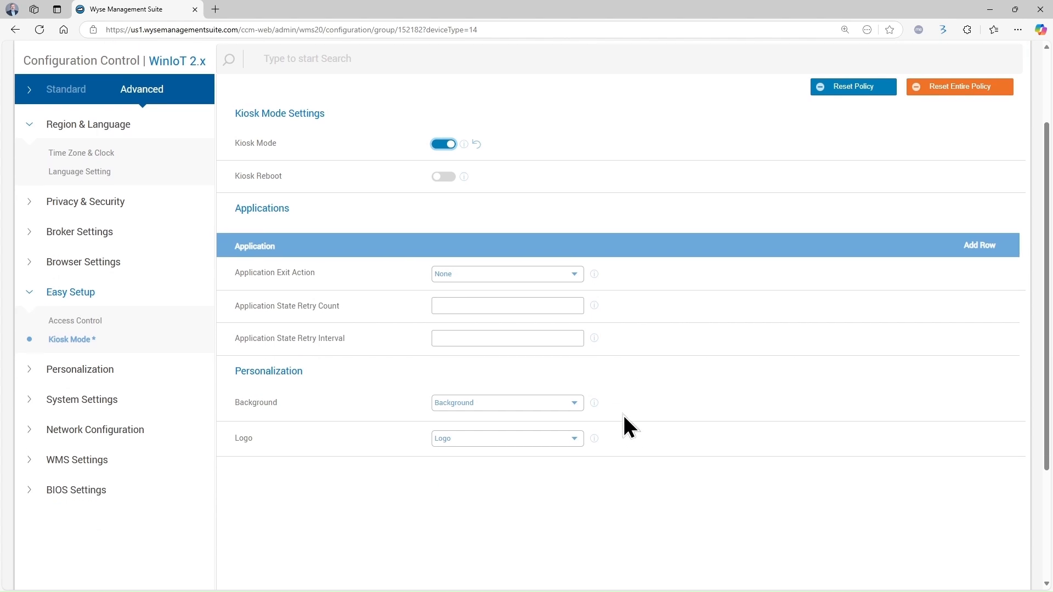
left_click(267, 210)
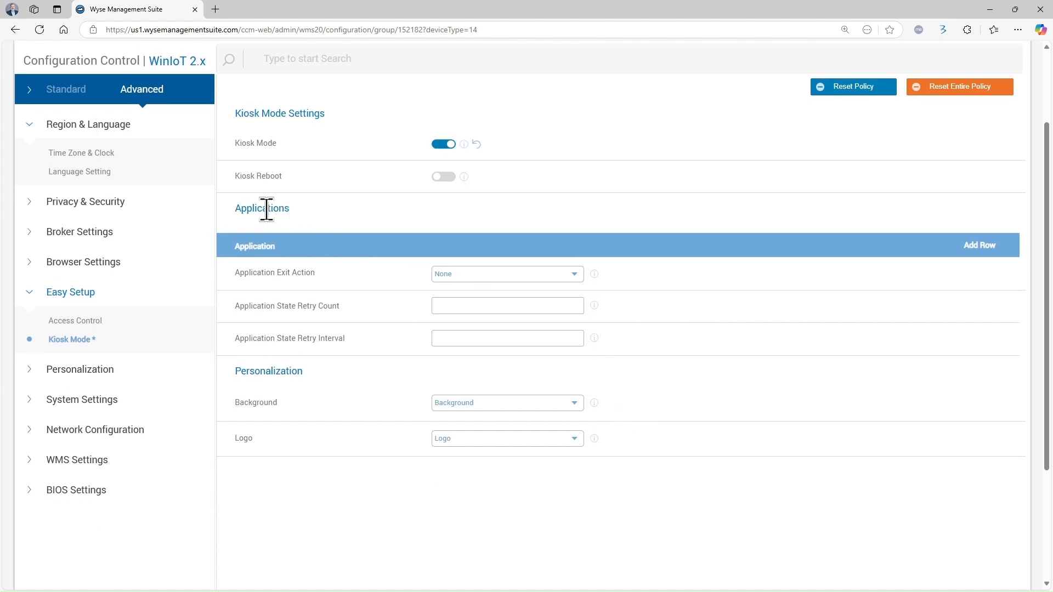
left_click(966, 247)
left_click(458, 347)
type("Chrome")
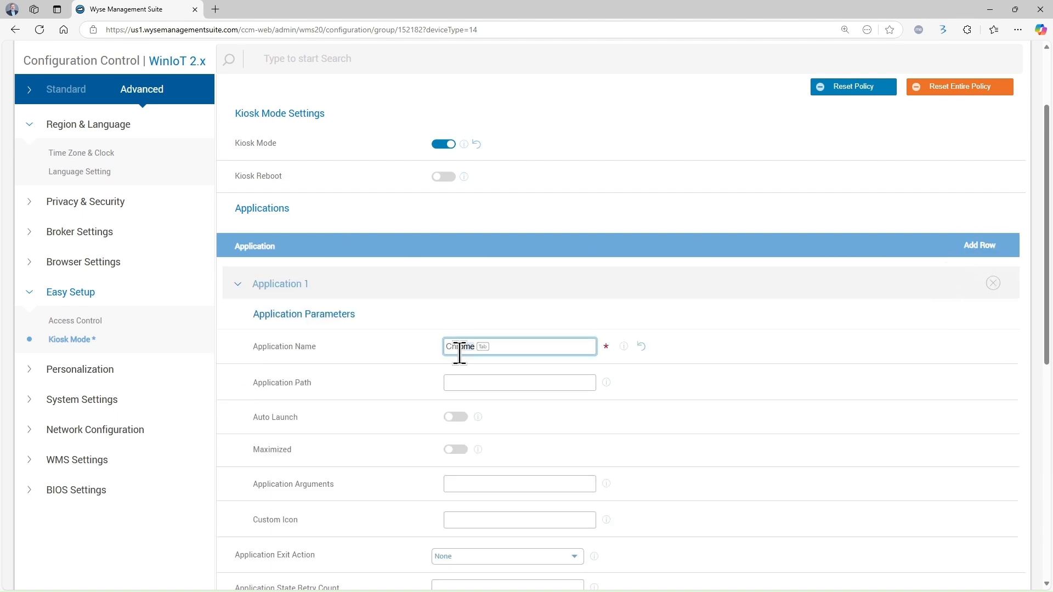
left_click(455, 380)
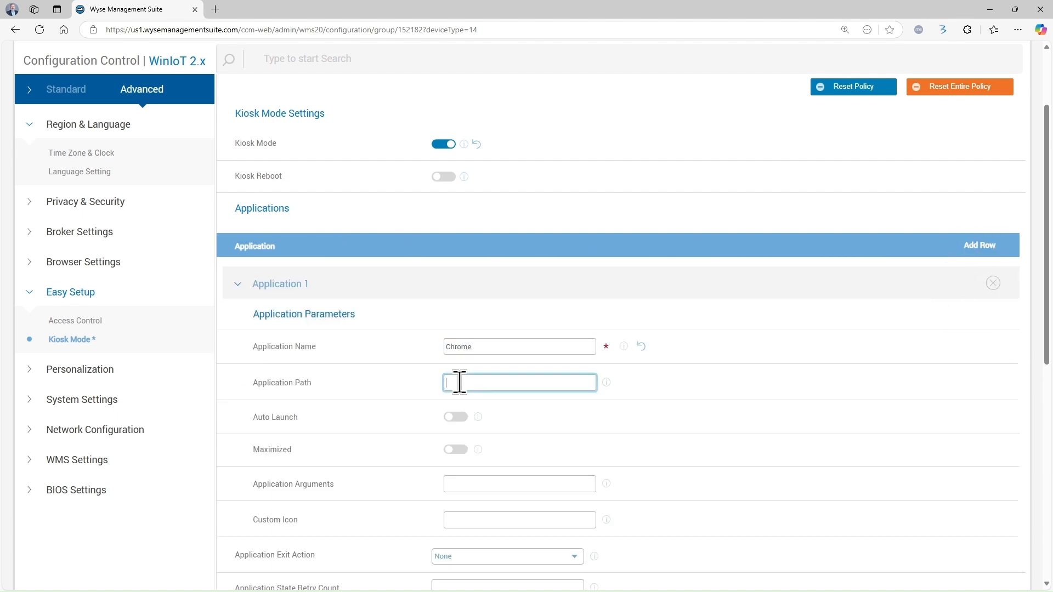
key("ctrl+v")
left_click(693, 416)
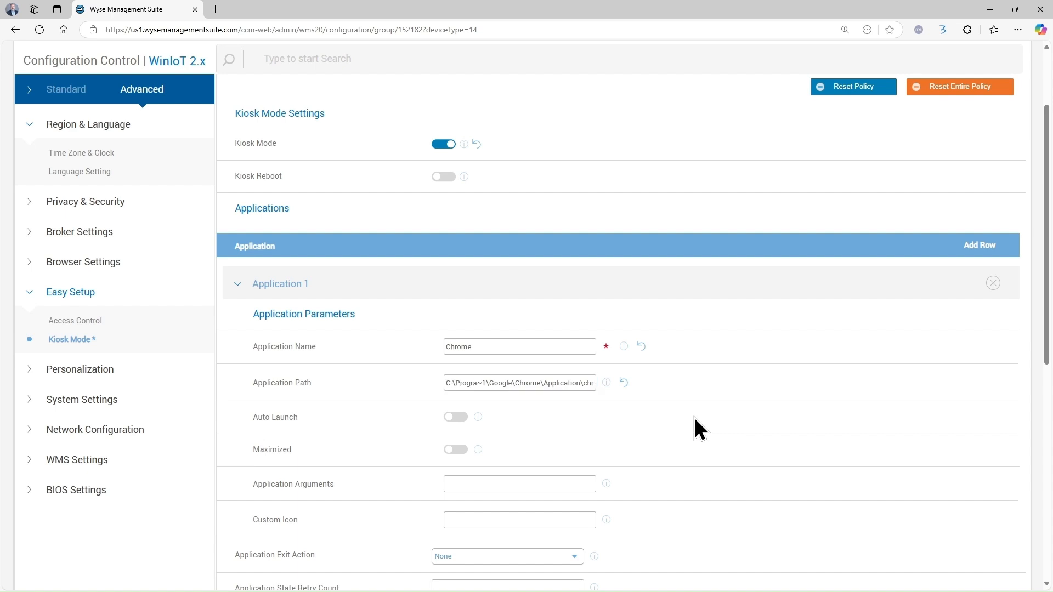
Add kiosk application Calc with path C:\Windows\System32\calc.exe
scroll(716, 436, "down", 2)
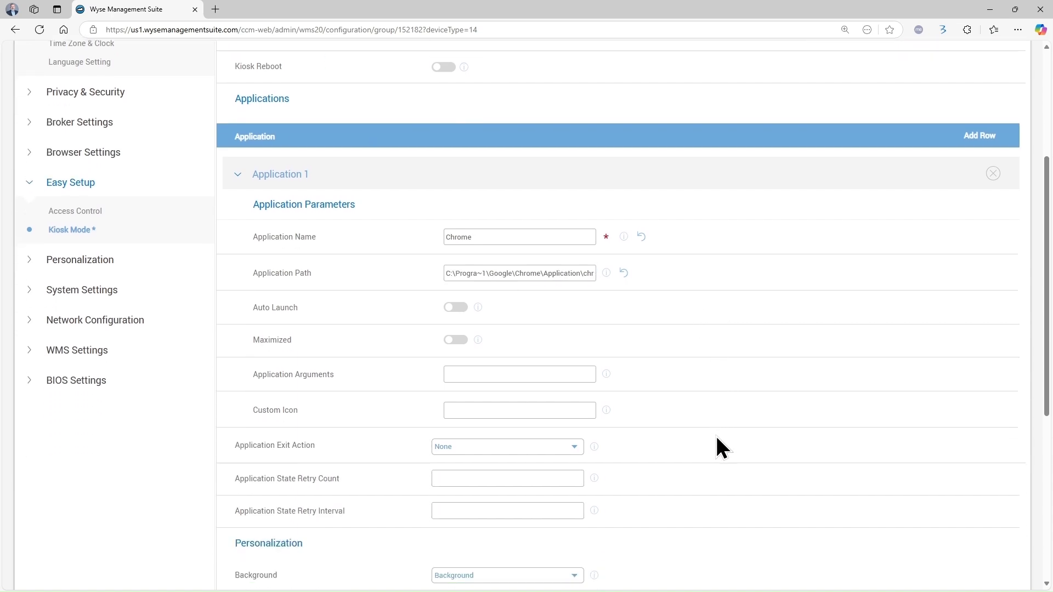
scroll(715, 434, "down", 1)
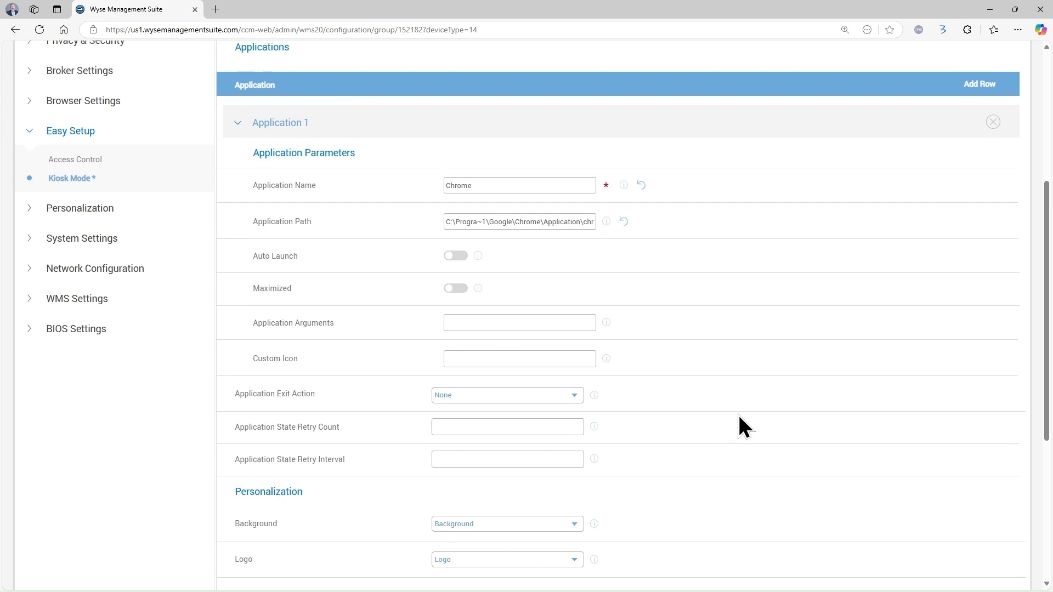
scroll(771, 441, "up", 3)
left_click(979, 245)
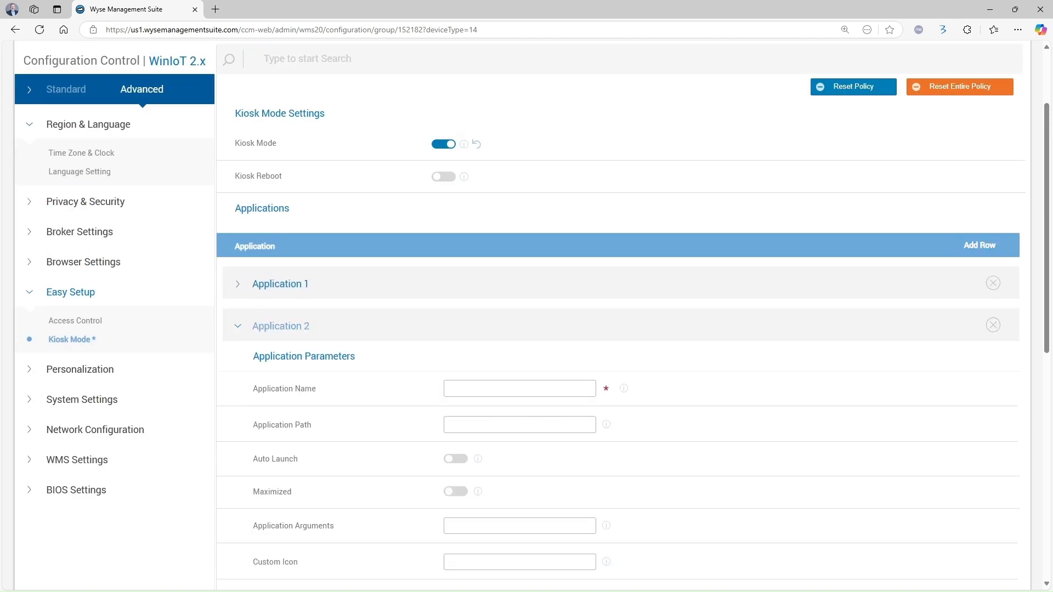
left_click(531, 389)
type("Calc")
left_click(526, 424)
type("C:\\Windows\\System32\\calc.exe")
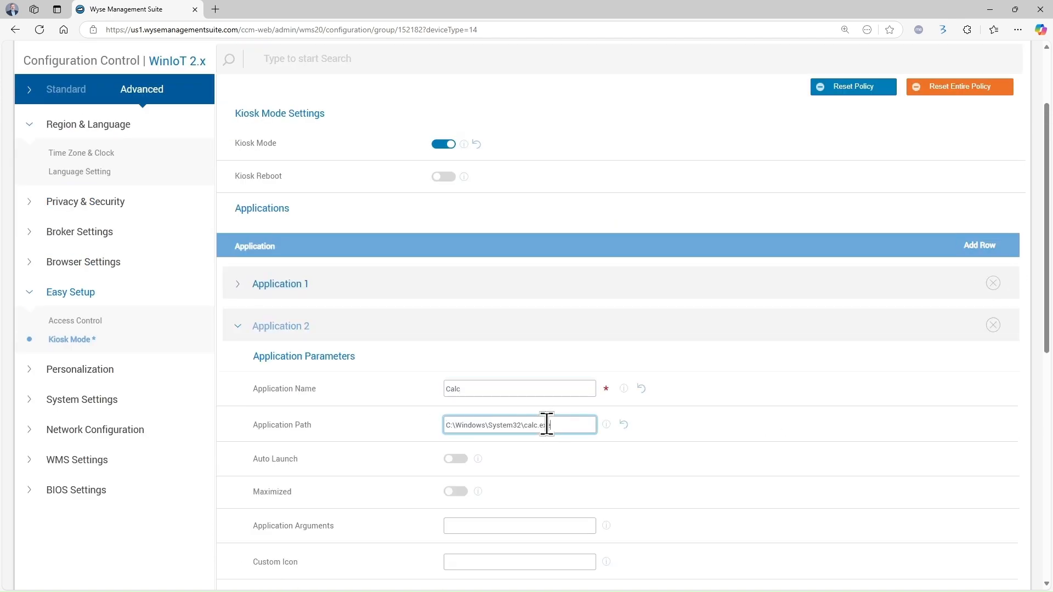
left_click(855, 431)
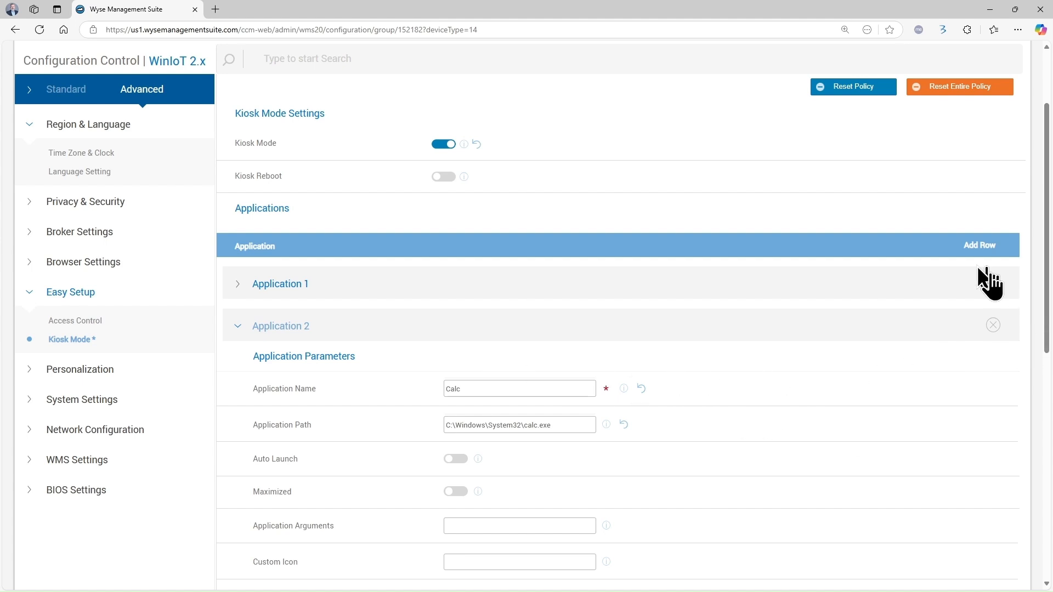
Add kiosk application Edge with path C:\Program Files (x86)\Microsoft\Edge\Application\MSEdge.exe
left_click(978, 247)
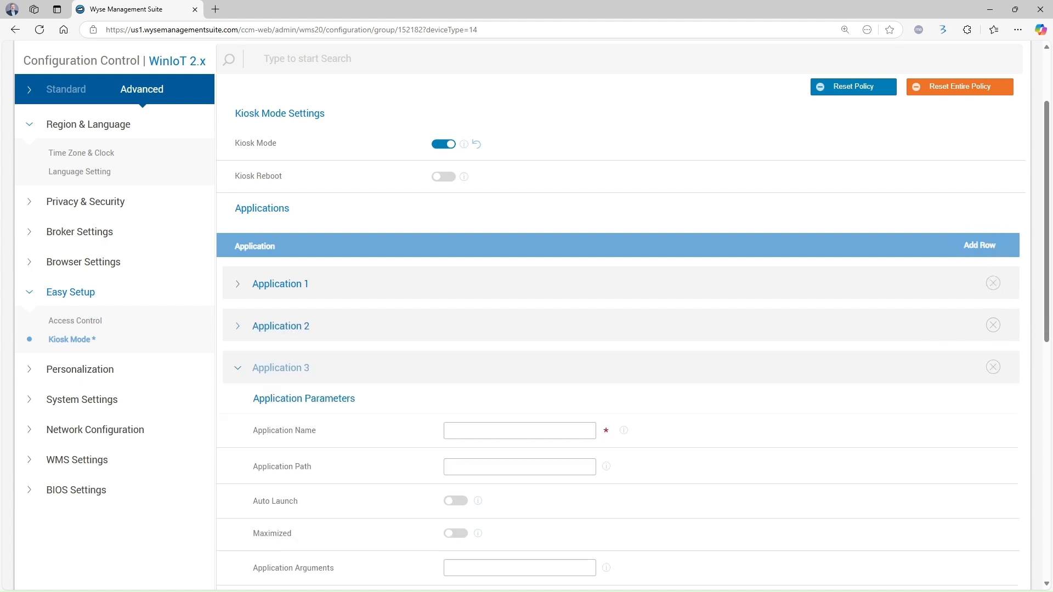
left_click(520, 430)
type("Edge")
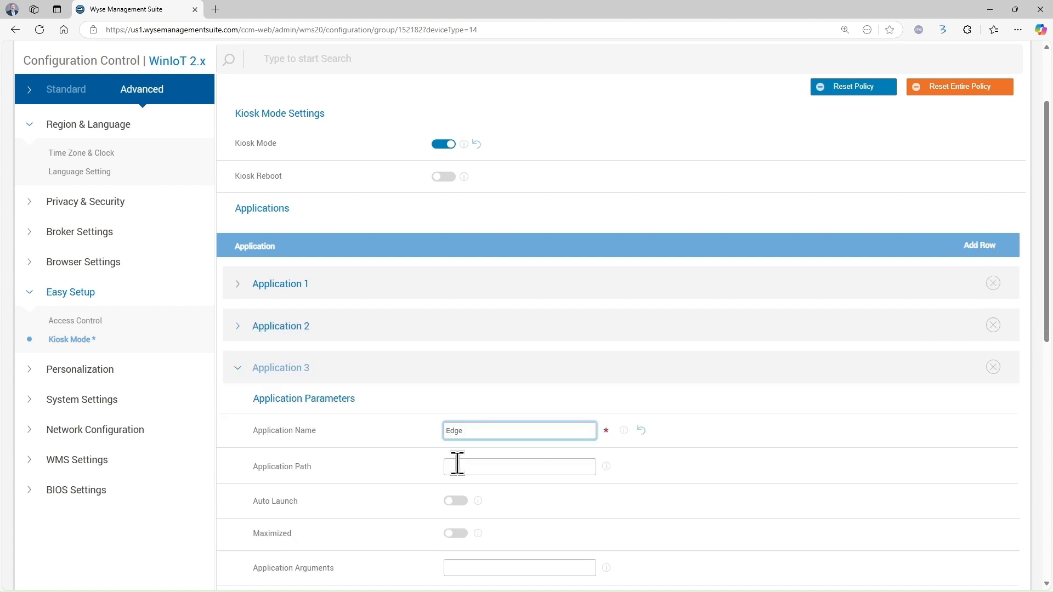
left_click(457, 465)
type("C:\\Program Files (x86)\\Microsoft\\Edge\\Application\\MSEdge.exe")
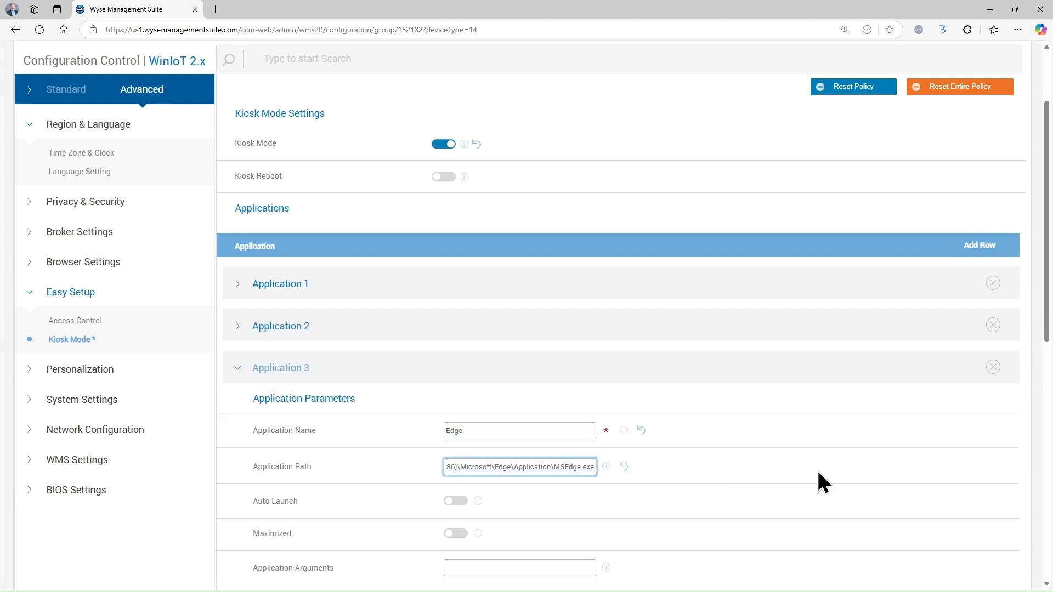
scroll(818, 473, "down", 1)
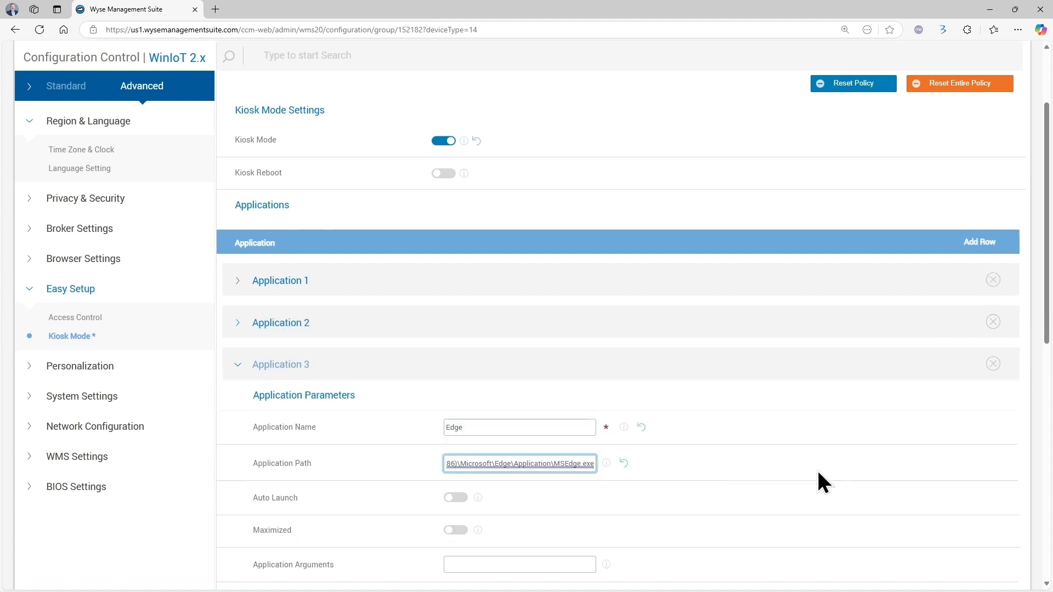
scroll(817, 472, "down", 1)
scroll(817, 472, "up", 3)
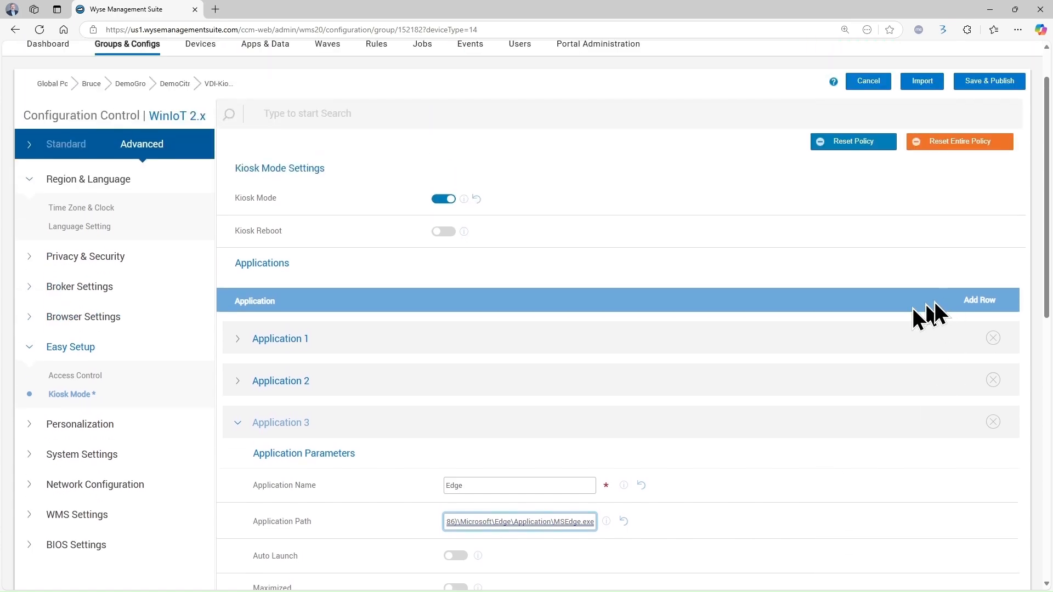
scroll(834, 344, "down", 6)
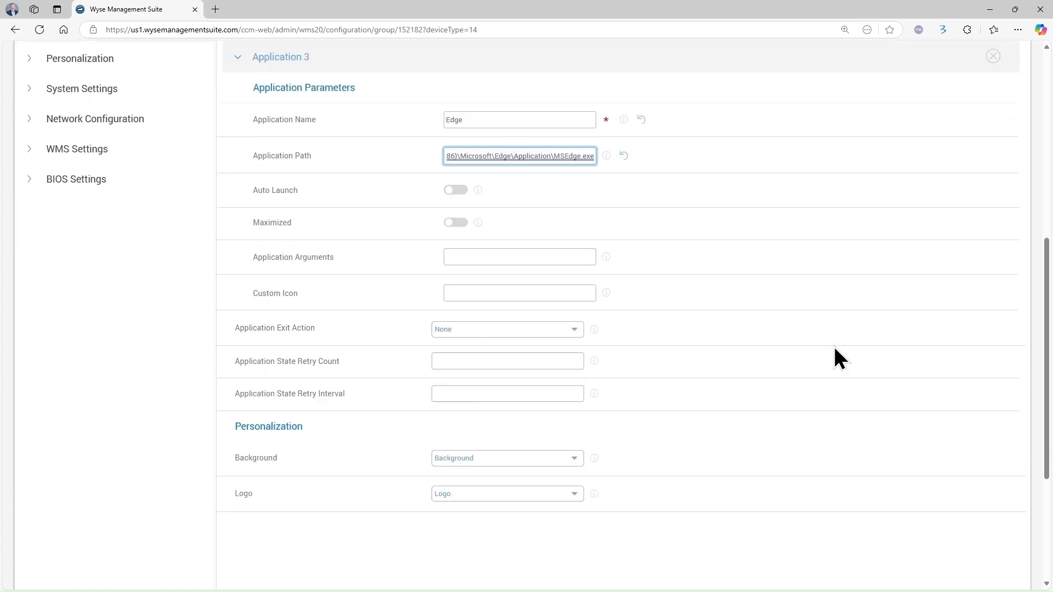
scroll(834, 344, "up", 7)
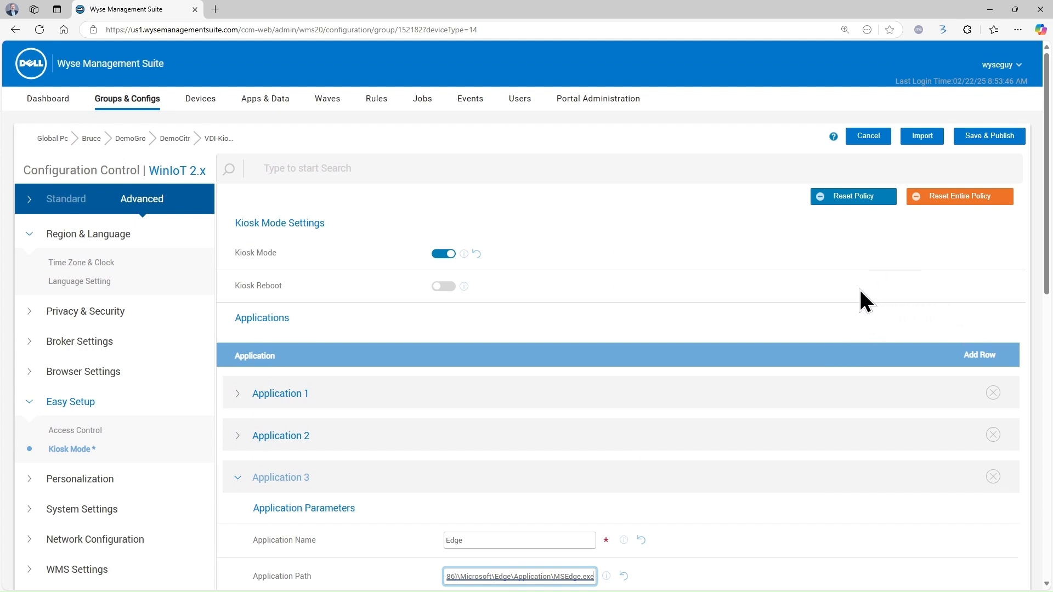
In Access Control, allow access to Date & Time and Display settings
left_click(72, 432)
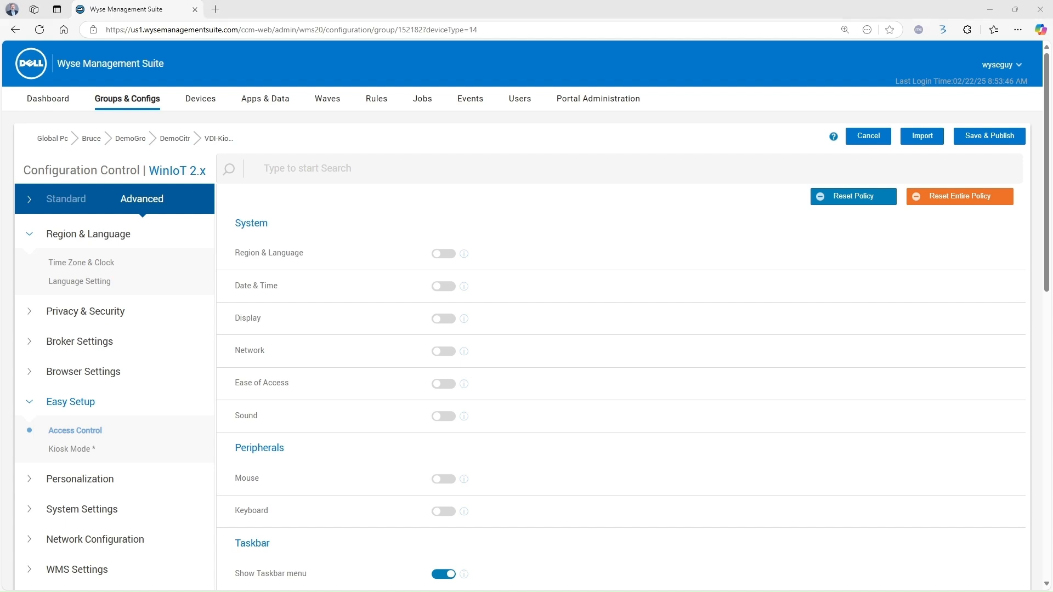
left_click(443, 286)
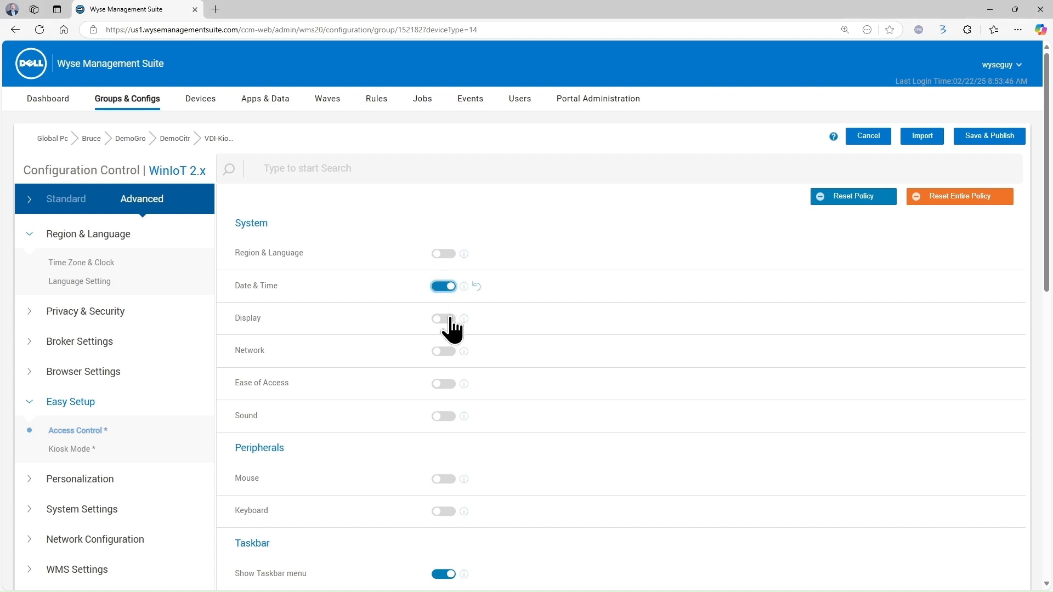
left_click(449, 320)
scroll(490, 487, "down", 1)
scroll(491, 486, "down", 1)
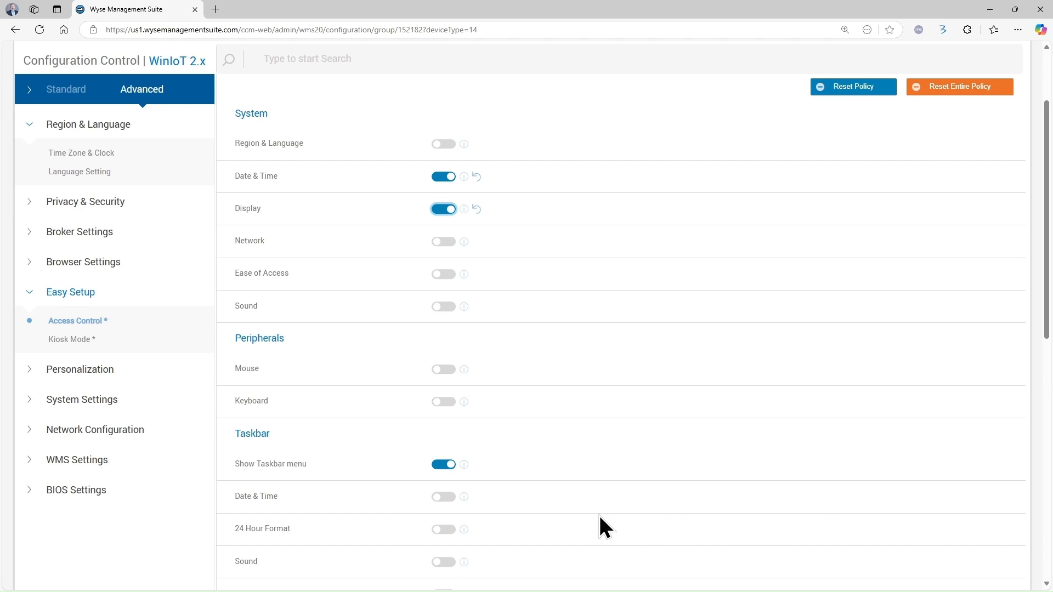
scroll(599, 515, "down", 1)
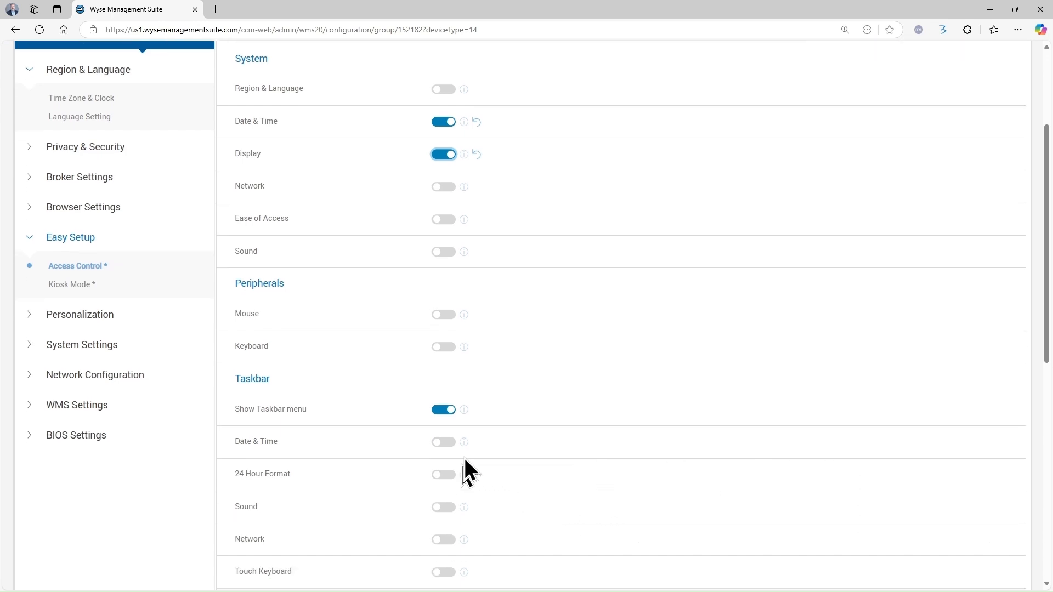
scroll(505, 495, "down", 2)
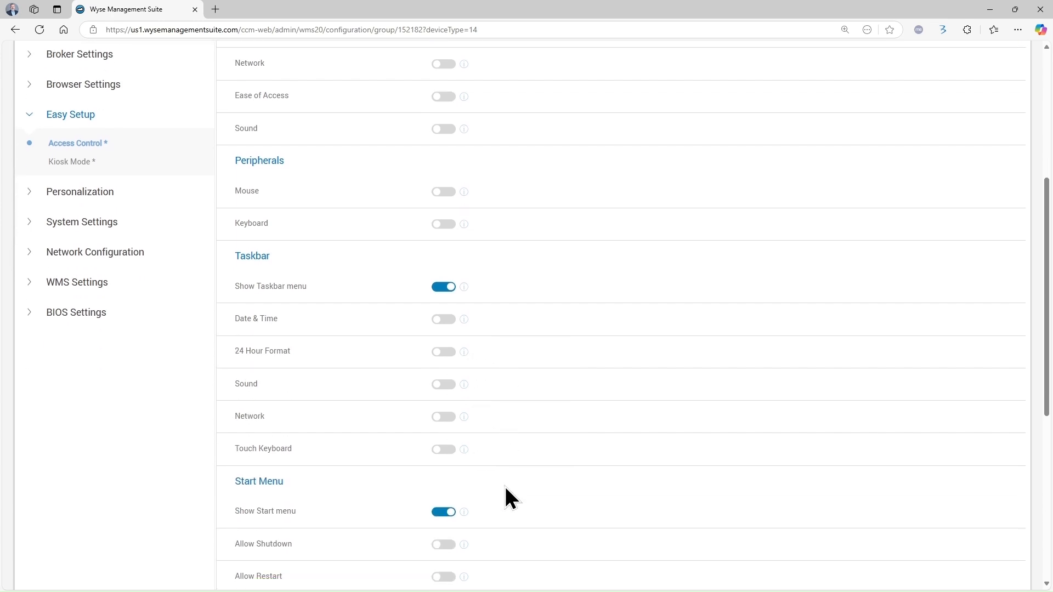
scroll(505, 488, "down", 1)
Allow Shutdown and Restart from the Start menu, then Save & Publish the policy
left_click(443, 503)
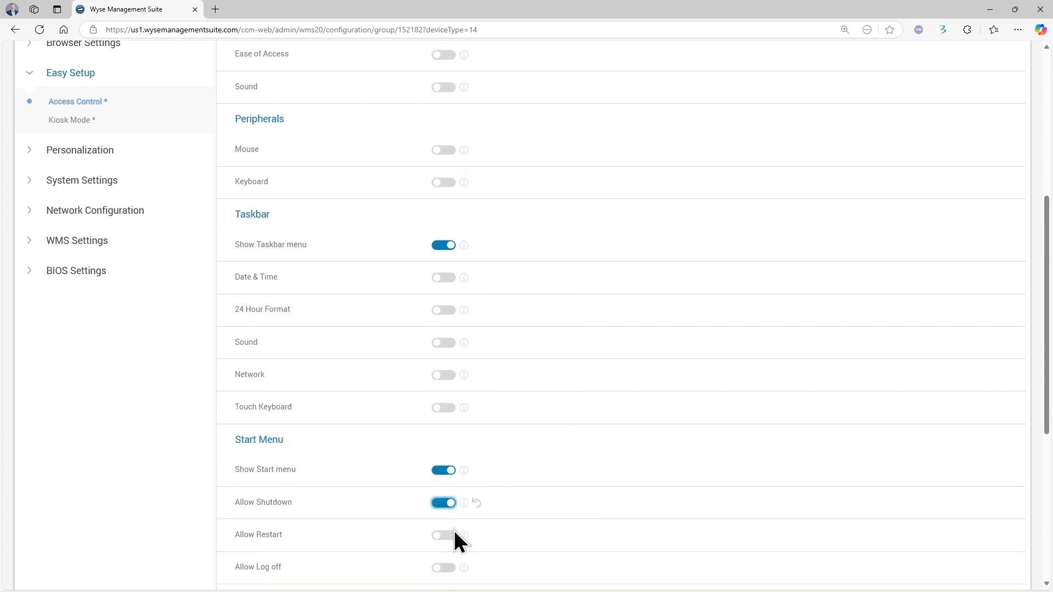
left_click(445, 536)
scroll(650, 493, "down", 3)
scroll(650, 492, "up", 3)
scroll(649, 491, "up", 7)
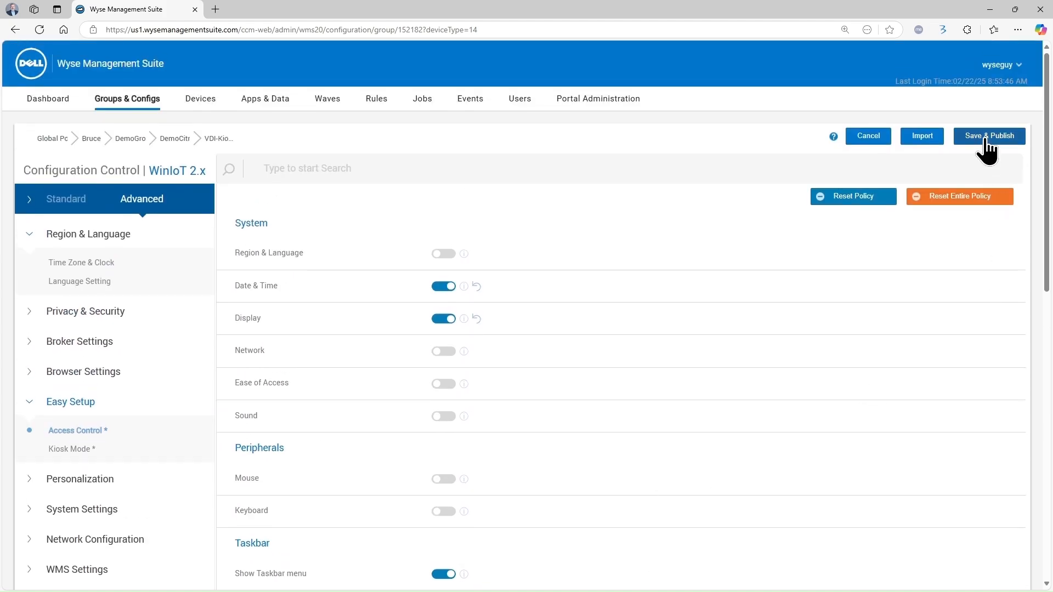
left_click(986, 141)
Confirm publishing, hide inherited items, and review VDI-Kiosk's six Easy Setup settings and three apps
left_click(654, 376)
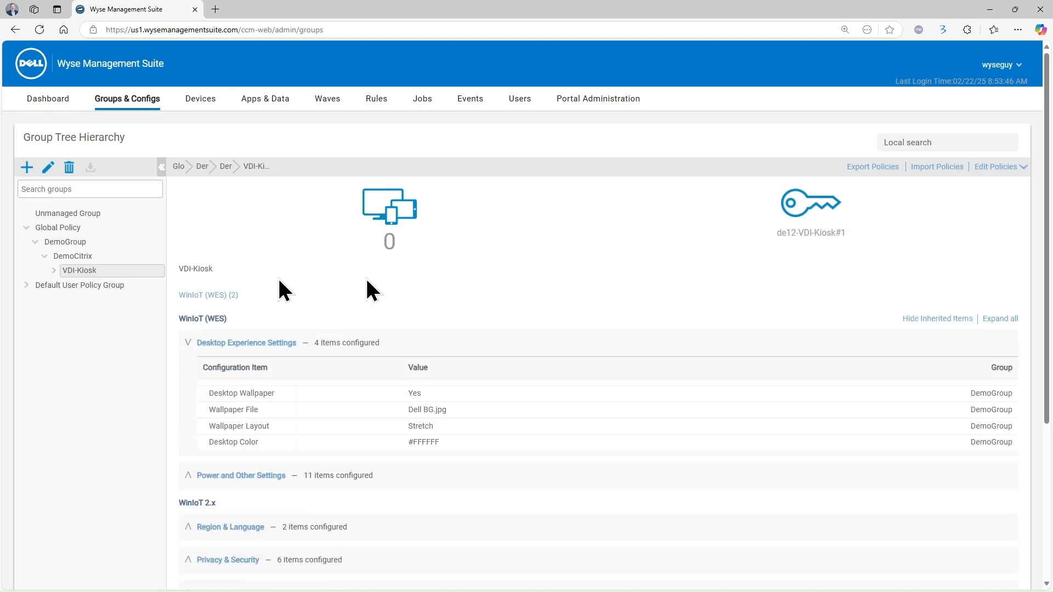
left_click(910, 323)
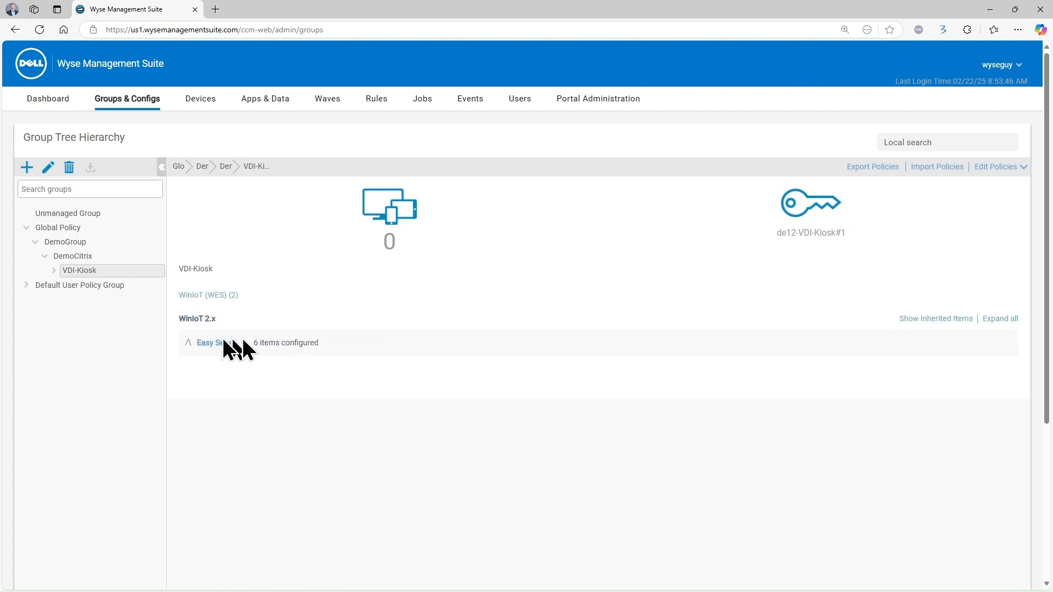
left_click(186, 344)
scroll(554, 573, "down", 1)
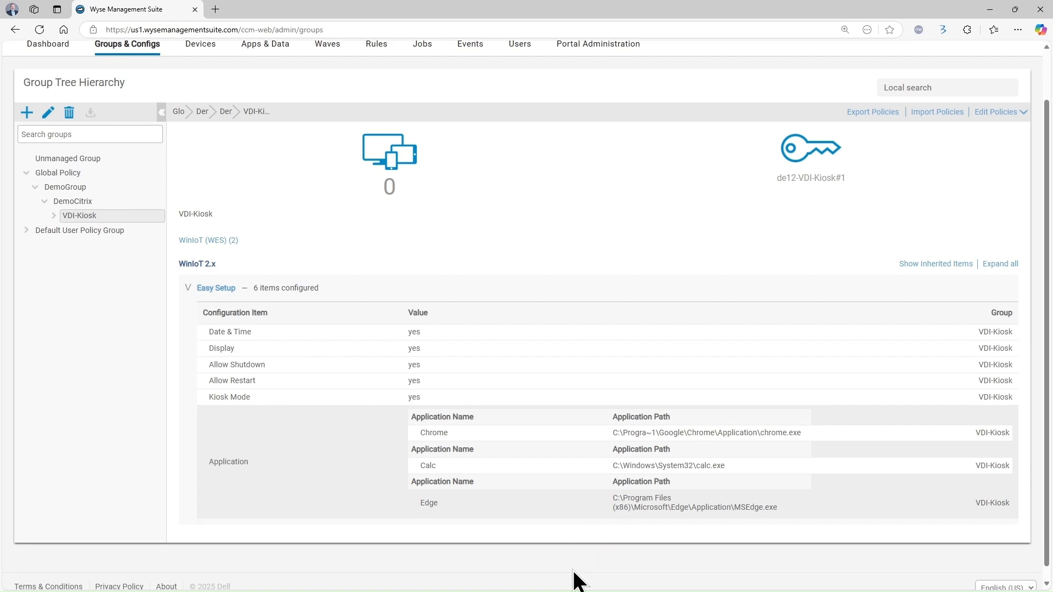
scroll(573, 578, "up", 1)
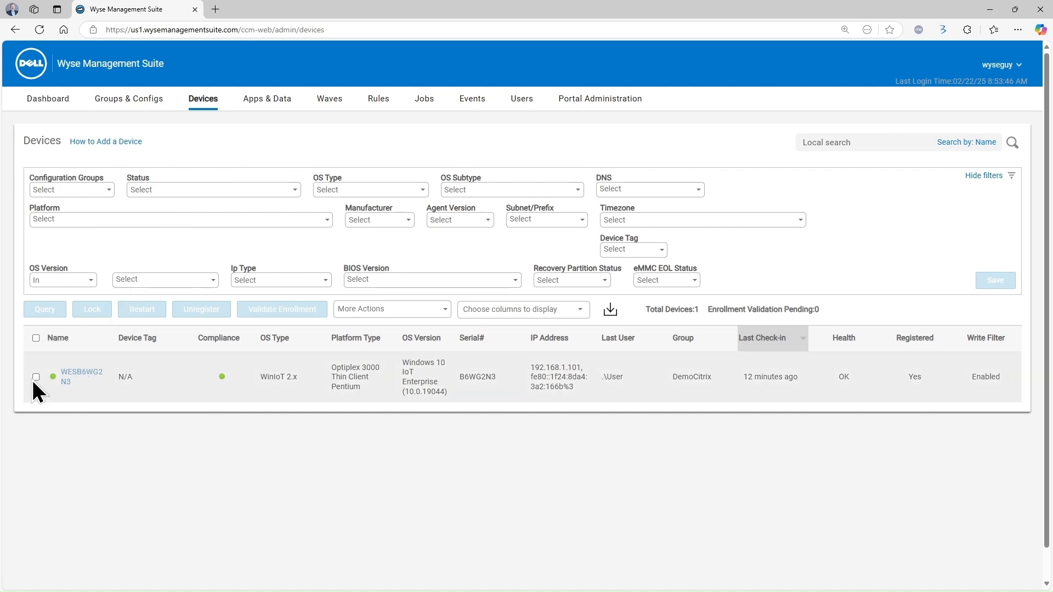
Change the thin client's group to DemoGroup > DemoCitrix > VDI-Kiosk and save
left_click(35, 377)
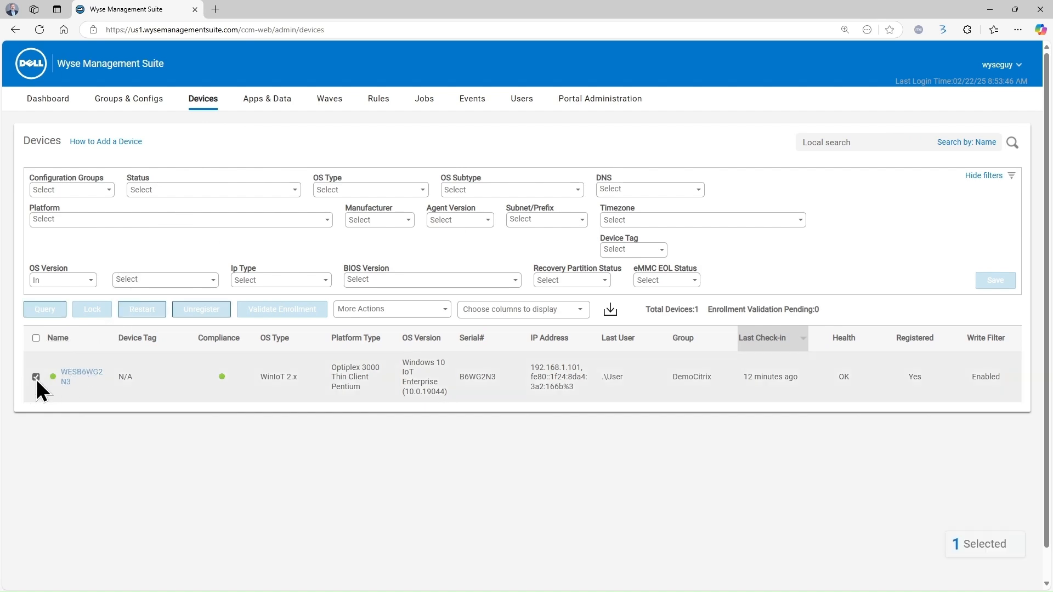
left_click(365, 310)
left_click(382, 377)
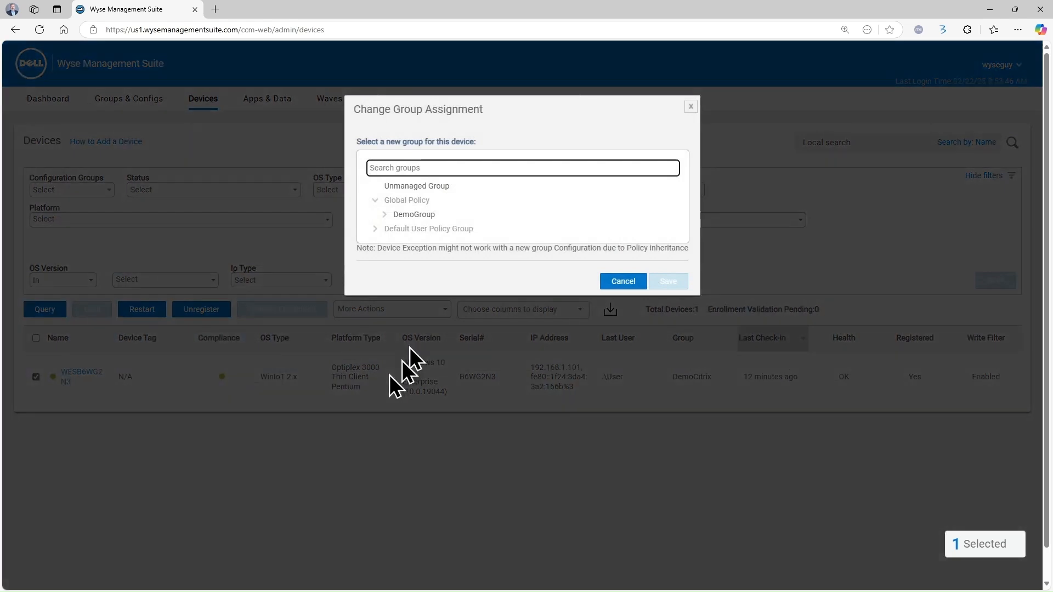
left_click(384, 214)
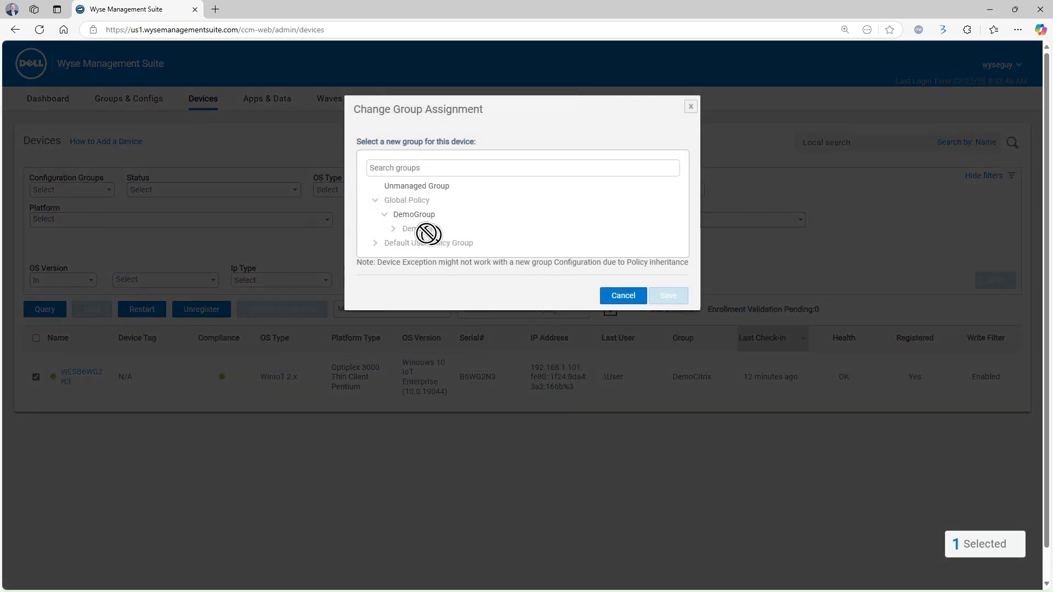
left_click(393, 229)
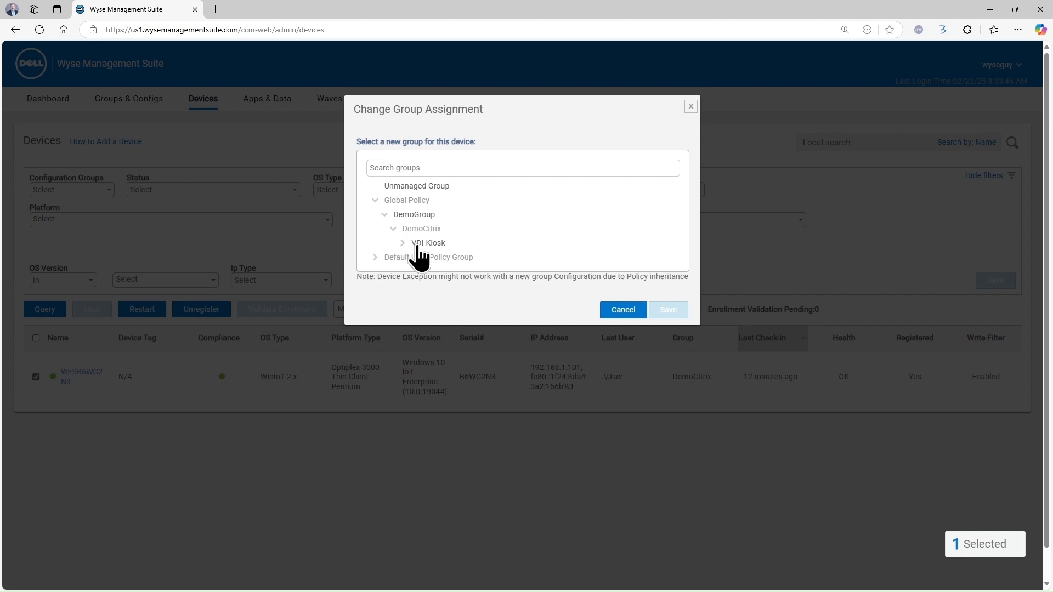
left_click(419, 244)
left_click(670, 311)
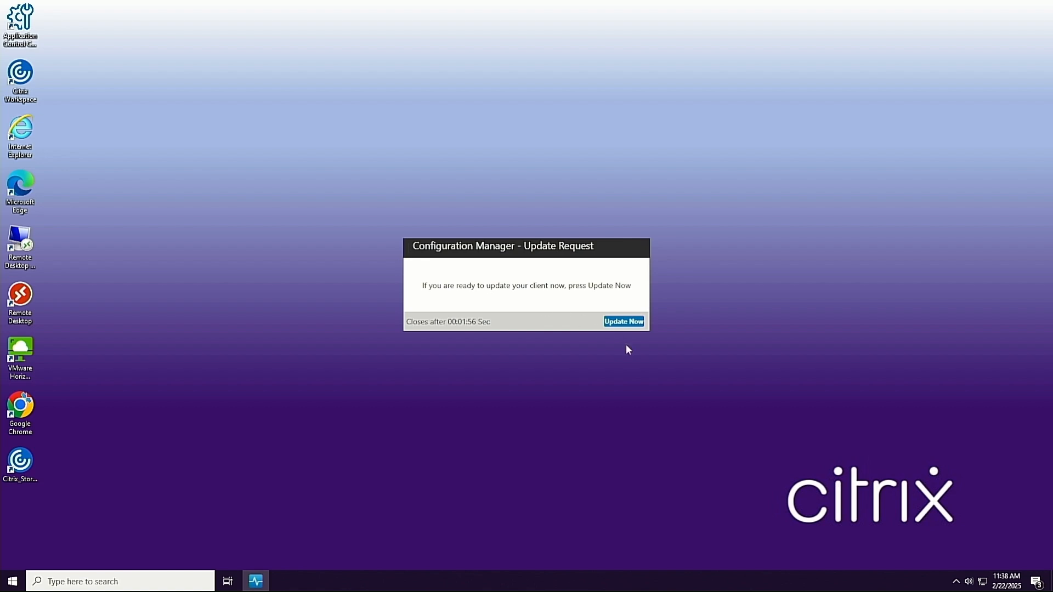
Choose Update Now in the Configuration Manager update request to load the kiosk shell
left_click(634, 322)
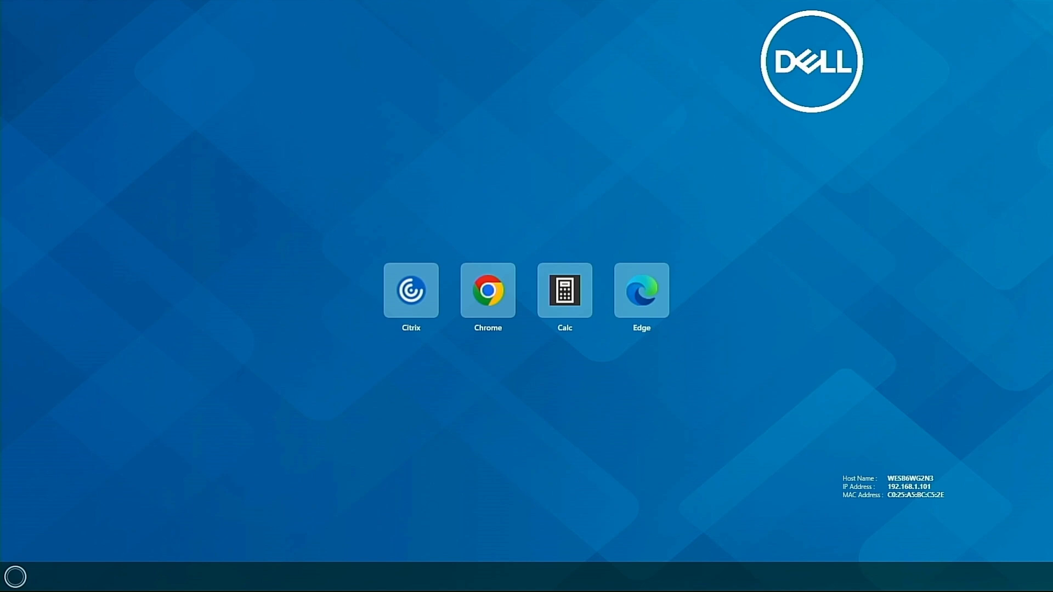
Launch the Calc, Edge and Citrix tiles, closing Edge and cancelling the Citrix login
left_click(571, 286)
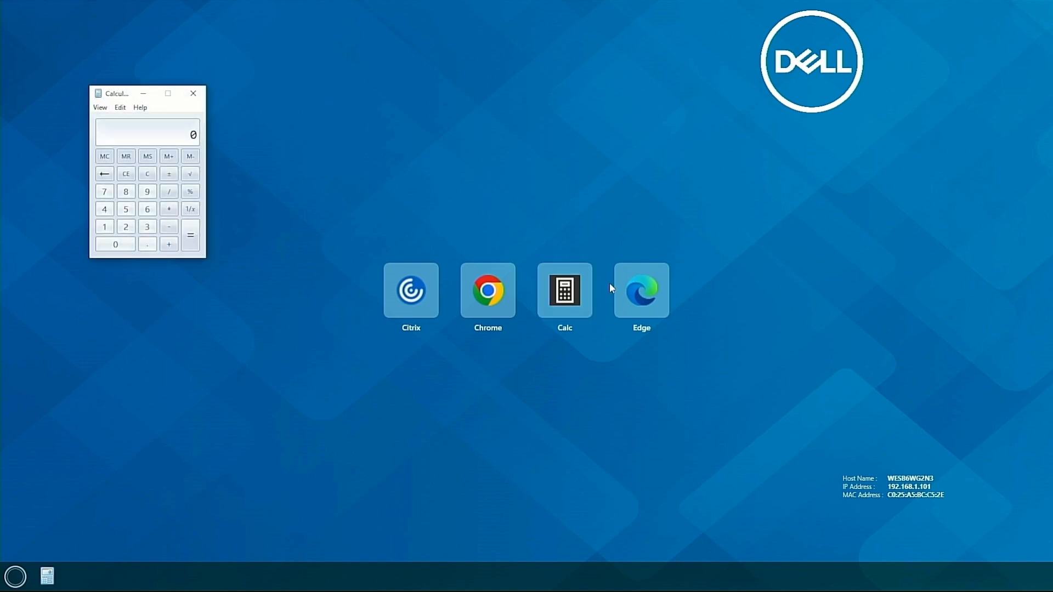
left_click(634, 291)
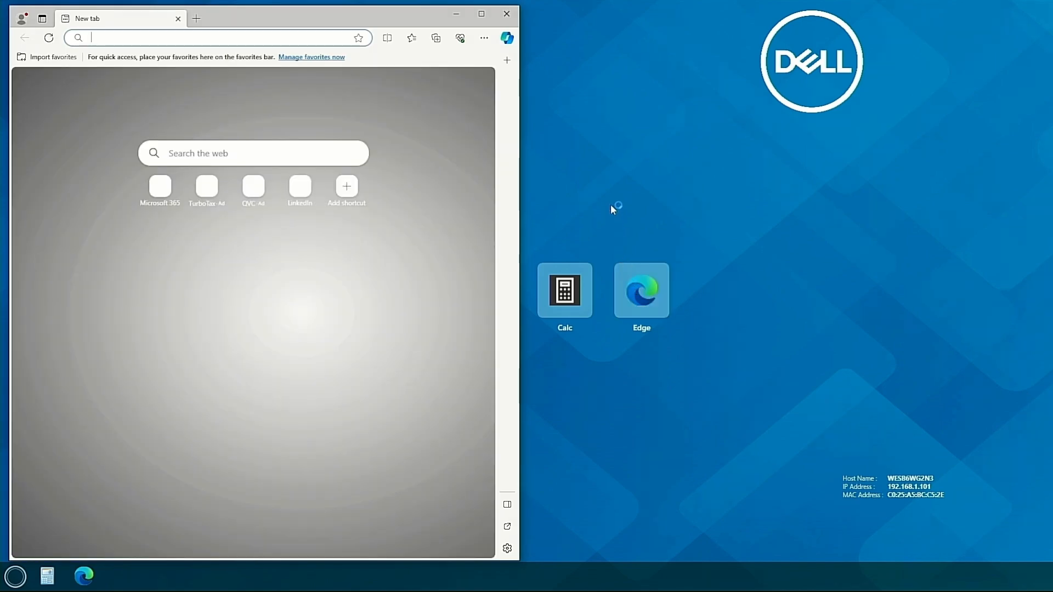
left_click(508, 14)
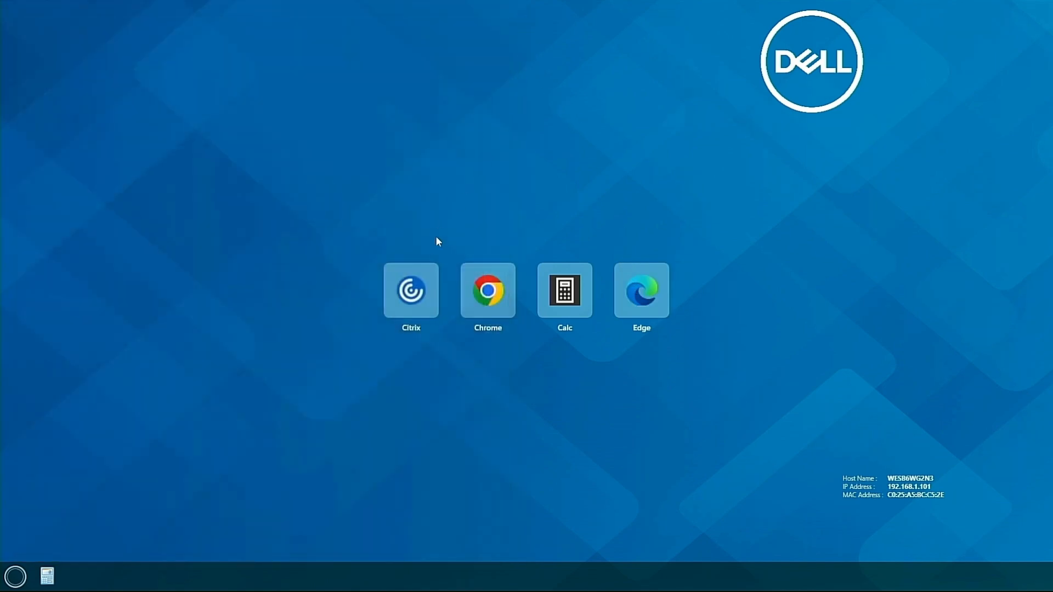
left_click(425, 296)
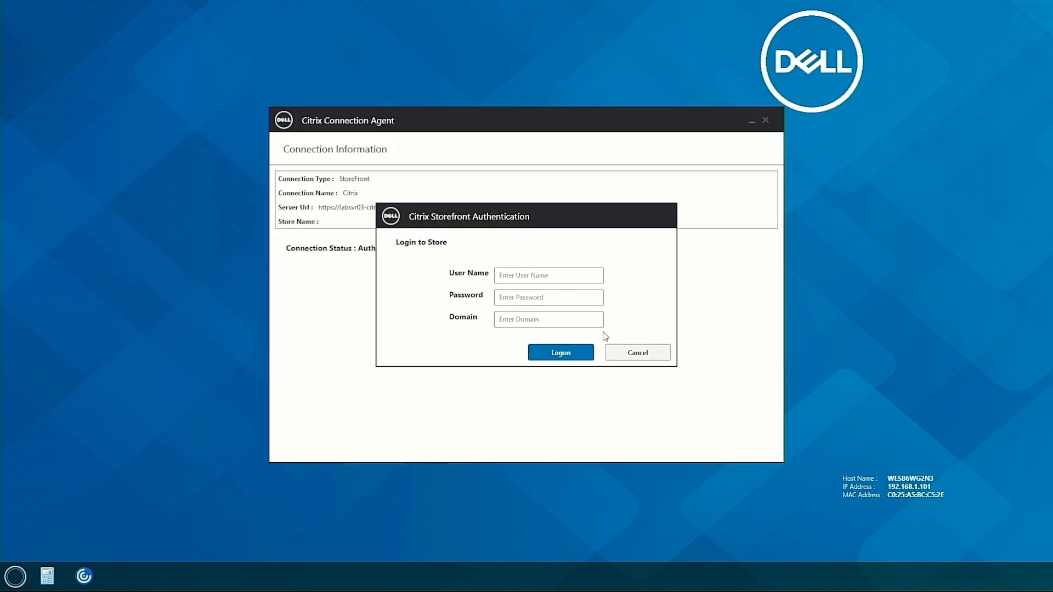
left_click(637, 353)
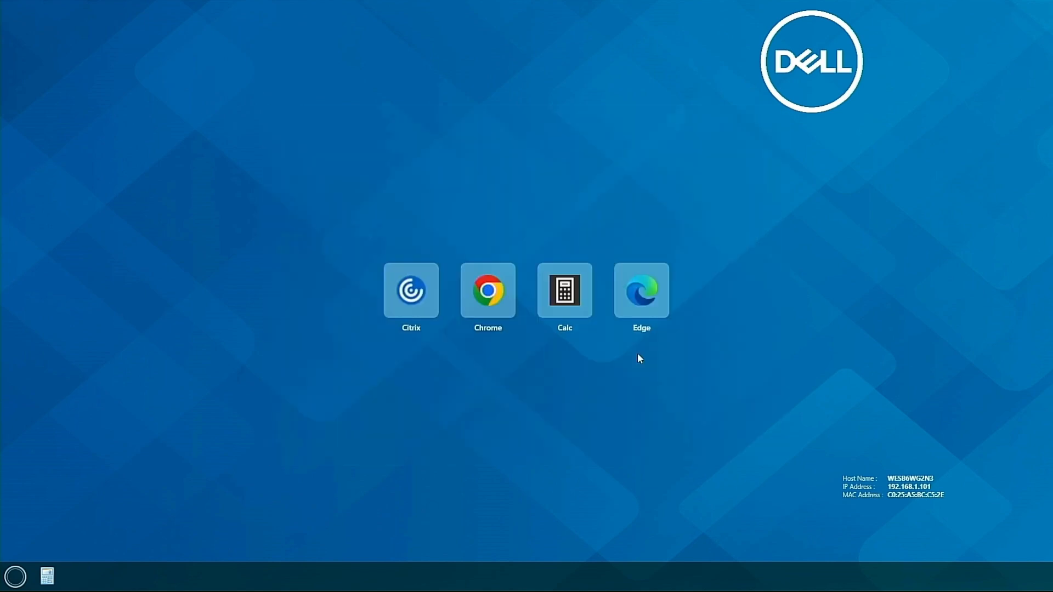
Open the kiosk Start menu, try Control Panel, then dismiss the menu
left_click(15, 576)
left_click(86, 452)
left_click(21, 576)
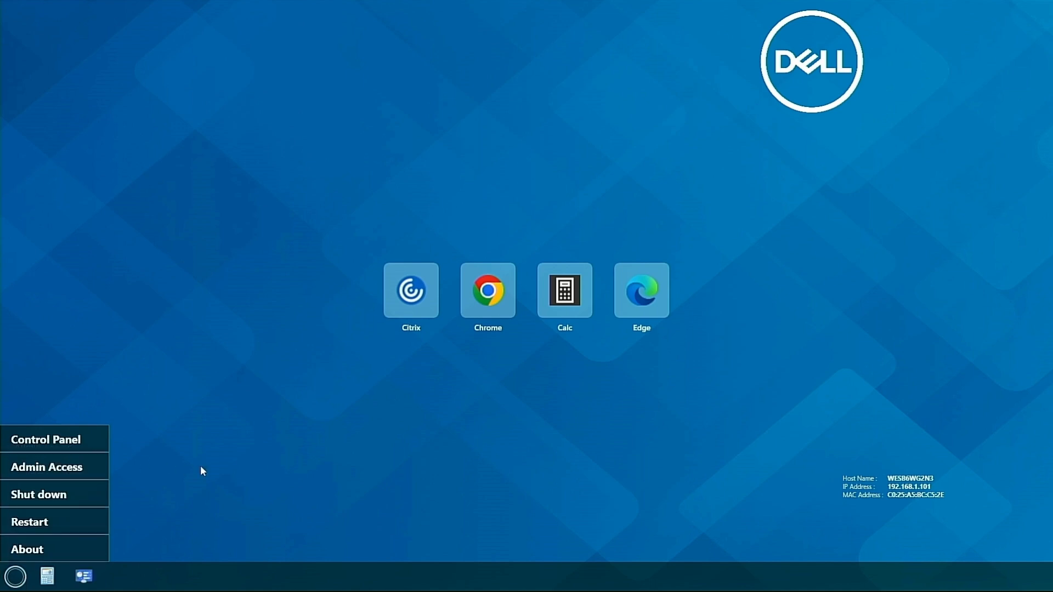
left_click(237, 474)
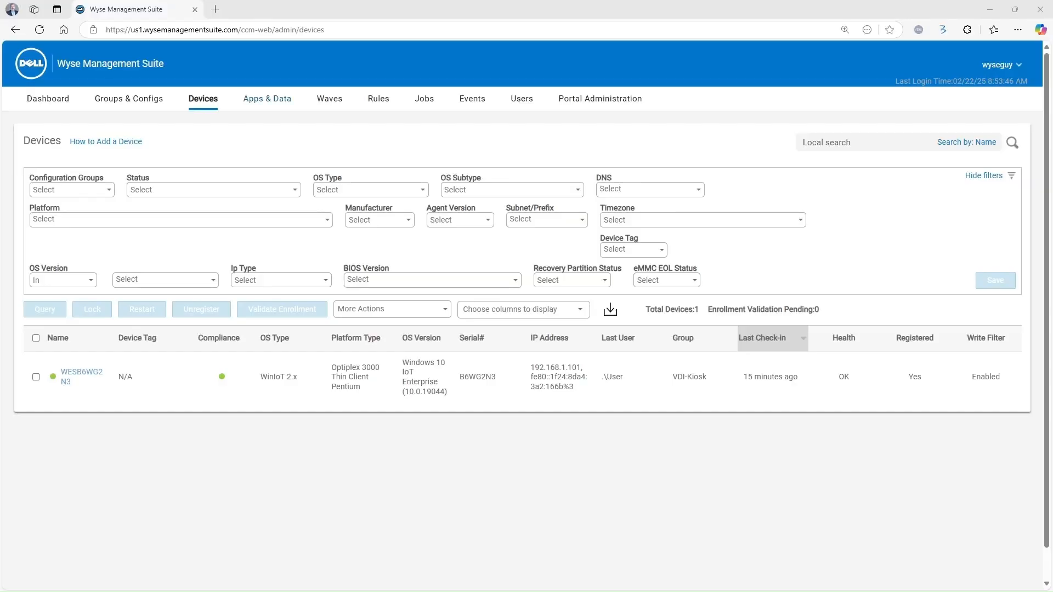
Start a new thin client advanced app policy named Demo-FullConfig
left_click(277, 99)
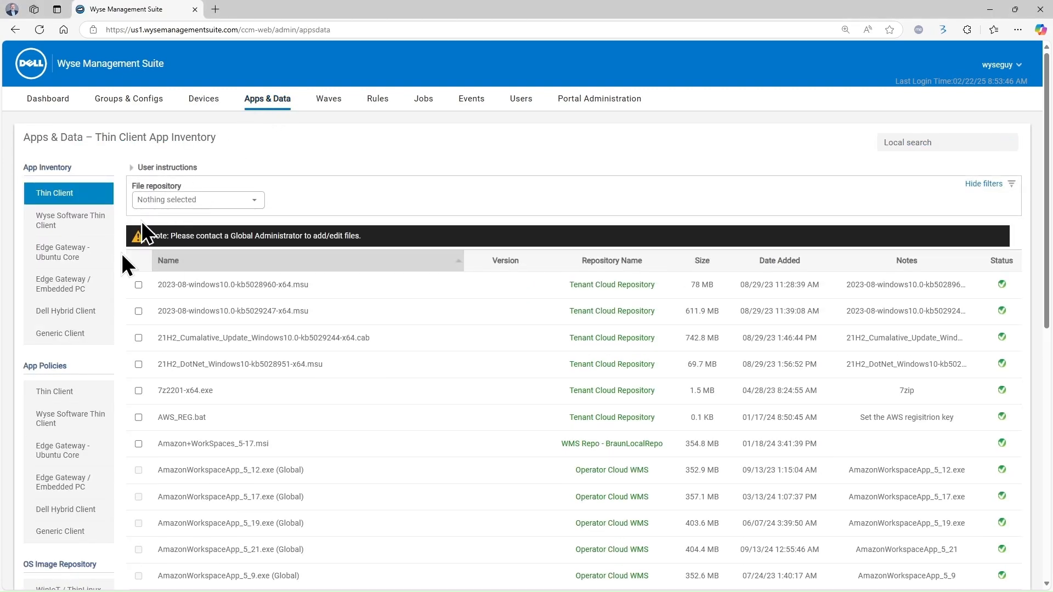
left_click(70, 398)
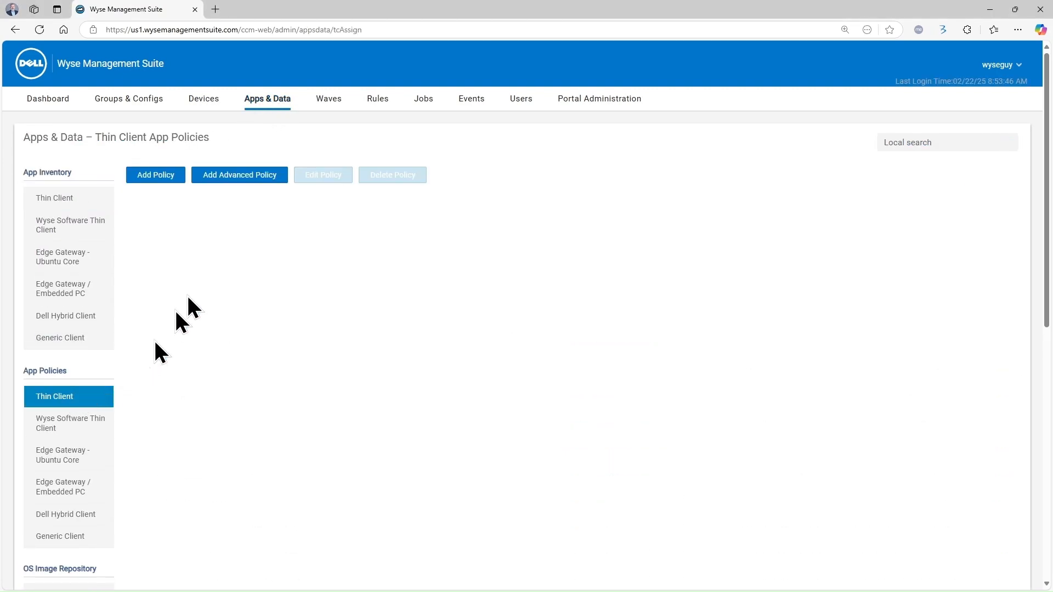
left_click(252, 184)
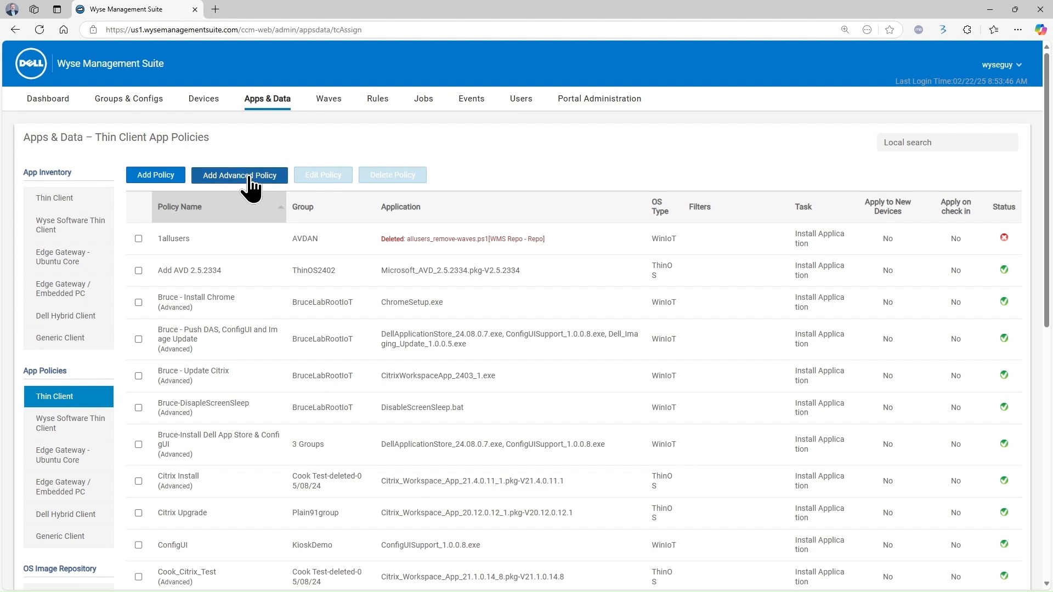
double_click(305, 210)
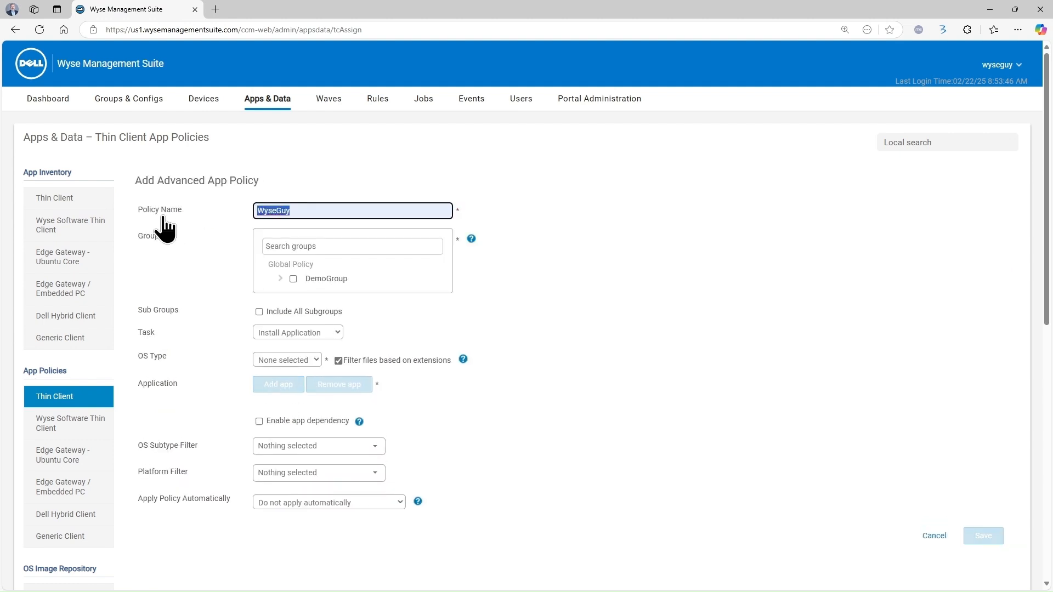
key("BackSpace")
type("Demo")
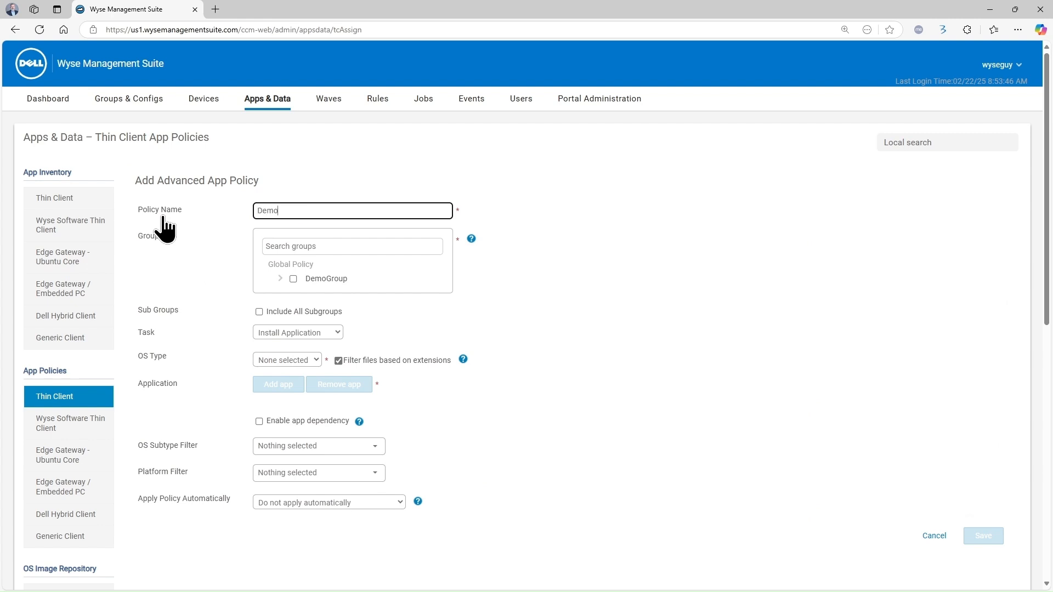
type("-FullConfig")
Target VDI-Kiosk under DemoGroup > DemoCitrix, set OS type WinIoT, and add an app row
left_click(280, 279)
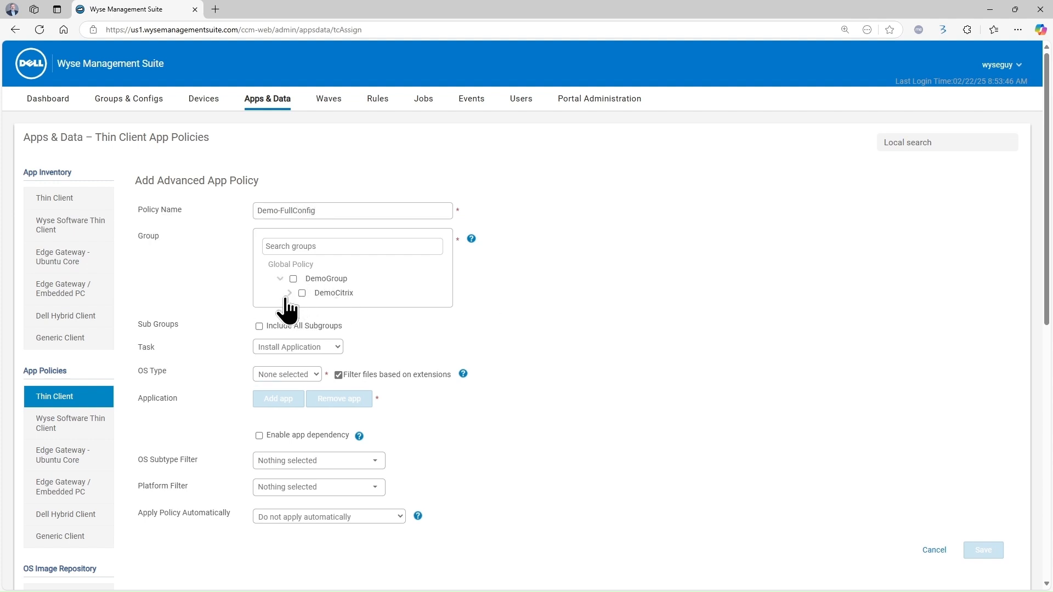
left_click(288, 293)
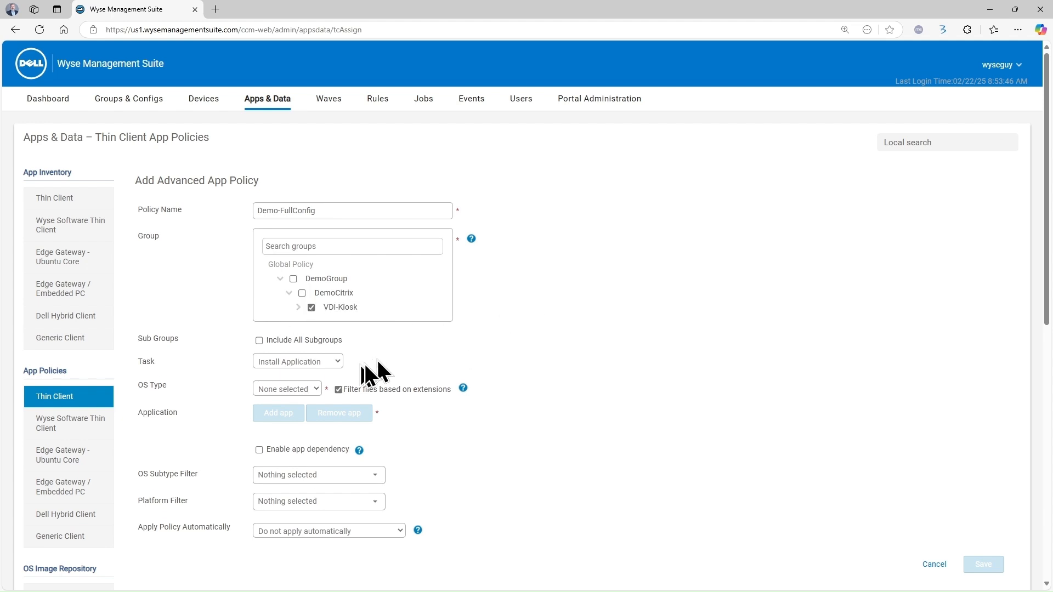
left_click(284, 412)
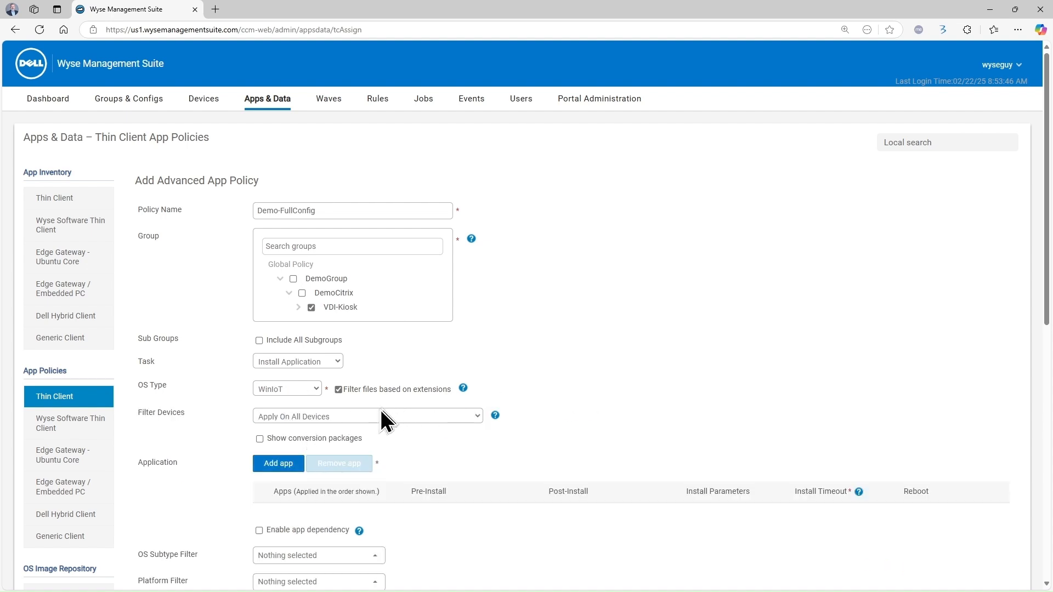
scroll(359, 437, "down", 1)
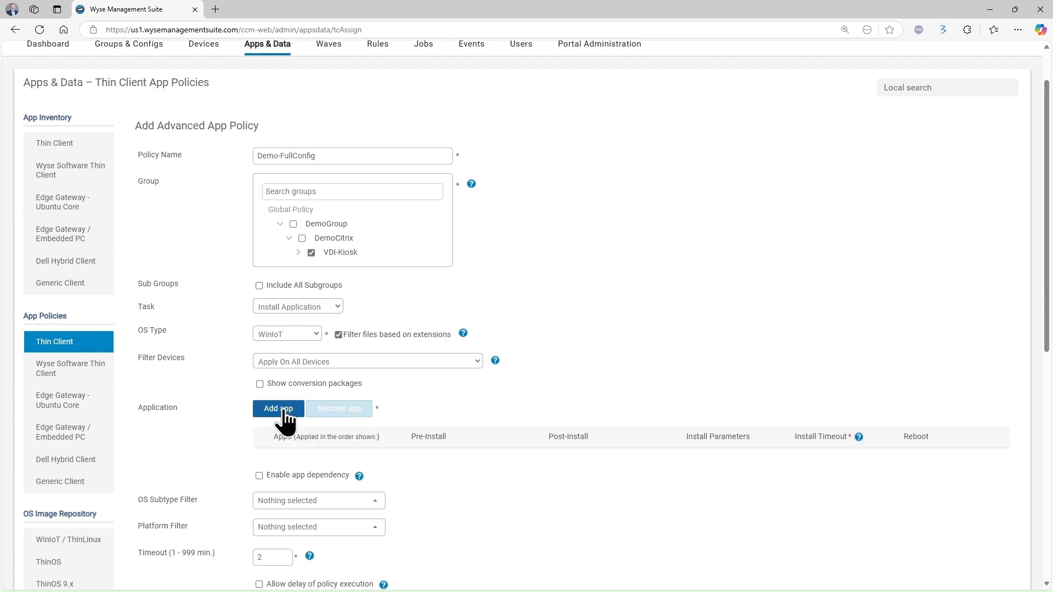
scroll(277, 419, "down", 2)
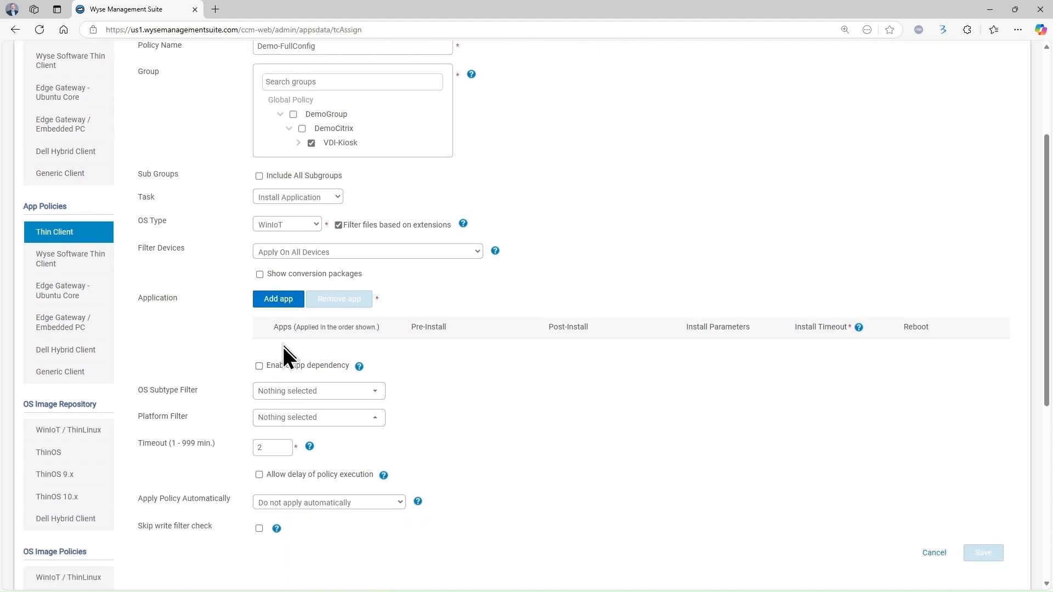
left_click(278, 299)
Set the first app to DellApplicationStore_24.08.0.7.exe with install parameter --silent
left_click(340, 350)
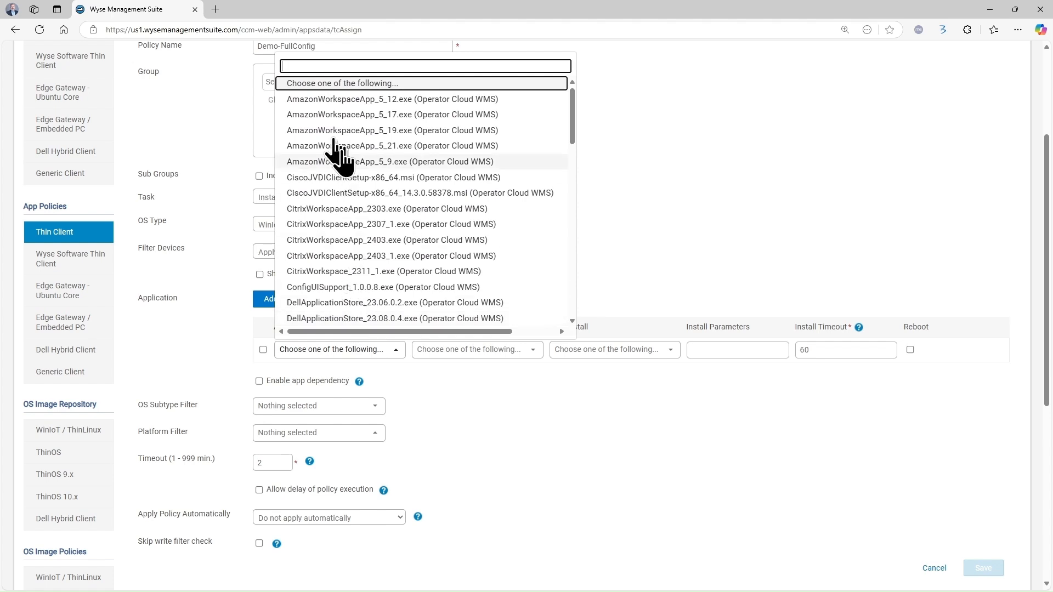
scroll(430, 268, "down", 1)
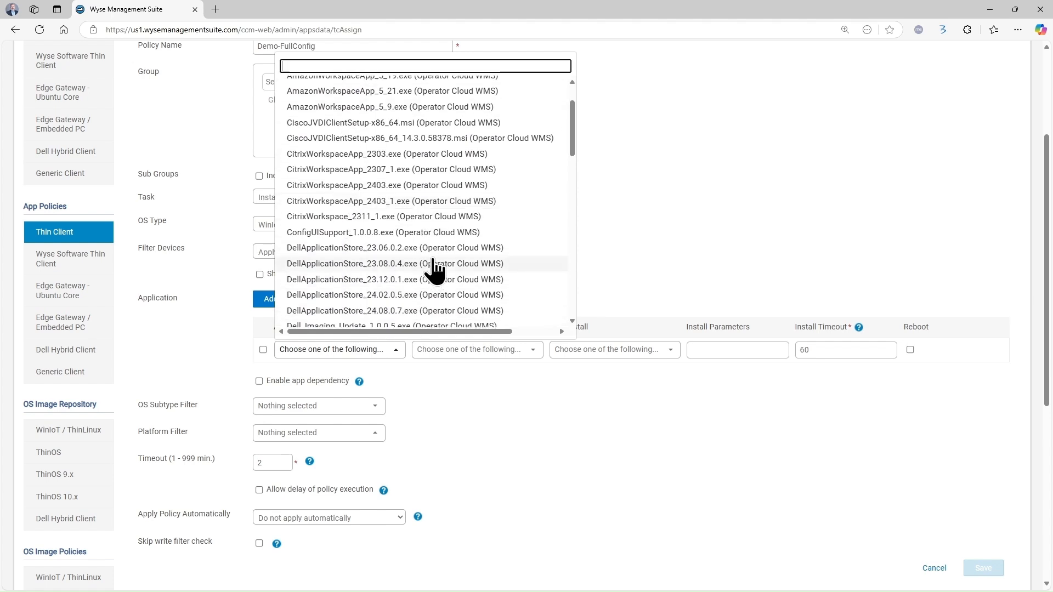
left_click(419, 312)
left_click(708, 349)
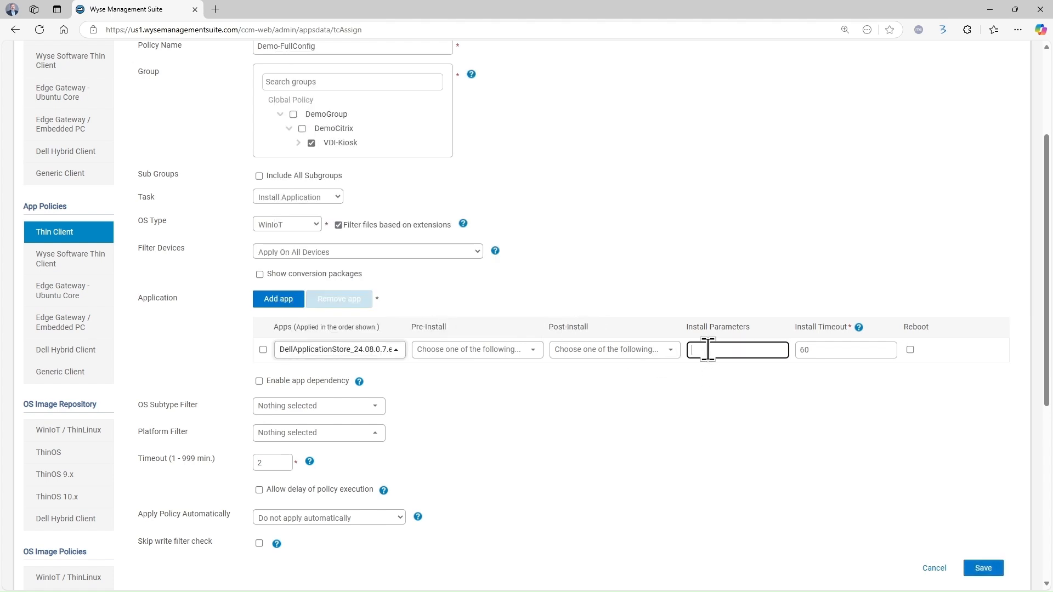
type("–silent")
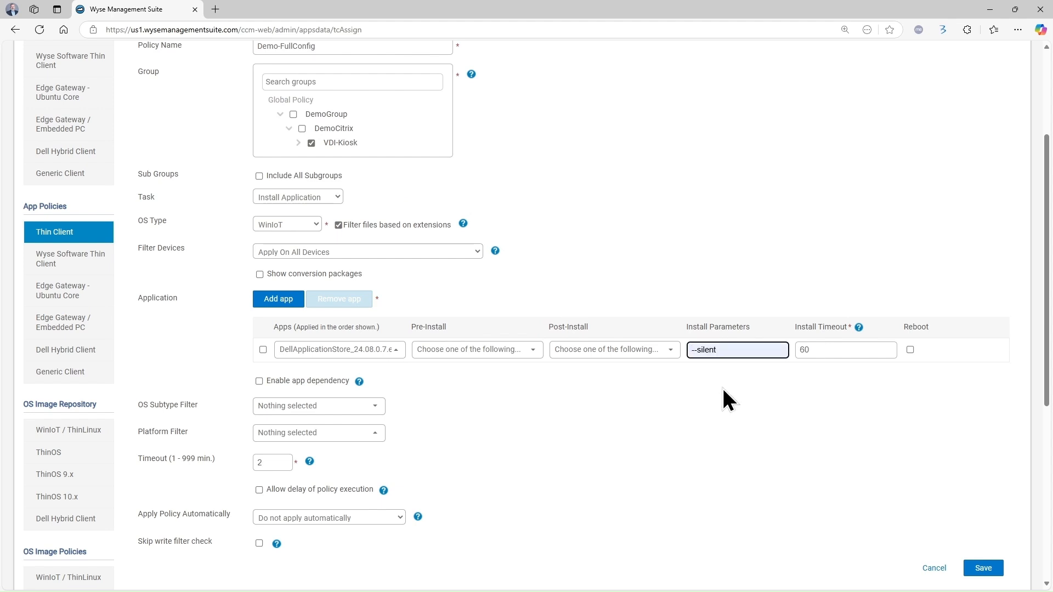
key("shift+Tab")
Add ConfigUISupport_1.0.0.8.exe as the second app with install parameter --silent
left_click(278, 299)
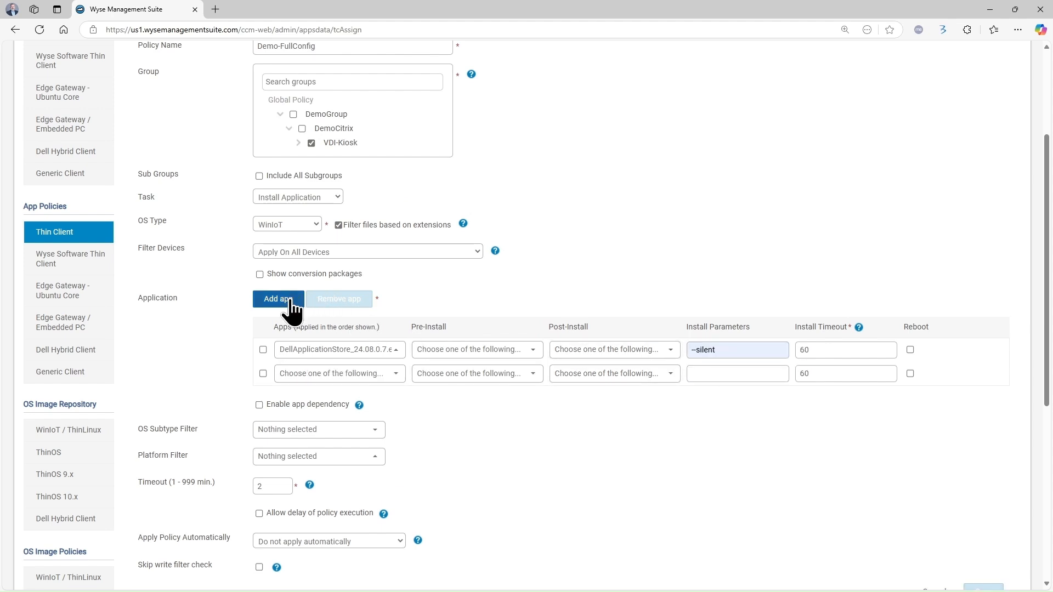
left_click(327, 374)
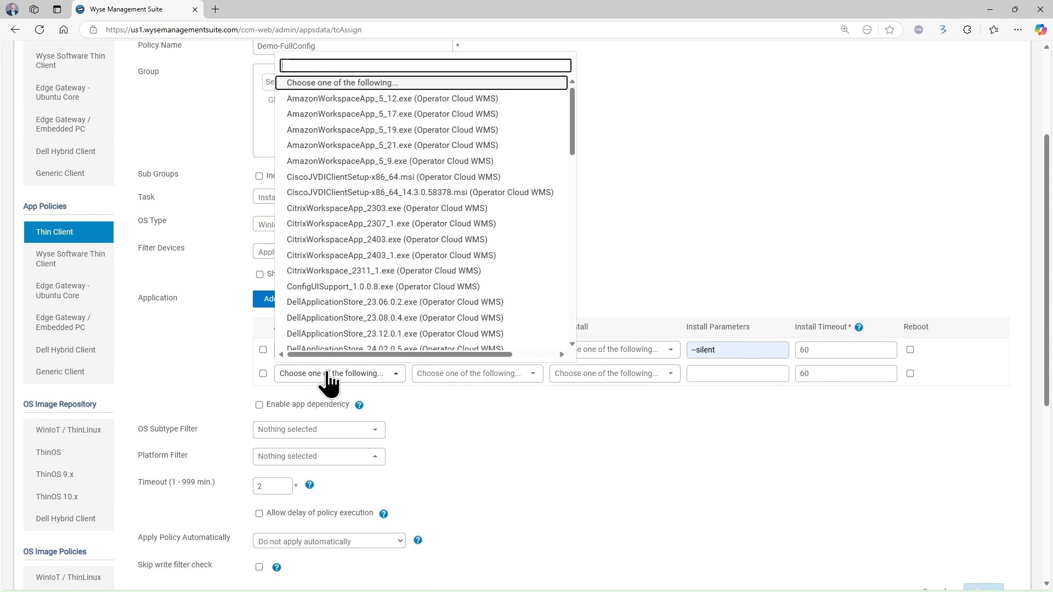
left_click(381, 286)
left_click(742, 373)
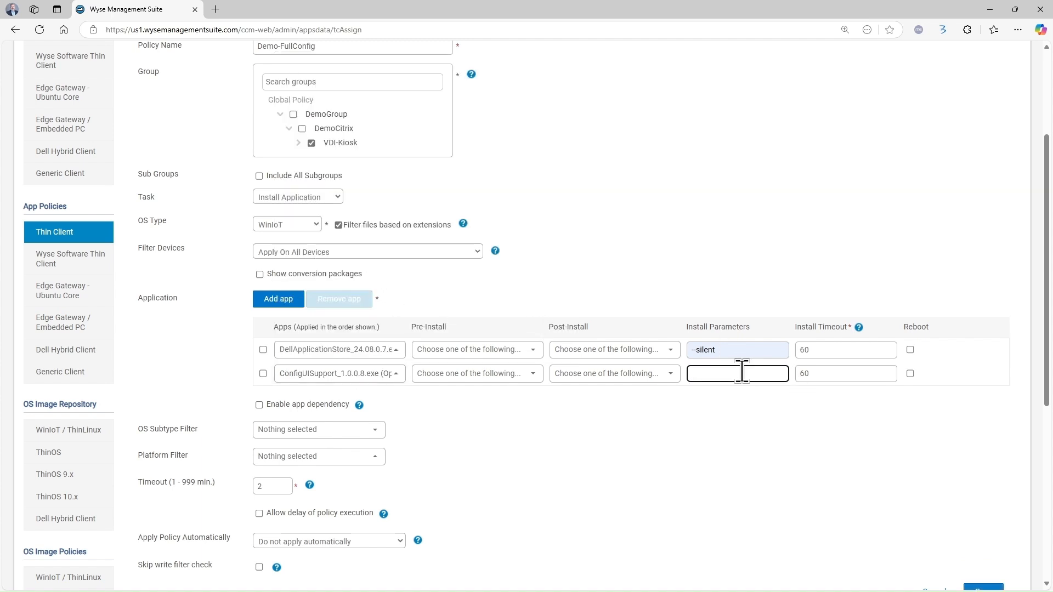
type("--silent")
key("Tab")
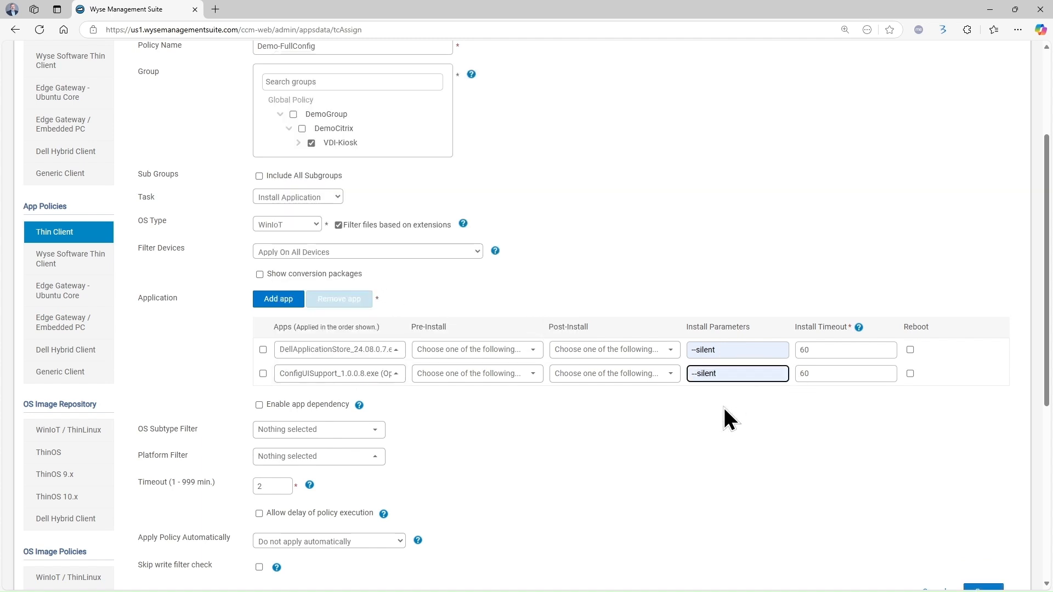
Add RegBatchDemo.bat as the third app by searching 'reg', then start a fourth entry
left_click(279, 299)
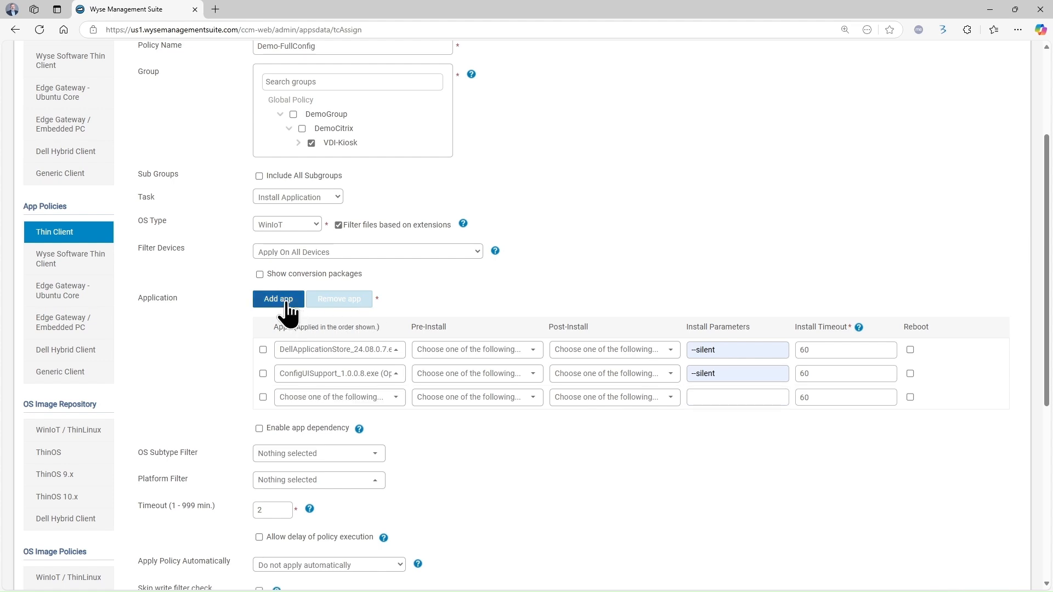
left_click(348, 397)
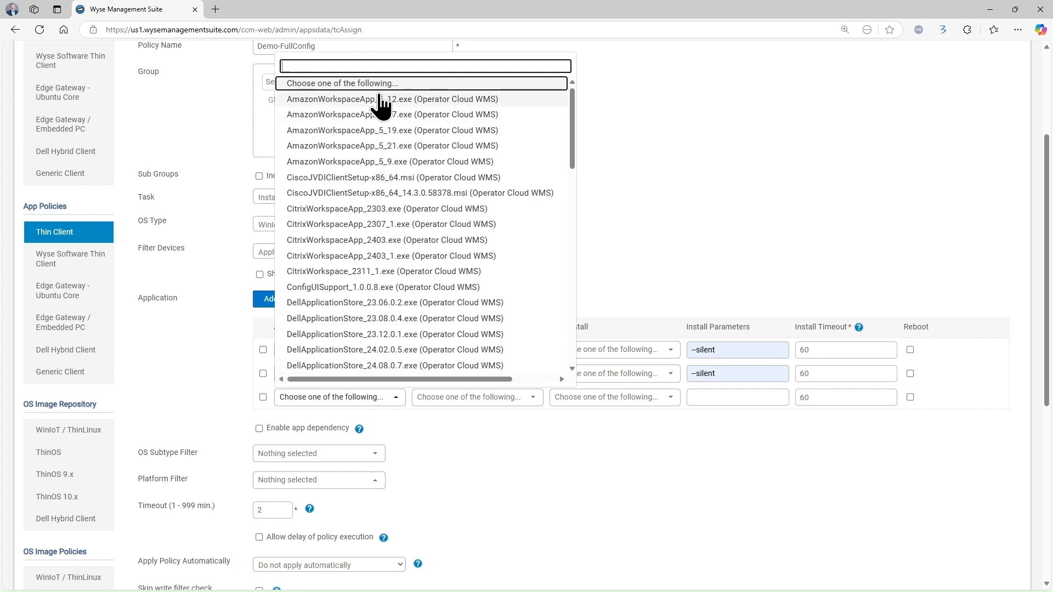
type("reg")
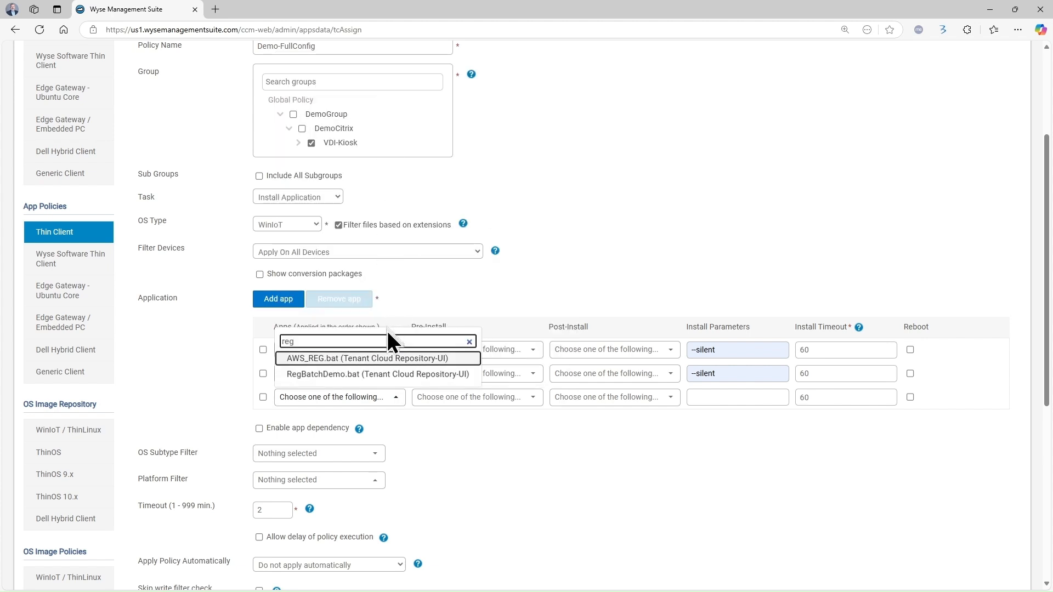
left_click(368, 375)
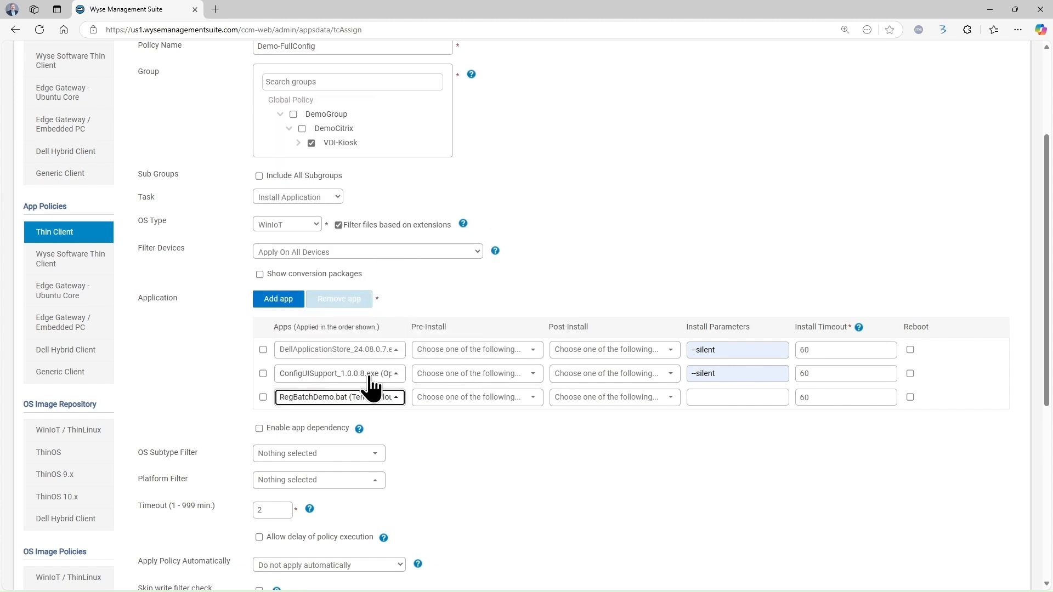
left_click(273, 300)
left_click(317, 422)
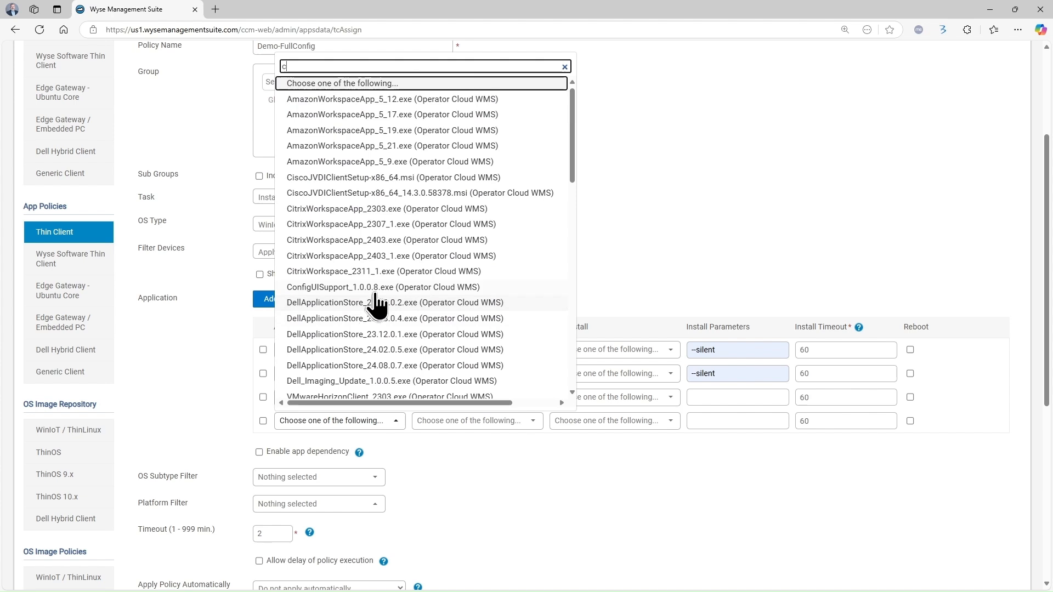
Add CitrixWorkspaceApp_2403_1.exe as the fourth app with the –silent install parameter
type("c")
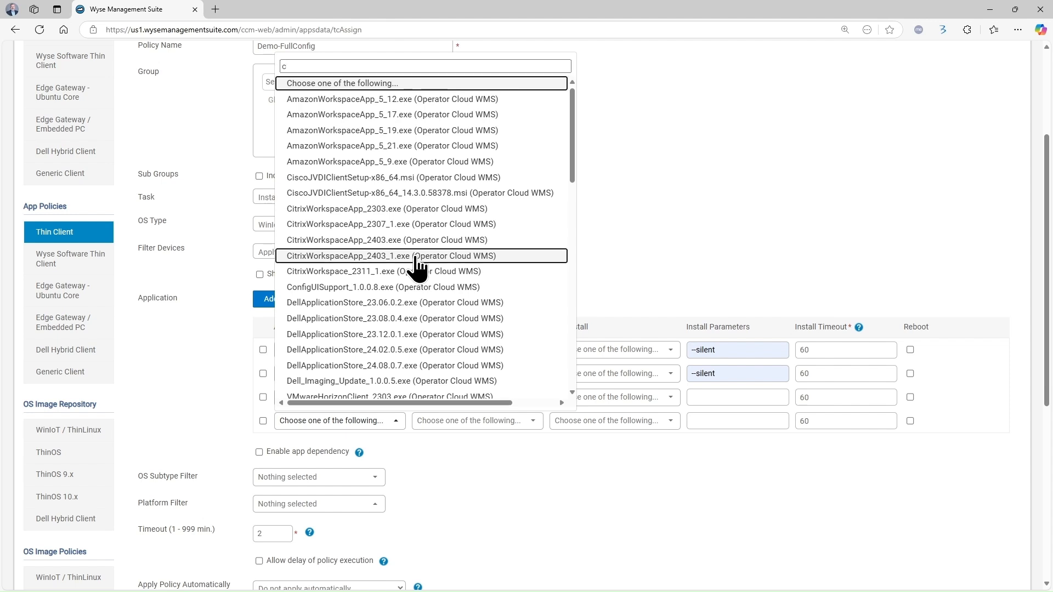
left_click(415, 258)
left_click(711, 420)
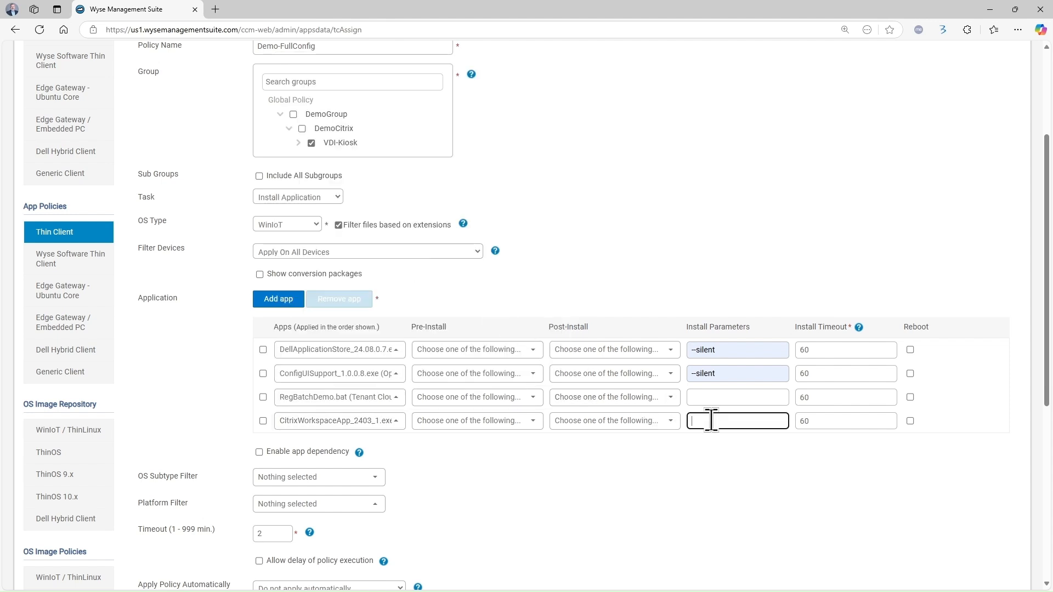
type("–silent")
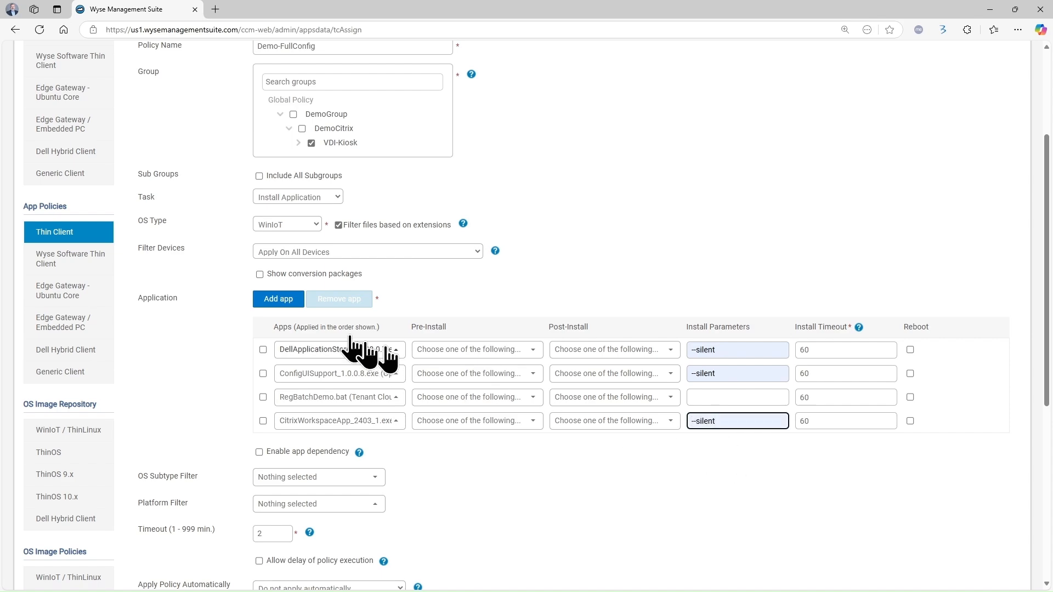
Add ChromeSetup.exe as a fifth app with the /silent /install parameters
left_click(280, 298)
left_click(302, 446)
left_click(301, 446)
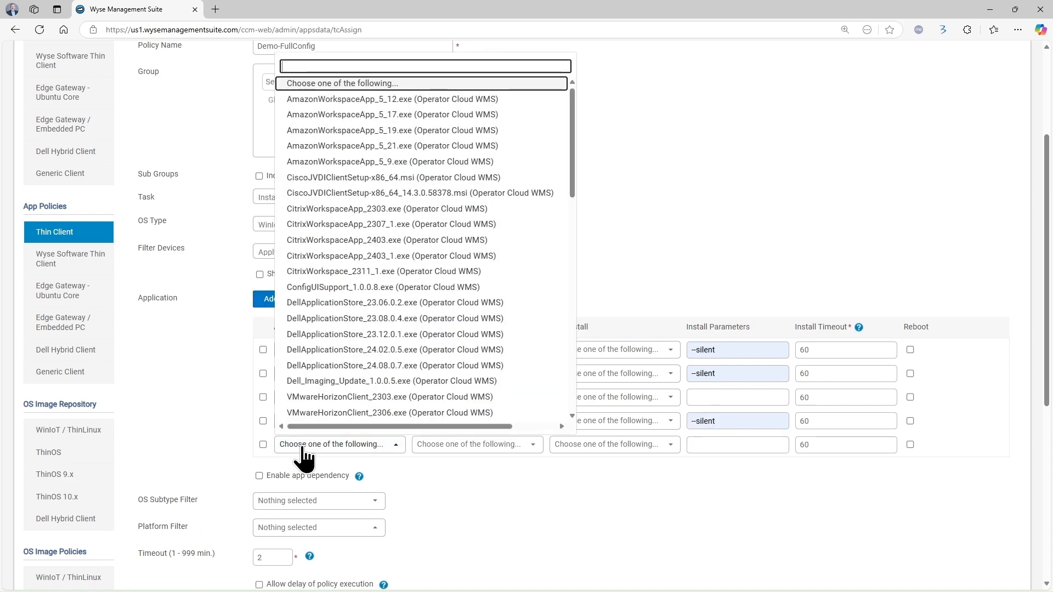
type("chr")
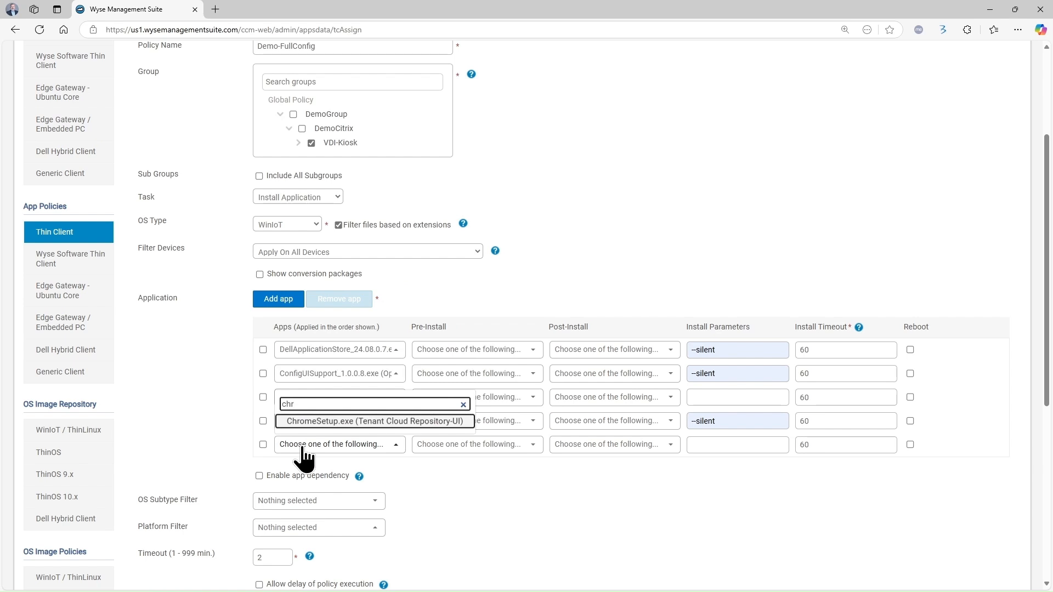
left_click(396, 422)
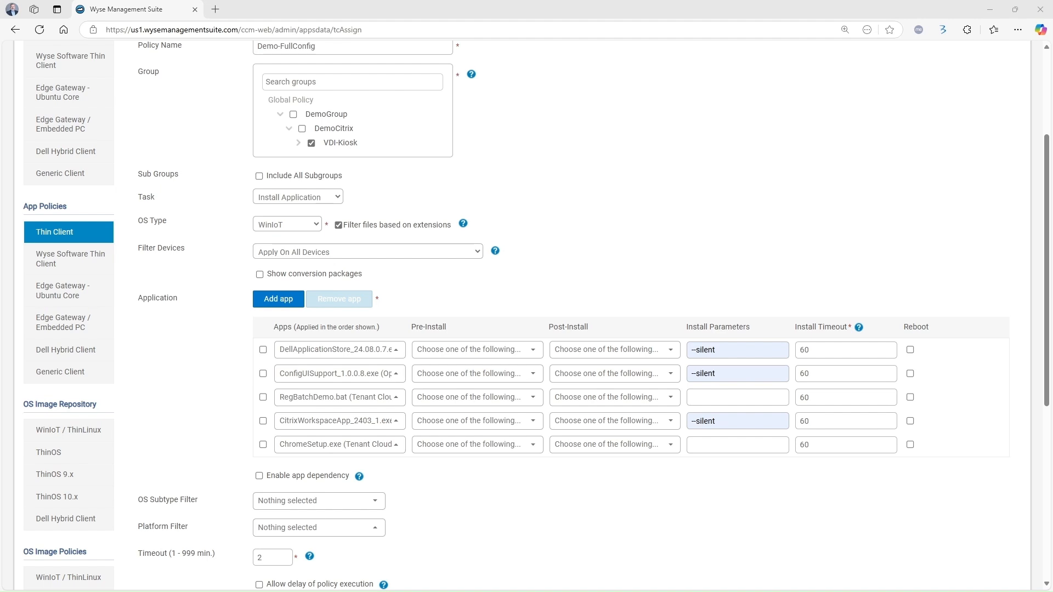
left_click(710, 445)
type("/silent /install")
left_click(689, 521)
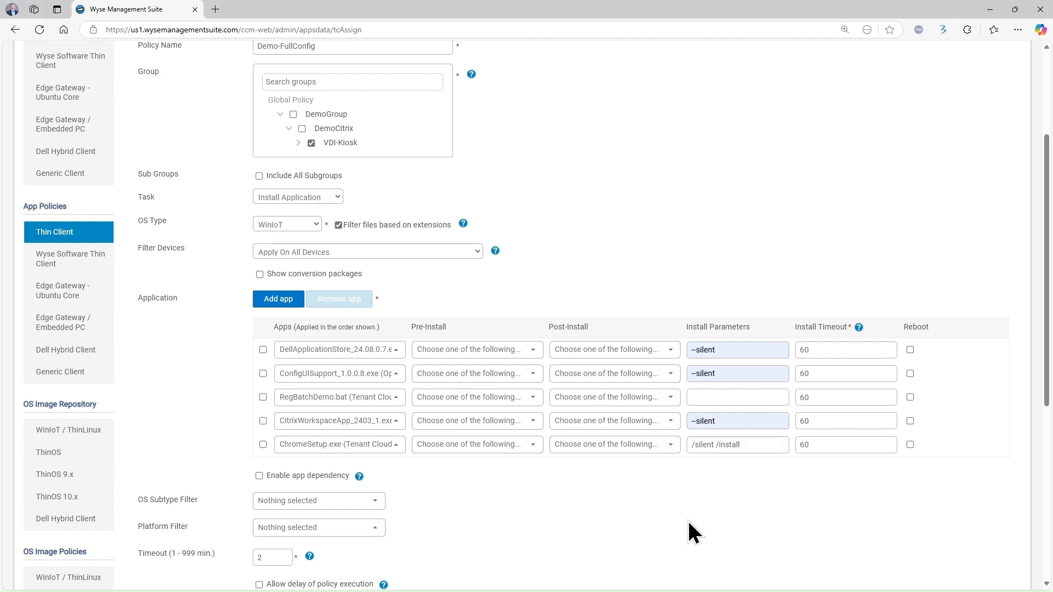
scroll(689, 522, "down", 4)
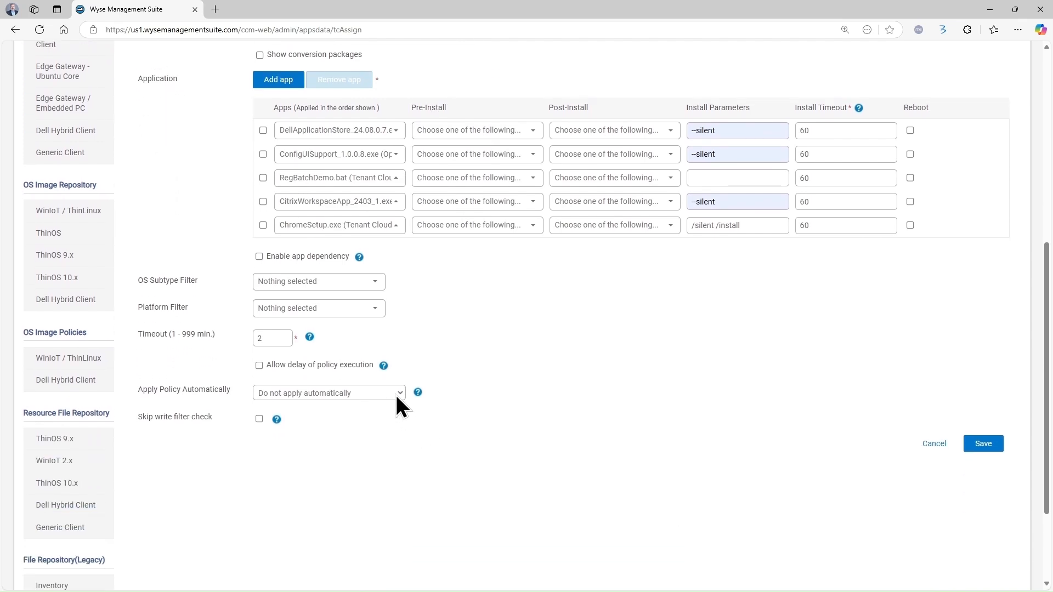
Set Demo-FullConfig to 'Apply the policy to new devices' and save the advanced app policy
left_click(368, 427)
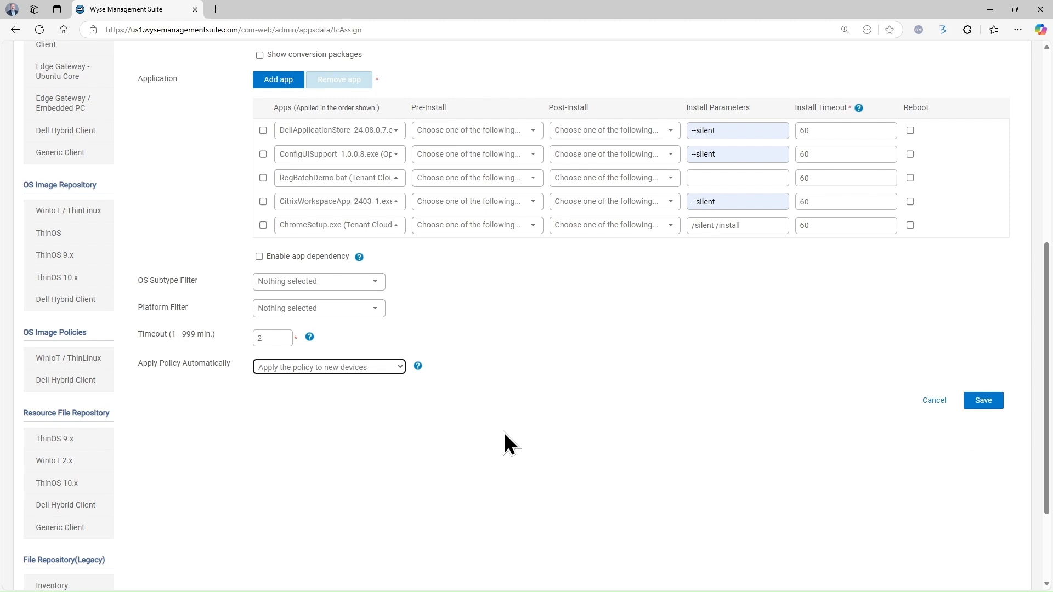
scroll(502, 430, "up", 2)
scroll(540, 451, "up", 4)
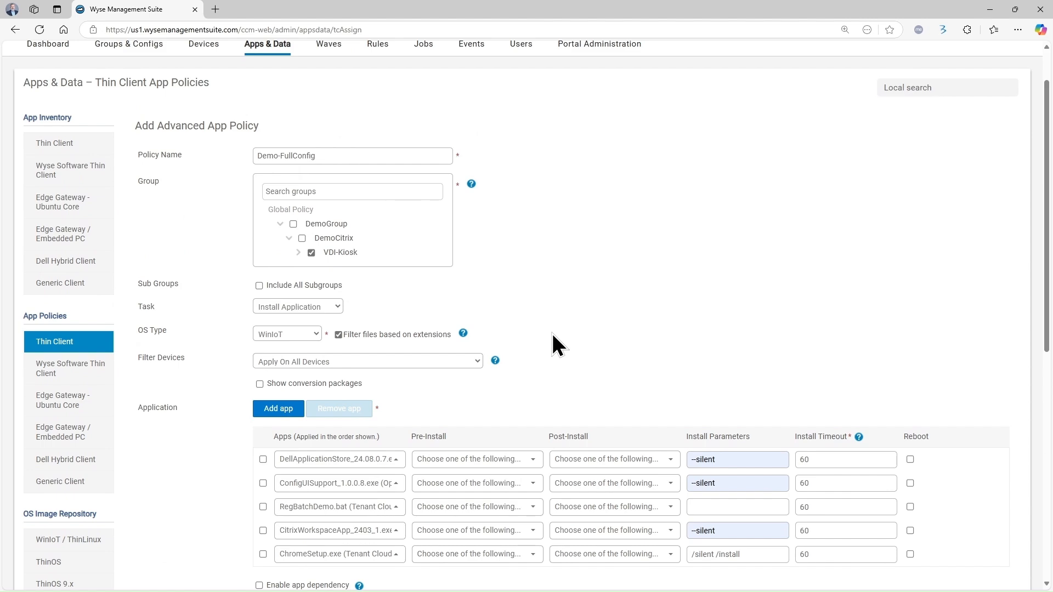
scroll(551, 340, "down", 3)
scroll(663, 479, "up", 2)
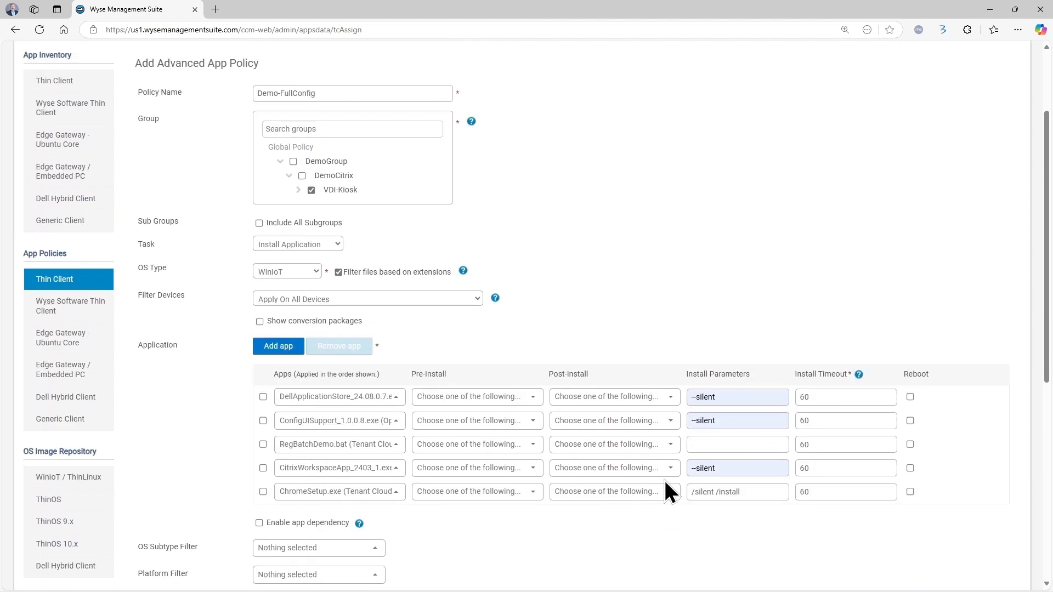
scroll(663, 480, "up", 1)
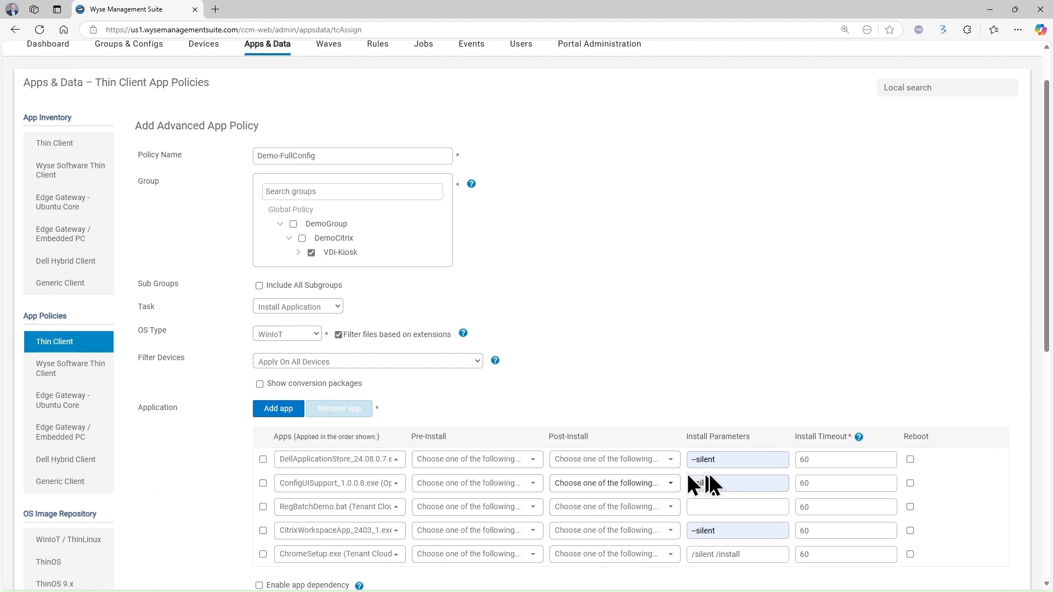
scroll(1019, 562, "down", 3)
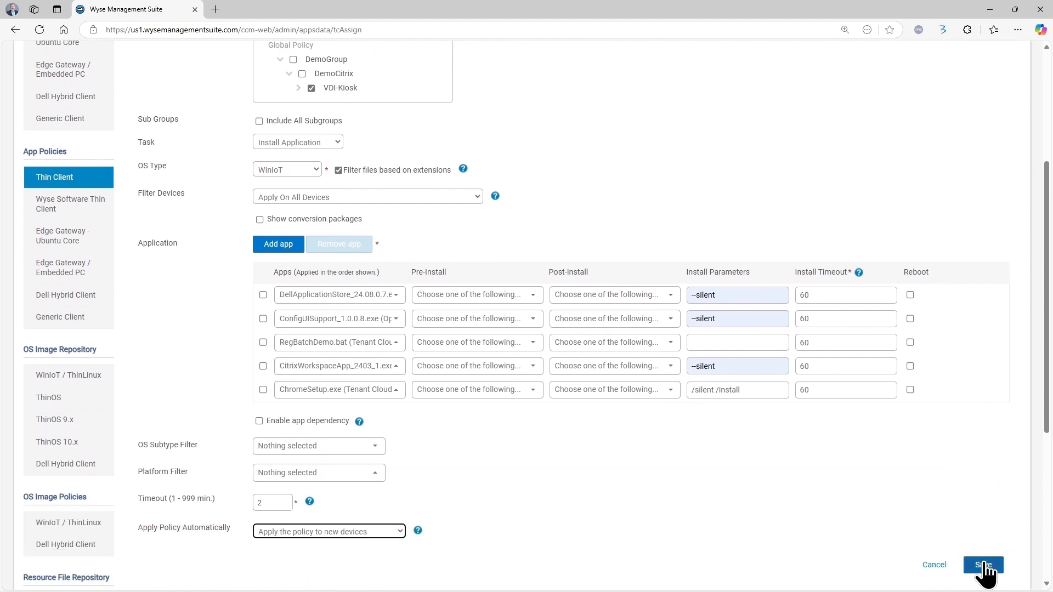
left_click(983, 564)
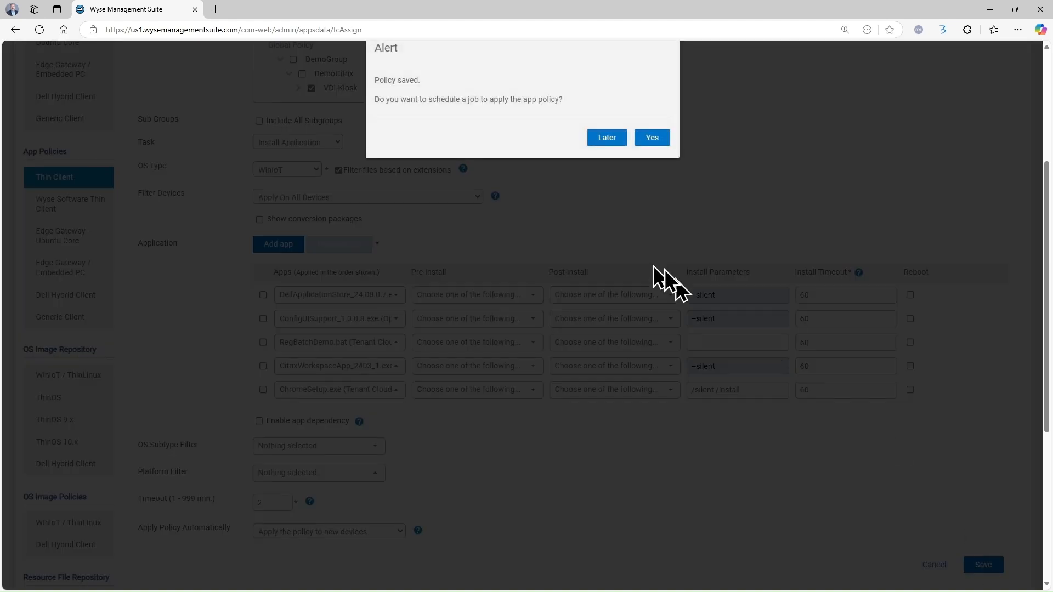
scroll(726, 287, "up", 2)
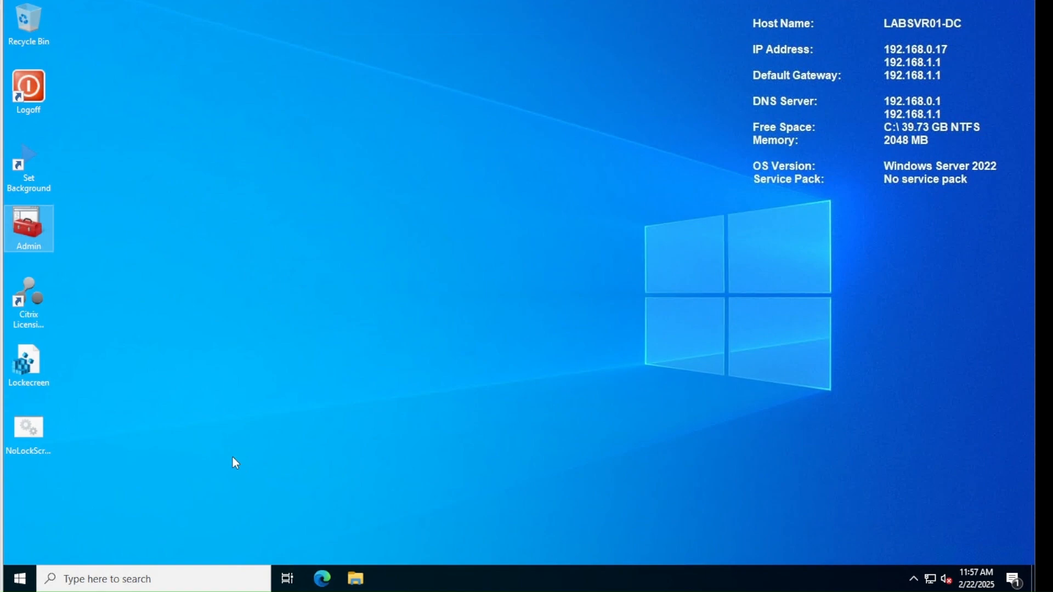
Open the Lab Scope's Configure Options dialog from Scope Options in the DHCP Admin console
double_click(23, 229)
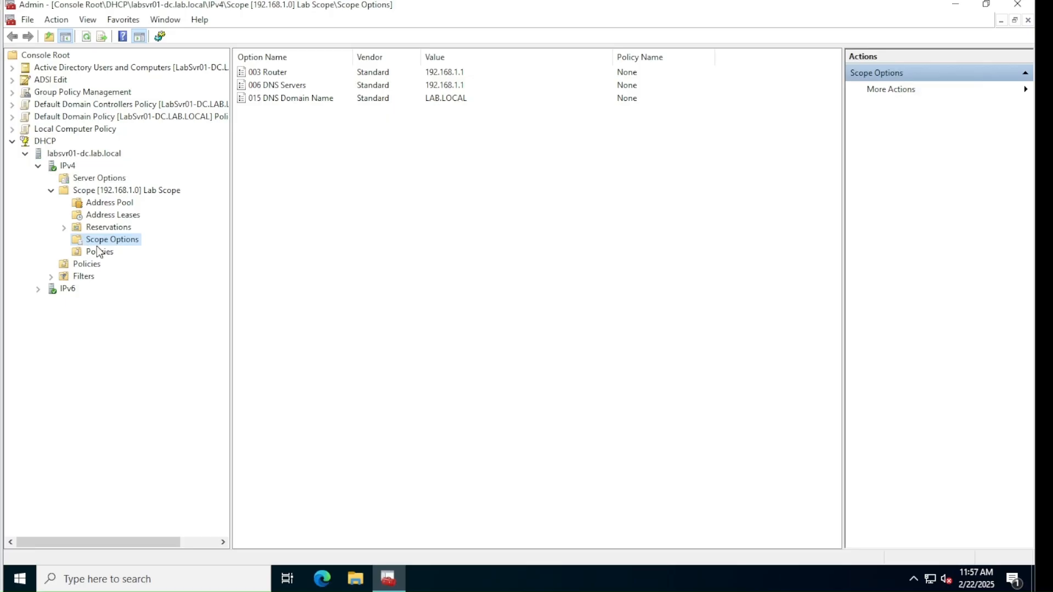
right_click(320, 178)
left_click(361, 184)
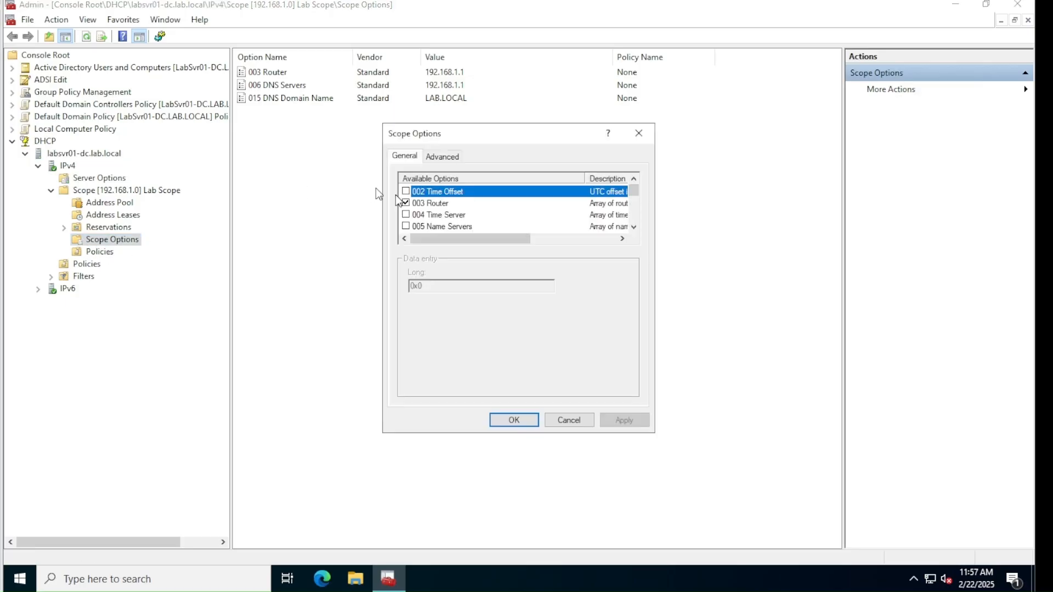
left_click_drag(635, 199, 640, 232)
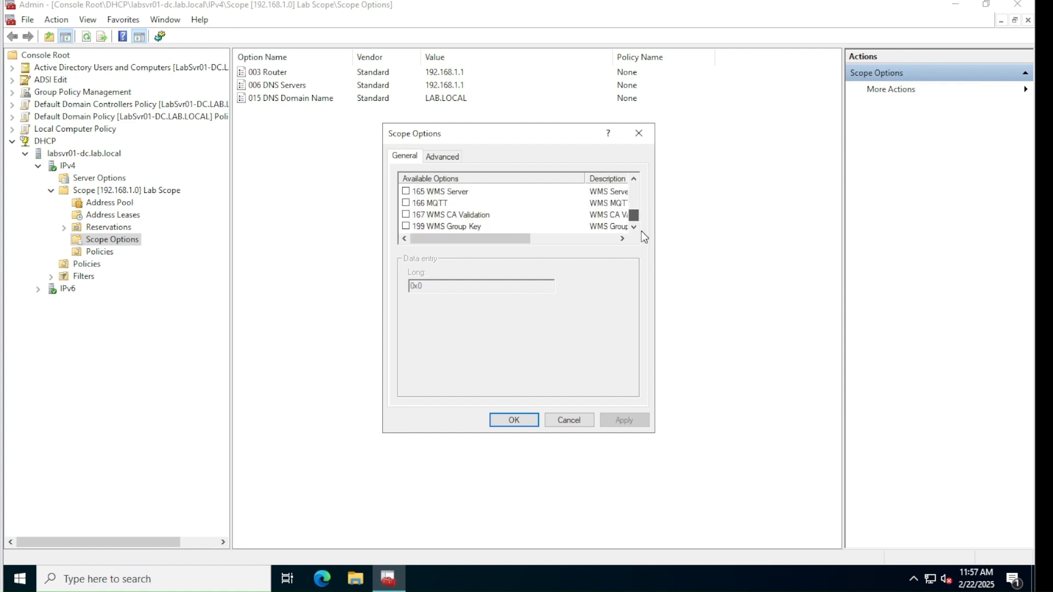
Tick options 165 WMS Server, 166 MQTT, 167 WMS CA Validation and 199 WMS Group Key
left_click(411, 192)
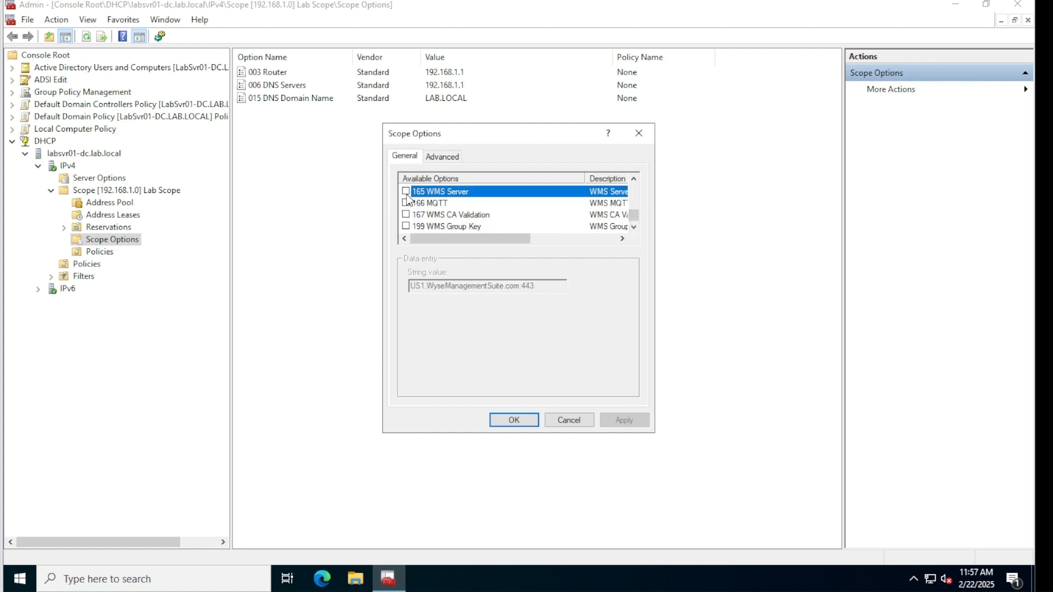
left_click(406, 191)
left_click(406, 203)
left_click(406, 214)
left_click(406, 226)
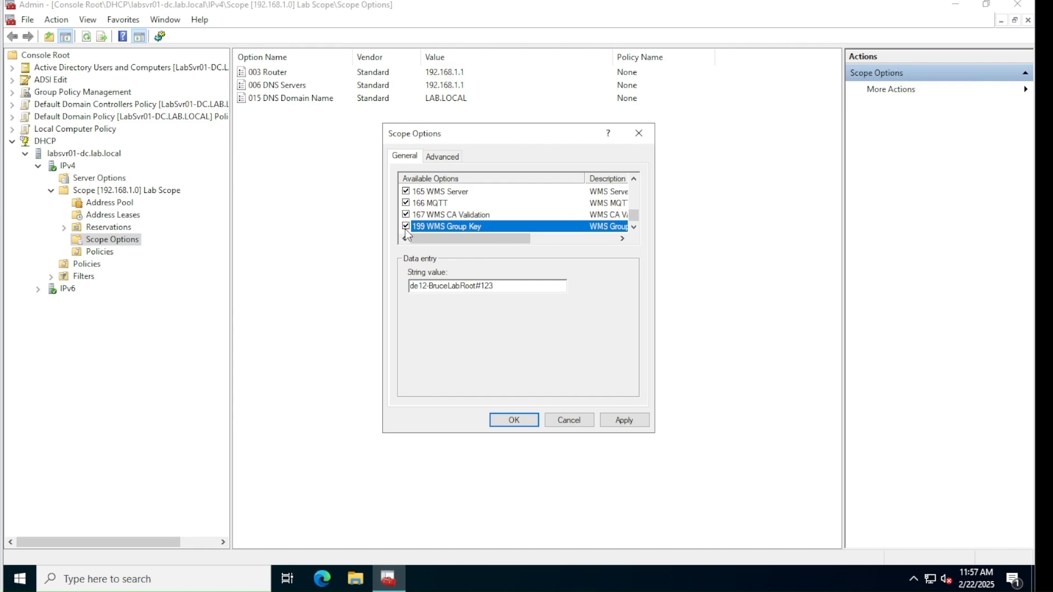
key("Num_Lock")
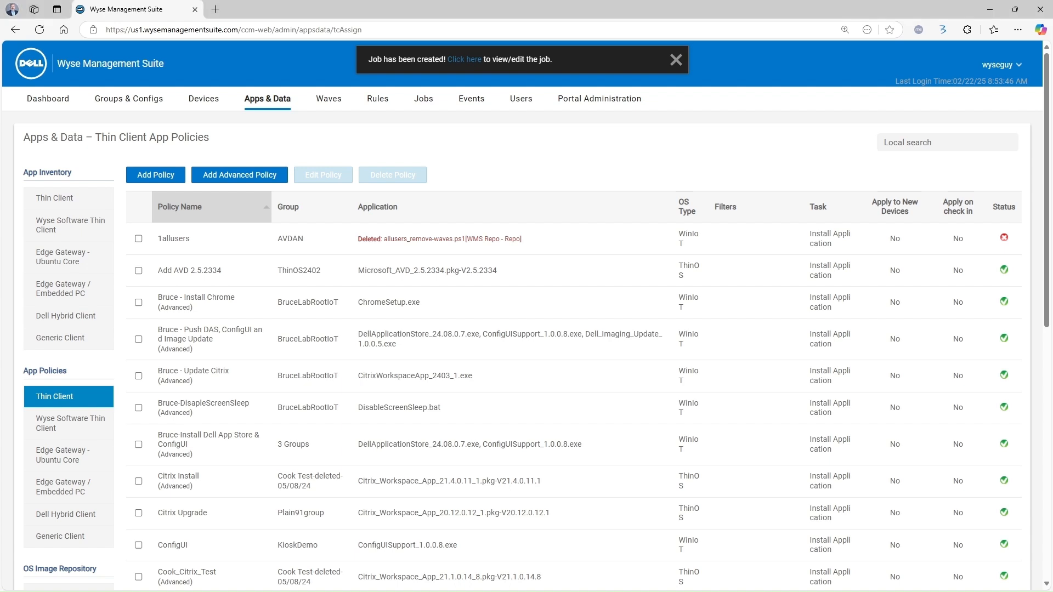
Select the VDI-Kiosk group's registration key text under Groups & Configs
left_click(126, 103)
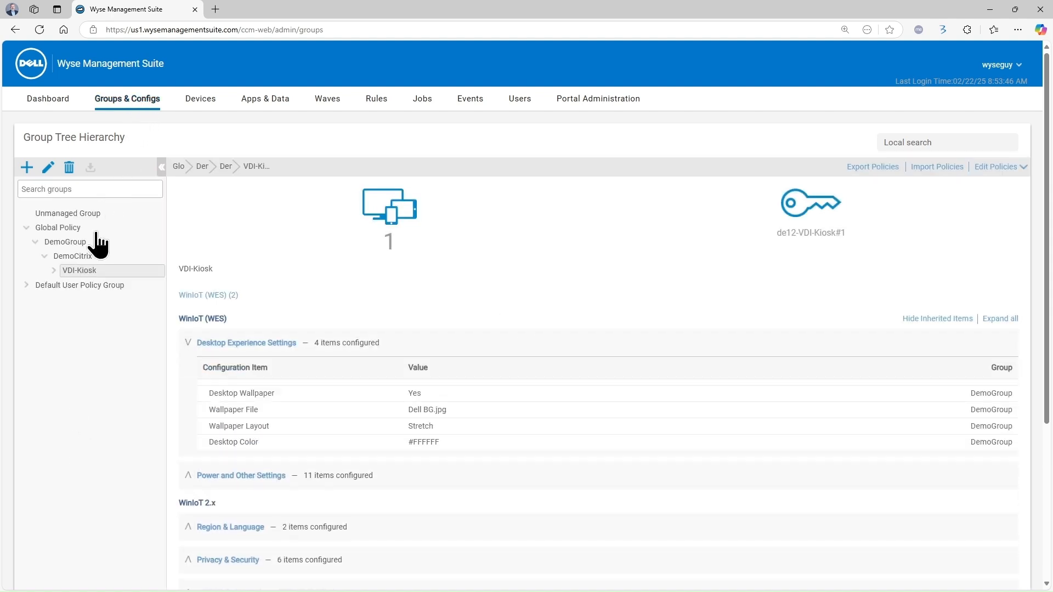
left_click_drag(847, 235, 766, 237)
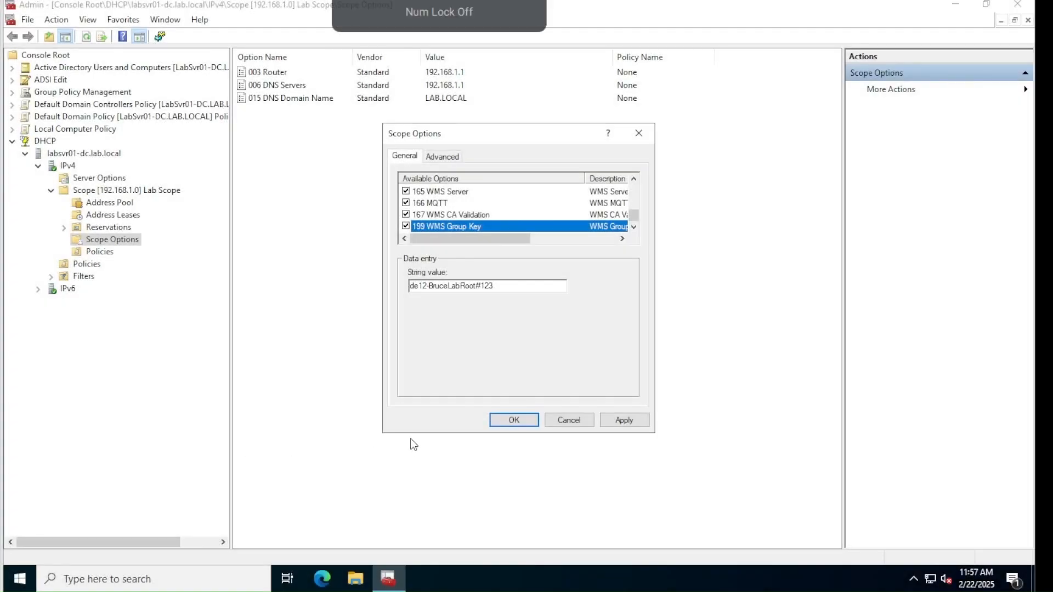
Replace the 199 WMS Group Key string with the VDI-Kiosk group key and apply the options
left_click(516, 284)
left_click_drag(542, 286, 346, 291)
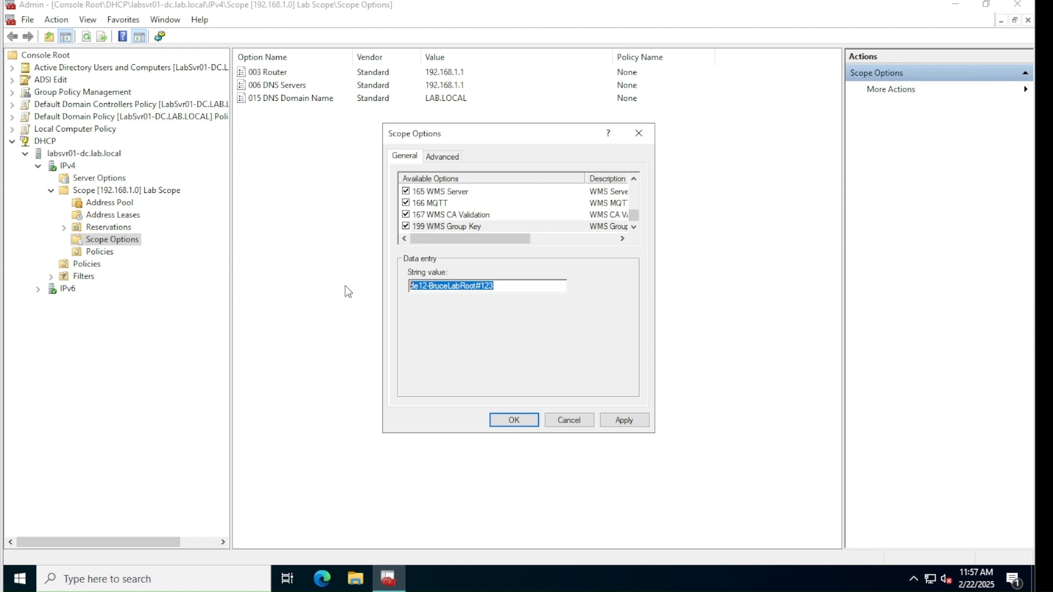
key("BackSpace")
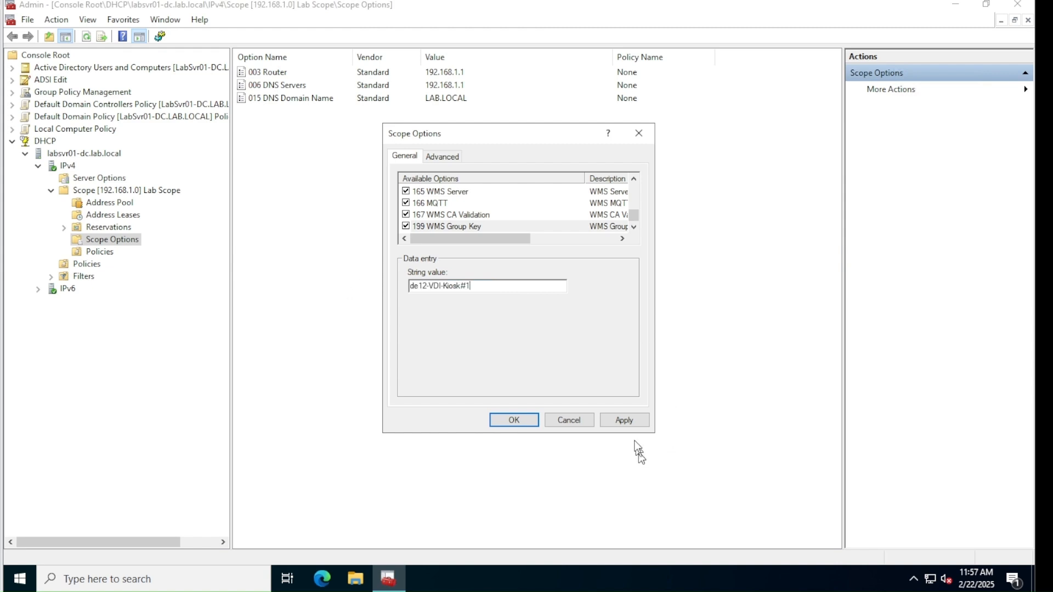
left_click(628, 421)
left_click(514, 419)
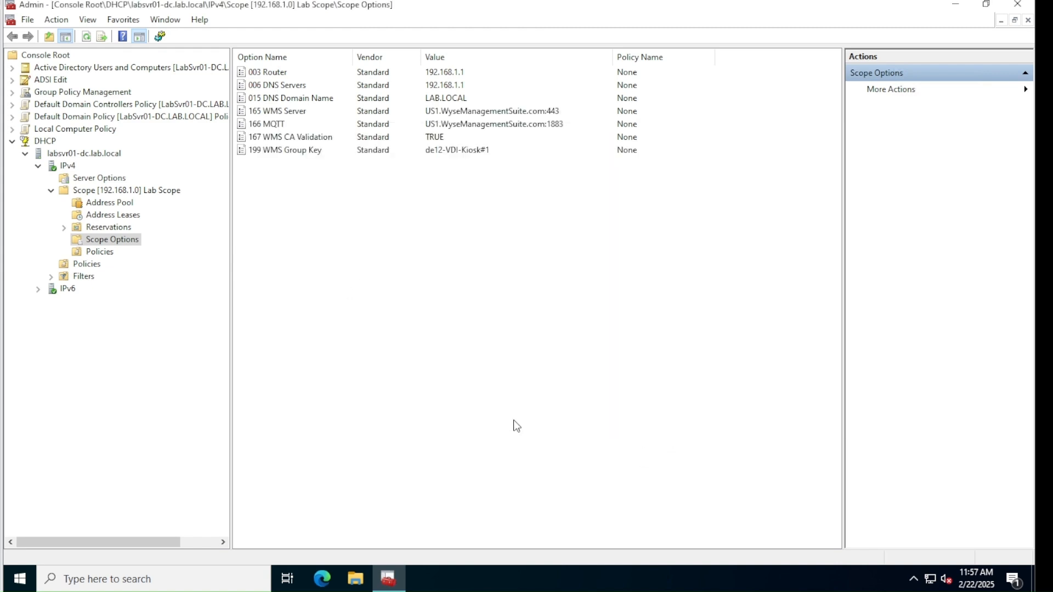